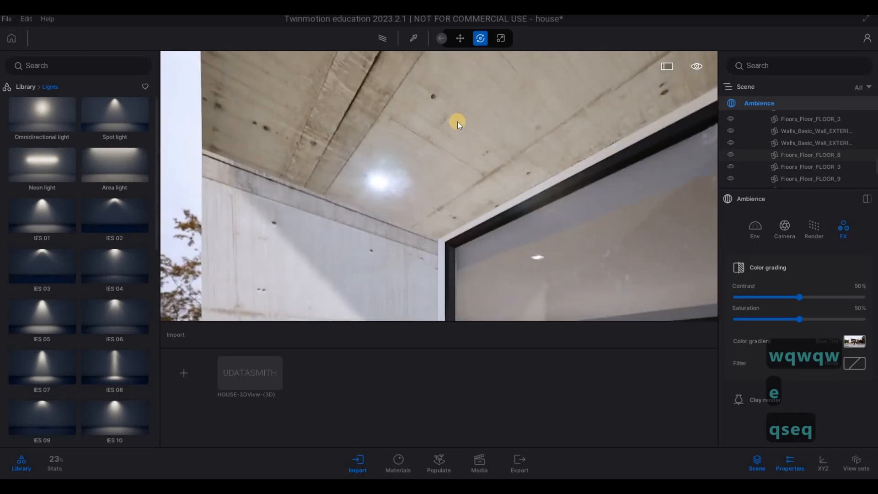
Step: Sample the glowing Neon 01 material of the recessed ceiling lamp with the material picker
key(3)
key(w)
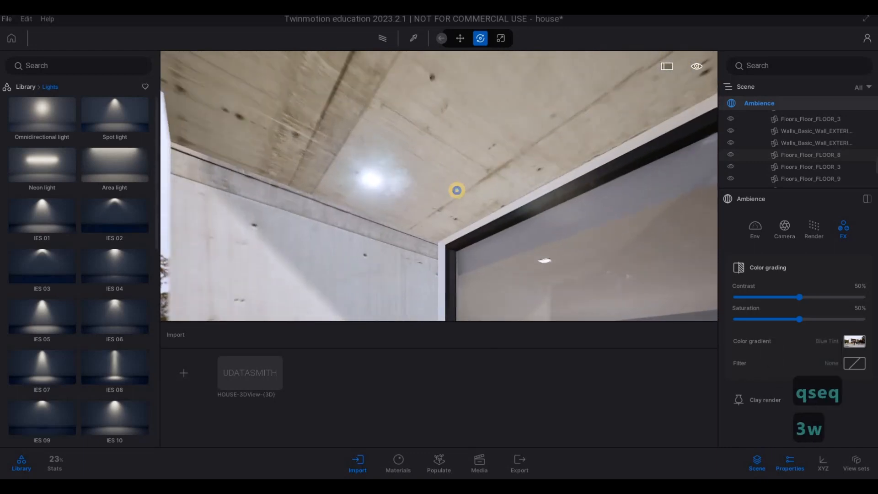
key(q)
key(e)
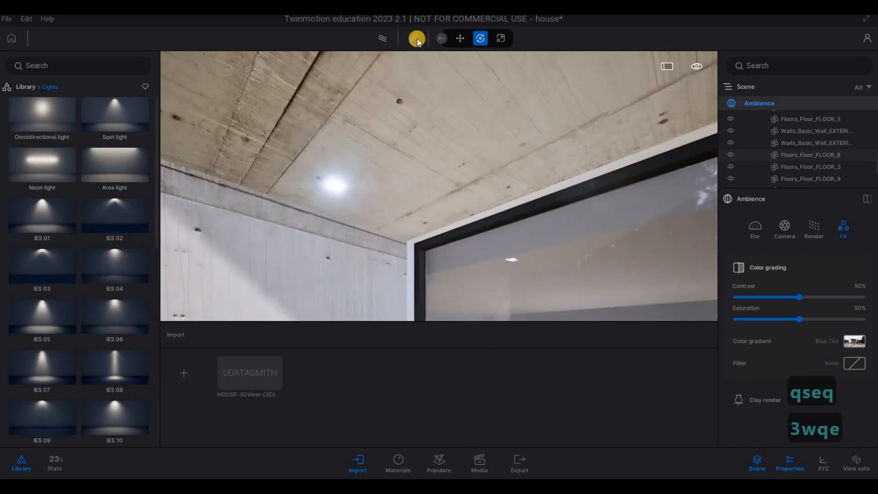
click(415, 38)
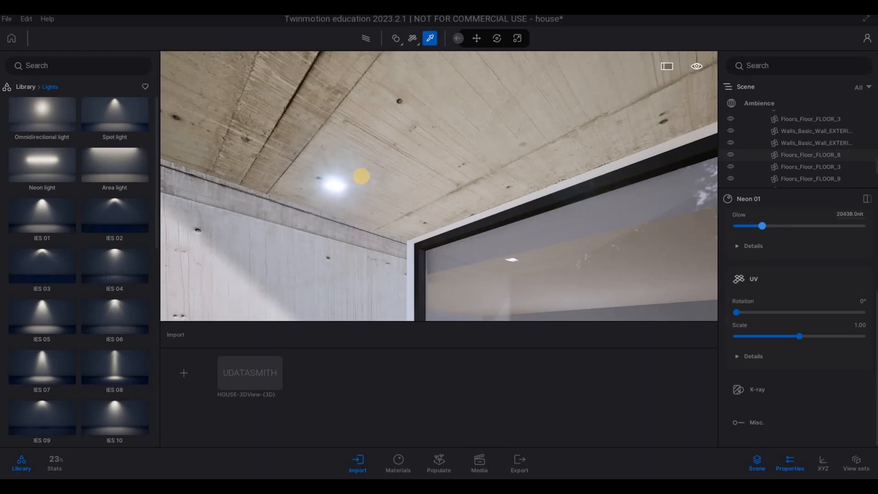
Step: Place a spot light under the corner ceiling lamp of the upper terrace and align it with the fixture
drag(106, 118, 341, 186)
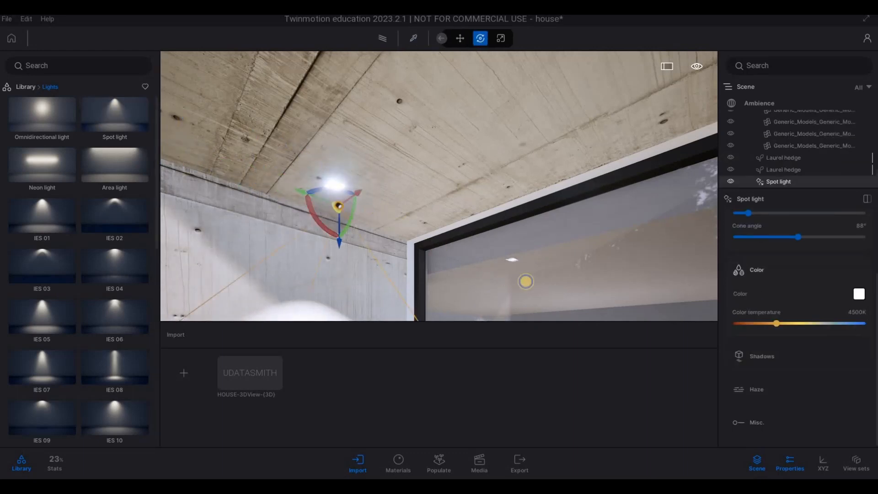
key(a)
key(q)
key(a)
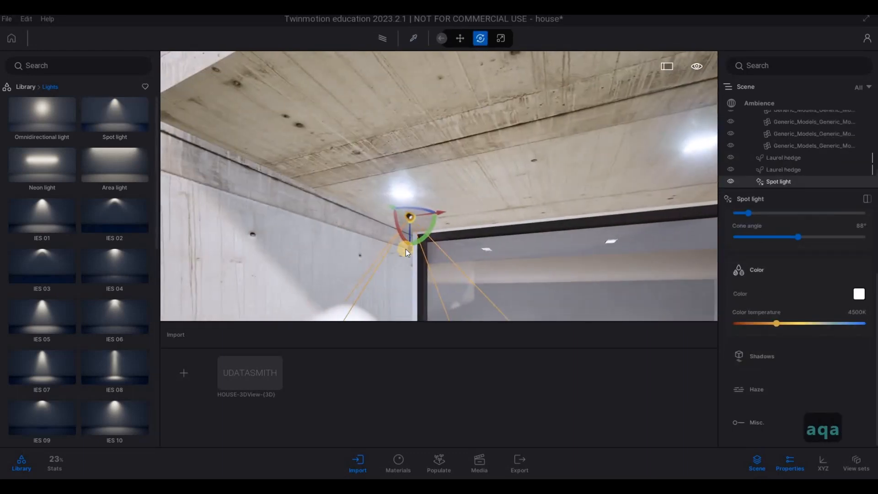
drag(407, 229, 462, 203)
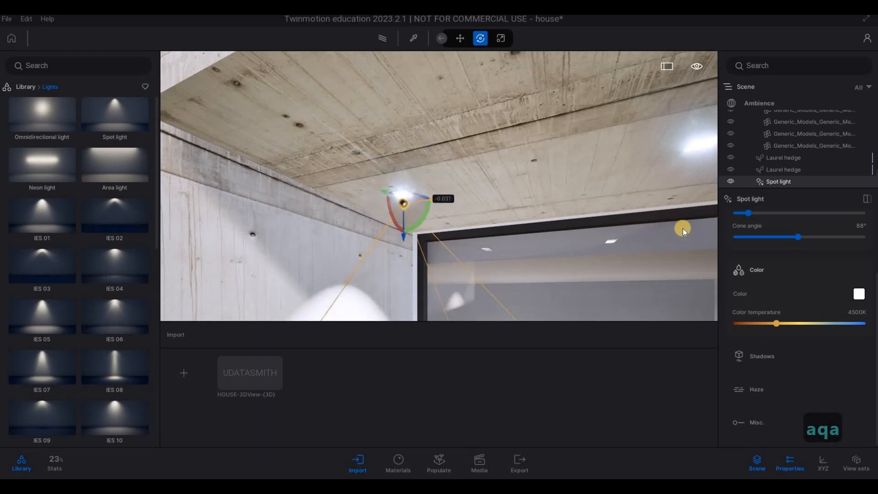
Step: Set the terrace spot light's intensity to 10 lm
scroll(754, 254, up, 1)
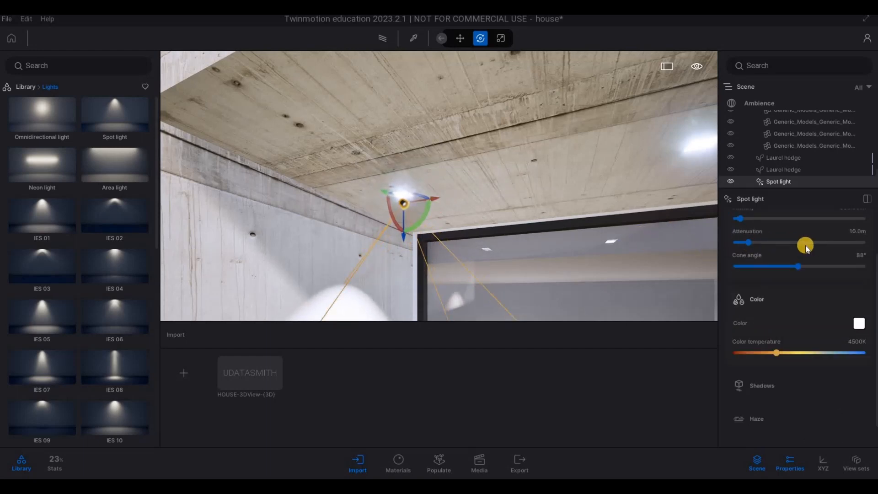
scroll(753, 270, up, 2)
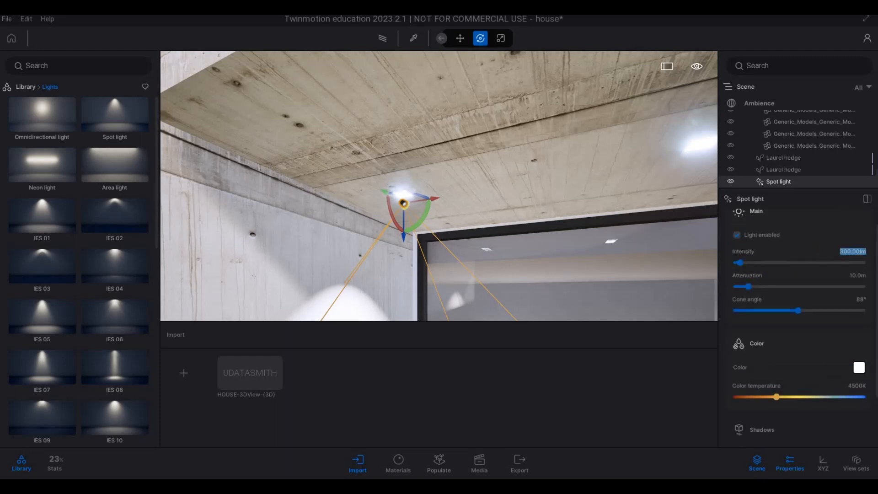
text(10)
key(Return)
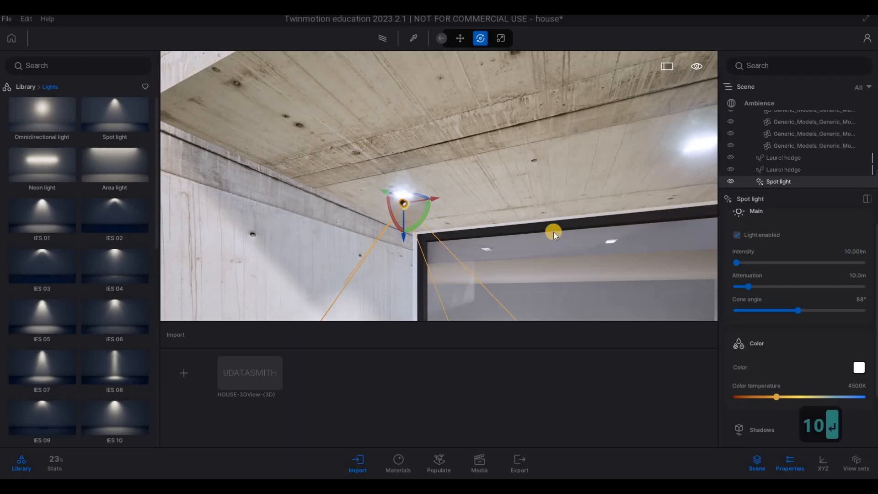
Step: Copy the spot light along the upper terrace's ceiling lamps as five instances spaced 1.0 m apart
key(s)
key(a)
right_drag(568, 232, 611, 245)
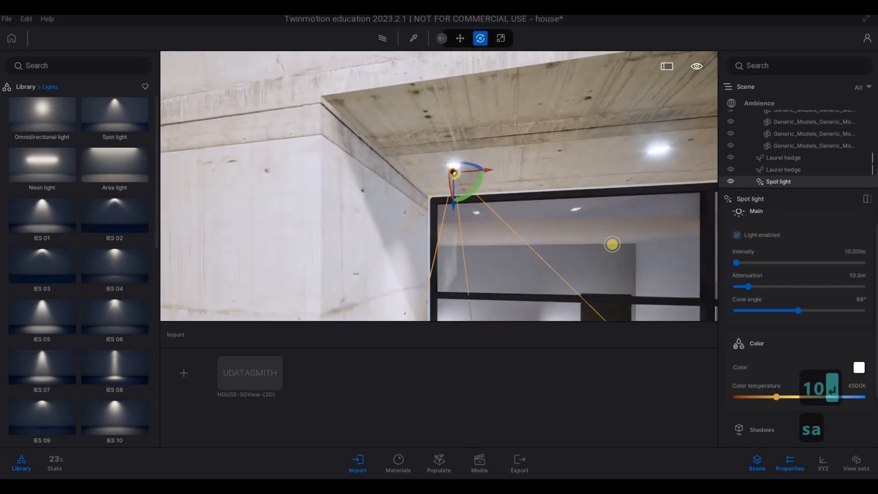
key(s)
key(d)
key(s)
right_drag(499, 192, 551, 164)
key(e)
key(s)
key(e)
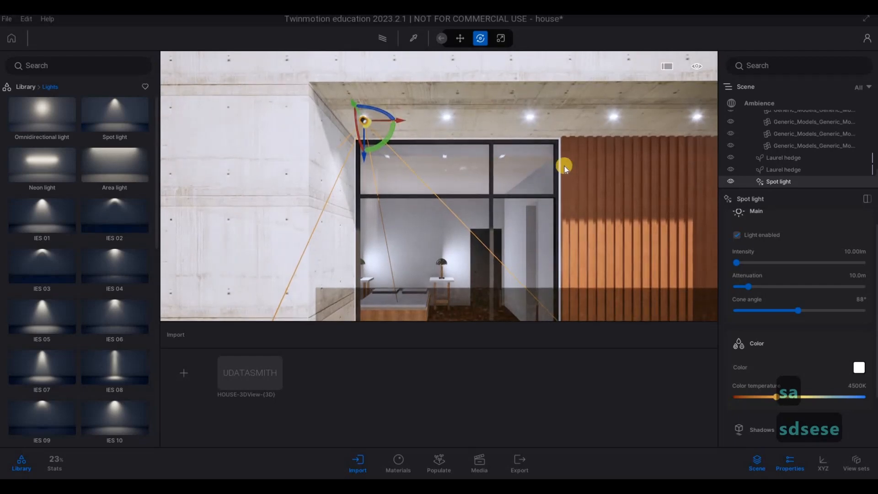
key(d)
key(s)
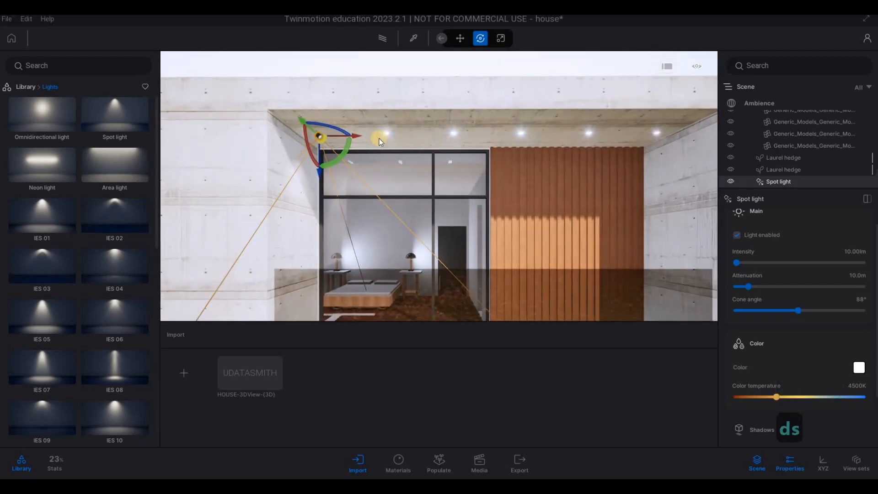
key(a)
alt+drag(379, 140, 456, 148)
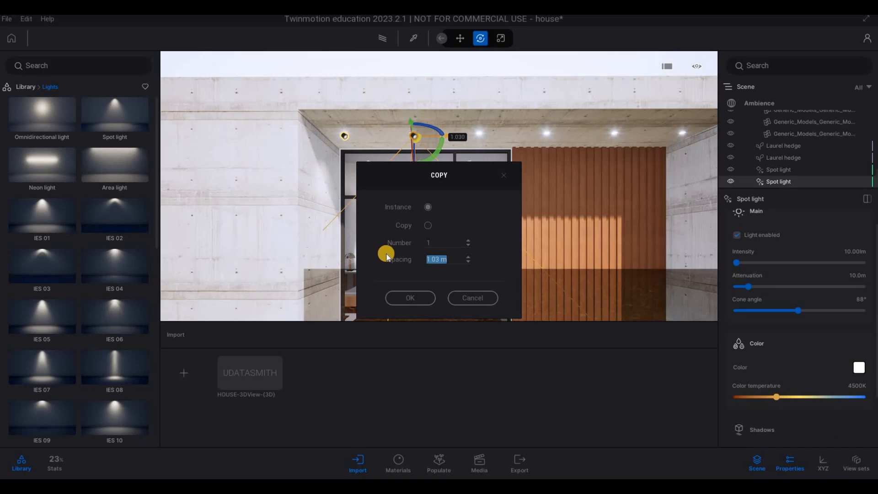
text(1)
key(Return)
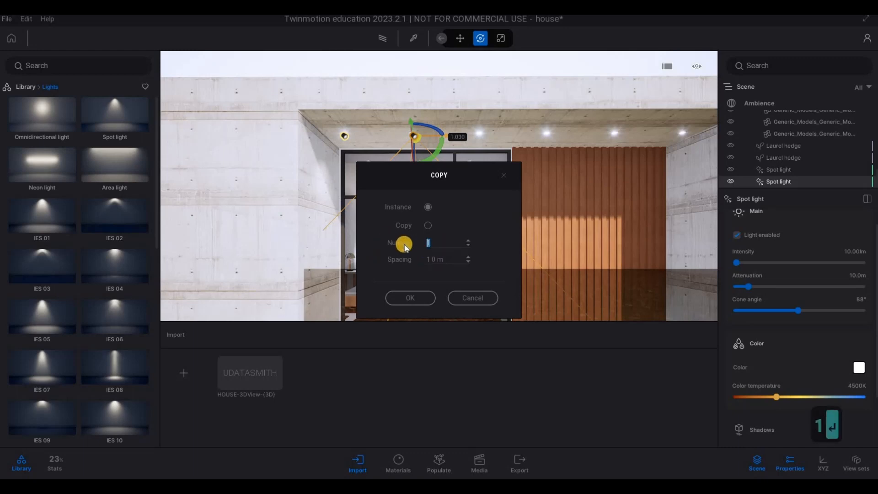
text(5)
click(414, 297)
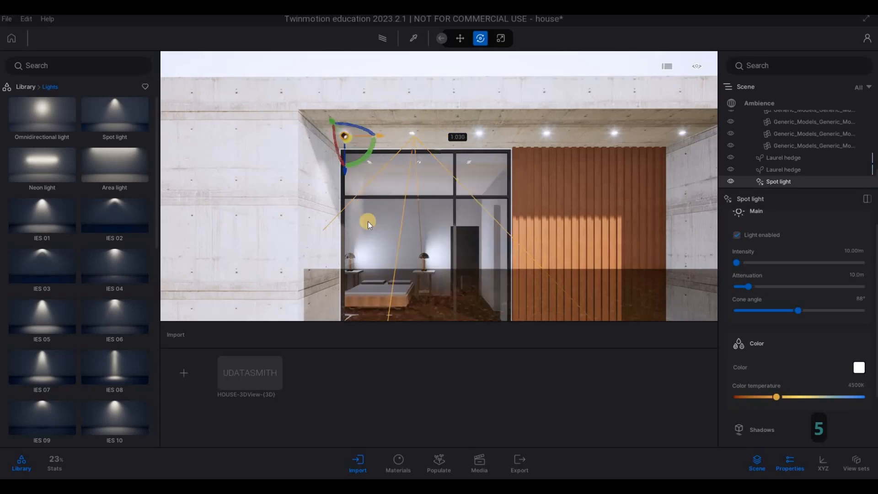
Step: Place a spot light at the first ceiling lamp beside the concrete wall at the ground-floor entrance
key(s)
key(d)
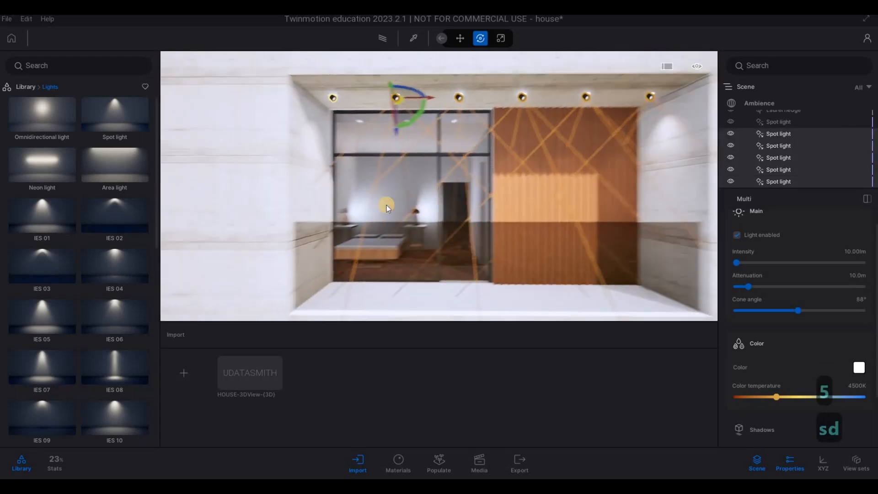
key(e)
key(e)
key(e)
key(e)
key(e)
key(e)
key(e)
key(e)
key(e)
key(e)
key(e)
key(e)
key(e)
key(e)
key(e)
key(e)
key(e)
key(e)
key(e)
key(e)
key(e)
key(e)
key(w)
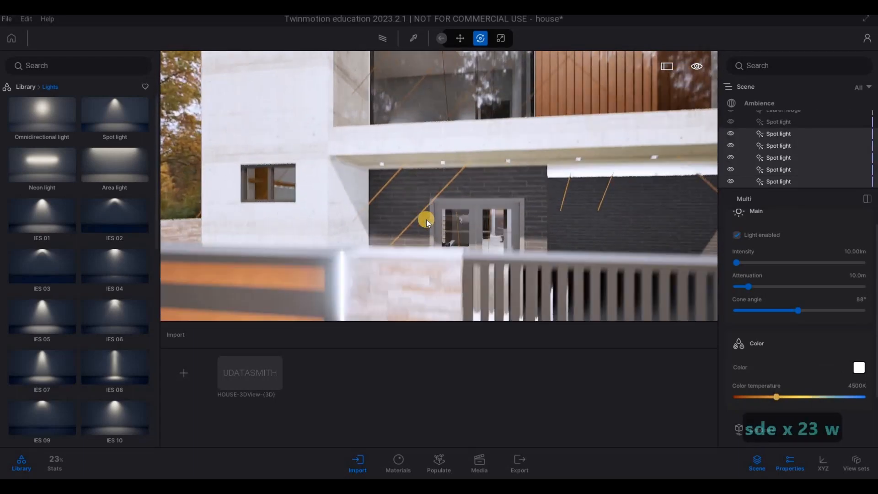
key(q)
key(a)
key(w)
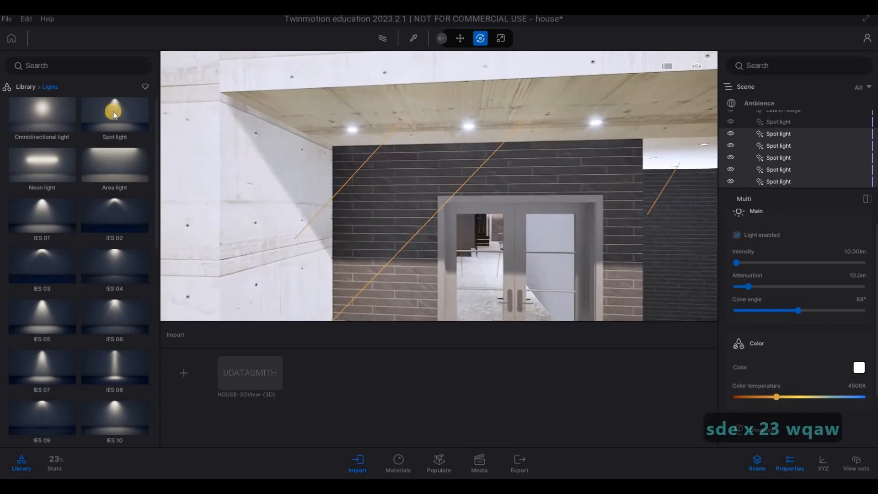
click(350, 134)
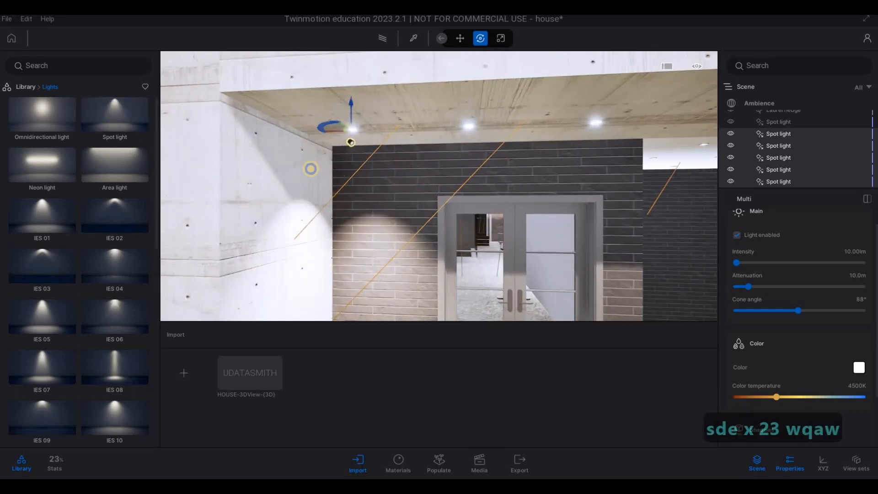
Step: Set the entrance spot light's intensity to 10 lm
key(w)
key(d)
key(w)
key(w)
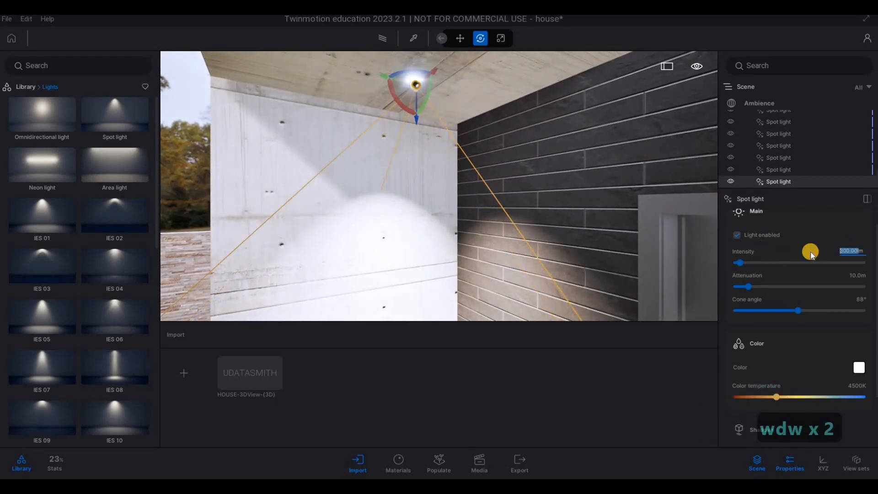
text(10)
key(Return)
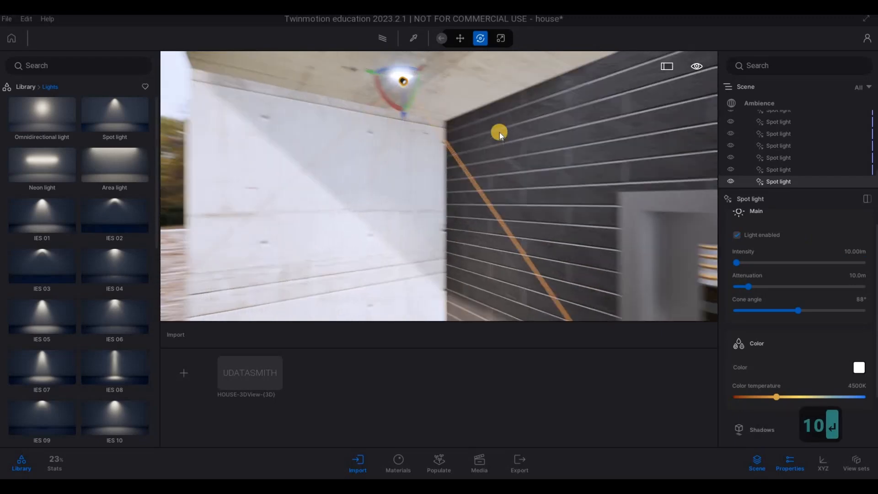
Step: Copy the entrance spot light along the ceiling lamps above the doors as five instances spaced 1.0 m apart
key(a)
key(s)
key(a)
key(s)
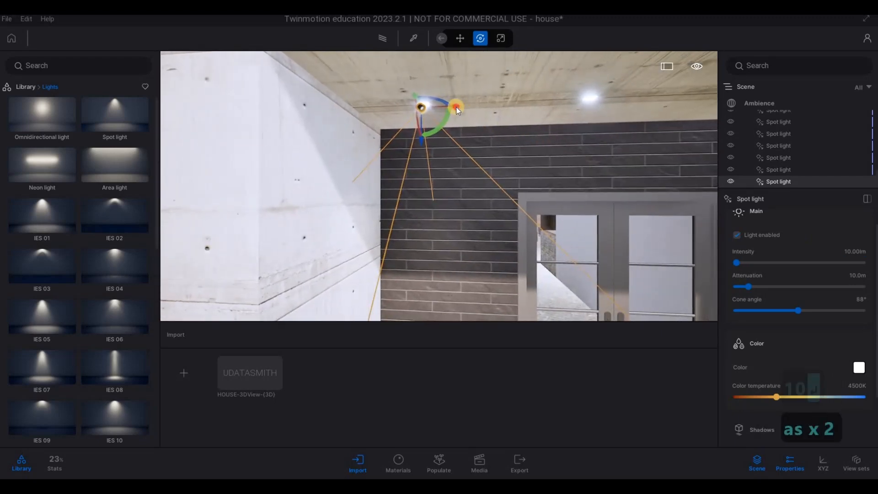
drag(456, 106, 630, 121)
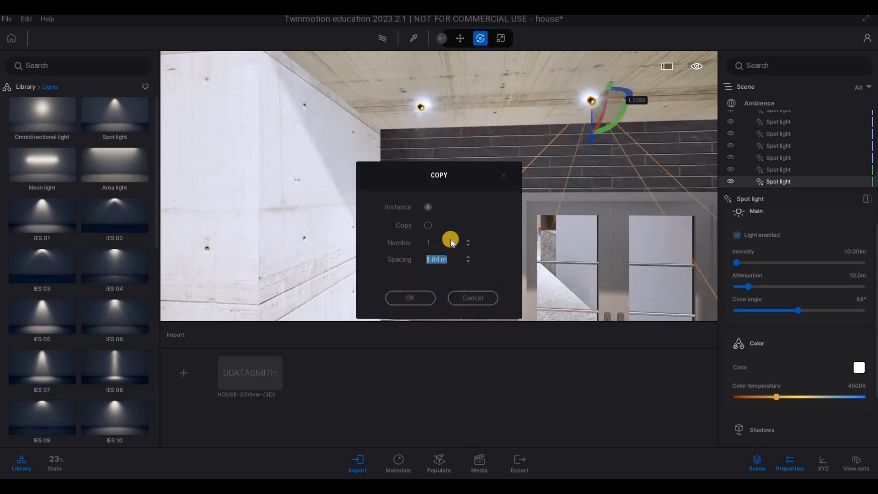
text(1)
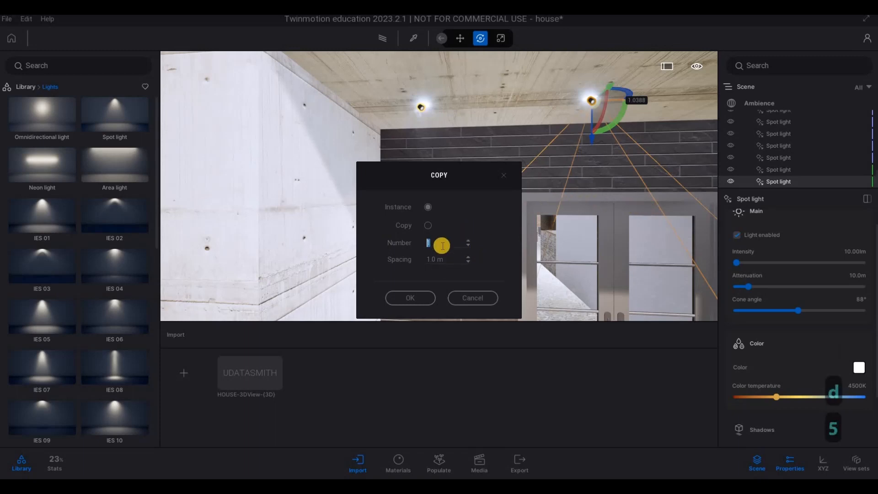
text(5)
key(Return)
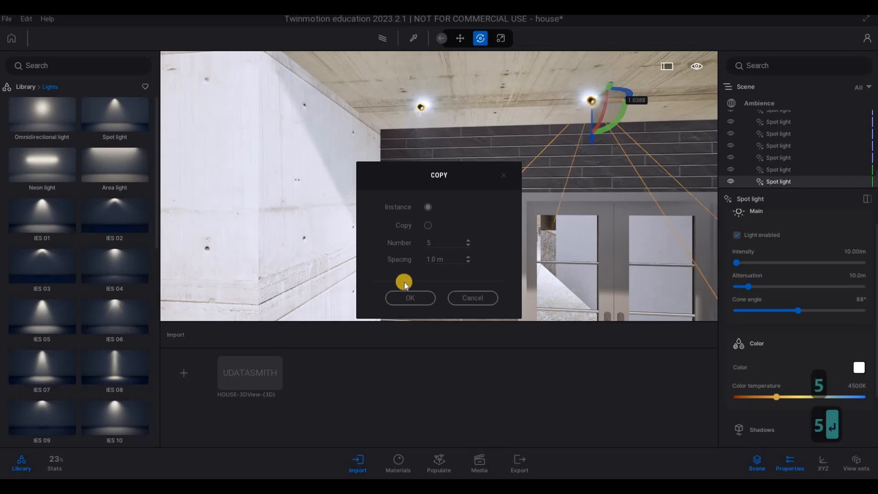
Step: Place a spot light on the white ceiling near the corner of the two dark brick walls
right_drag(416, 228, 290, 192)
key(d)
key(d)
key(d)
key(w)
key(w)
key(w)
key(w)
key(w)
key(w)
key(w)
key(w)
key(w)
key(w)
key(w)
key(w)
key(w)
key(w)
key(w)
key(w)
key(w)
key(w)
key(w)
key(w)
key(d)
key(s)
Step: Adjust the position of the new spot light in the corner between the dark brick walls
key(d)
key(a)
key(w)
key(e)
key(w)
key(a)
key(w)
key(a)
key(w)
key(a)
drag(125, 104, 346, 131)
right_drag(445, 185, 389, 141)
key(d)
key(w)
drag(399, 160, 394, 147)
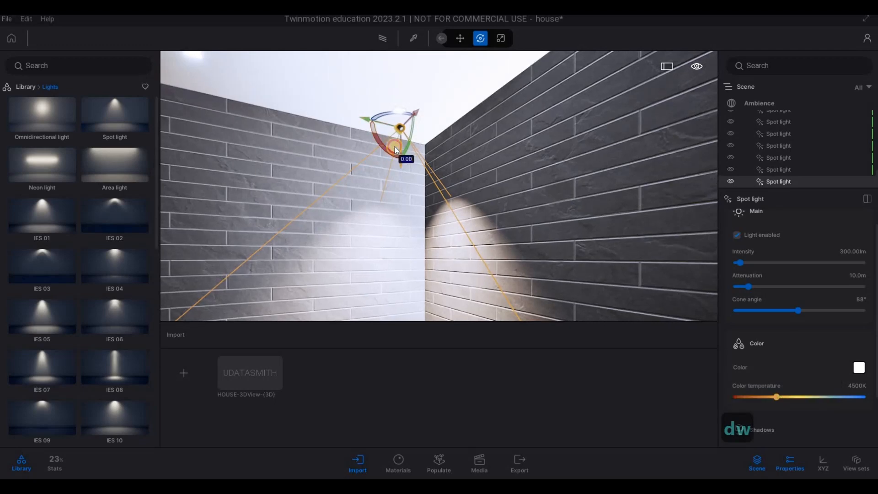
mouse_move(443, 145)
right_down()
mouse_move(297, 143)
mouse_move(616, 174)
mouse_move(784, 172)
mouse_move(424, 151)
mouse_move(435, 155)
right_up()
Step: Set the brick-corner spot light's intensity to 10 lm
key(d)
key(a)
key(s)
key(s)
key(s)
key(s)
key(d)
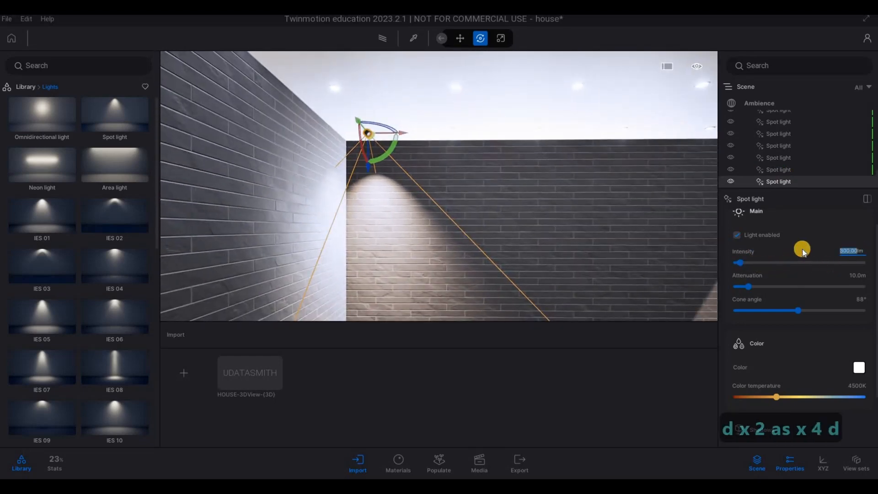
text(10)
key(Return)
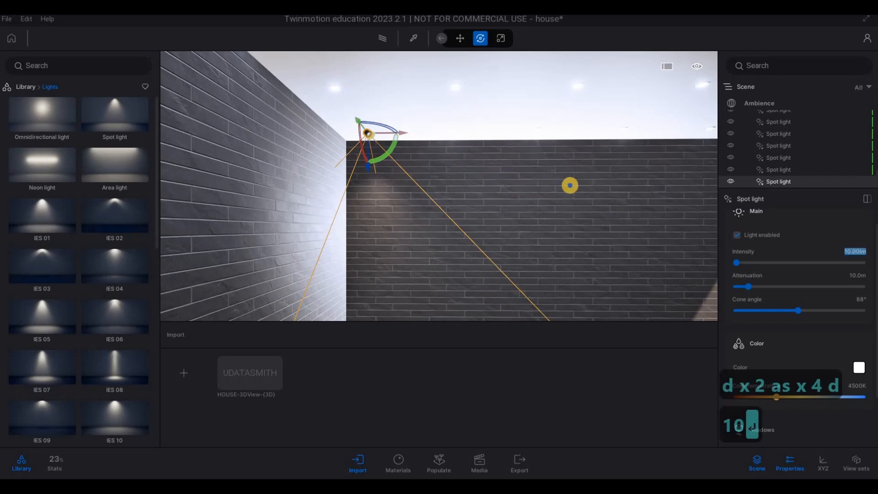
Step: Copy the corner spot light along the dark brick wall as five instances spaced 1.0 m apart
key(s)
key(d)
right_drag(279, 143, 394, 127)
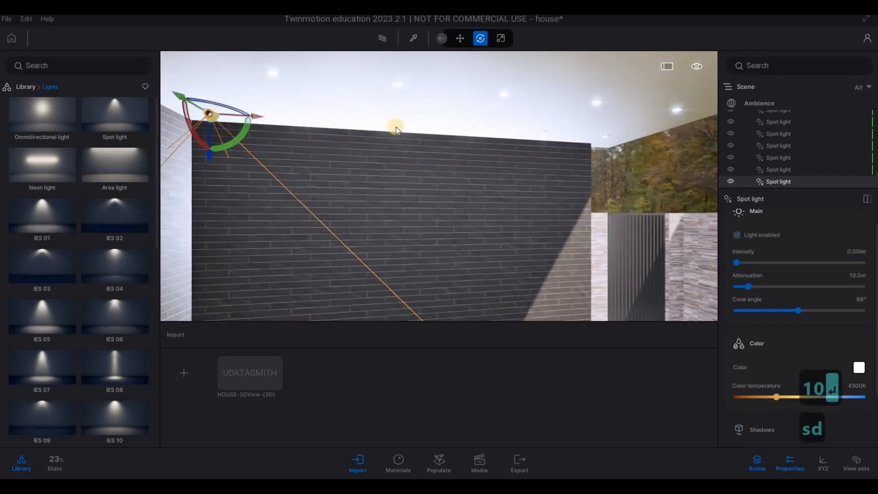
key(s)
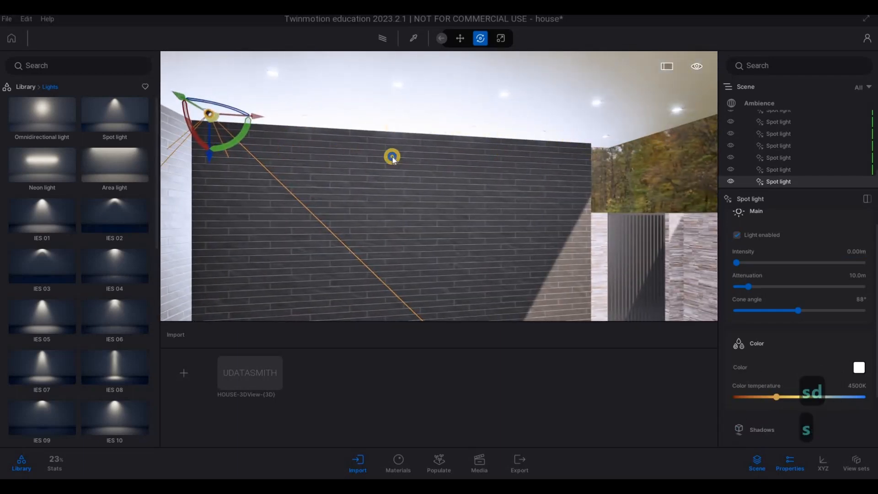
right_drag(392, 155, 372, 140)
mouse_move(440, 146)
shift+mouse_down()
mouse_move(500, 150)
mouse_move(433, 148)
shift+mouse_up()
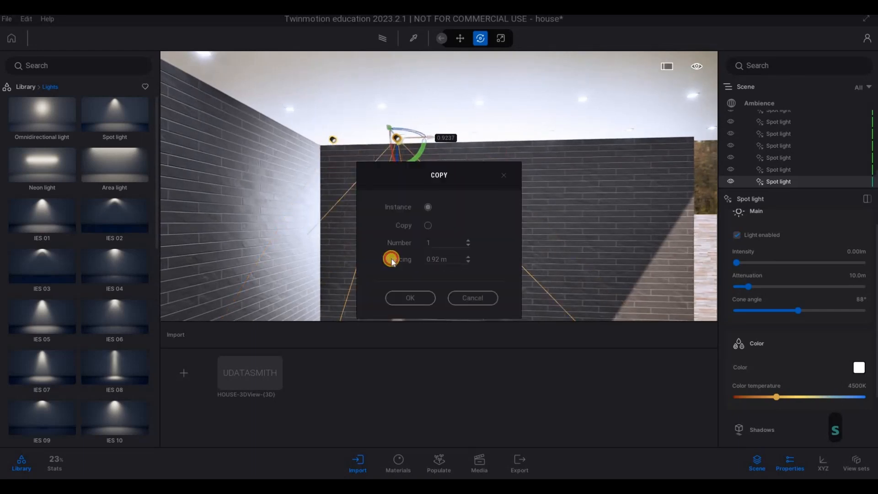
click(422, 259)
text(15)
key(Return)
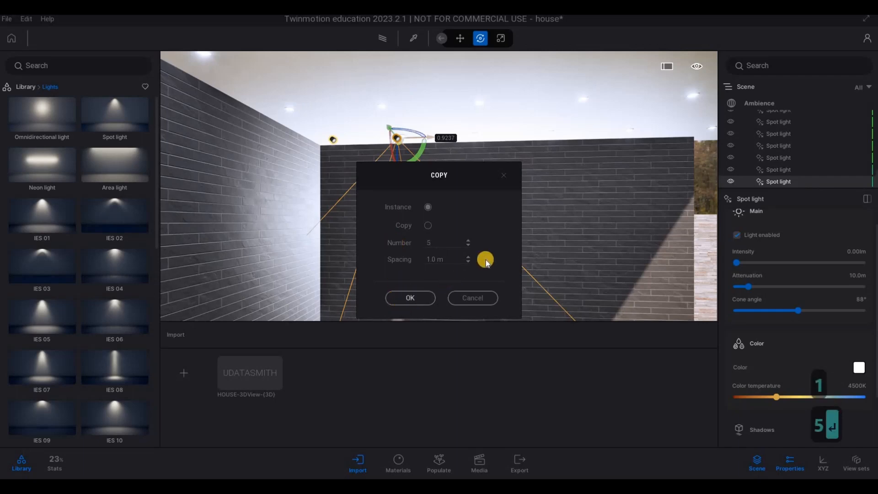
Step: Copy the row of spot lights across the white ceiling as two instances spaced 1.0 m apart
key(d)
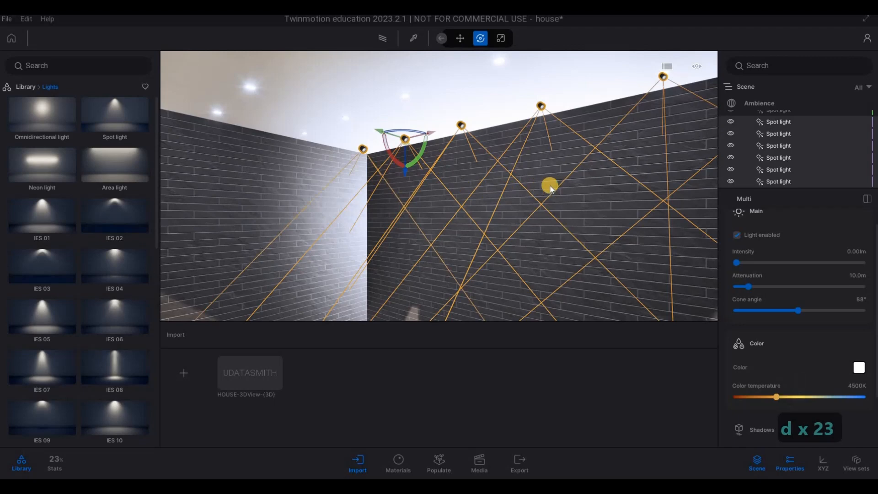
key(d)
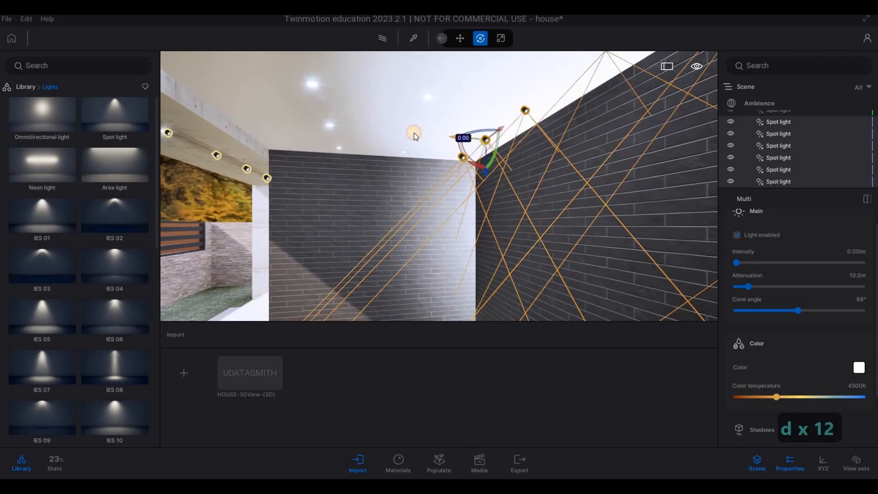
shift+drag(452, 136, 394, 131)
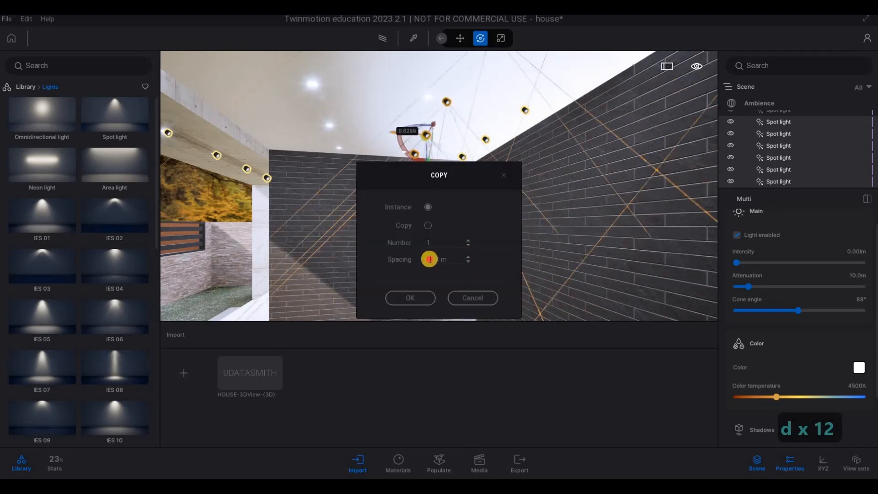
click(402, 260)
text(1)
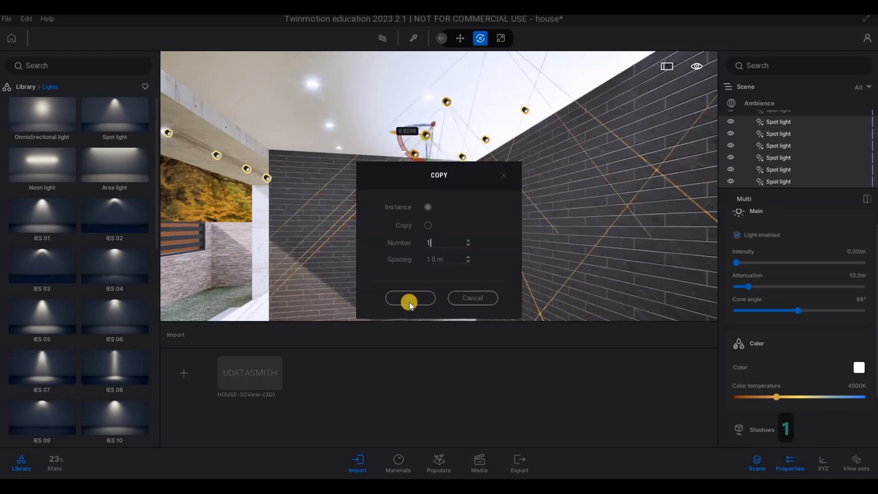
text(2)
click(410, 298)
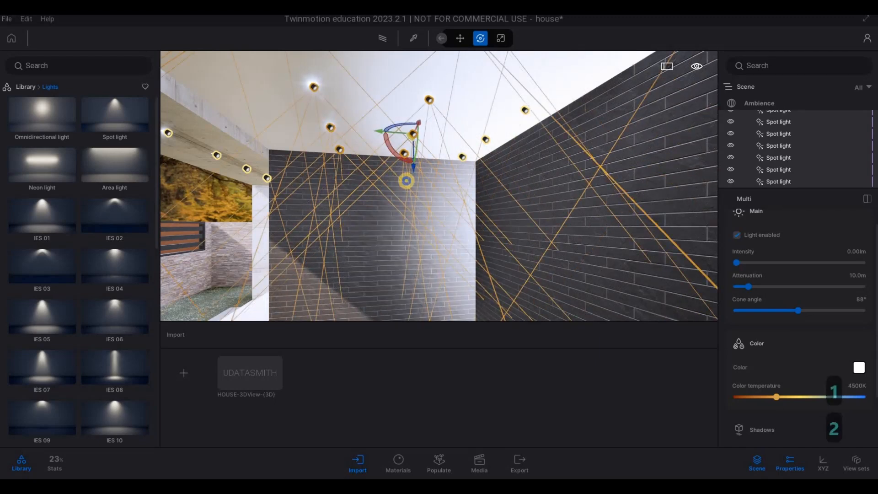
Step: Examine the copied spot light rows under the ceiling from in front of the house
key(a)
key(a)
key(a)
key(a)
key(a)
key(a)
key(a)
key(a)
key(a)
key(a)
key(a)
key(a)
key(a)
key(s)
key(s)
key(s)
key(s)
key(s)
key(s)
key(s)
key(s)
key(s)
key(s)
key(s)
key(s)
key(s)
key(s)
key(s)
key(s)
key(s)
key(s)
key(s)
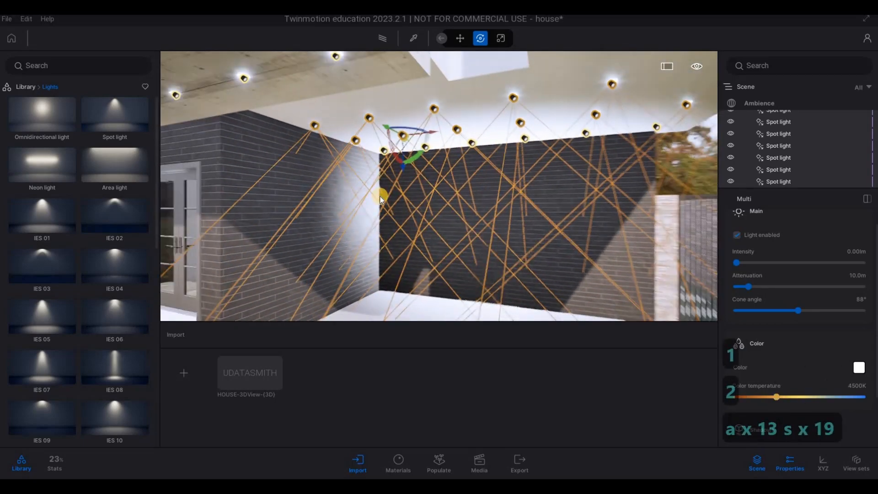
key(s)
key(s)
key(s)
key(s)
key(s)
key(s)
key(s)
key(s)
key(s)
key(s)
key(d)
key(d)
key(d)
key(q)
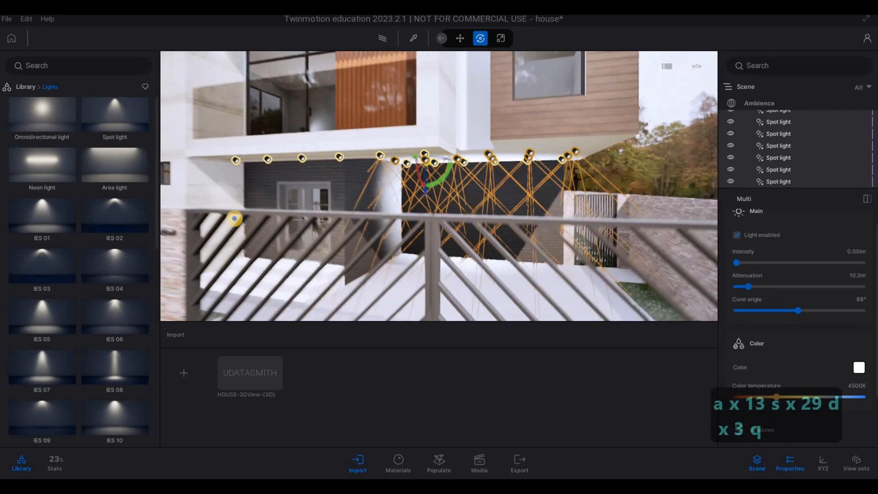
key(q)
key(q)
key(q)
key(s)
key(a)
key(w)
key(w)
key(w)
key(w)
key(w)
key(w)
key(w)
key(w)
key(w)
key(w)
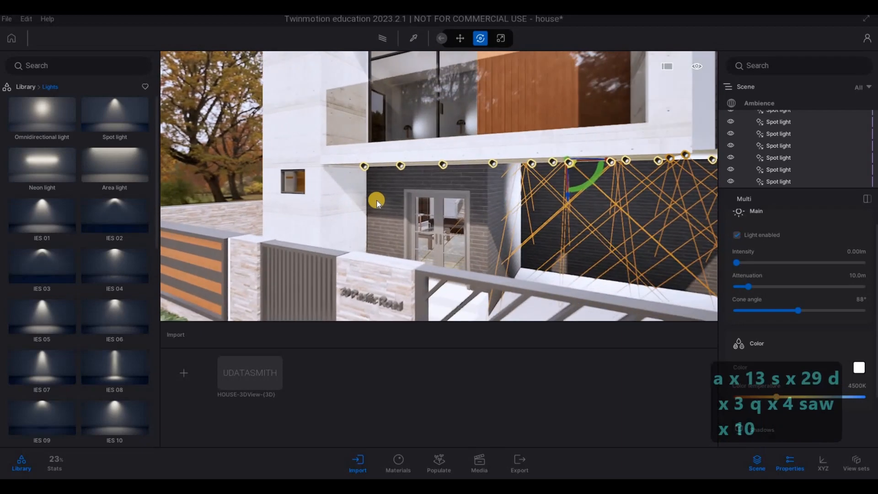
Step: Pick the glowing lamp material on the concrete ceiling above the entrance
key(1)
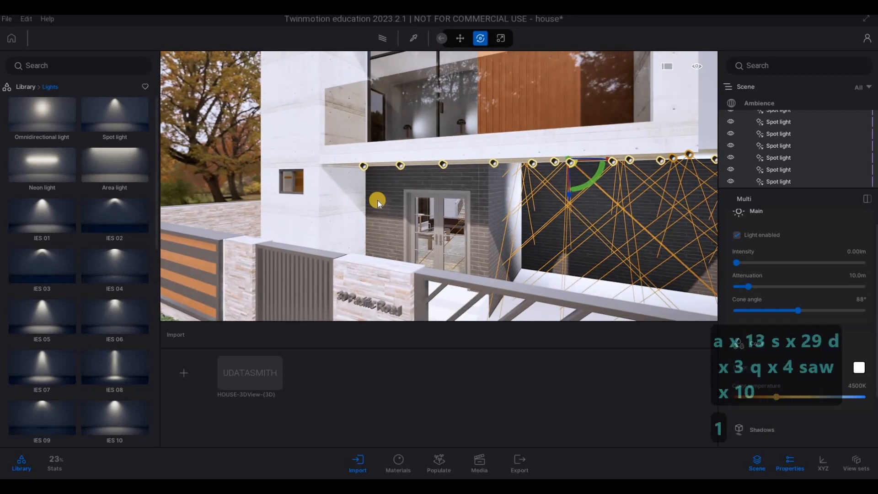
key(w)
key(w)
key(w)
key(w)
key(w)
key(w)
key(e)
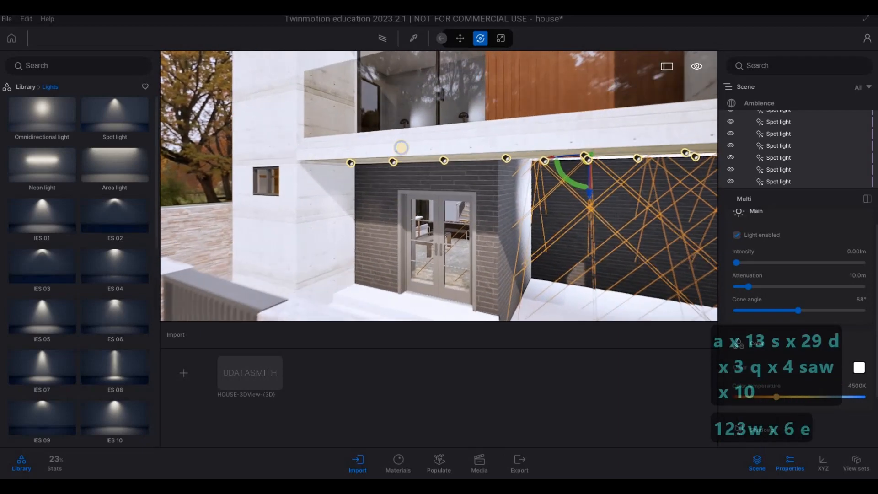
key(e)
key(e)
key(e)
key(e)
key(q)
key(d)
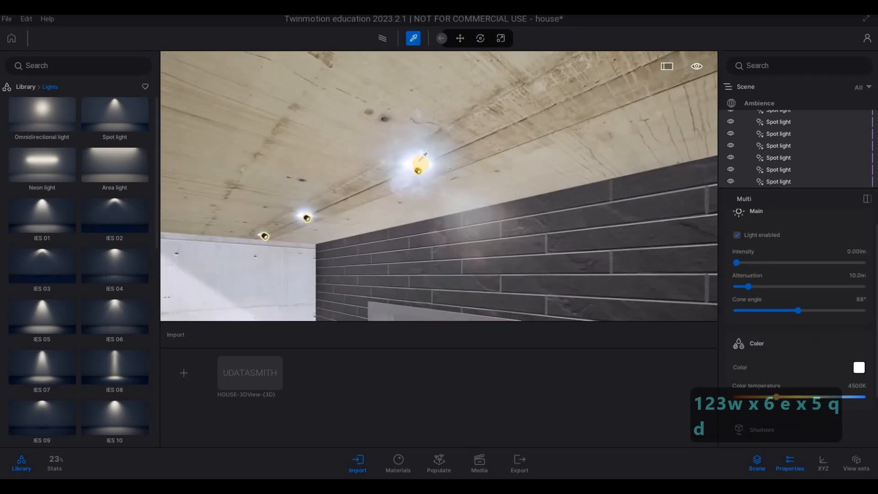
click(420, 163)
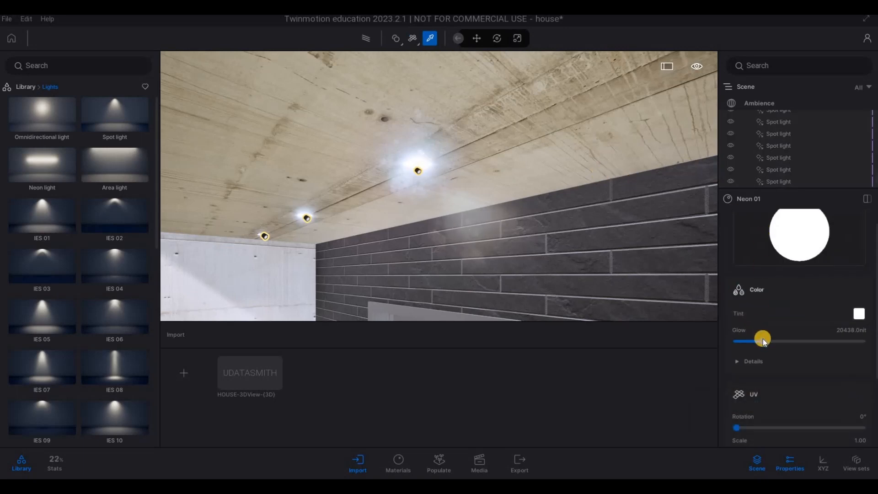
Step: Set the glow of the ceiling lamps' Neon 01 material to 500 nit
mouse_move(763, 339)
mouse_down()
mouse_move(735, 342)
mouse_move(760, 346)
mouse_up()
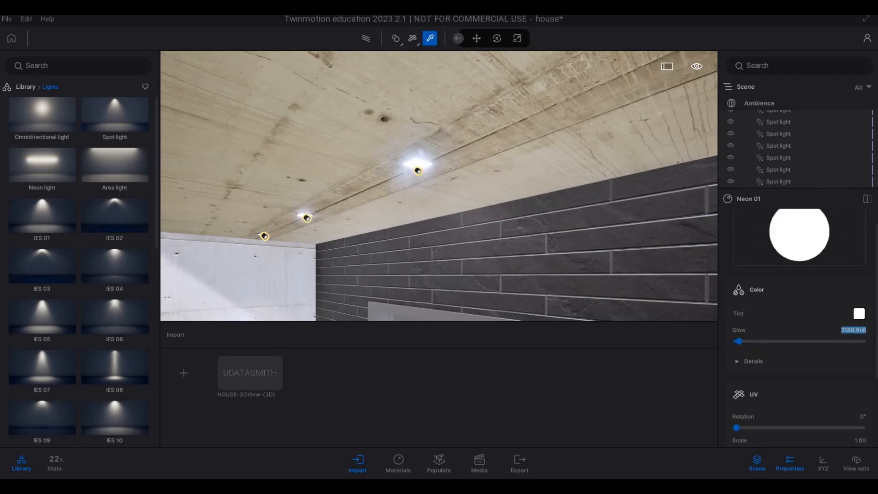
key(Return)
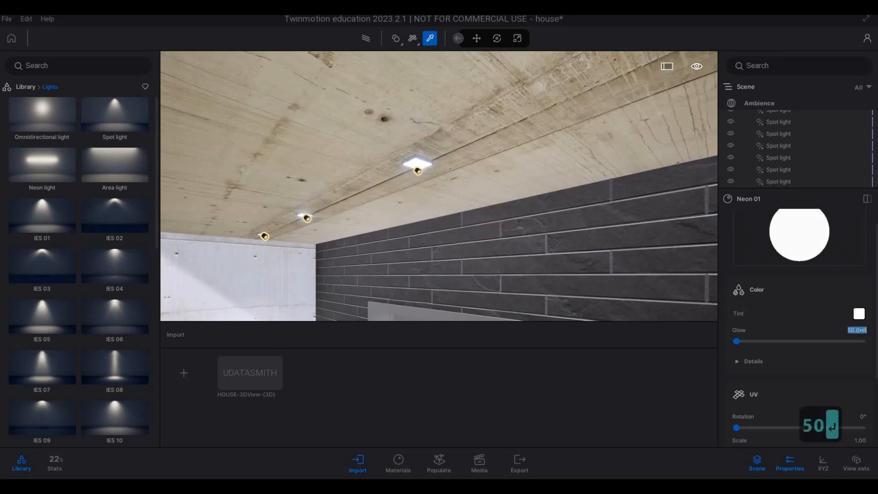
click(851, 330)
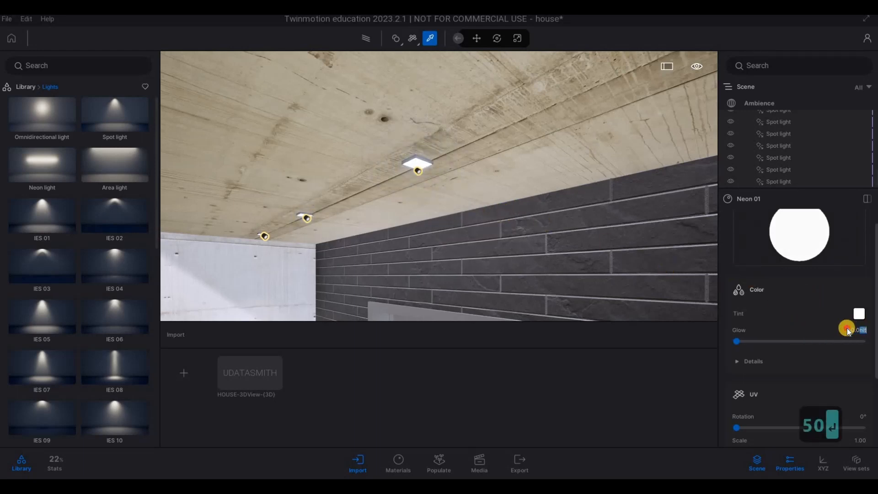
drag(848, 329, 872, 328)
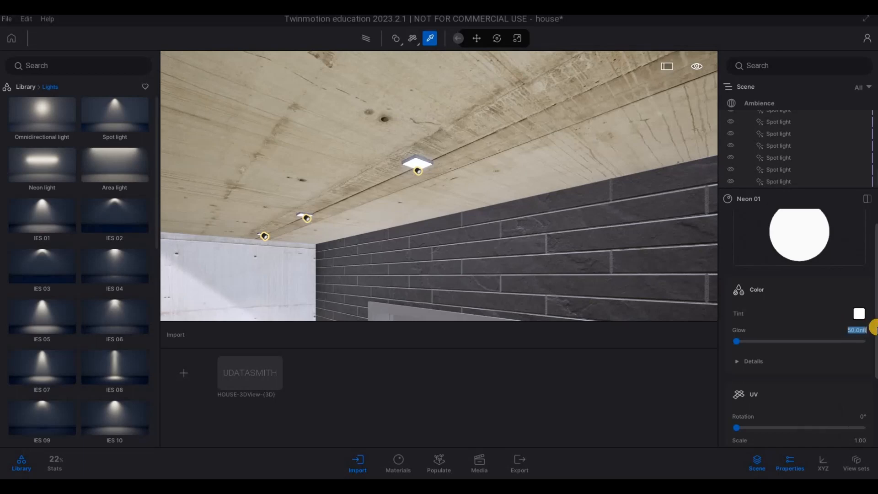
text(500)
key(Return)
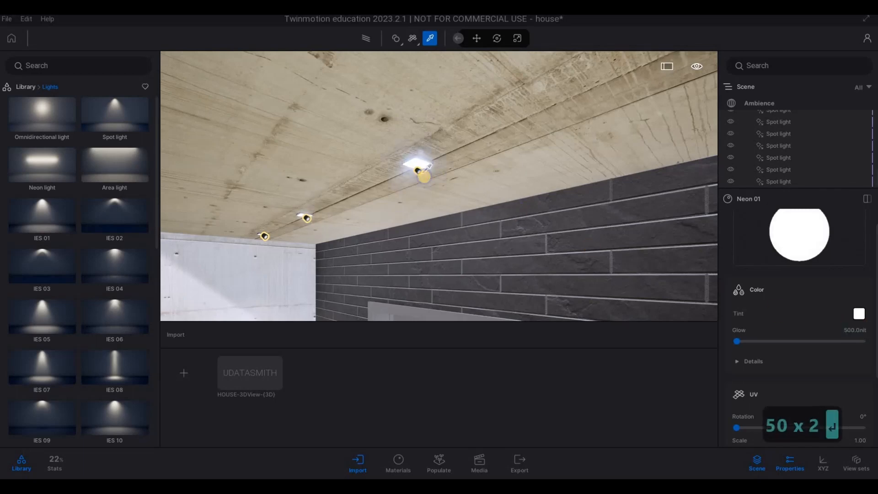
Step: Leave the material picker and examine the dimmed lamps along the entrance ceiling
key(s)
key(s)
key(s)
key(s)
key(s)
key(a)
key(d)
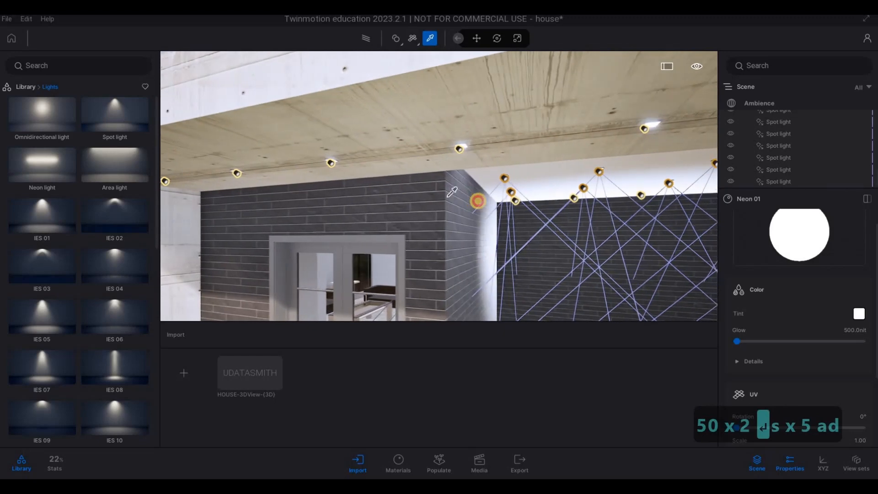
key(Escape)
key(Escape)
key(s)
key(a)
key(s)
key(s)
key(s)
key(d)
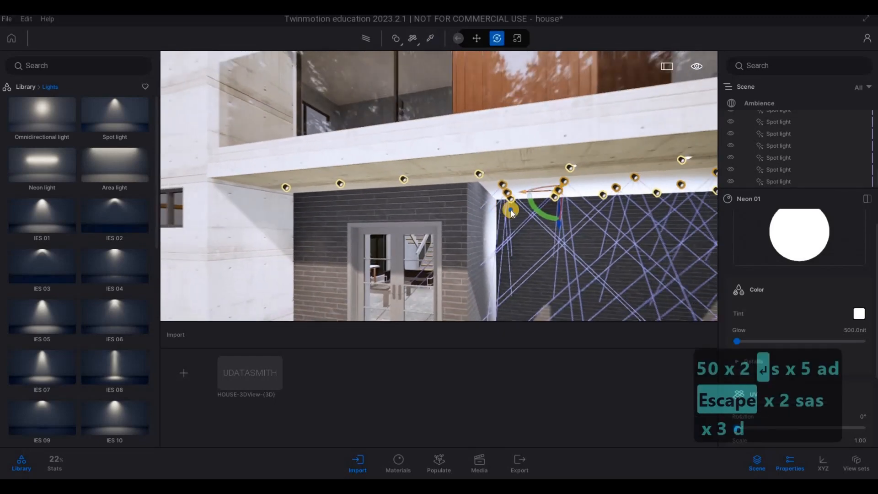
key(s)
key(a)
key(s)
key(q)
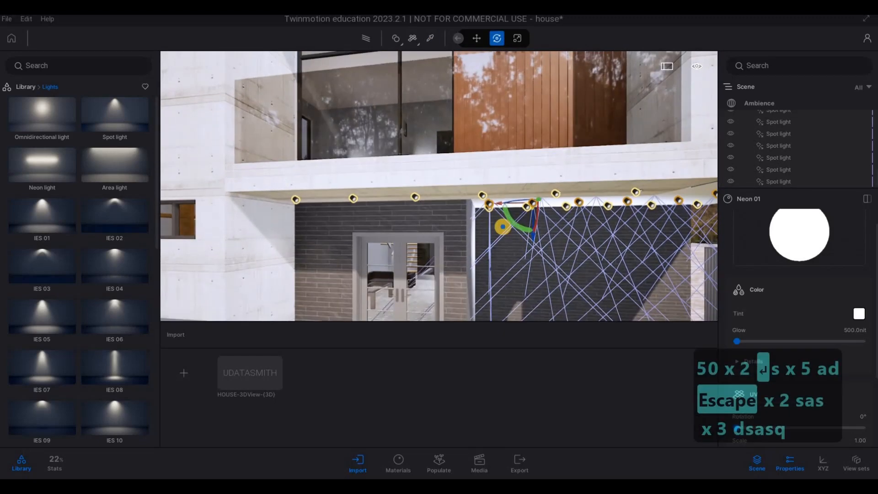
key(s)
key(d)
key(s)
key(s)
key(d)
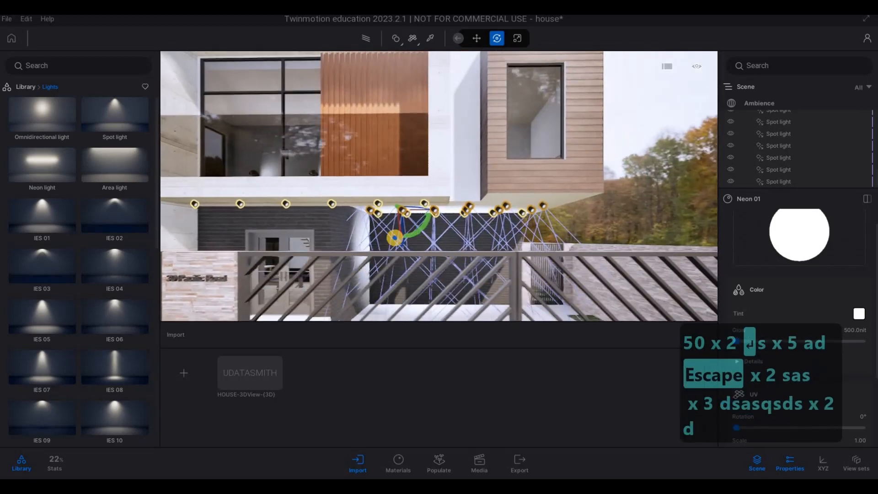
Step: Inspect the spot lights beneath the overhang from near the entrance and from outside the gate
key(d)
key(d)
key(d)
key(w)
key(w)
key(e)
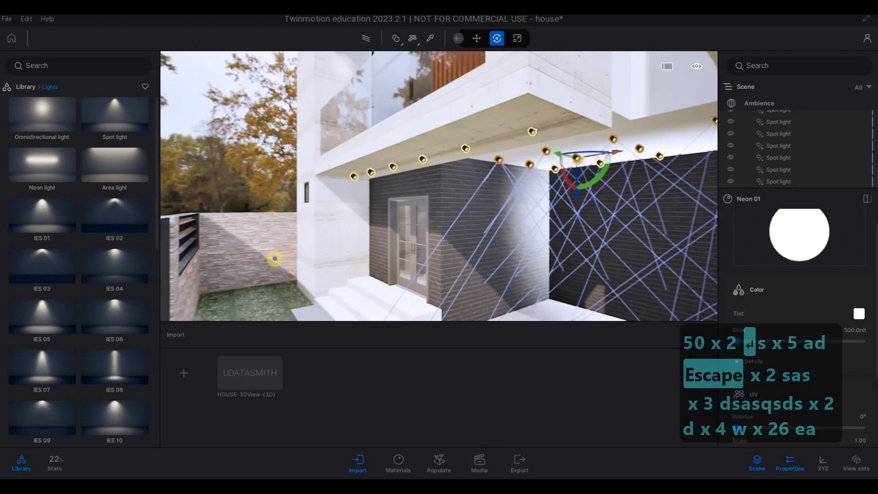
key(a)
key(a)
key(a)
key(s)
key(s)
key(s)
key(s)
key(s)
key(s)
key(s)
key(s)
key(s)
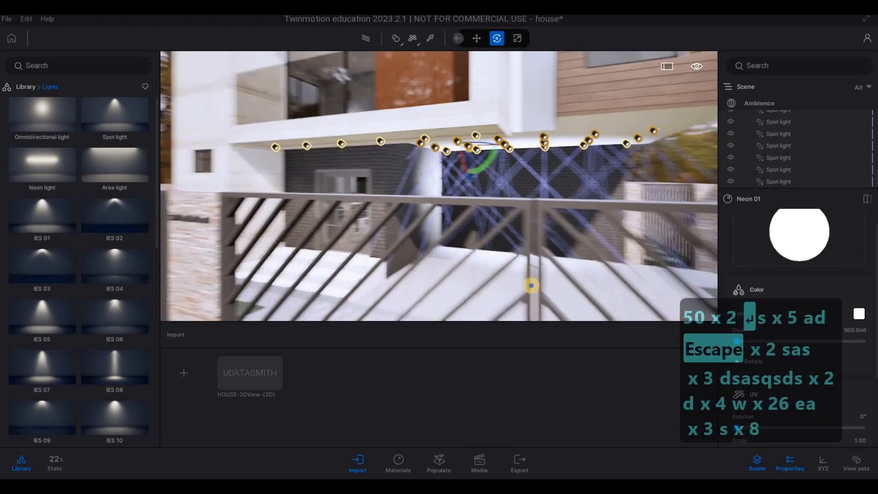
key(a)
key(a)
key(a)
key(a)
key(a)
key(a)
key(a)
key(a)
key(a)
key(a)
key(a)
key(a)
key(a)
key(a)
key(a)
key(a)
key(w)
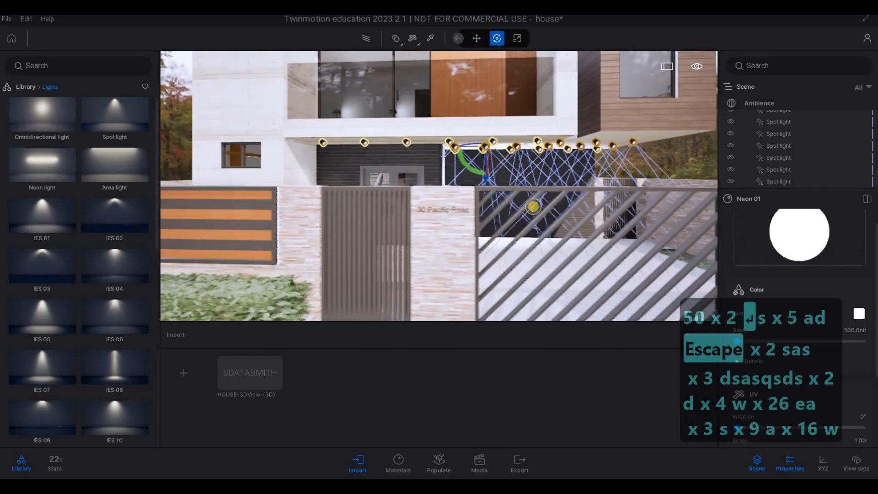
Step: Review the upper balcony and lower ceiling lights, ending on a street view of the whole front facade
key(s)
key(s)
key(s)
key(d)
key(q)
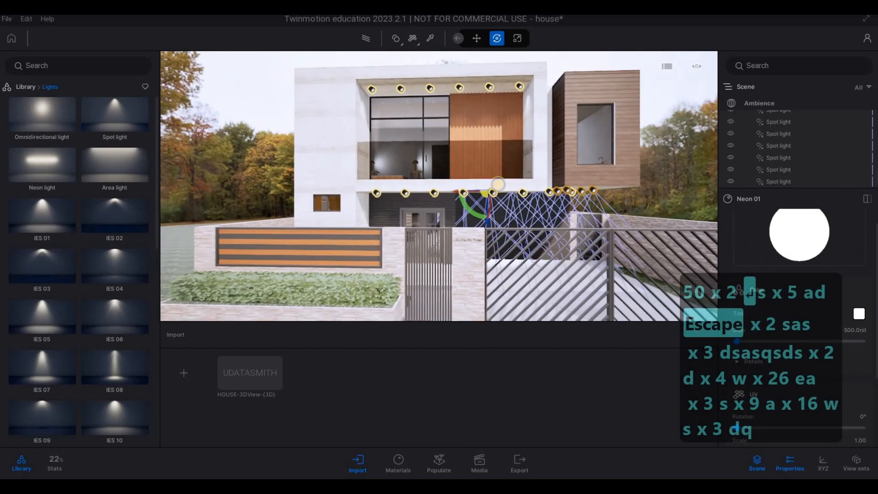
key(a)
key(a)
key(w)
key(w)
key(w)
key(w)
key(w)
key(w)
key(w)
key(w)
key(w)
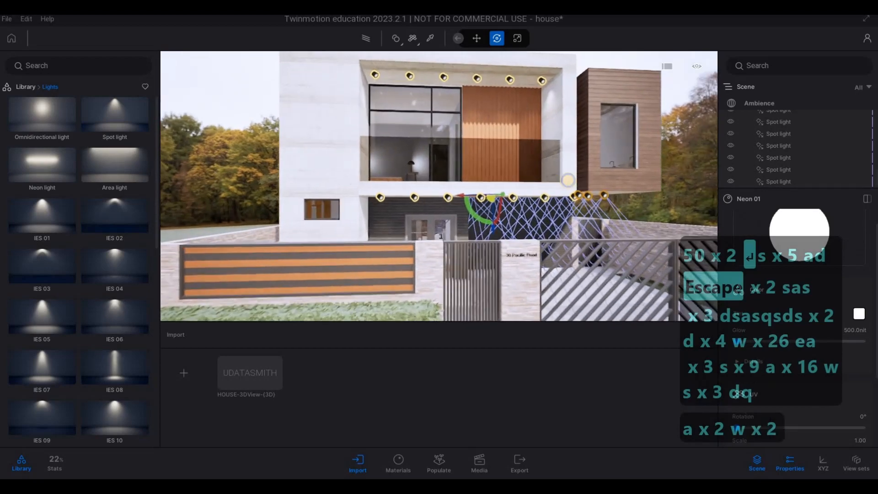
key(q)
key(q)
key(q)
key(q)
key(q)
key(q)
key(q)
key(q)
key(a)
key(e)
key(w)
key(d)
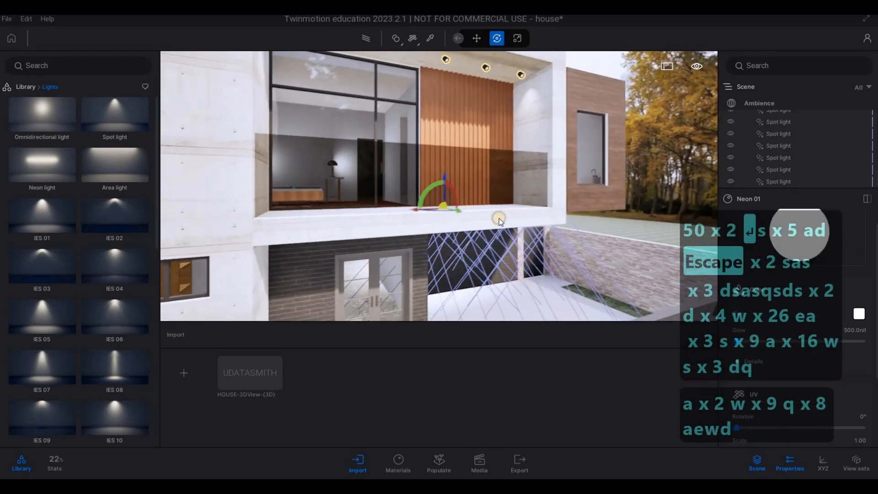
key(s)
key(s)
key(s)
key(s)
key(s)
key(s)
key(s)
key(s)
key(s)
key(s)
key(s)
key(s)
key(s)
key(s)
key(s)
key(s)
key(s)
key(s)
key(e)
key(e)
key(e)
key(e)
key(e)
key(e)
key(e)
key(e)
key(e)
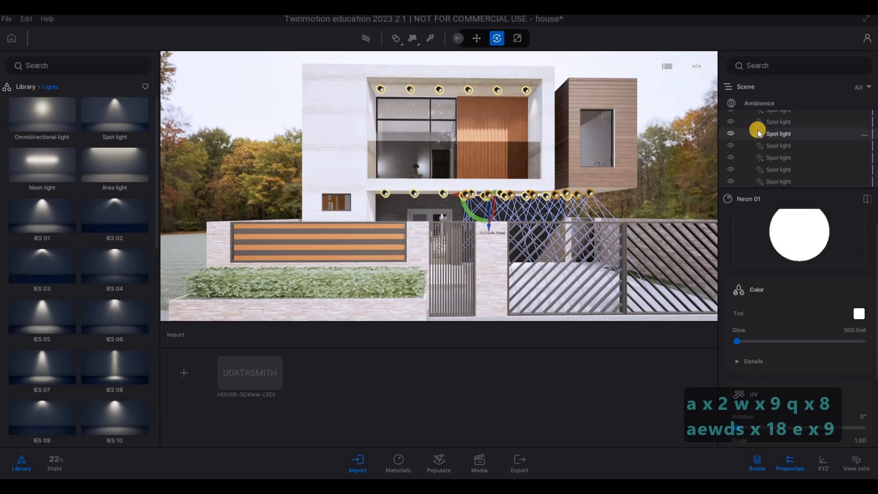
Step: Switch the scene's Ambience render mode to Path tracer for an angled front view of the house
scroll(755, 125, up, 5)
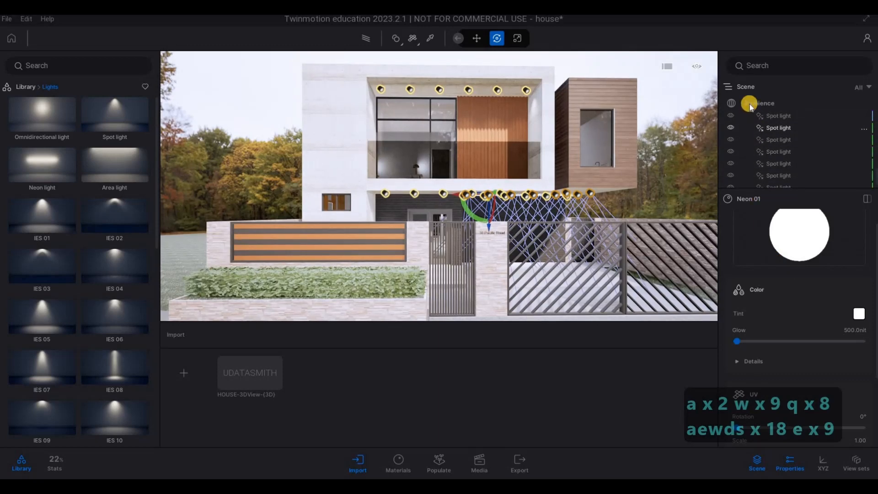
click(748, 101)
click(814, 227)
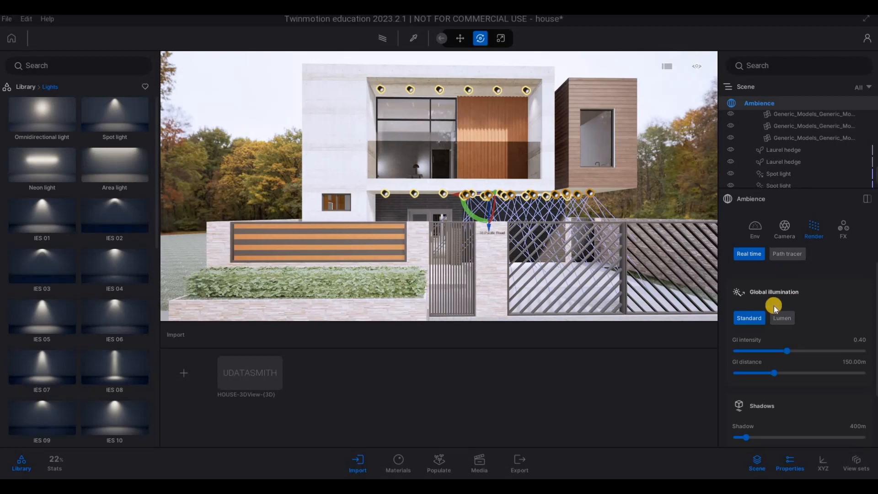
key(a)
key(a)
key(a)
key(a)
key(s)
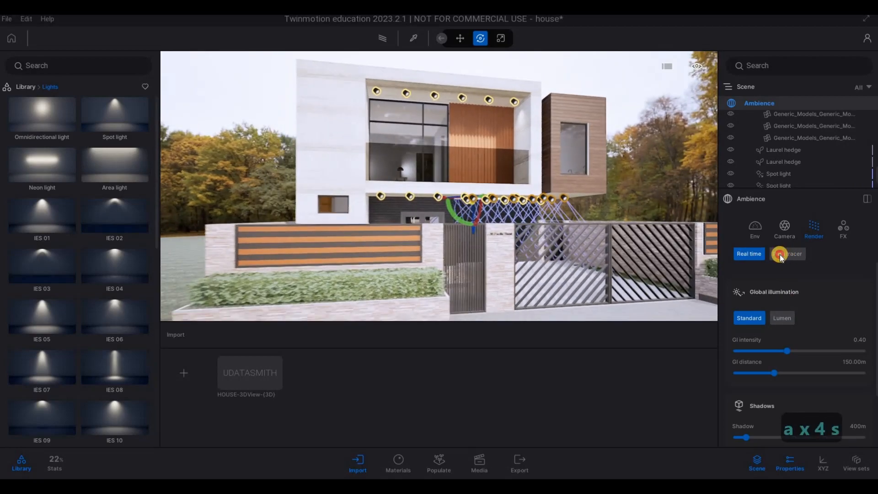
click(781, 254)
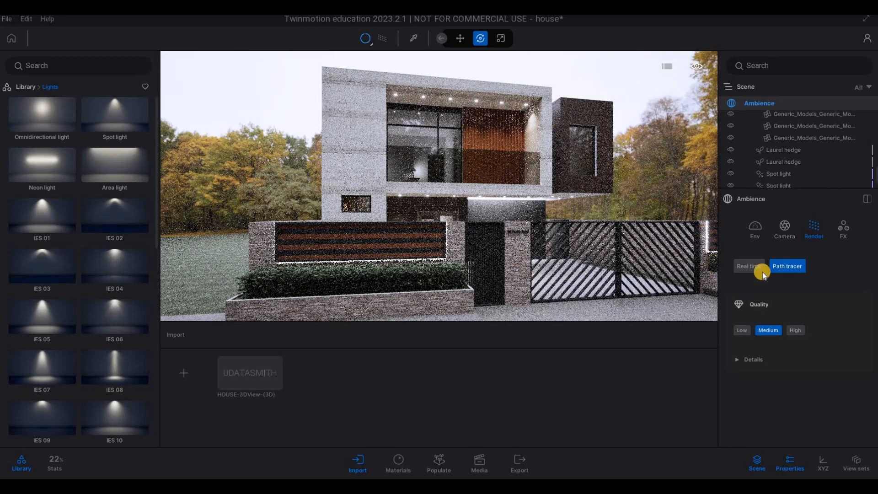
Step: Set the path tracer quality to Low and fine-tune the framing of the house's front facade
click(742, 331)
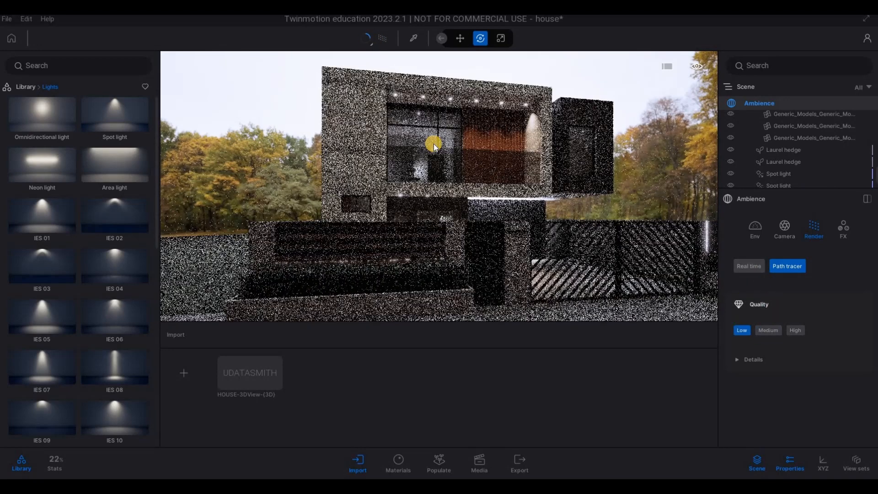
key(s)
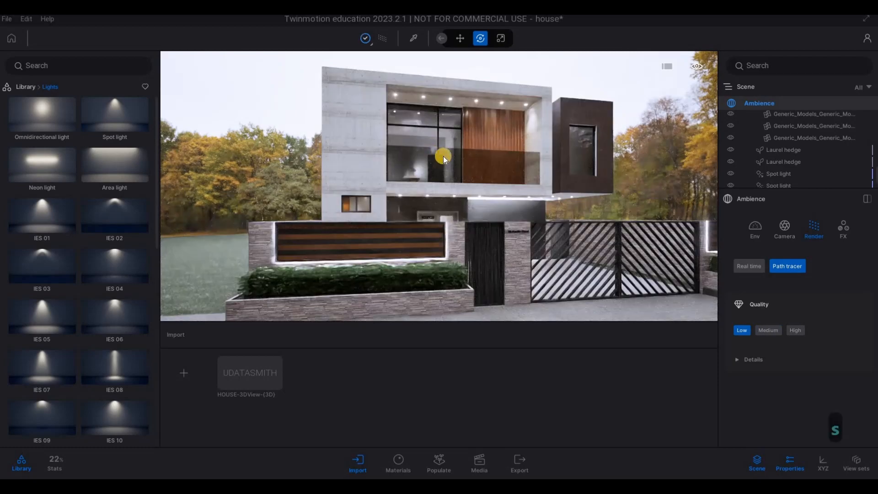
key(a)
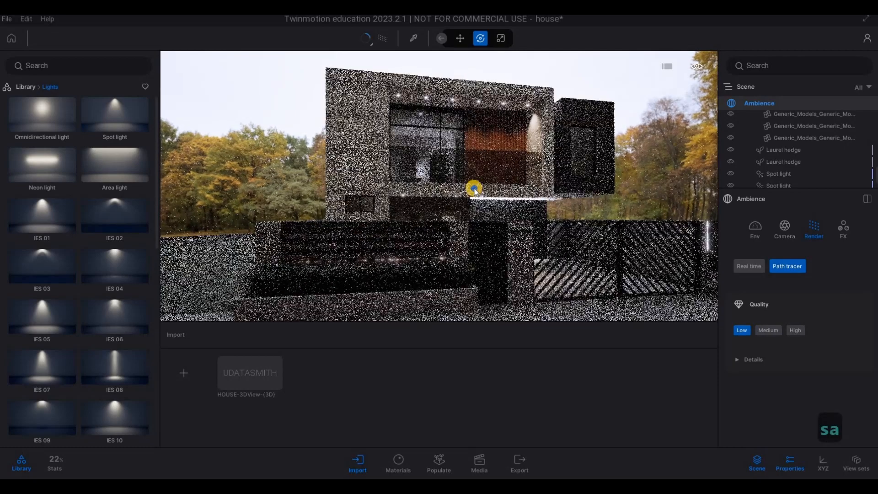
right_drag(474, 190, 474, 205)
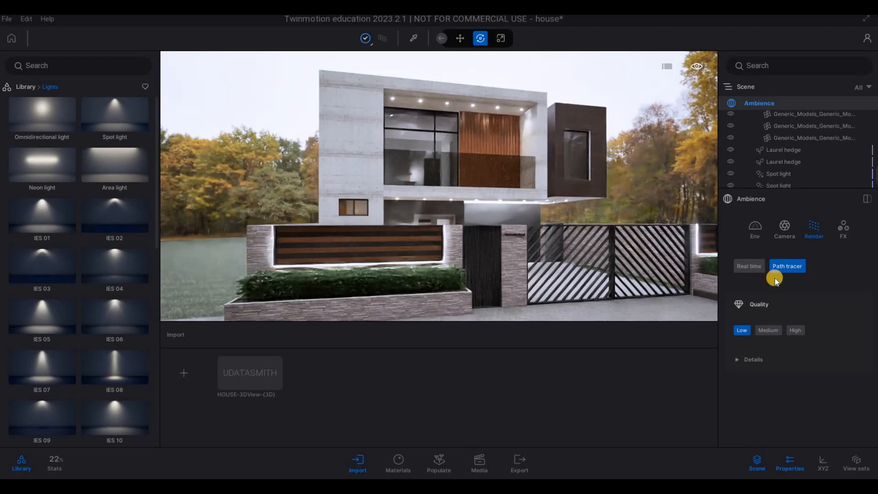
Step: Return the scene to real-time rendering and switch its global illumination to Lumen for the front view of the house
click(374, 39)
key(s)
key(a)
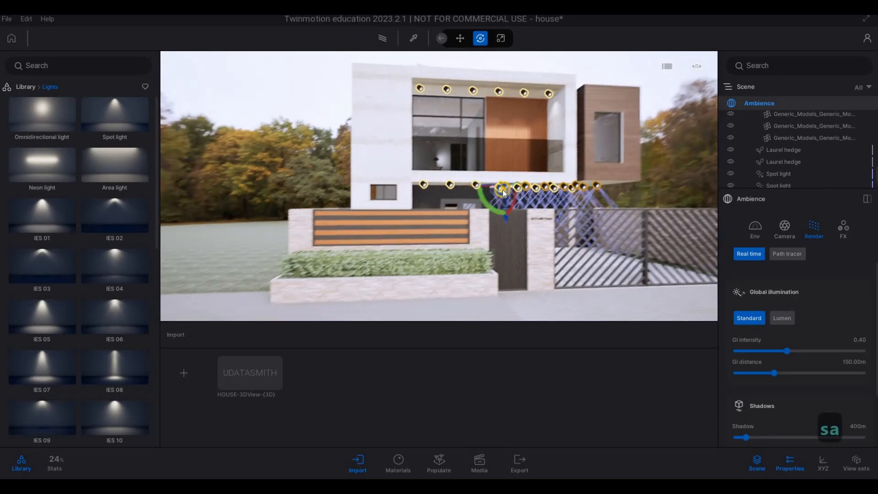
key(w)
key(w)
key(q)
key(d)
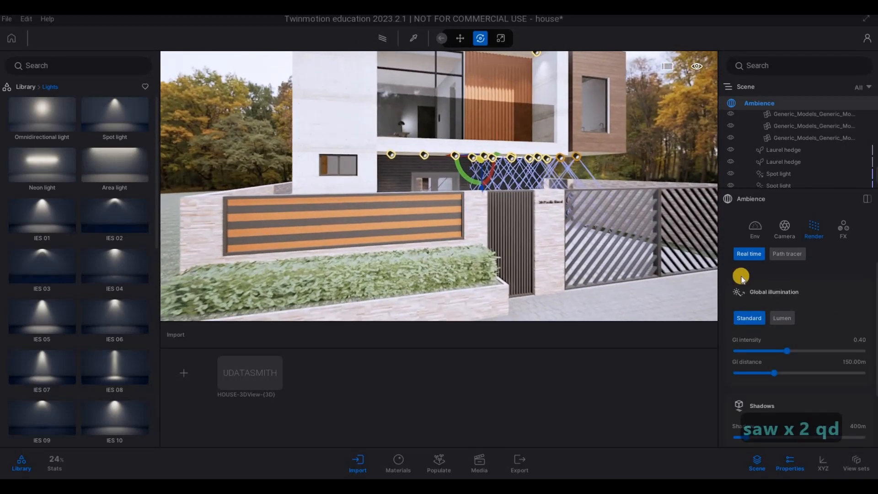
key(d)
key(d)
click(778, 317)
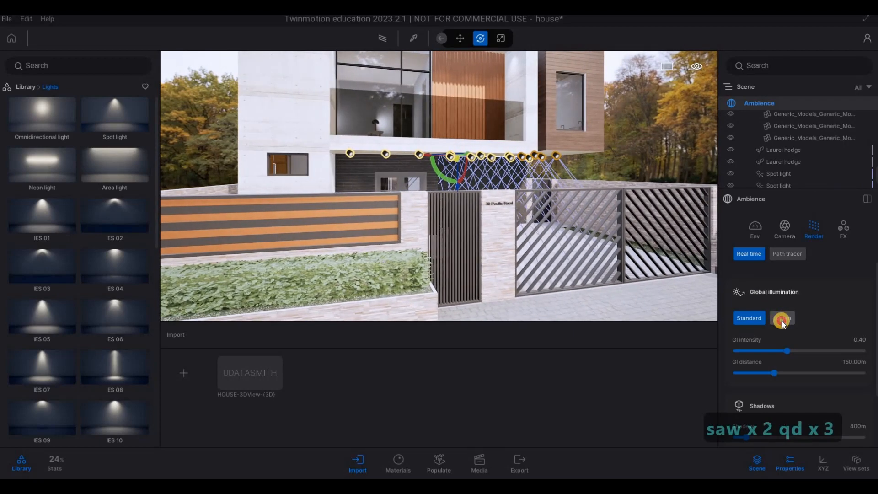
key(s)
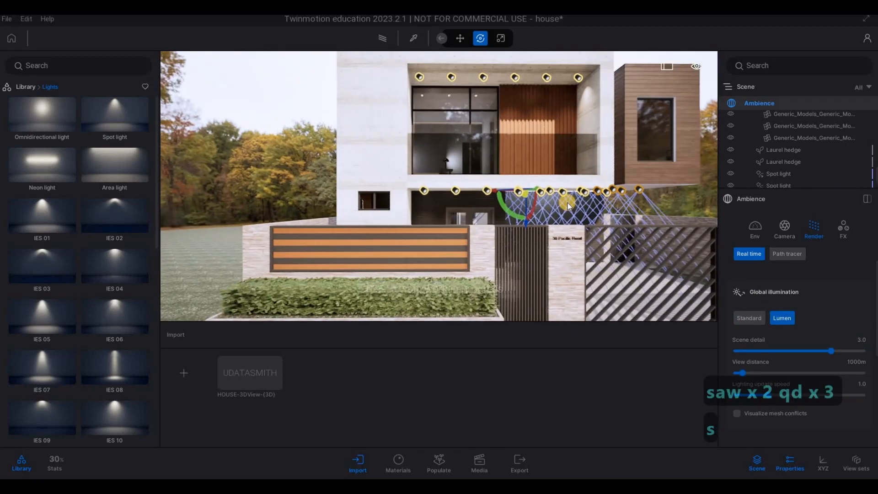
key(s)
key(s)
key(s)
key(s)
key(s)
key(s)
key(a)
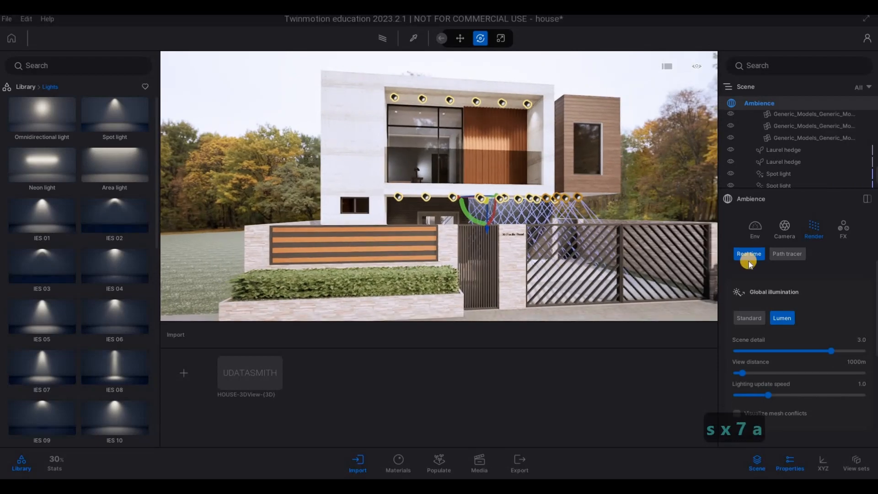
Step: Switch the render mode to Path tracer again and set its quality to High
click(780, 254)
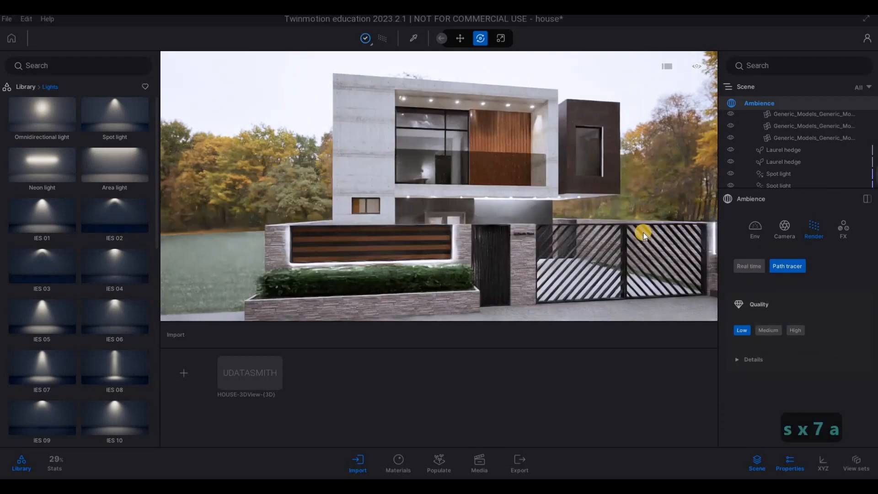
key(e)
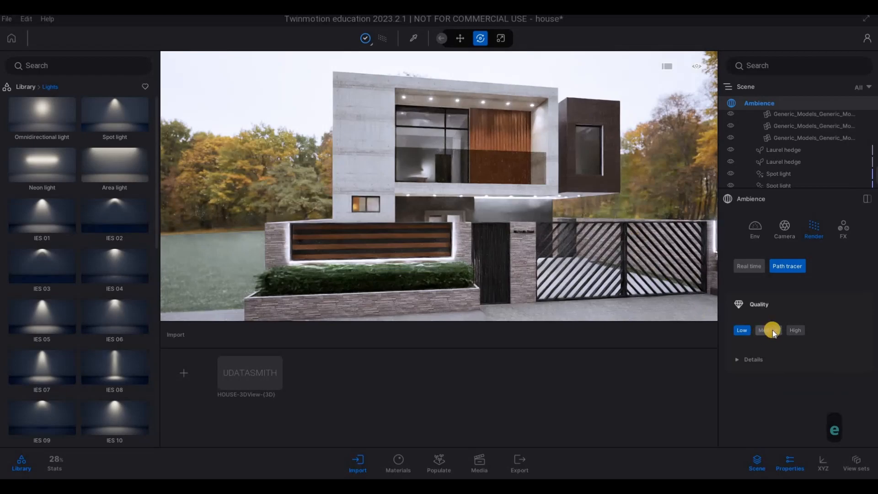
click(791, 330)
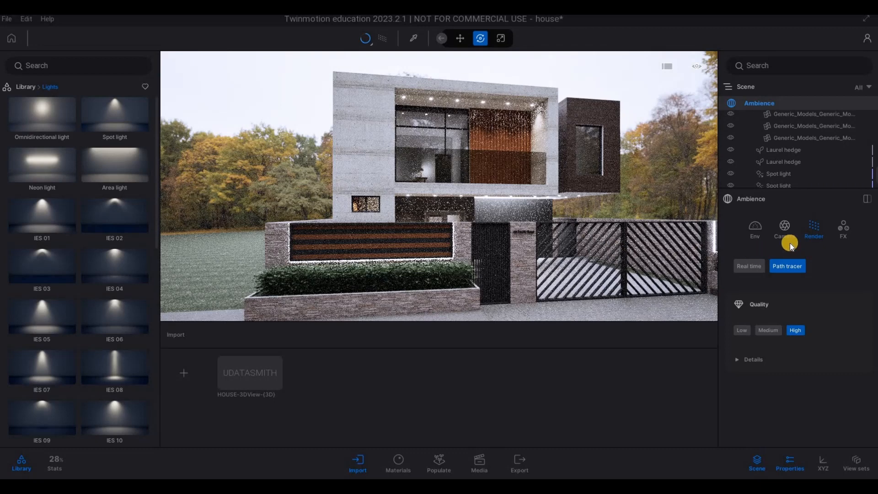
Step: Raise the exposure in the Ambience environment settings to 1.64
click(754, 232)
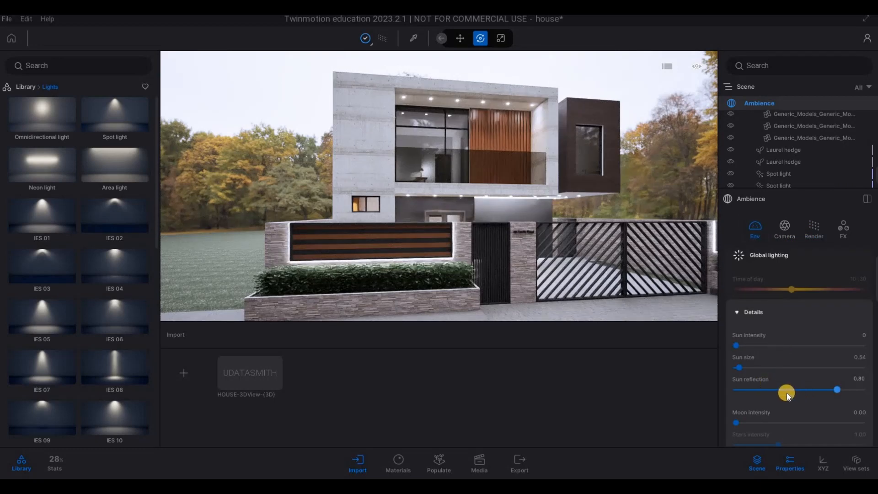
scroll(780, 391, down, 5)
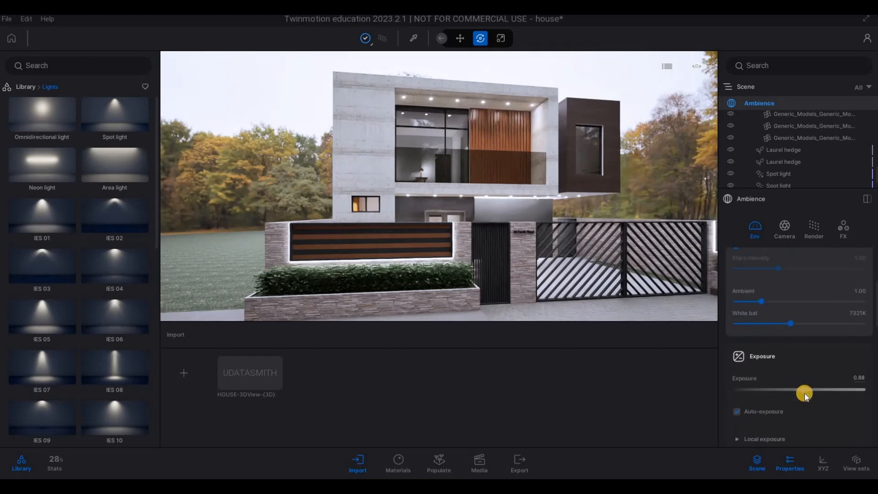
drag(805, 391, 806, 391)
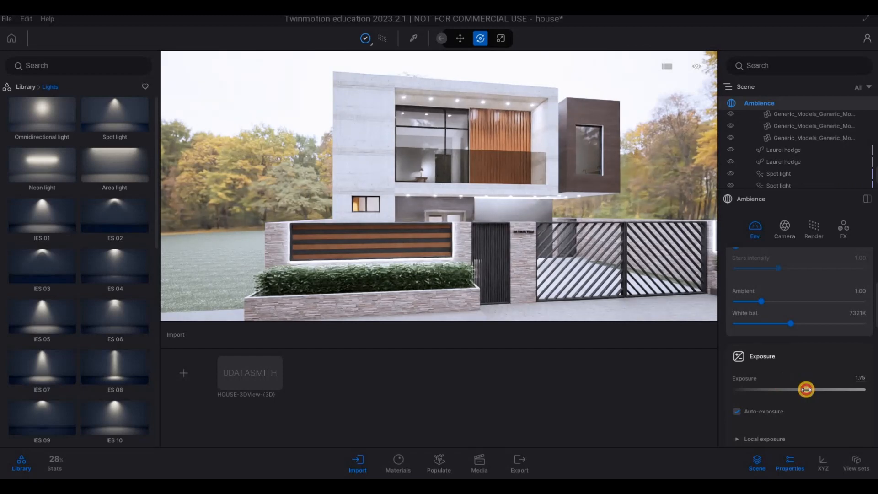
drag(806, 390, 805, 389)
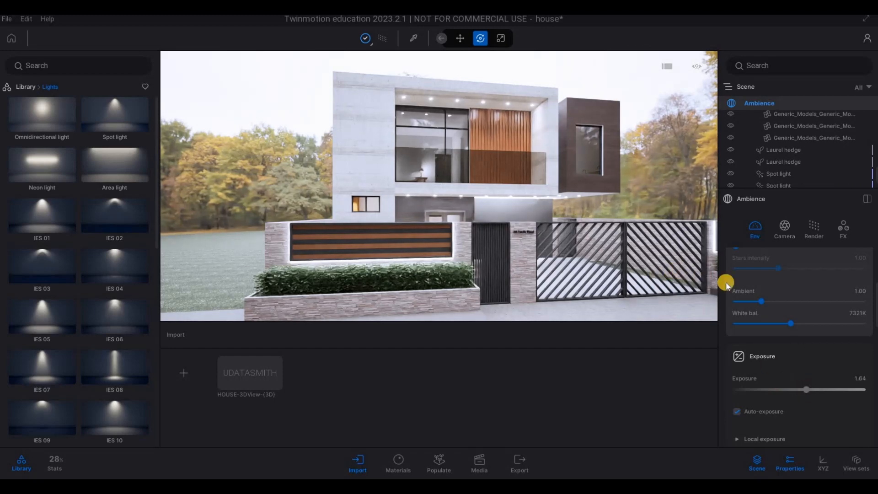
Step: Turn off the path tracer so the viewport renders in real time
click(382, 38)
click(383, 38)
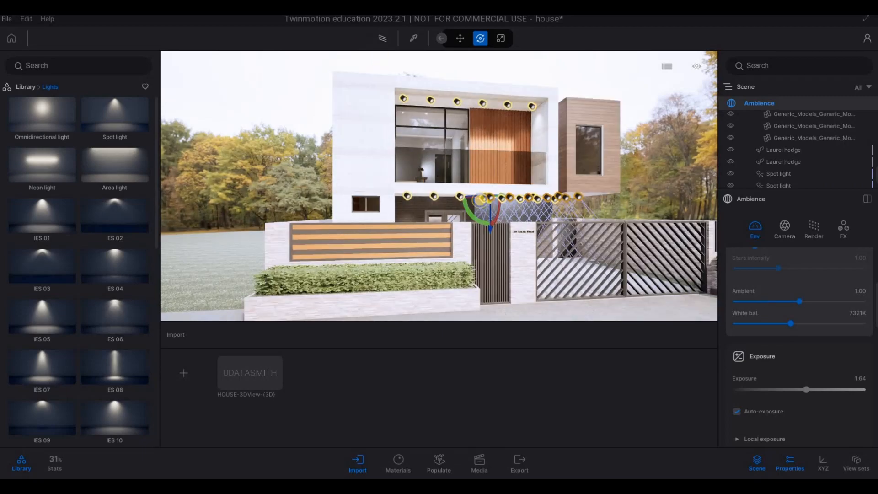
key(a)
key(s)
Step: Select the two Floors_Floor_FLOOR_3 lawn surfaces around the house and isolate them from the rest of the model
right_drag(330, 148, 413, 219)
key(e)
key(a)
key(q)
key(w)
key(a)
click(413, 217)
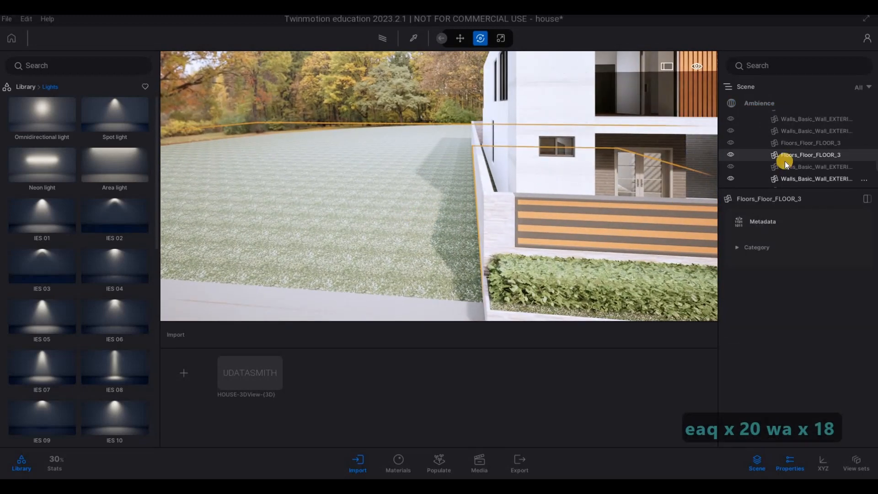
ctrl+click(784, 143)
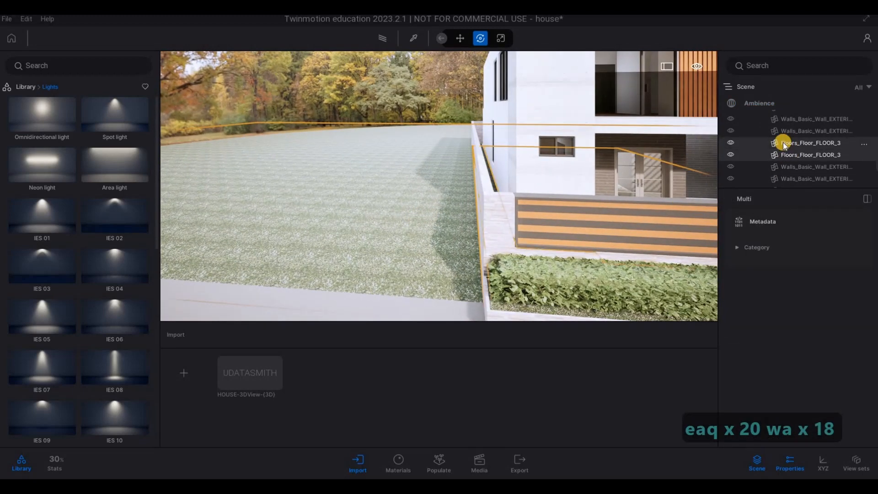
right_click(745, 148)
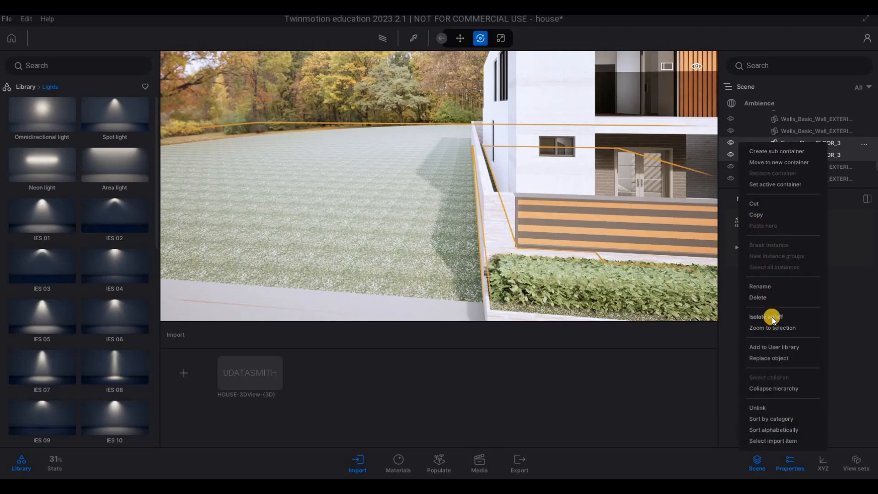
click(772, 317)
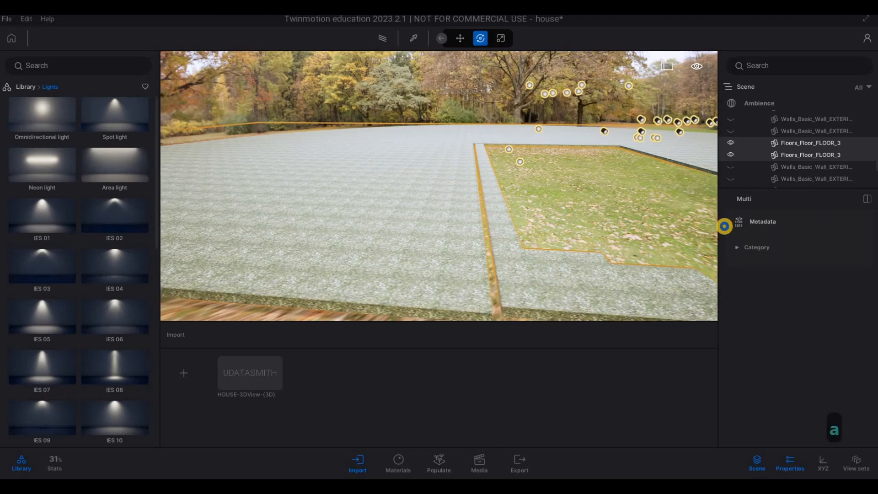
Step: Examine the extent of the isolated lawn surfaces around the house plot
key(s)
key(q)
key(a)
key(a)
key(a)
key(a)
key(a)
key(a)
key(a)
key(a)
key(a)
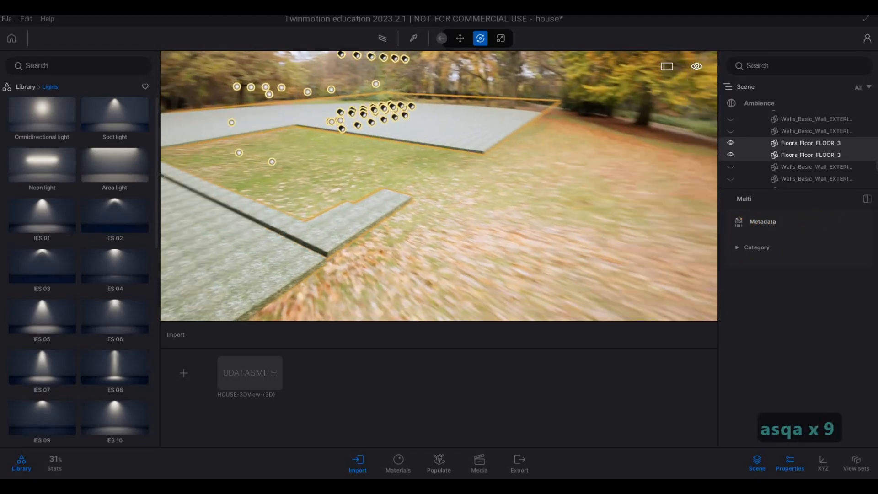
key(a)
key(a)
key(a)
key(a)
key(a)
key(a)
key(d)
key(a)
key(w)
key(w)
key(w)
key(w)
key(w)
key(w)
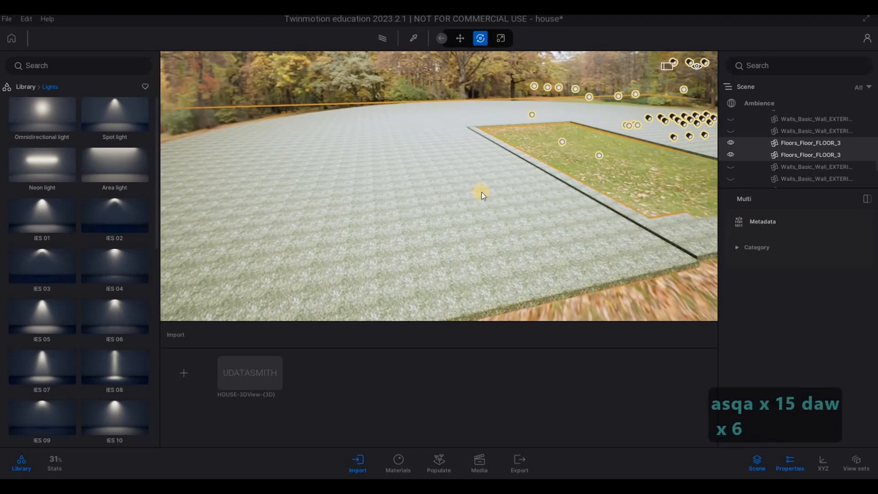
key(w)
key(w)
key(w)
key(w)
key(w)
key(w)
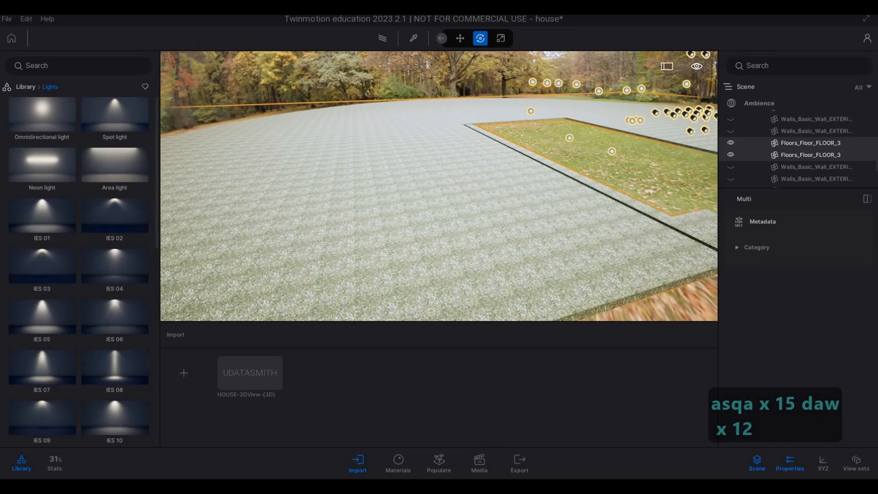
Step: Check the open ground across from the plot for missing lawn areas and return to the isolated surfaces
key(s)
key(d)
key(d)
key(d)
key(d)
key(d)
key(d)
key(d)
key(d)
key(d)
key(d)
key(d)
key(d)
key(d)
key(d)
key(d)
key(d)
key(d)
key(d)
key(d)
key(d)
key(w)
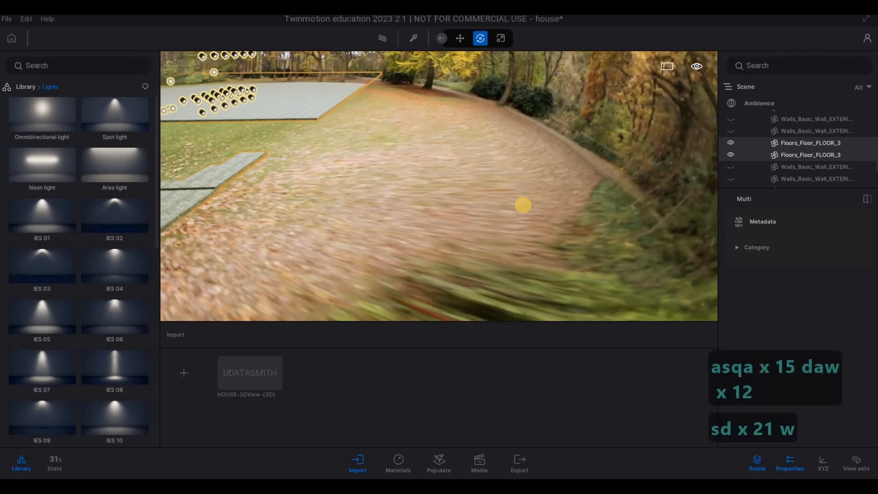
key(w)
key(w)
key(w)
key(w)
key(w)
key(w)
key(w)
key(w)
key(w)
key(4)
key(d)
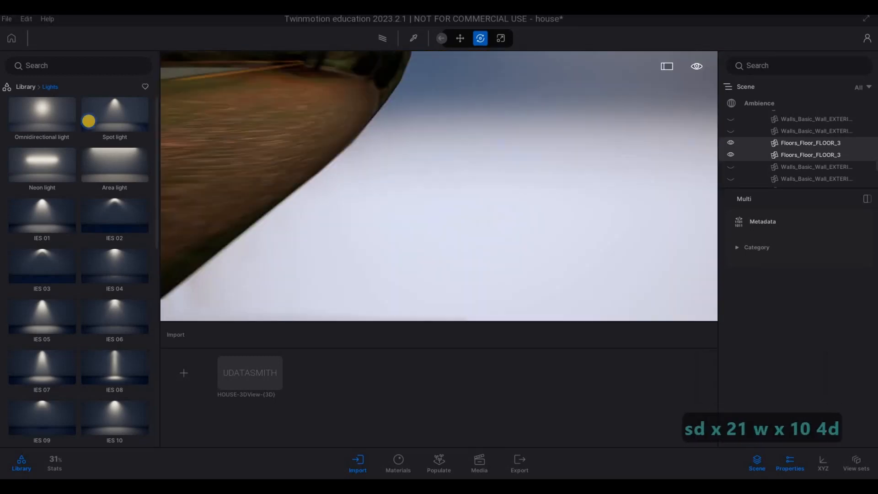
key(d)
key(d)
key(d)
key(q)
key(w)
key(a)
key(q)
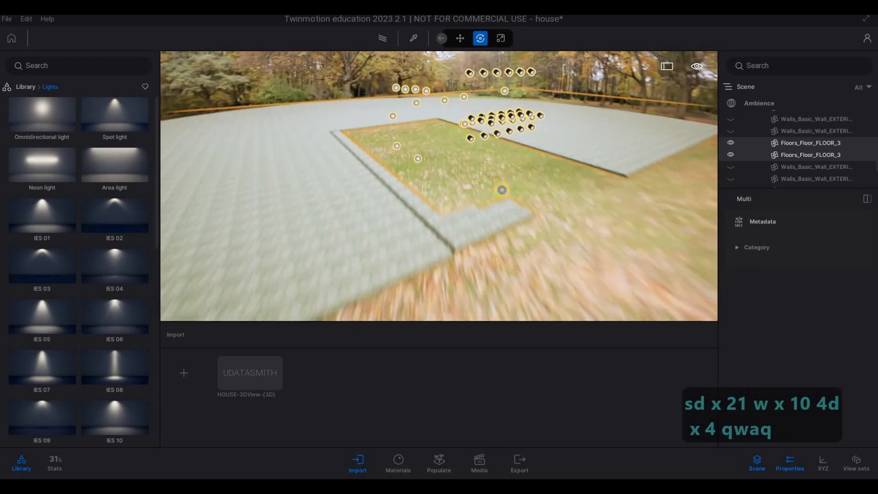
key(a)
key(s)
key(a)
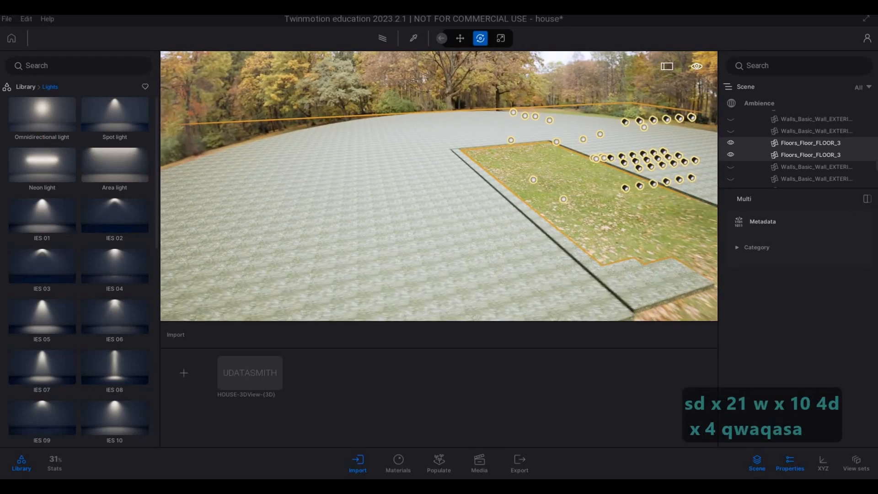
key(a)
key(a)
key(a)
key(a)
key(a)
key(a)
key(a)
key(a)
key(d)
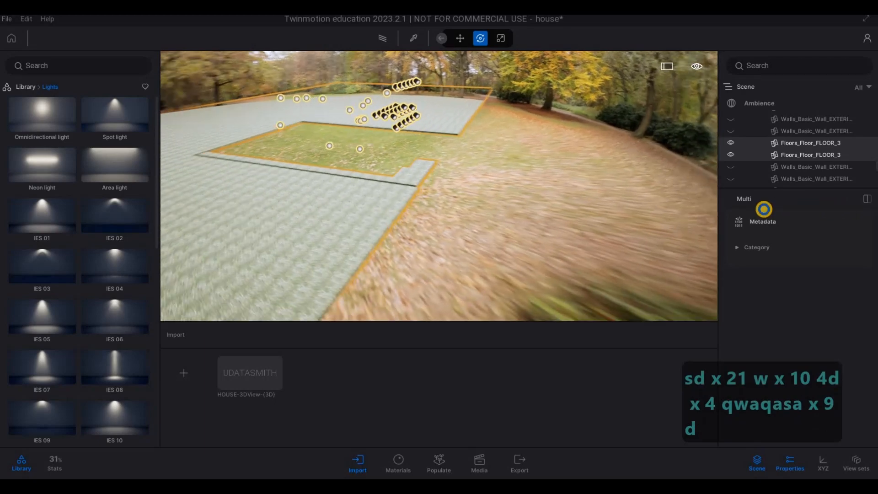
key(d)
key(d)
key(d)
key(d)
key(a)
key(w)
key(w)
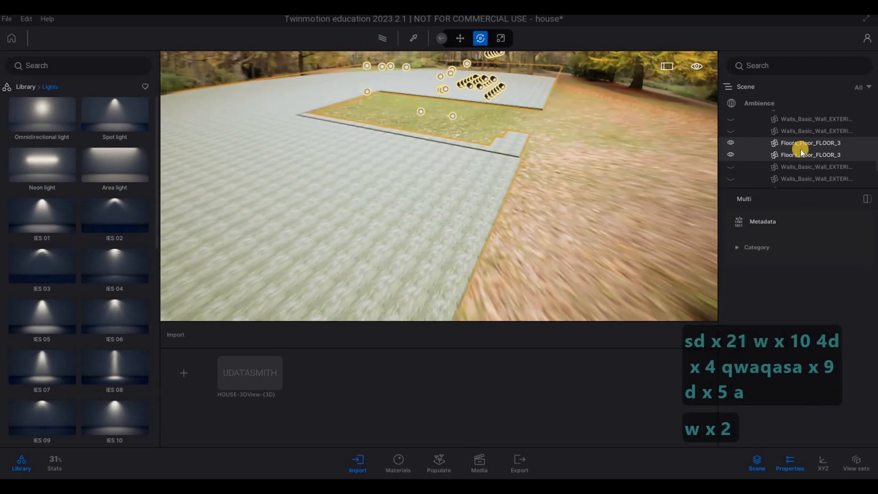
Step: Unhide the other two Floors_Floor_FLOOR_3 surfaces, including the lawn strip across the street
scroll(806, 168, down, 3)
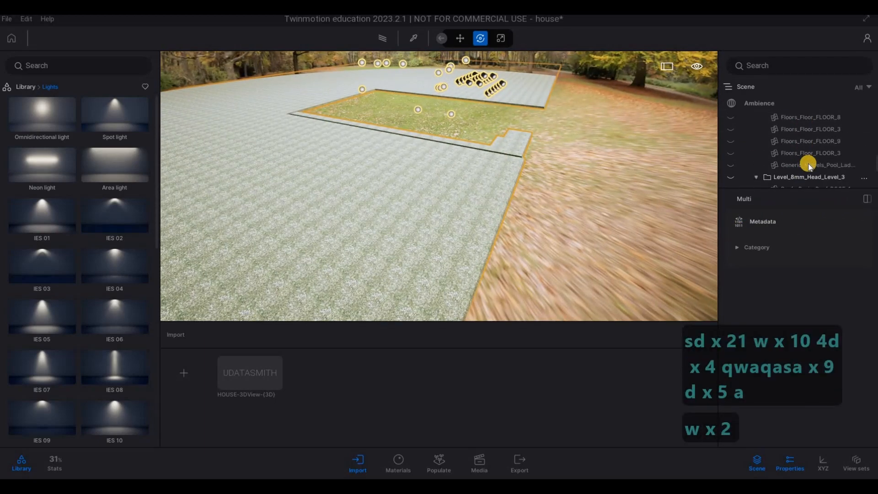
click(731, 152)
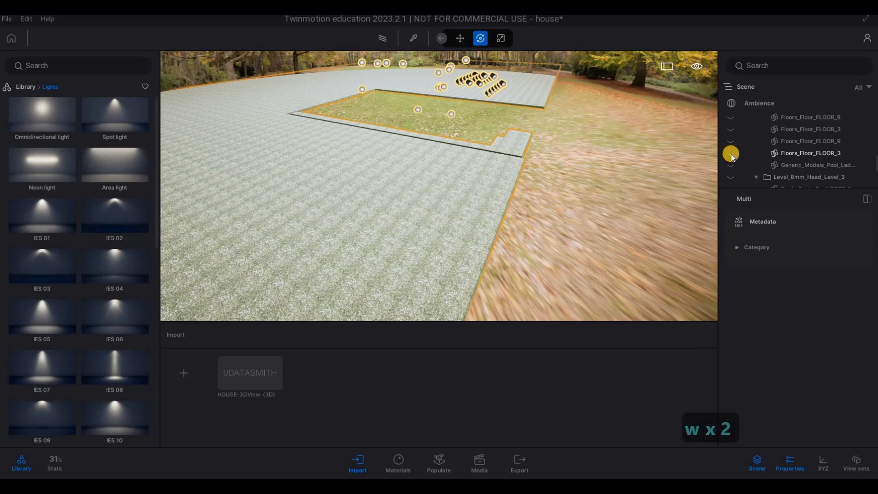
right_drag(624, 153, 800, 172)
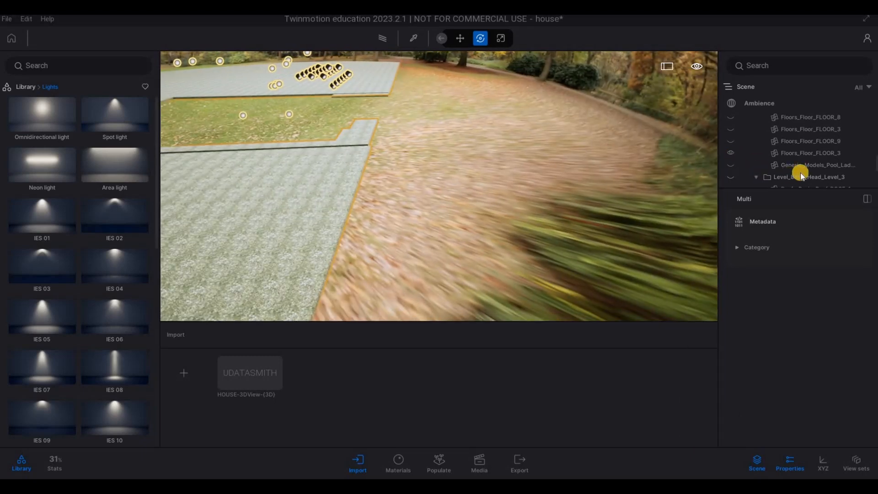
scroll(800, 158, up, 3)
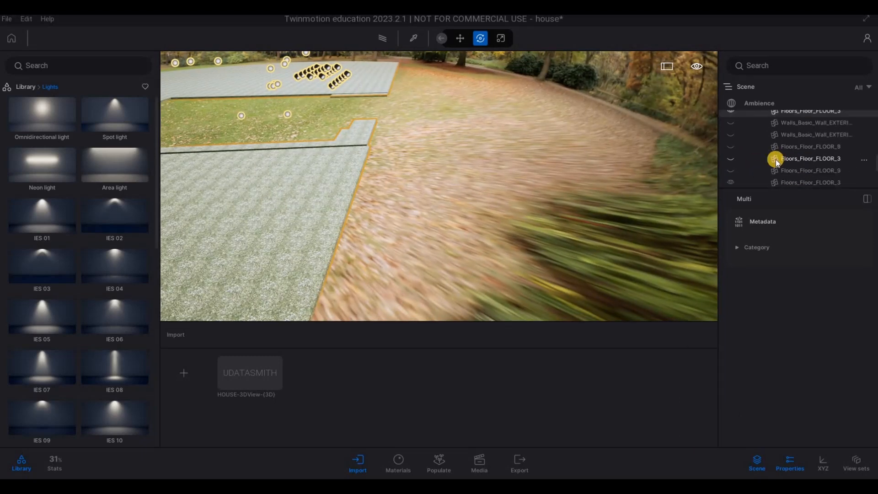
click(729, 158)
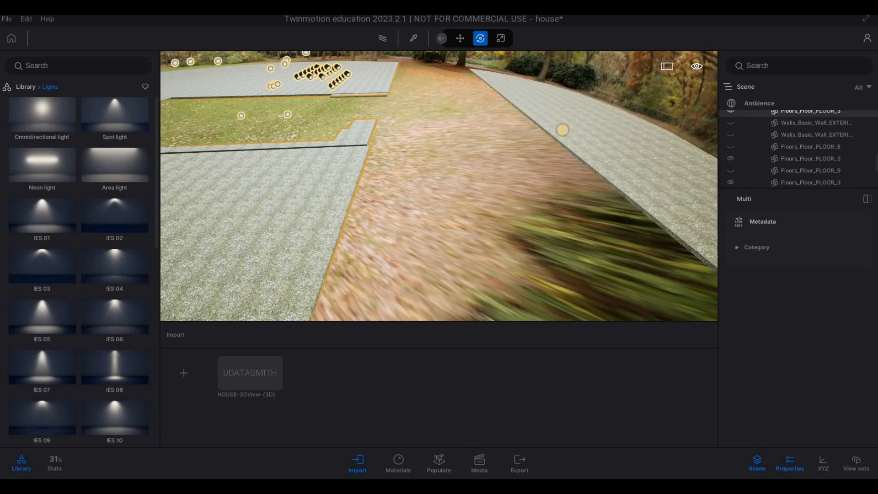
Step: Open the library's Vegetation category and bring up the Populate tools with the lawn in view
key(d)
right_drag(494, 117, 151, 97)
key(w)
key(w)
key(w)
key(w)
key(q)
key(w)
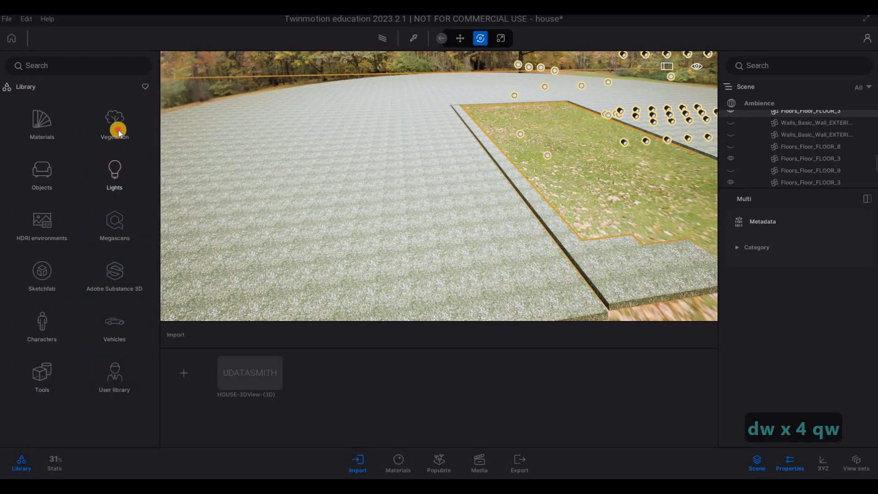
click(117, 131)
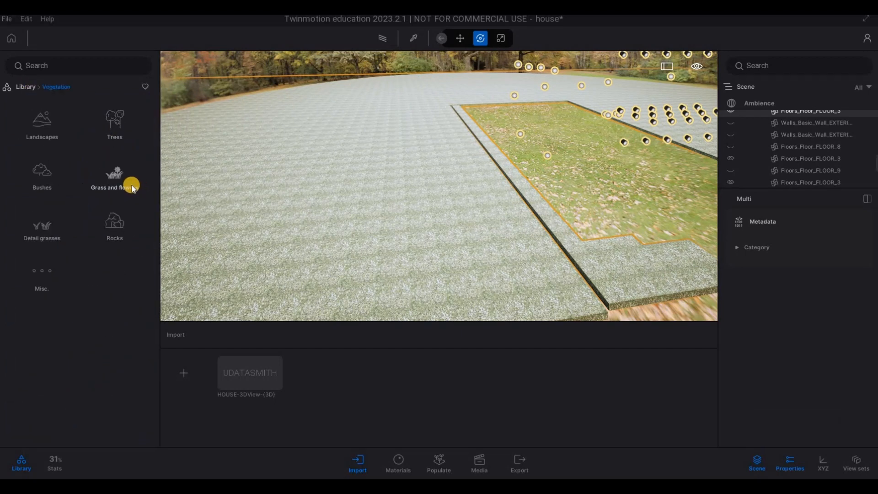
drag(133, 188, 250, 279)
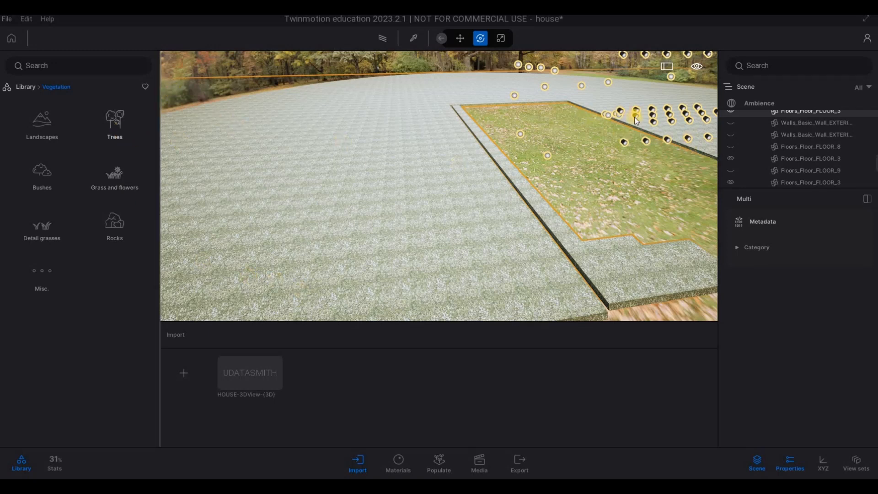
click(764, 105)
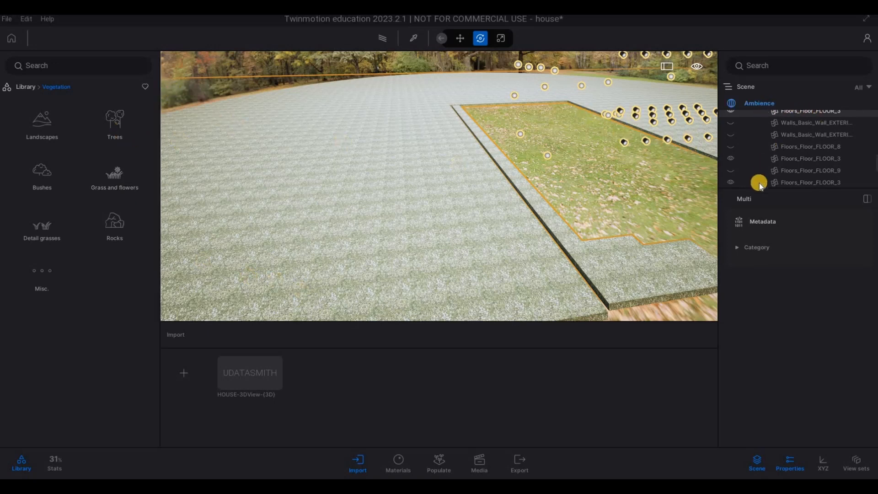
click(436, 463)
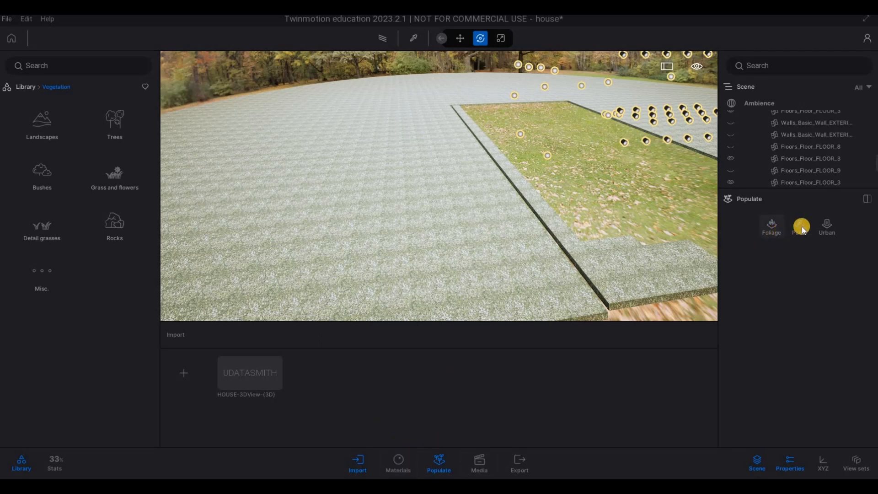
Step: Set up a foliage scatter with Long grass 02, Clovers 01 and Clovers 02 from the grass and flowers library
click(772, 231)
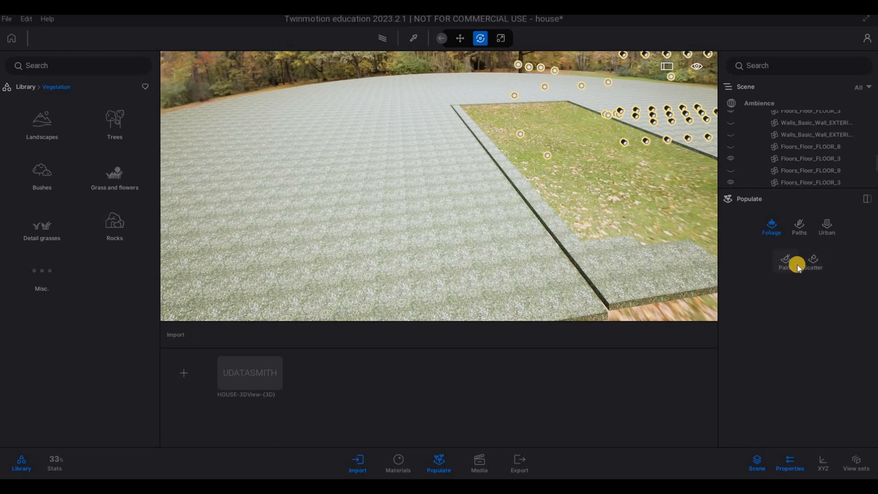
click(789, 269)
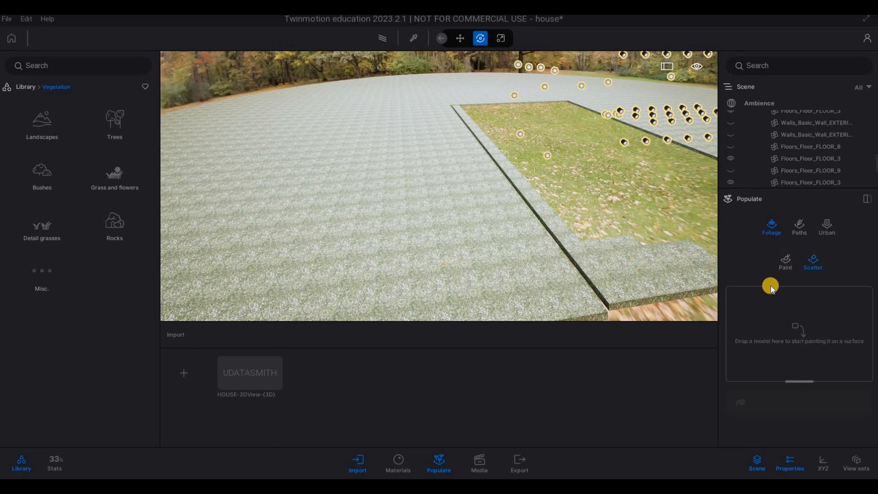
click(109, 179)
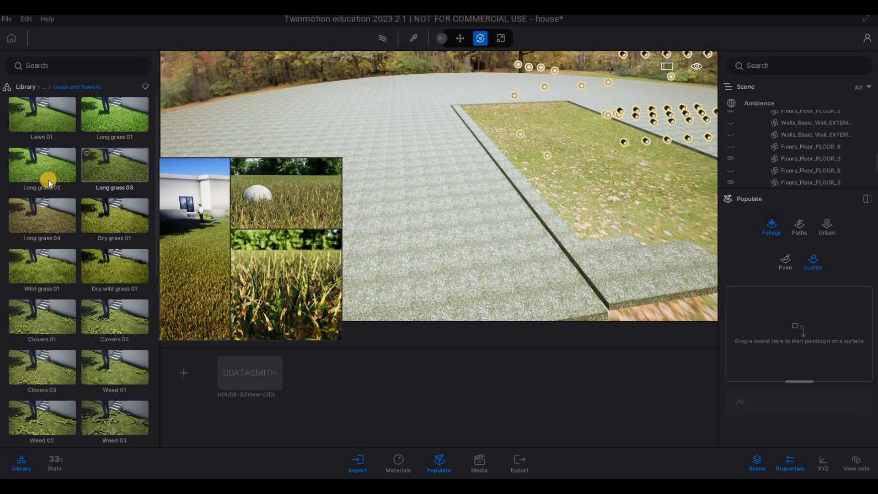
drag(49, 181, 796, 333)
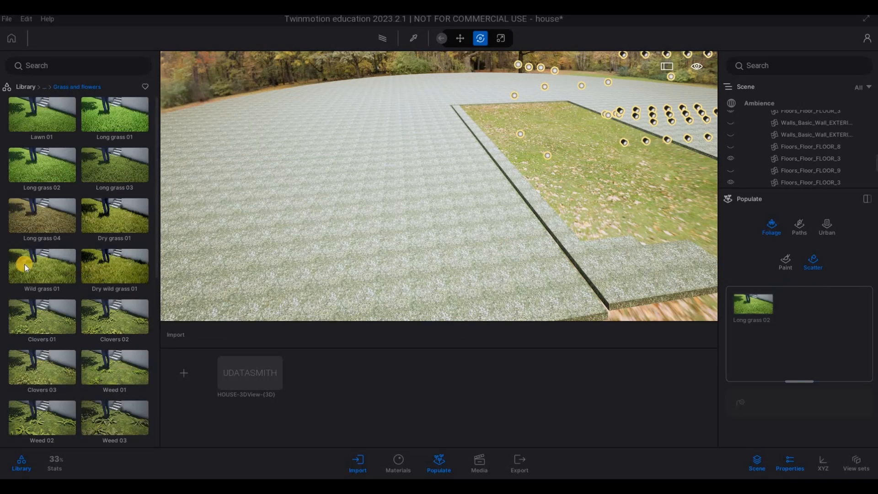
drag(73, 321, 755, 330)
drag(99, 330, 803, 342)
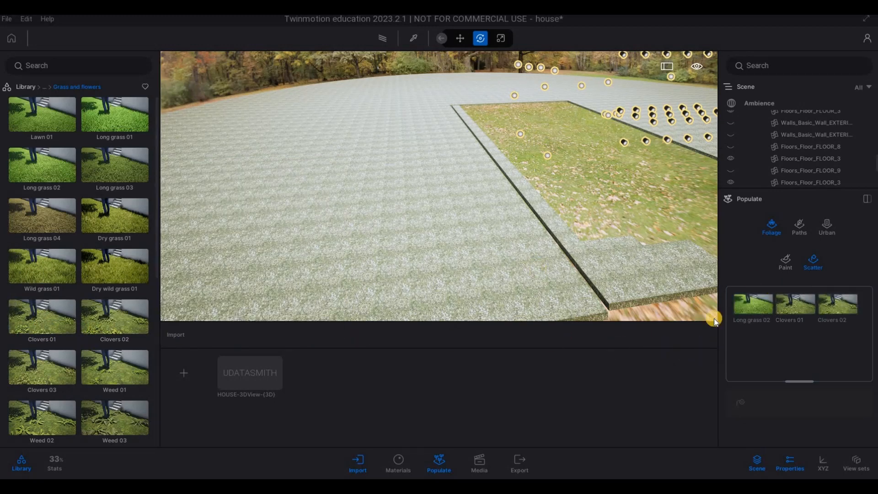
Step: Select all three scatter models and set their size to 54%
click(806, 314)
click(750, 303)
scroll(787, 276, down, 2)
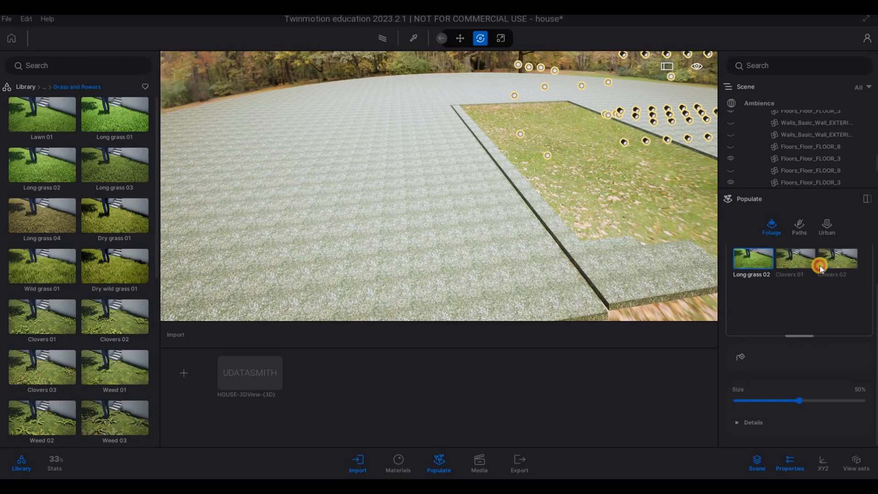
click(830, 276)
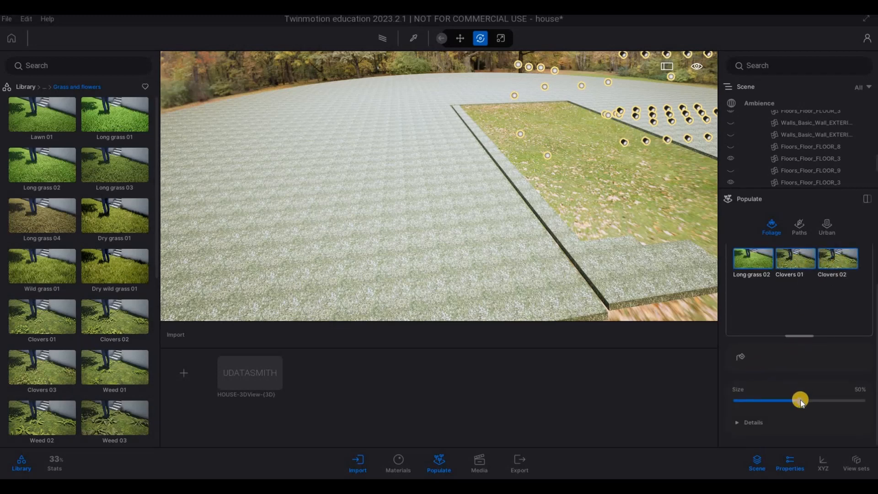
drag(801, 400, 805, 400)
Step: Try to scatter the selected plants on the large lawn surface and return to the Scatter settings
click(741, 357)
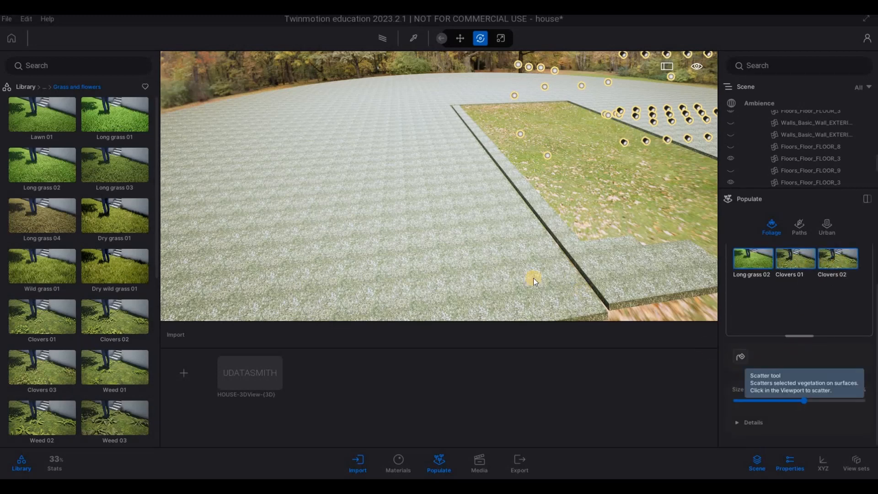
click(521, 277)
click(514, 273)
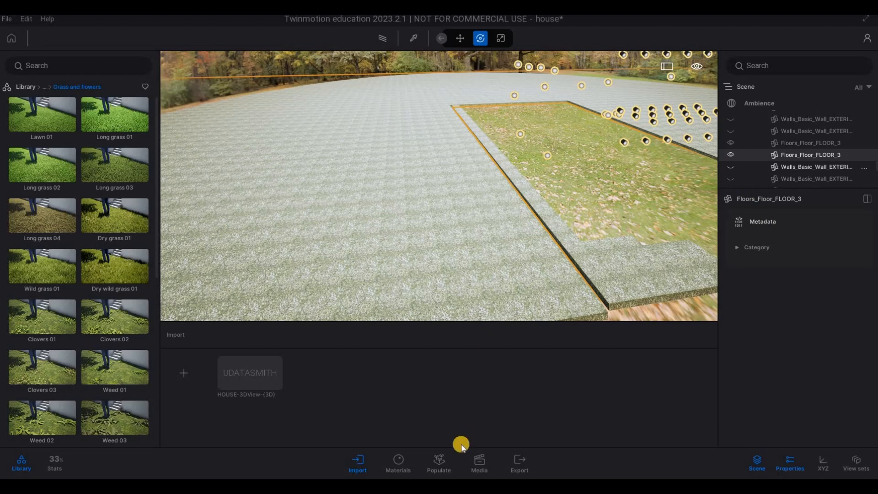
click(617, 377)
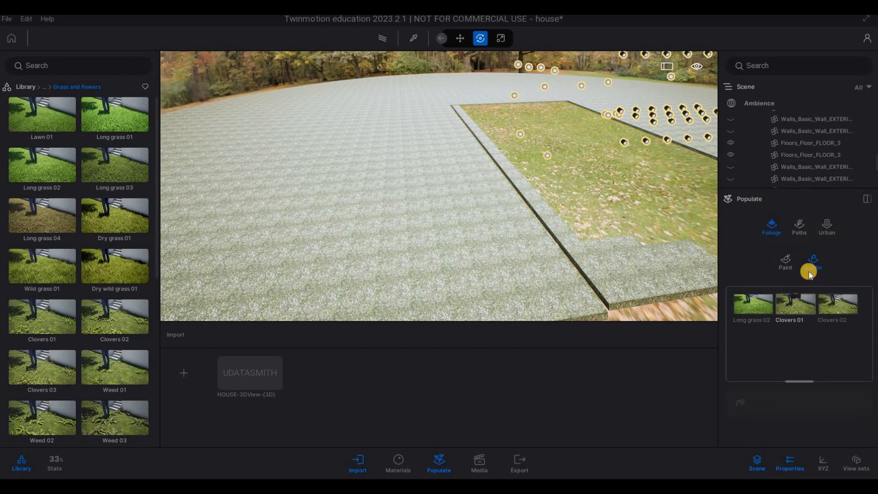
click(811, 259)
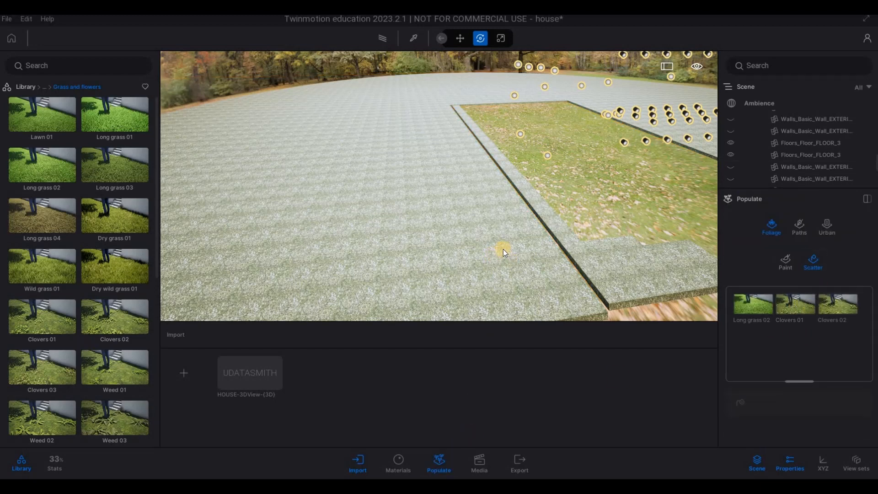
Step: Select Long grass 02, Clovers 01 and Clovers 02 together and scatter them over the large lawn surface
right_drag(503, 248, 647, 286)
key(a)
key(q)
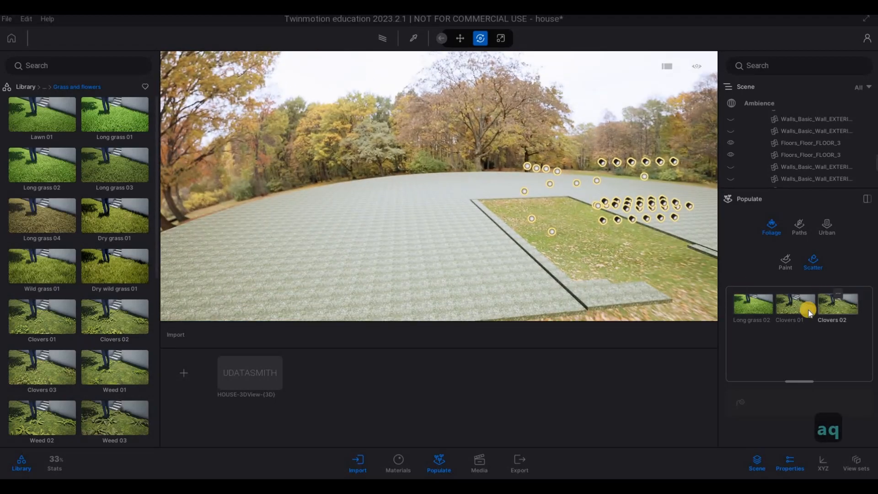
key(w)
click(759, 307)
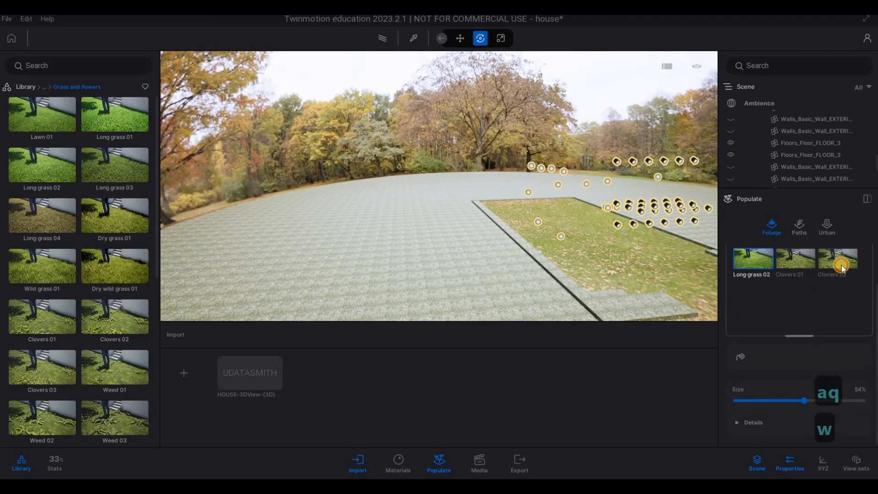
click(842, 265)
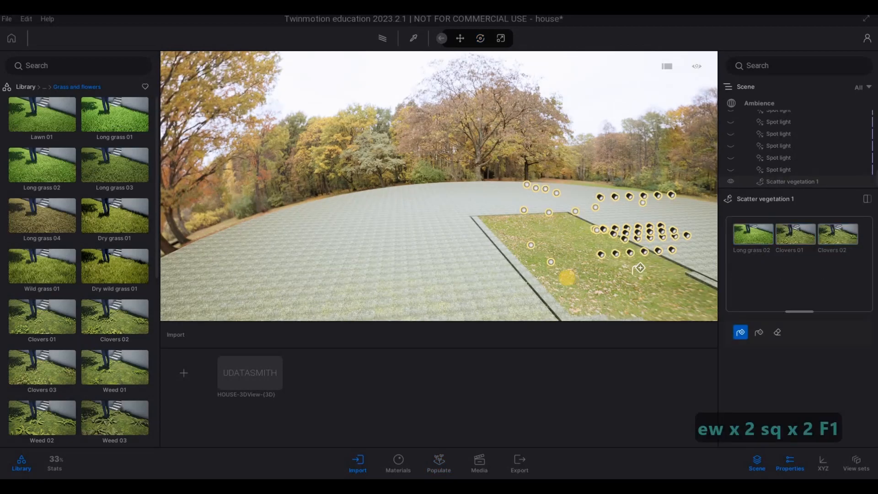
key(w)
key(e)
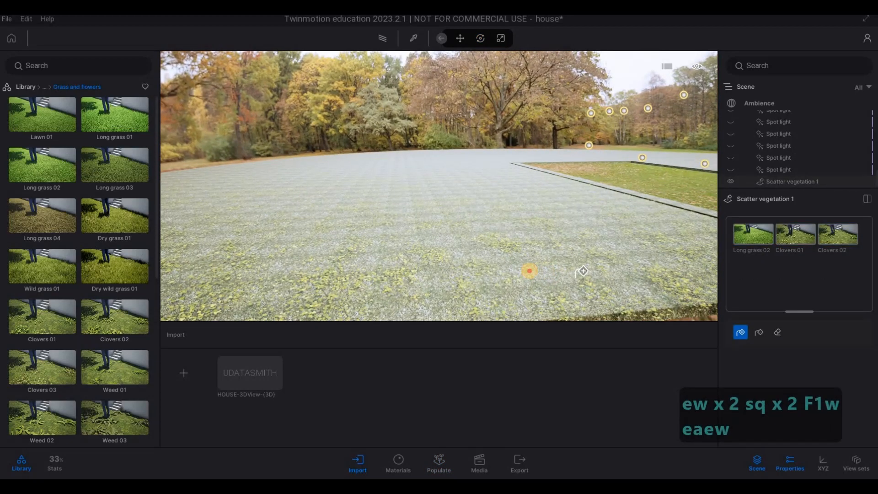
Step: Scatter the same grass and clovers over the lawn strip along the front edge of the plot
key(w)
key(w)
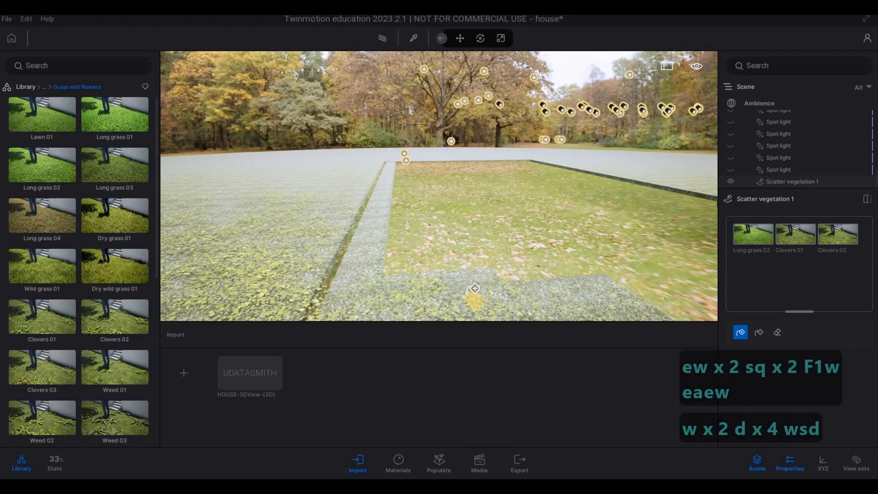
key(s)
key(e)
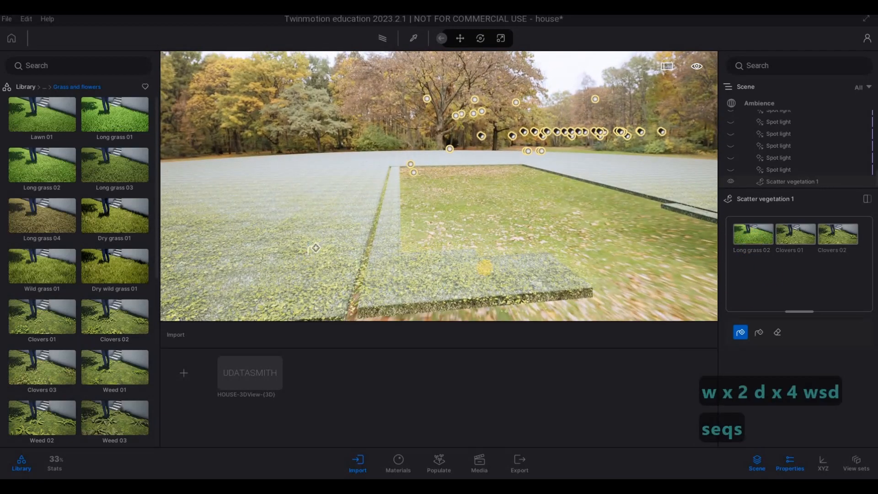
key(a)
key(w)
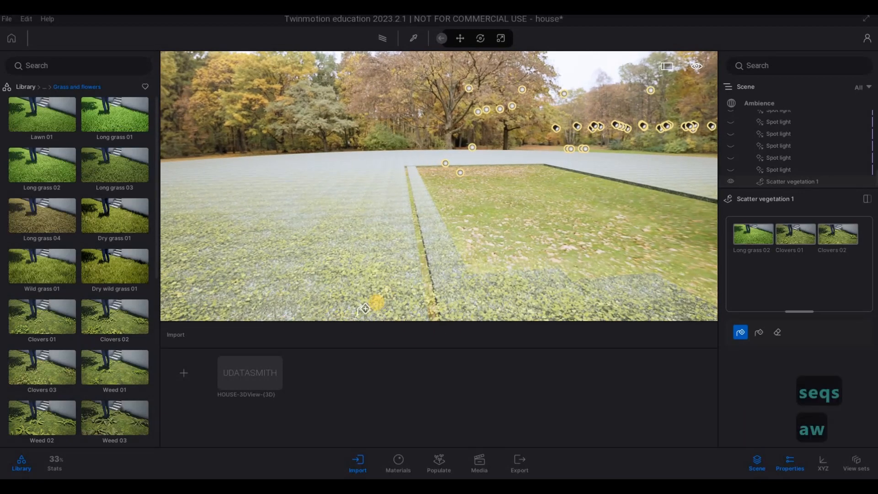
Step: Examine the density of the scattered grass and clovers up close along the lawn edges
key(e)
key(e)
key(w)
key(q)
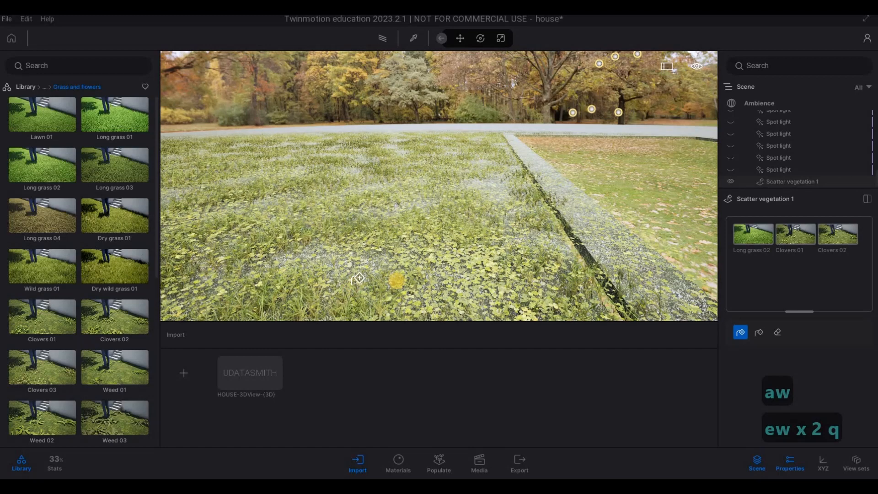
key(s)
key(d)
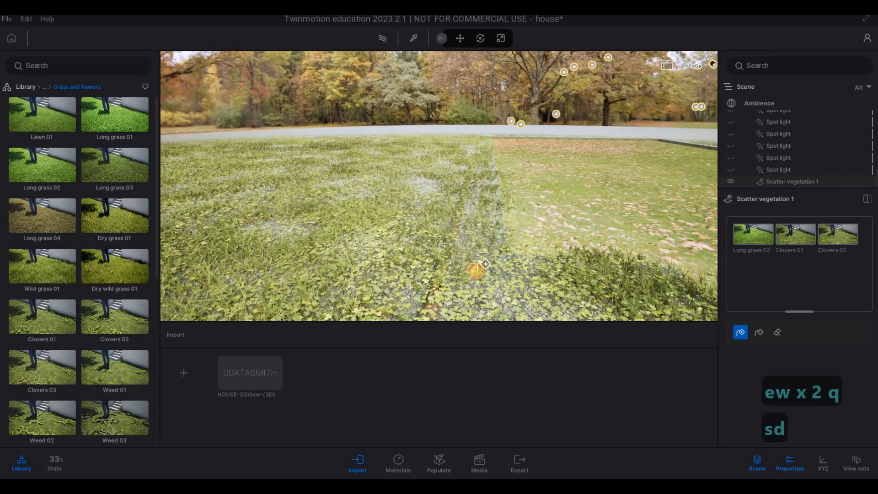
key(d)
key(d)
key(d)
key(d)
key(d)
key(q)
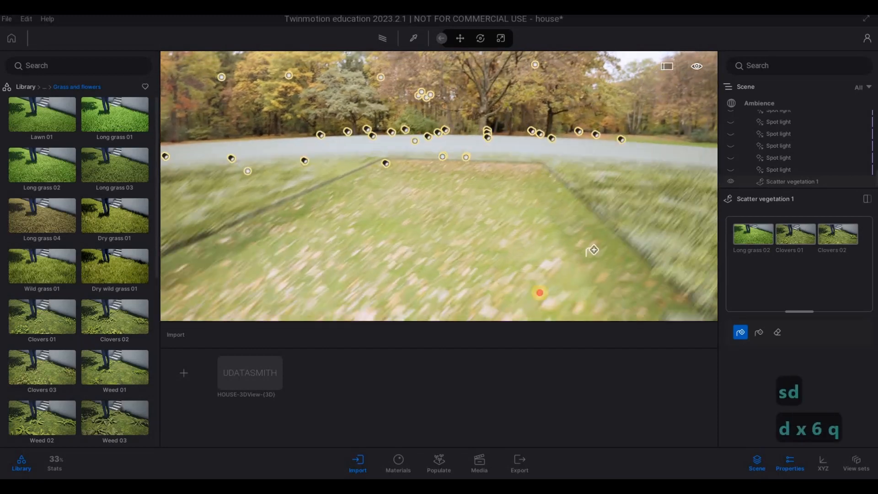
Step: Scatter the same grass and clovers over the lawn strip across the street
key(s)
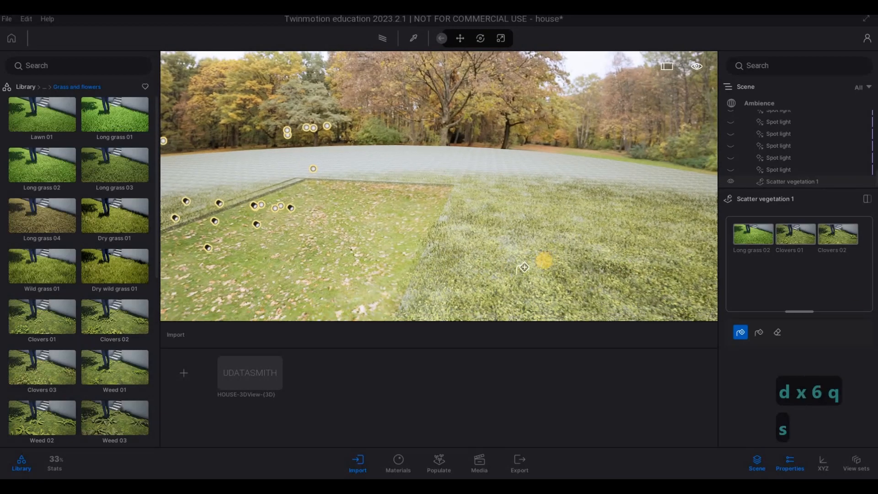
key(d)
key(d)
key(d)
key(d)
key(d)
key(d)
key(d)
key(d)
key(d)
key(d)
key(d)
key(d)
key(d)
right_drag(602, 262, 612, 258)
key(s)
key(s)
key(s)
key(s)
key(s)
key(s)
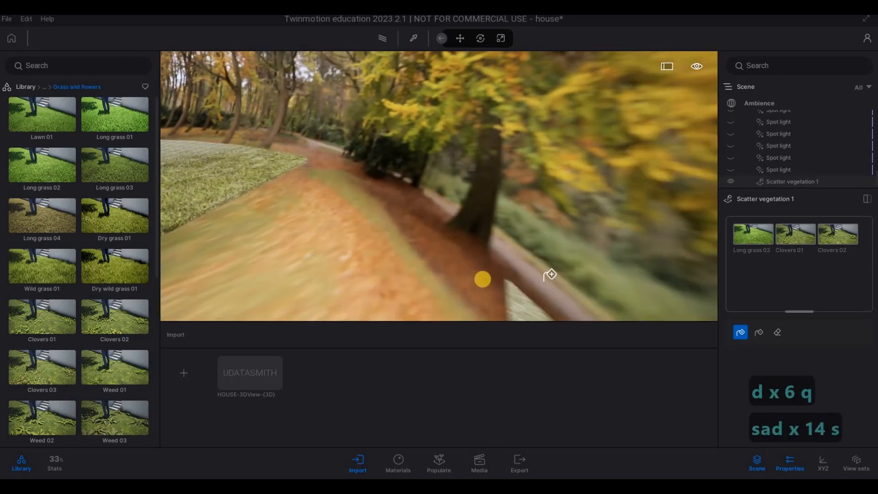
key(d)
key(e)
key(e)
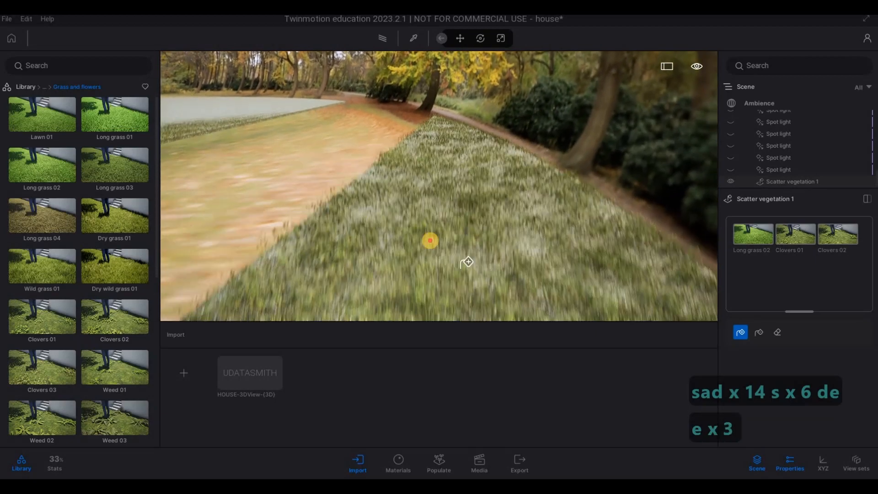
Step: Review the vegetation coverage on the street strip and on the lawn facing it
key(a)
key(s)
key(d)
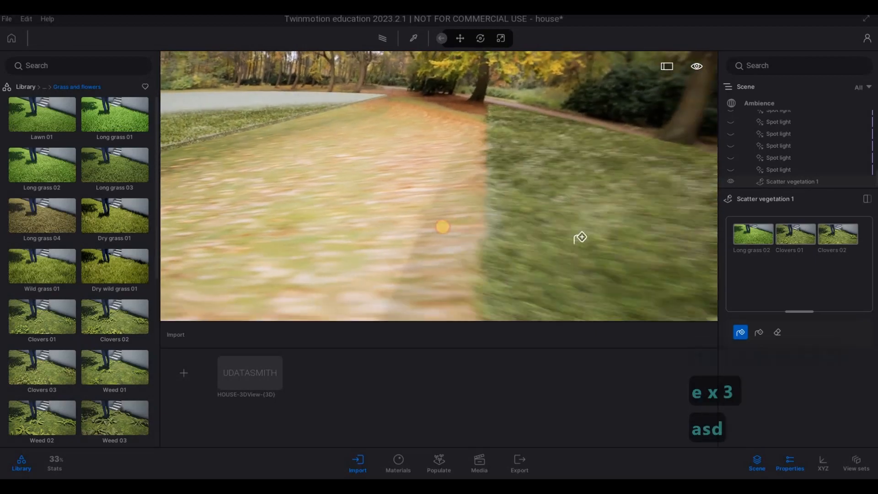
key(s)
key(a)
key(a)
key(a)
right_drag(487, 220, 581, 205)
key(w)
key(d)
key(w)
key(d)
key(q)
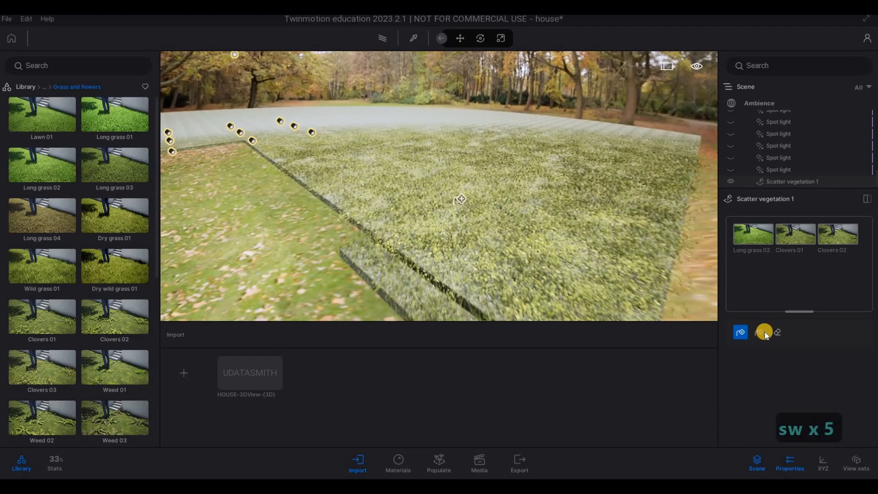
Step: Examine the scattered vegetation around the plot opening and at the front lawn edge for bare patches
key(w)
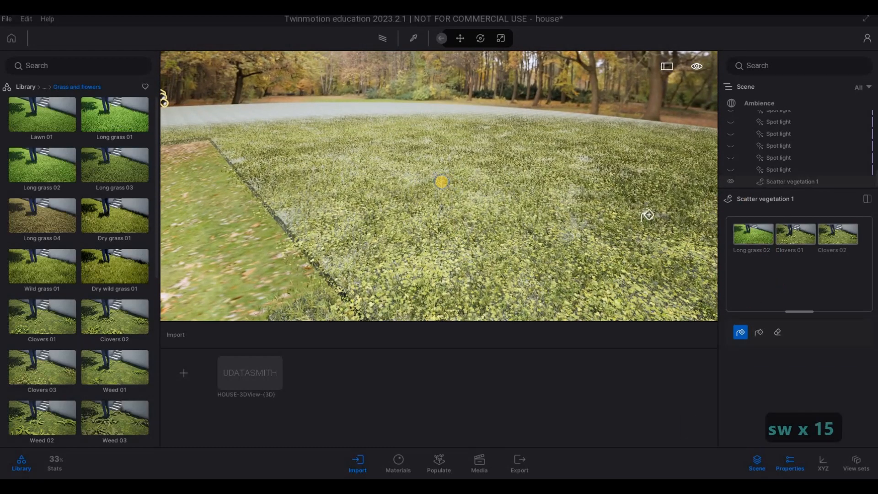
key(a)
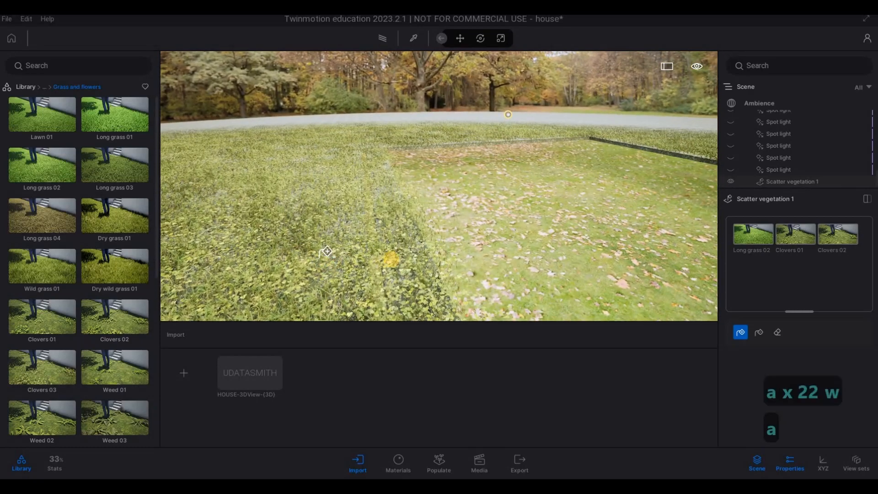
key(s)
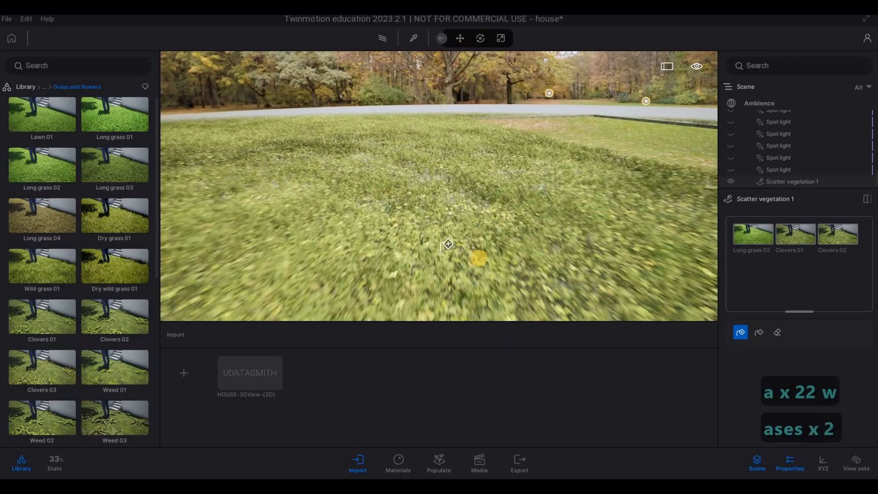
key(e)
key(s)
key(q)
key(d)
key(s)
key(s)
key(s)
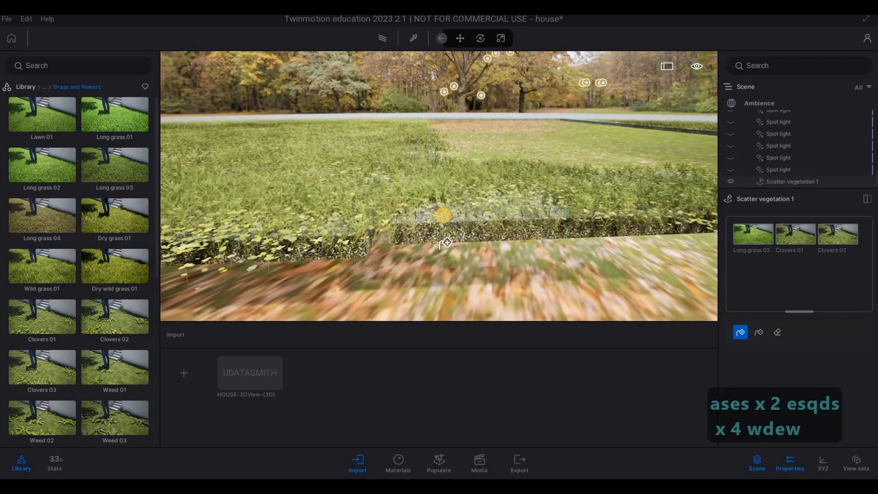
key(w)
key(q)
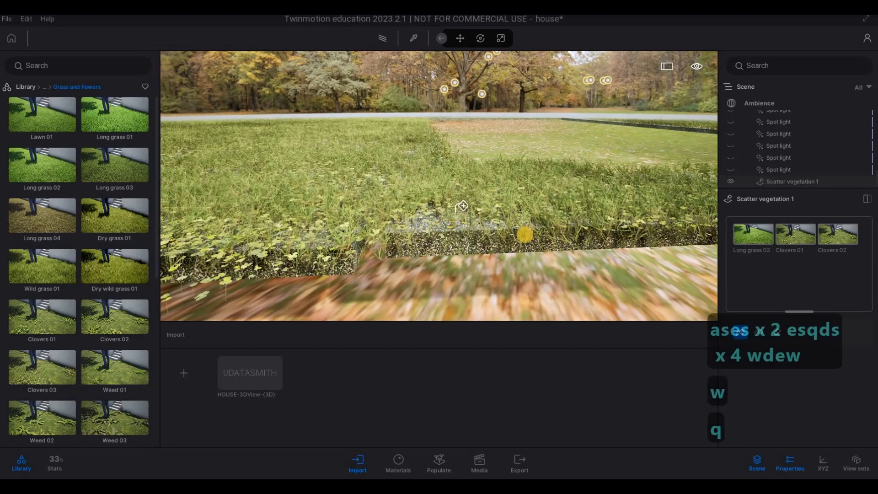
Step: Check the vegetation at the front lawn corner and along the strip across the street from several viewpoints
right_drag(523, 233, 618, 244)
key(a)
right_drag(357, 249, 469, 227)
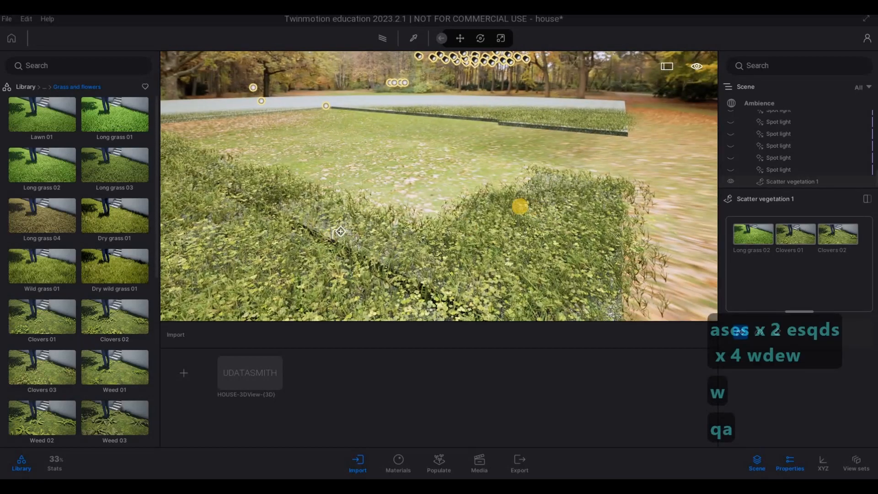
key(d)
key(w)
key(s)
key(d)
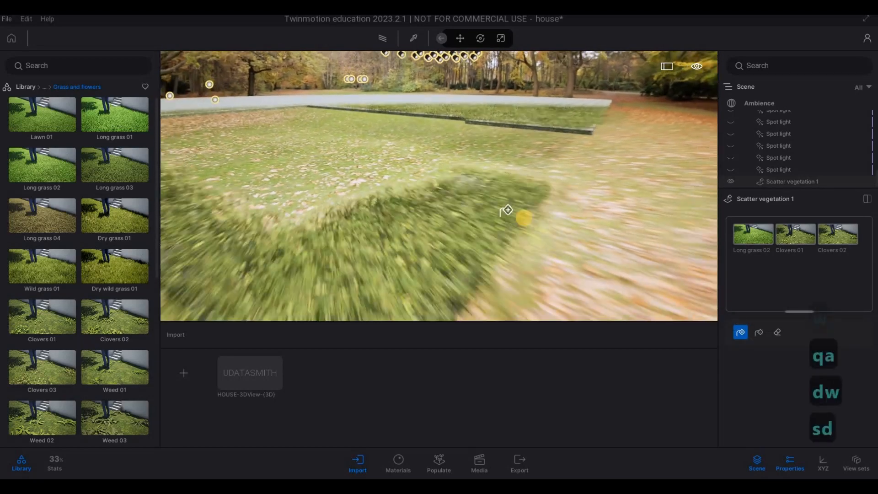
right_drag(507, 209, 533, 205)
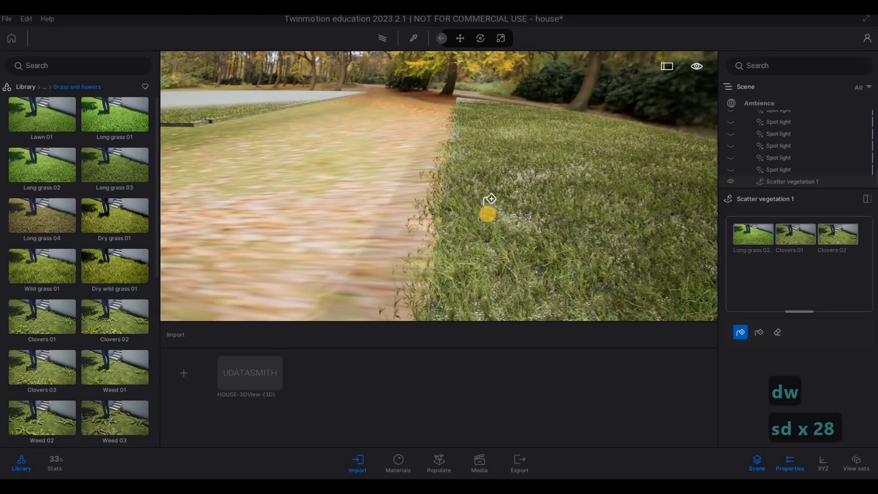
key(s)
right_drag(471, 206, 343, 216)
key(a)
key(w)
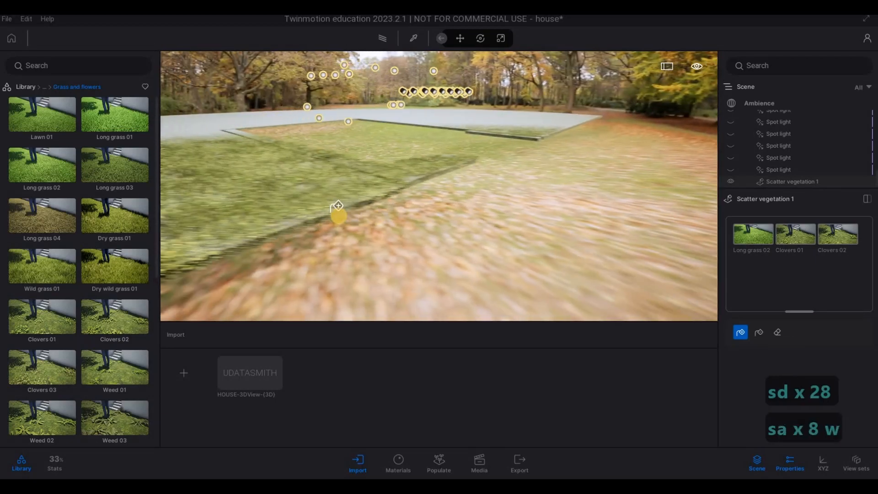
Step: Inspect the isolated lawn edges and the open plot area for gaps in the scattered vegetation
key(a)
key(w)
key(q)
key(w)
key(d)
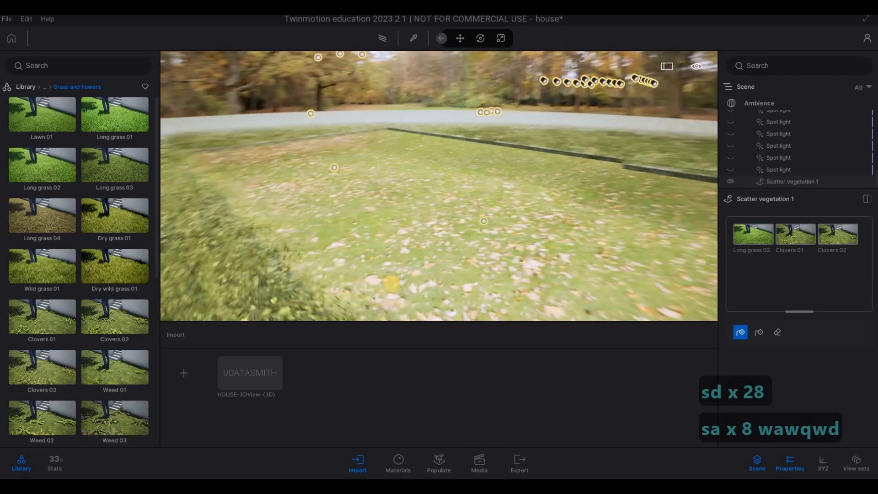
key(d)
key(w)
key(w)
key(e)
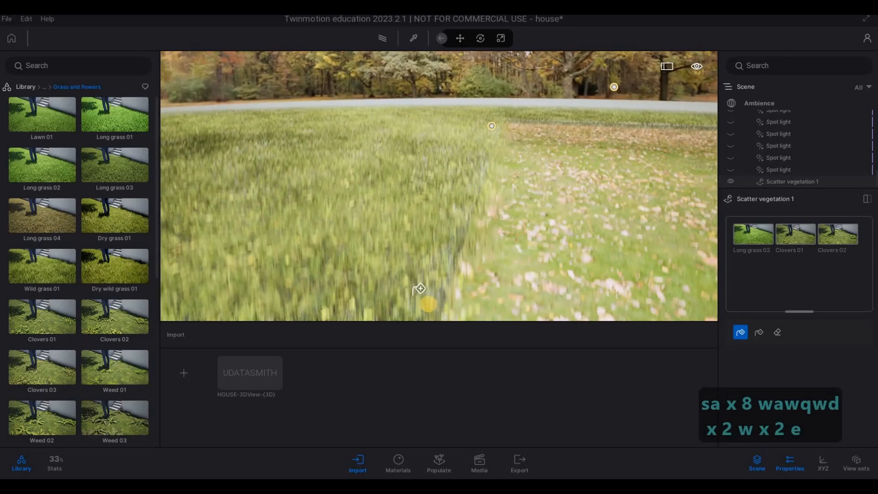
key(s)
key(a)
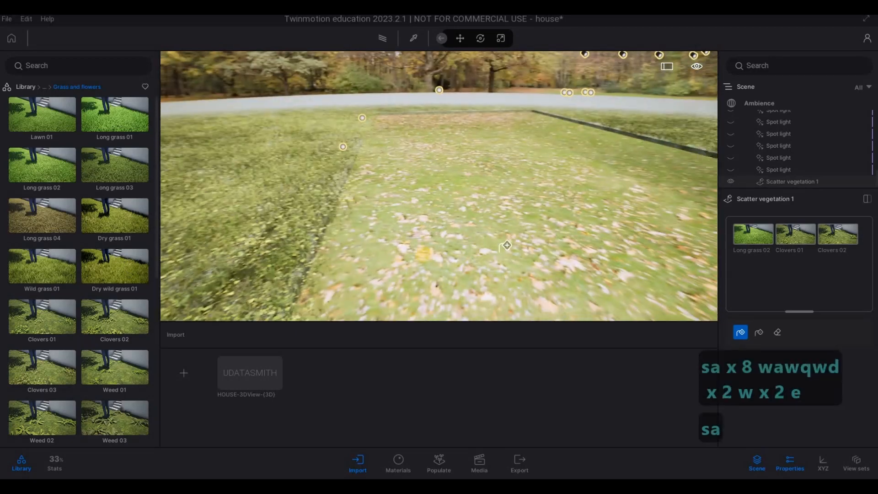
key(s)
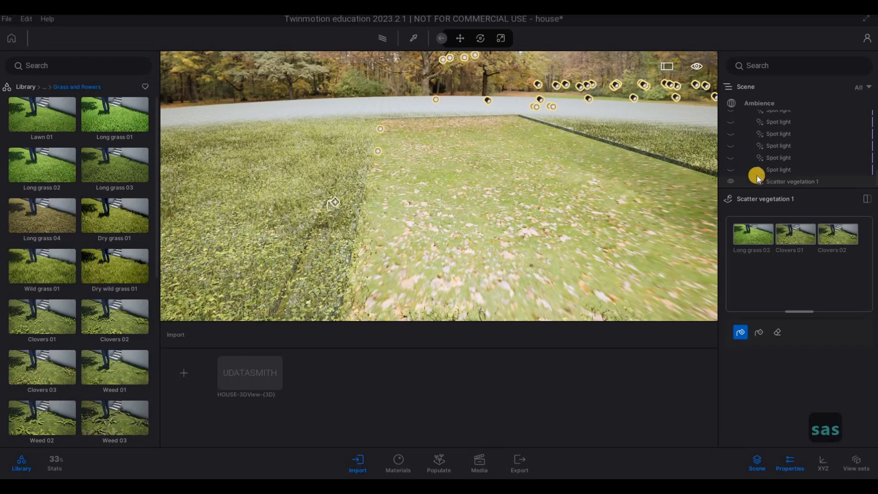
Step: Turn off isolation for Scatter vegetation 1 to bring back the house, and deselect it
right_click(780, 181)
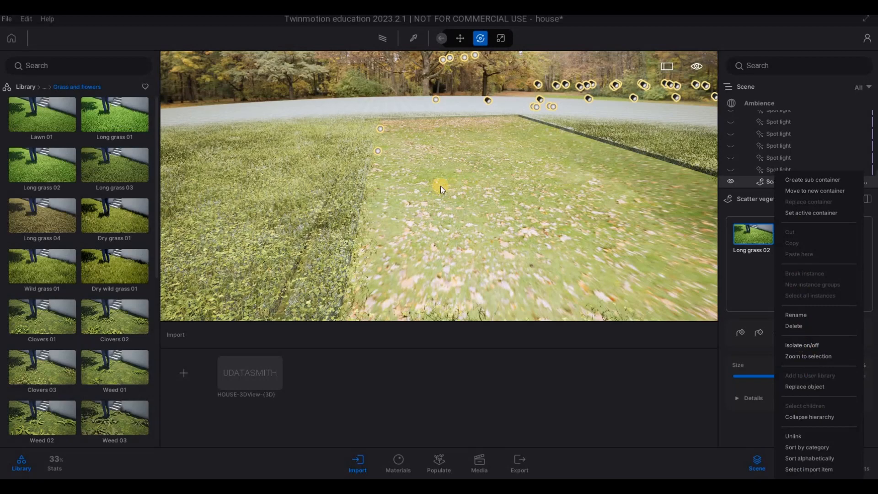
key(s)
key(s)
key(s)
key(s)
key(s)
key(s)
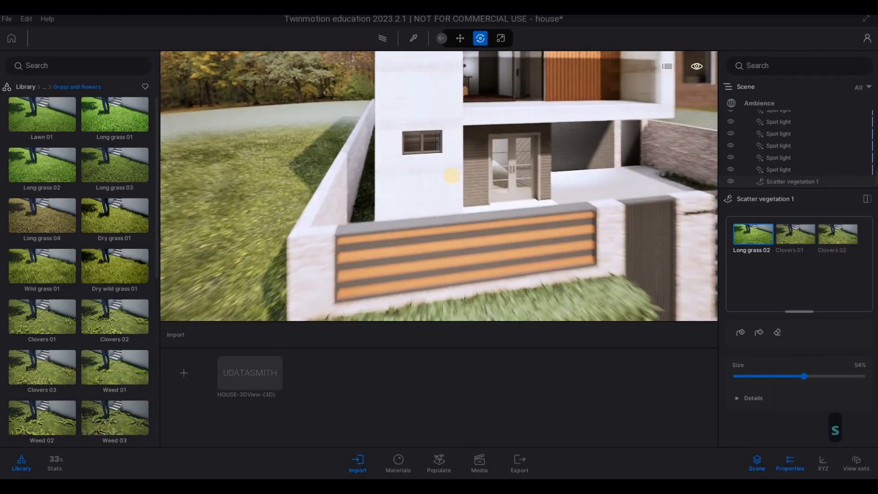
key(e)
key(Escape)
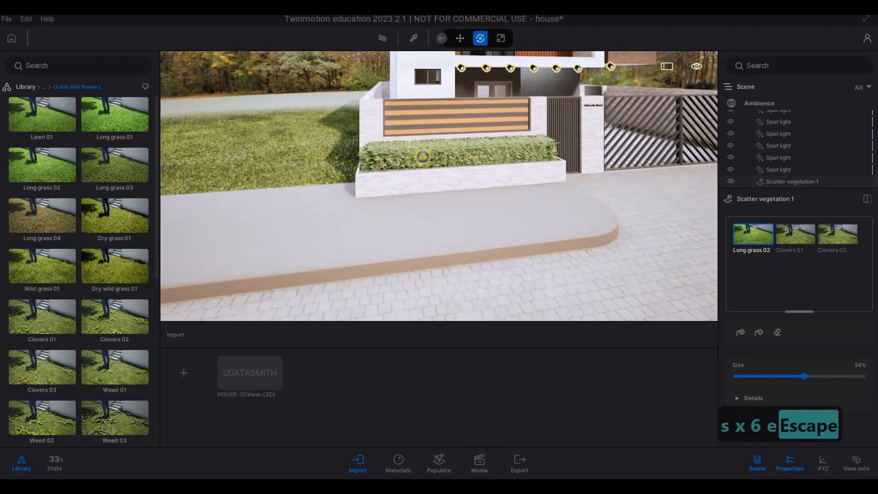
Step: Examine the scattered grass and clovers on the lawn beside the boundary wall and along the sidewalk
key(a)
key(w)
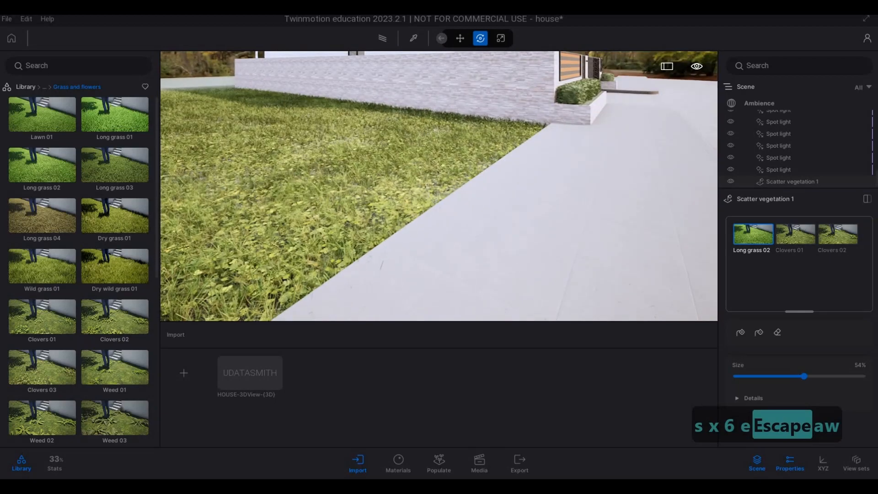
key(a)
key(a)
key(d)
key(d)
key(d)
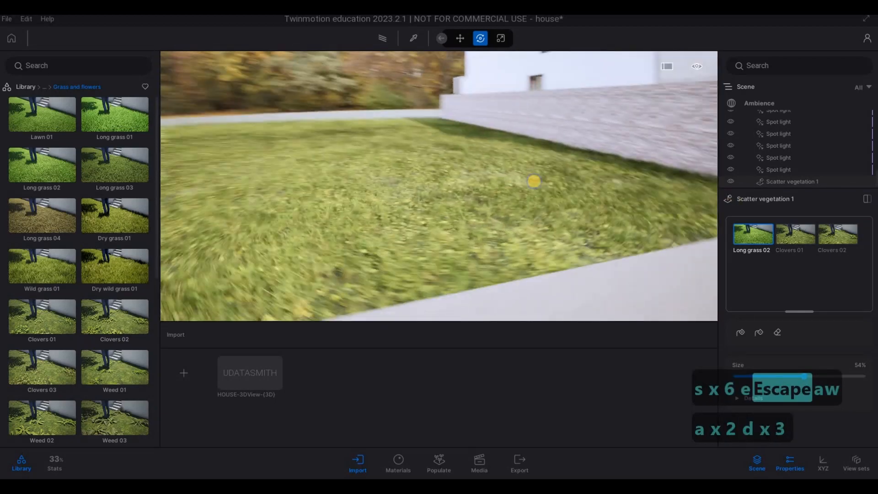
key(d)
key(d)
key(d)
key(d)
key(d)
key(d)
key(d)
key(d)
key(s)
key(s)
key(s)
key(s)
key(q)
key(a)
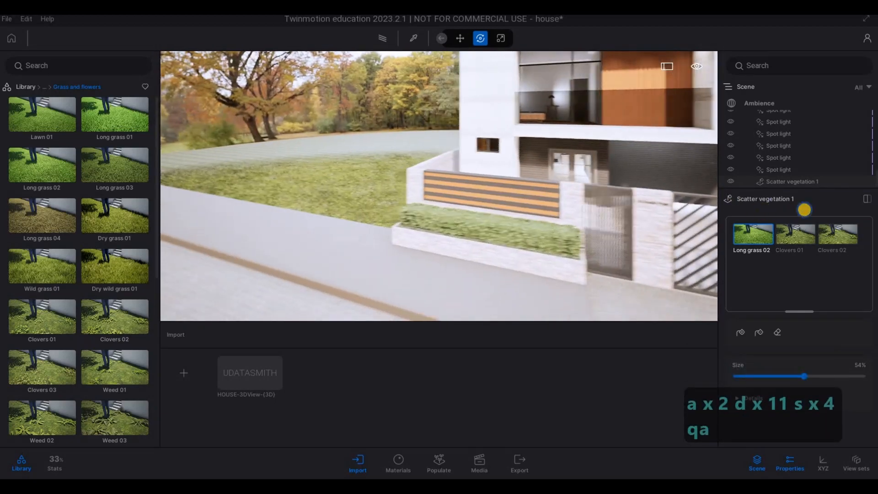
Step: Review the grass strip across the street and the front of the house with its side lawn
key(a)
key(a)
key(a)
key(a)
key(a)
key(a)
key(a)
key(a)
key(a)
key(a)
key(a)
key(a)
key(a)
key(a)
key(d)
key(d)
key(d)
key(d)
key(d)
key(d)
key(d)
key(d)
key(w)
key(s)
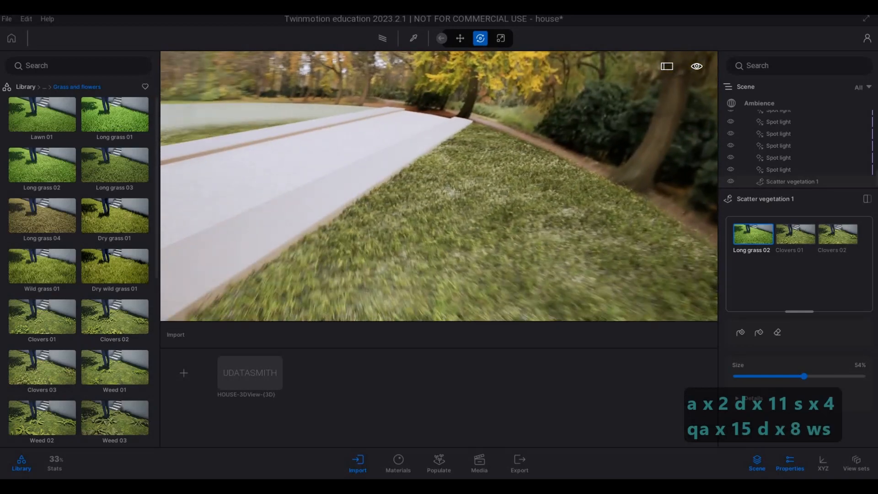
key(s)
key(a)
key(e)
key(e)
key(w)
key(d)
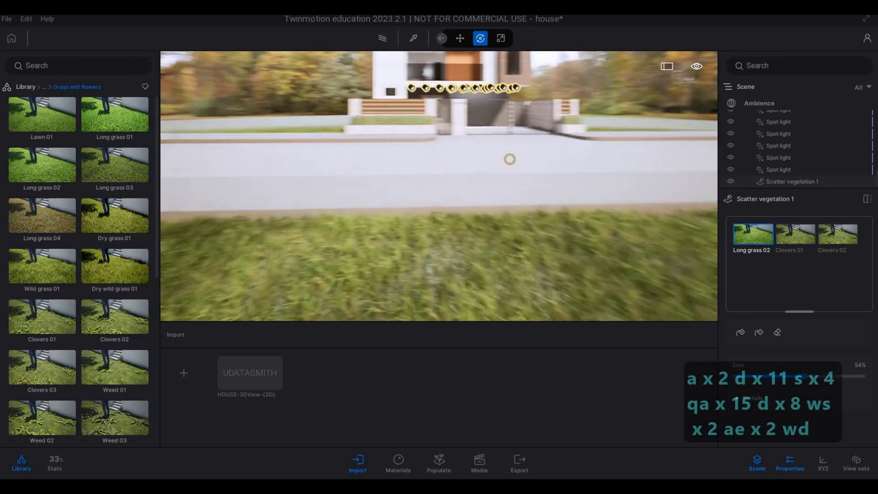
key(d)
key(q)
key(a)
key(a)
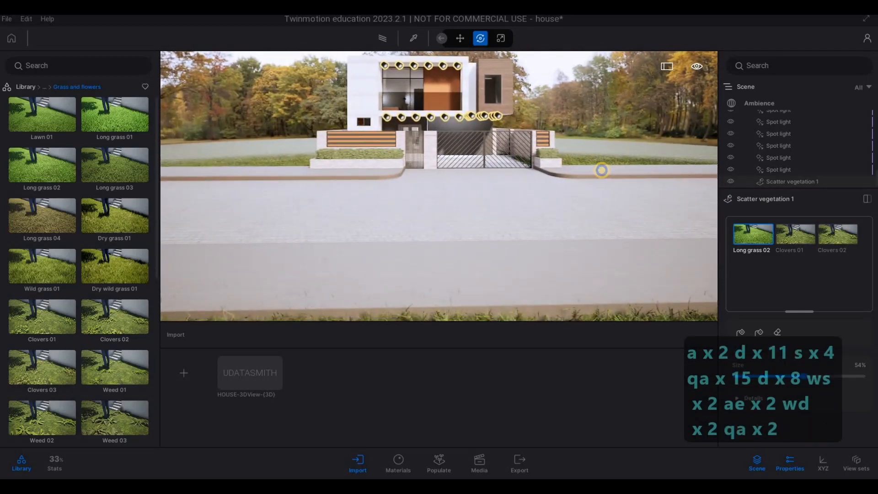
key(w)
key(w)
key(q)
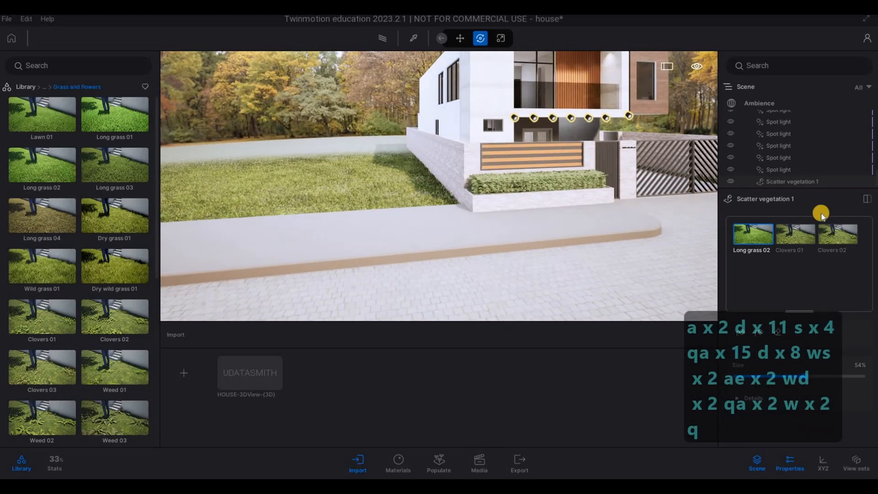
Step: Place a Chinaberry Tree from the vegetation library's trees on the side lawn near the boundary wall and striped fence
click(30, 88)
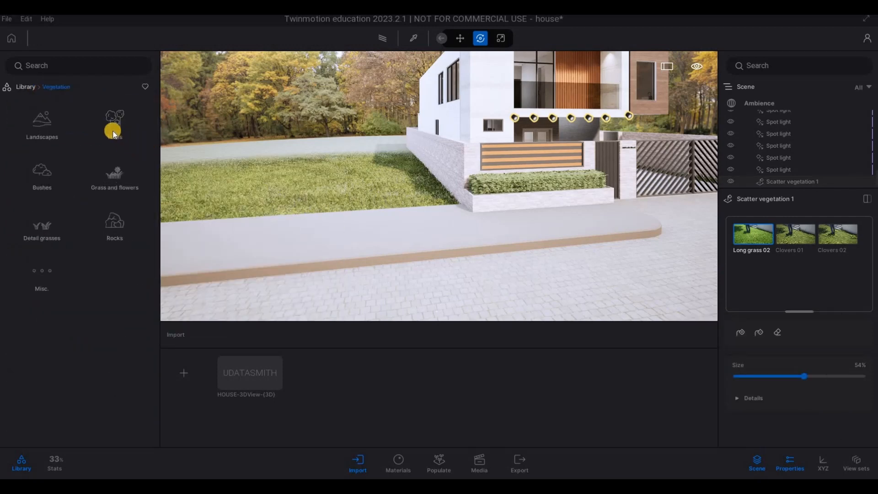
click(114, 142)
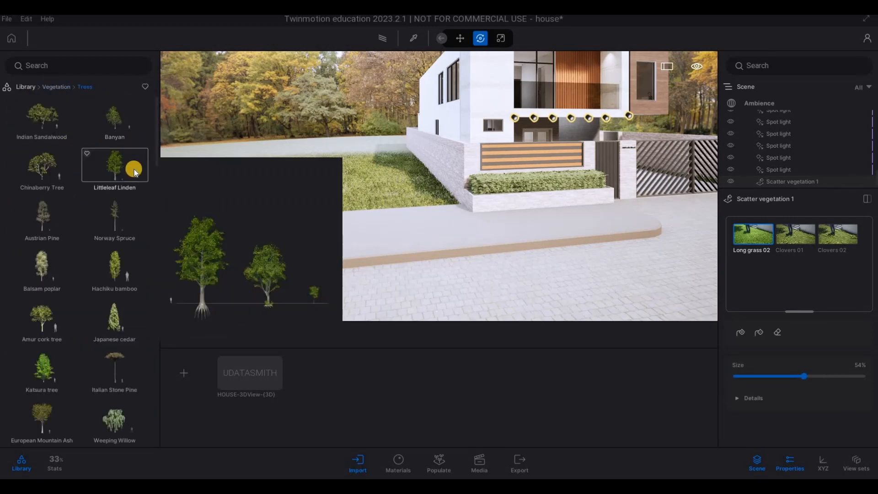
key(w)
key(q)
key(d)
mouse_move(60, 172)
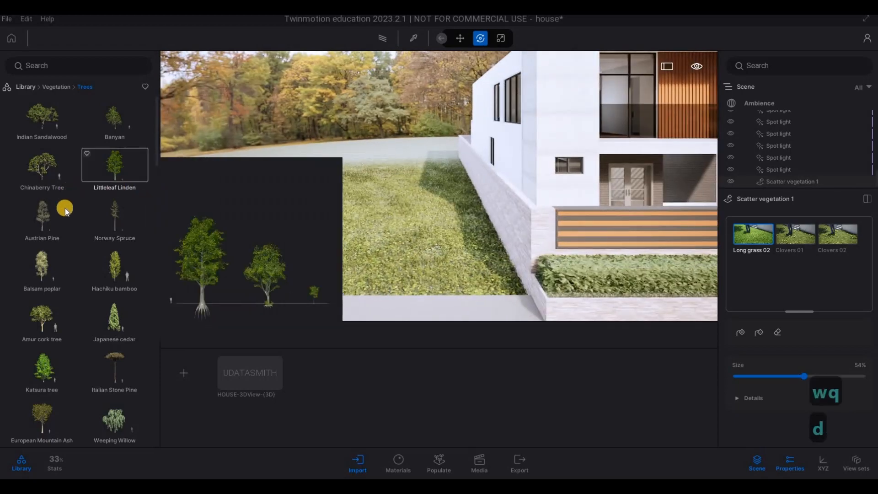
click(407, 207)
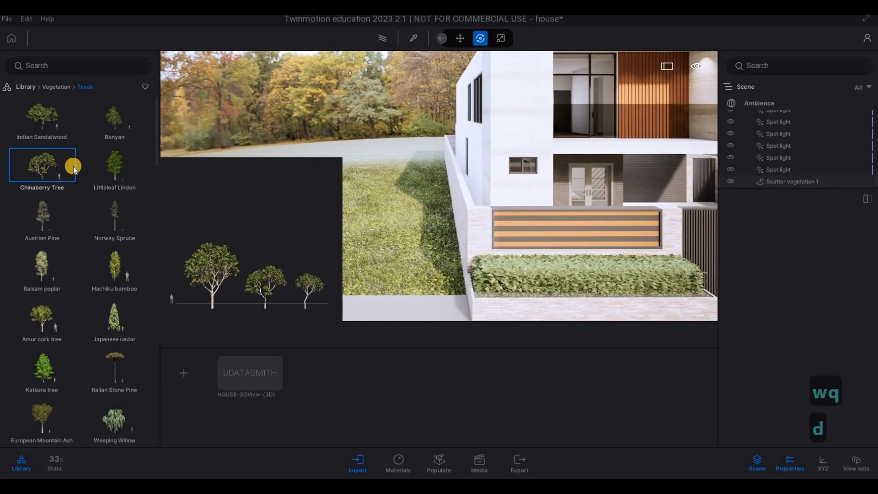
key(a)
key(a)
drag(437, 194, 508, 221)
key(d)
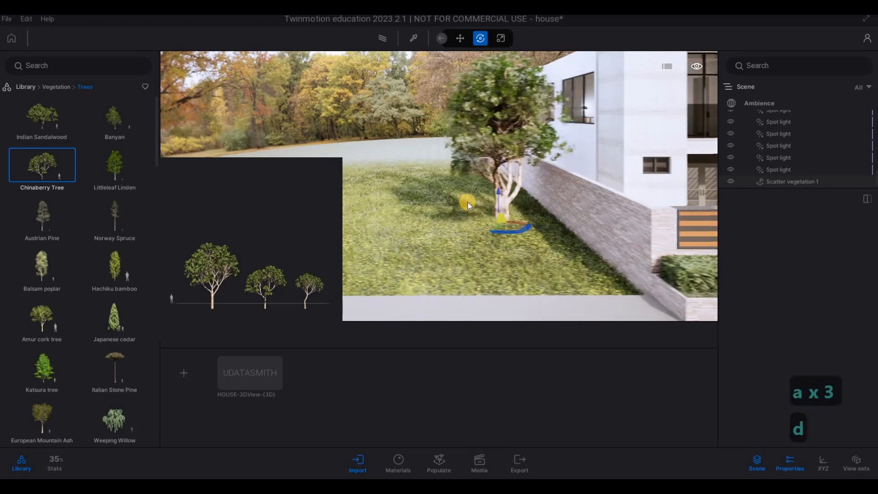
Step: Place two more Chinaberry Trees on the lawn at the other side of the house, beyond the driveway gate
key(s)
key(s)
key(s)
key(s)
key(s)
key(s)
key(s)
key(w)
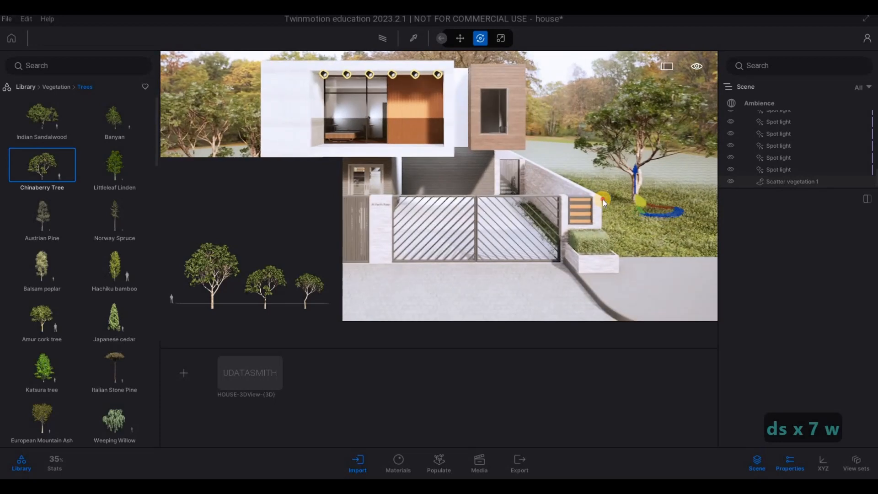
key(d)
key(d)
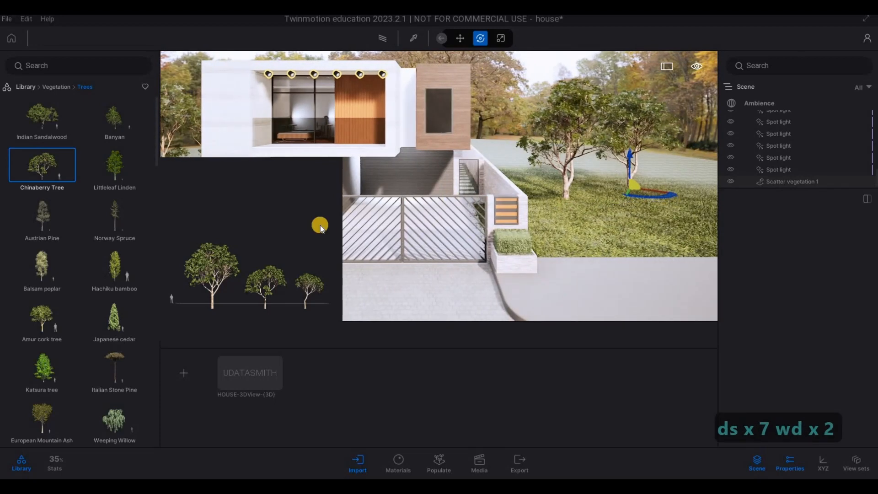
key(d)
key(a)
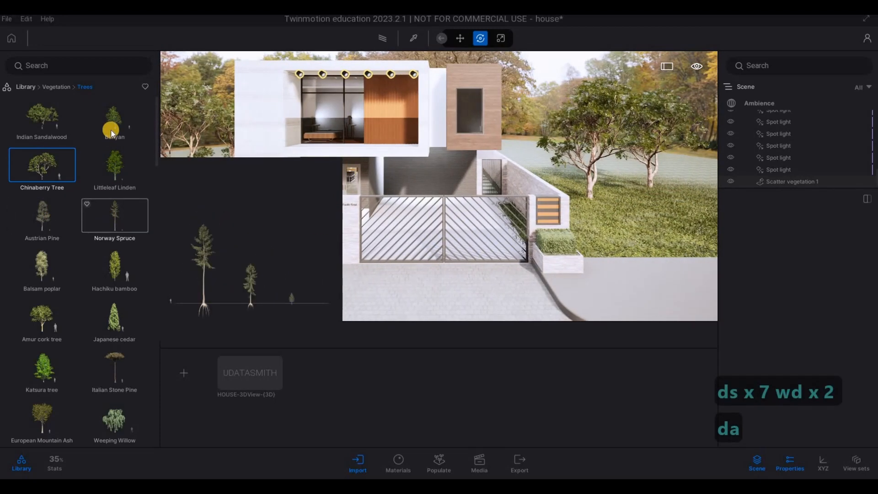
Step: Place an Amur cork tree in the small planting bed between the front fence and the entrance steps
scroll(39, 237, down, 2)
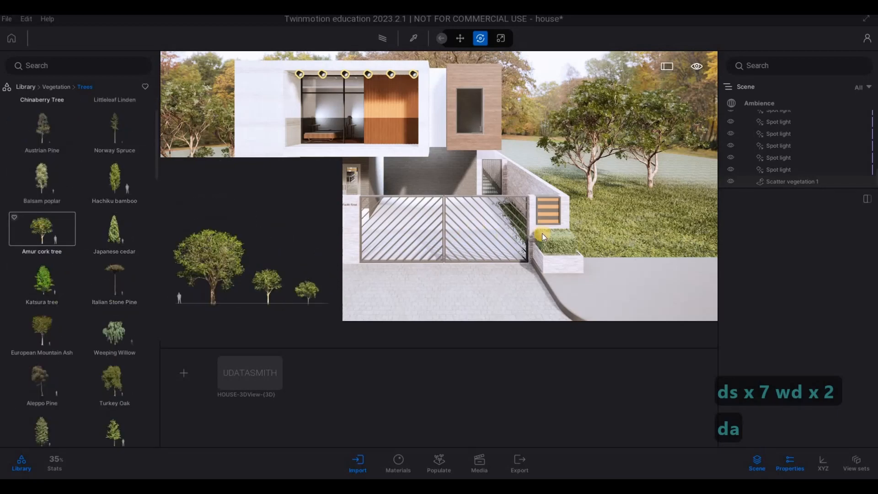
key(w)
key(d)
right_drag(433, 229, 395, 221)
key(w)
key(d)
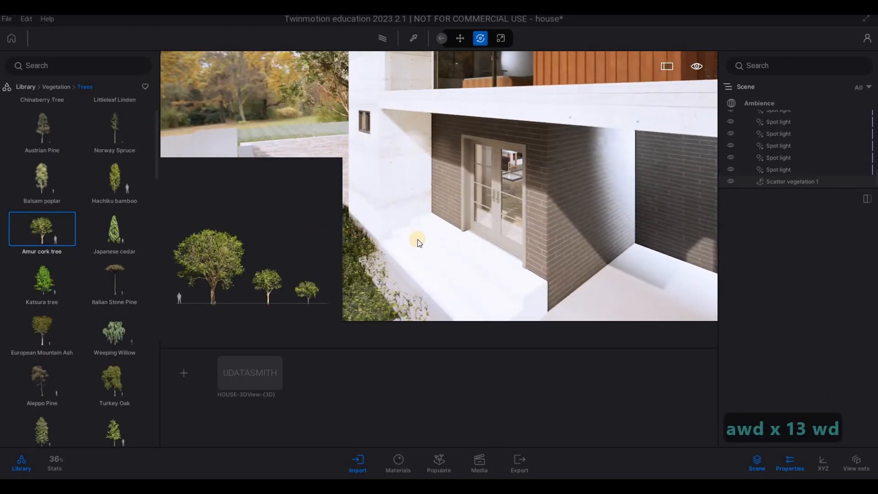
key(s)
key(d)
key(s)
key(d)
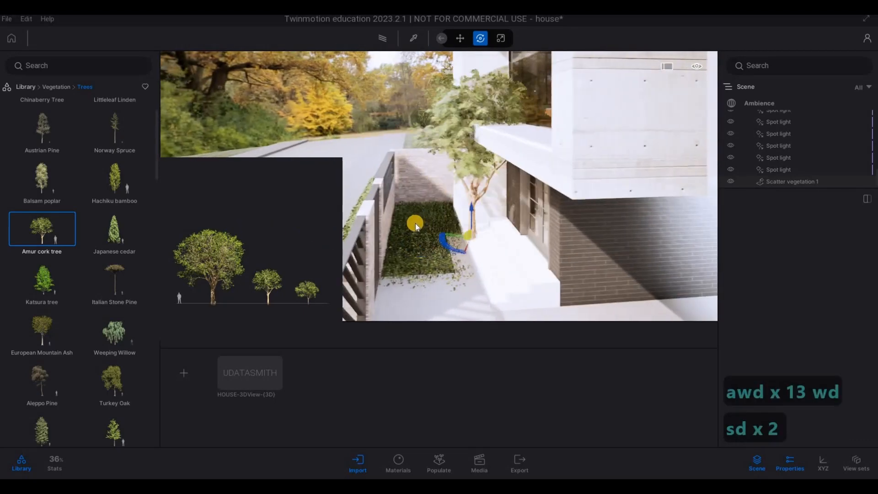
Step: Center the Amur cork tree in the planting bed and set its age to 15%
key(Escape)
key(Escape)
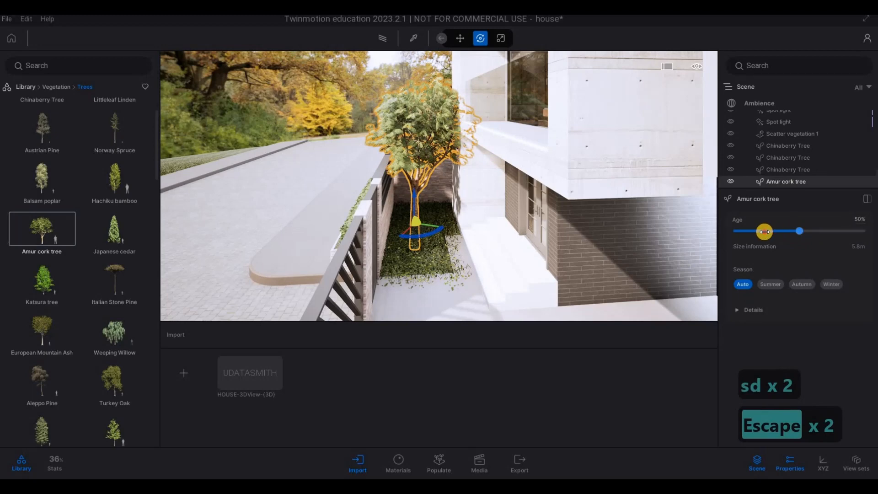
drag(764, 231, 444, 223)
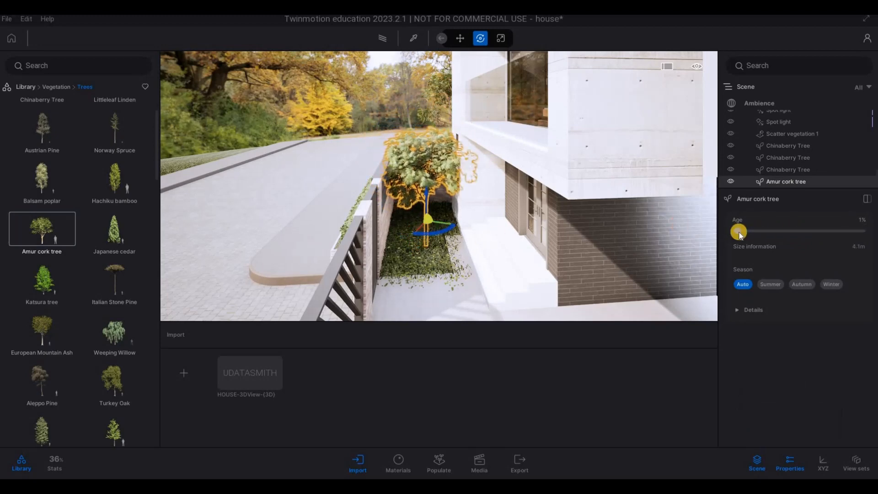
click(751, 231)
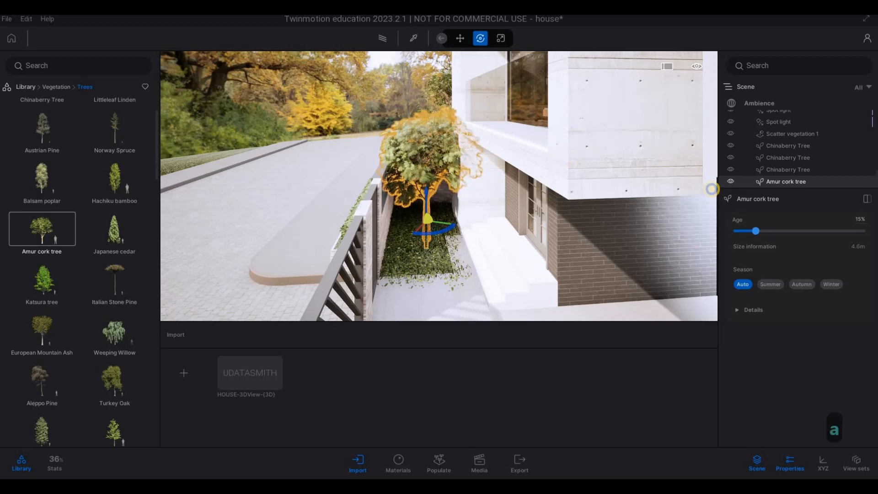
Step: Check the Amur cork tree from the street and delete it
key(a)
key(a)
key(a)
key(a)
key(a)
key(a)
key(a)
key(a)
key(a)
key(a)
key(a)
key(a)
key(a)
key(a)
key(a)
key(a)
key(a)
key(a)
key(a)
key(a)
key(Escape)
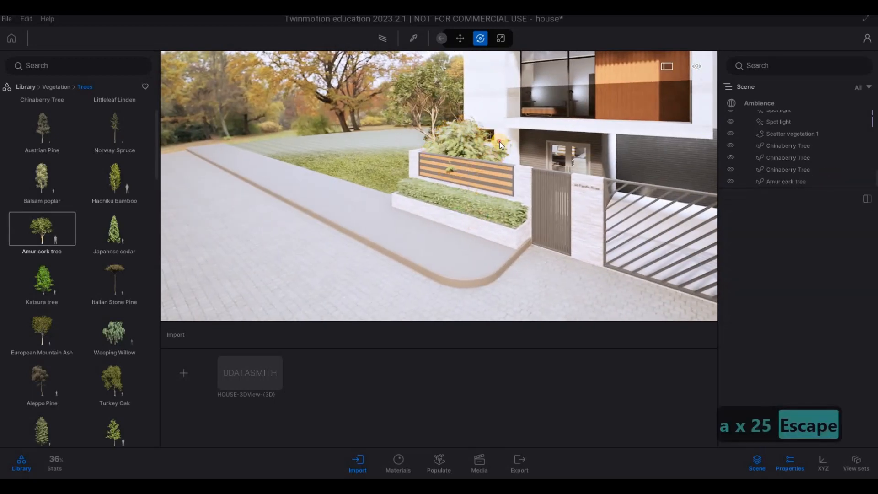
key(a)
click(498, 143)
key(Delete)
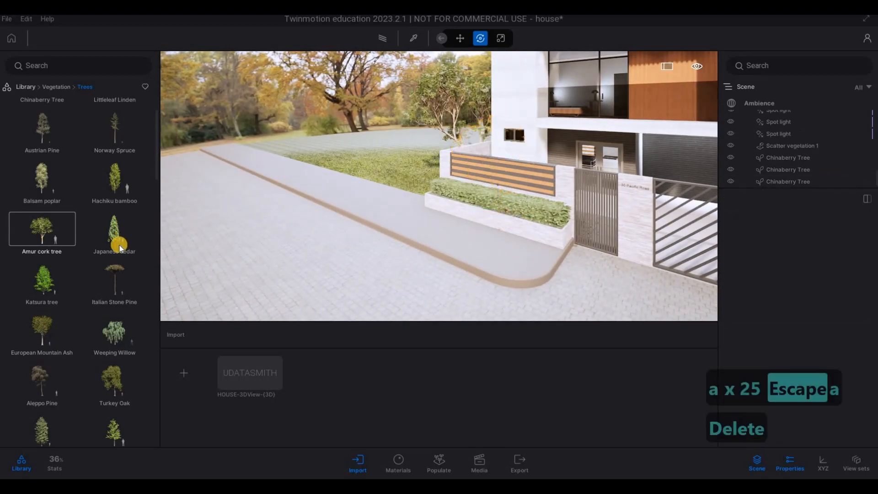
Step: Place a Vine maple in the planting bed beside the entrance steps and set its age to 0%
scroll(92, 302, down, 1)
key(d)
key(w)
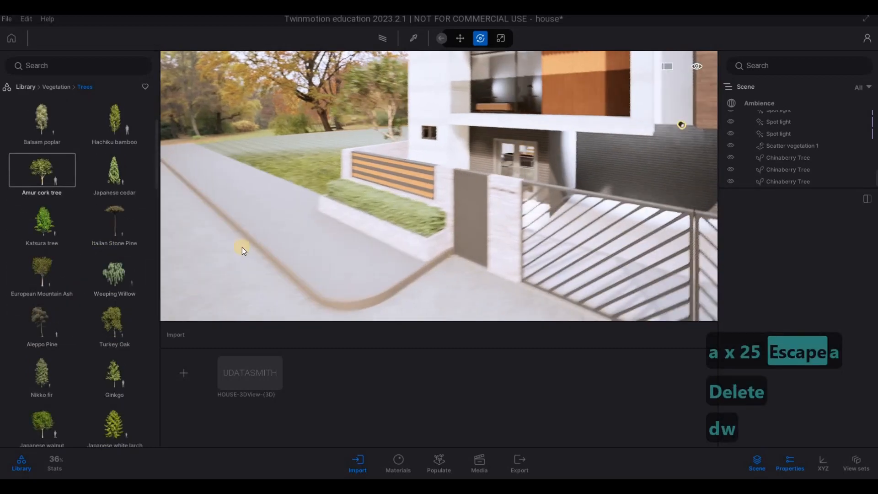
key(d)
scroll(81, 293, down, 3)
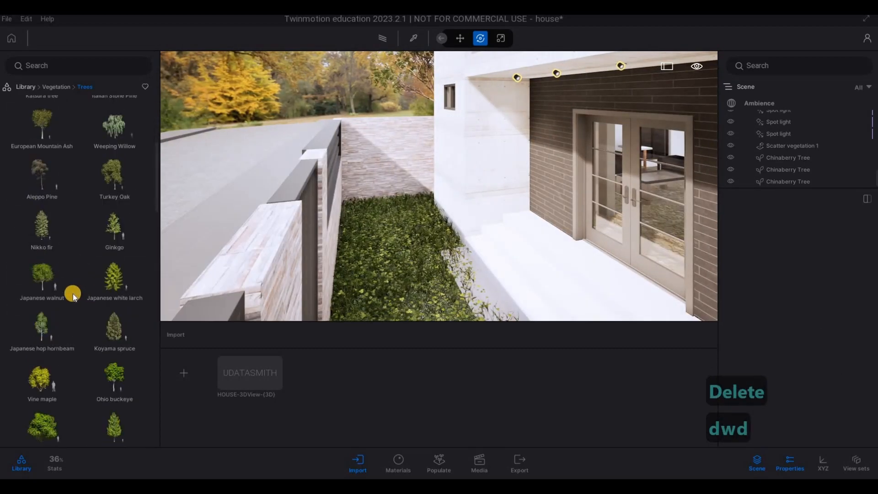
scroll(73, 293, down, 2)
drag(45, 292, 380, 251)
drag(767, 230, 736, 231)
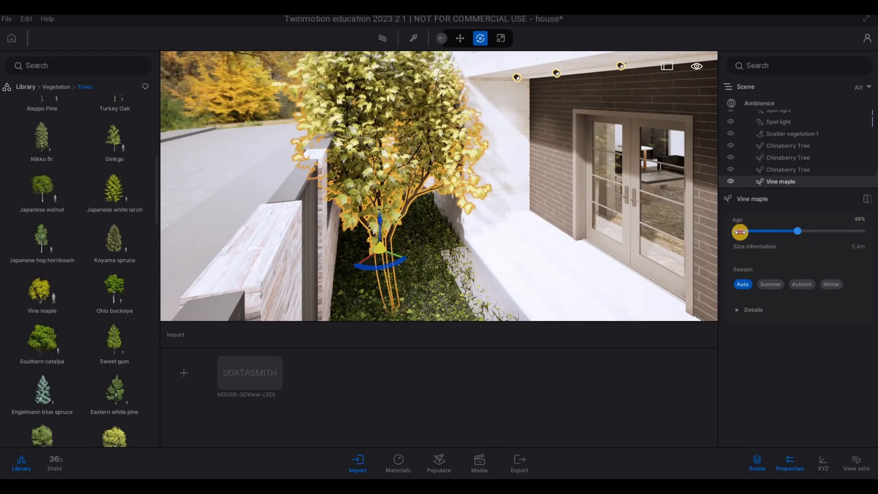
Step: Shift the Vine maple slightly toward the entrance steps and check it from outside the front fence
drag(394, 256, 405, 256)
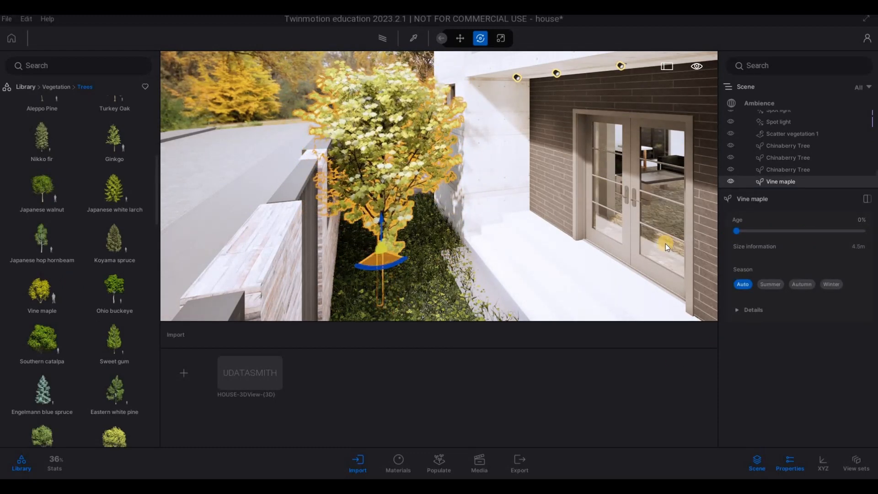
key(a)
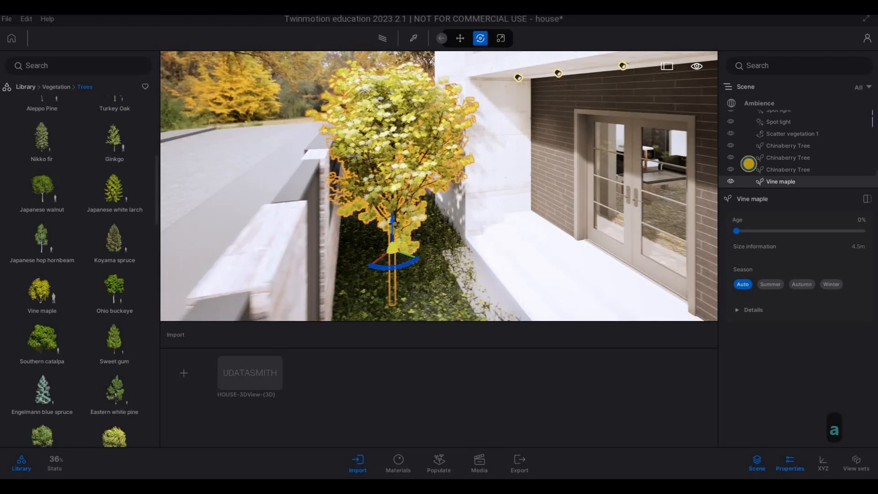
key(w)
key(q)
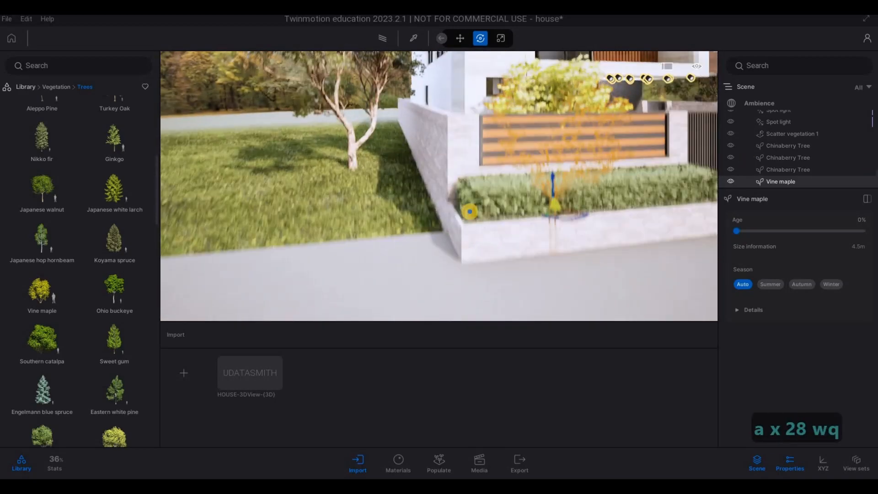
Step: Replace the Vine maple in the bed beside the entrance steps with a Crape Myrtle and set its age to 18%
key(d)
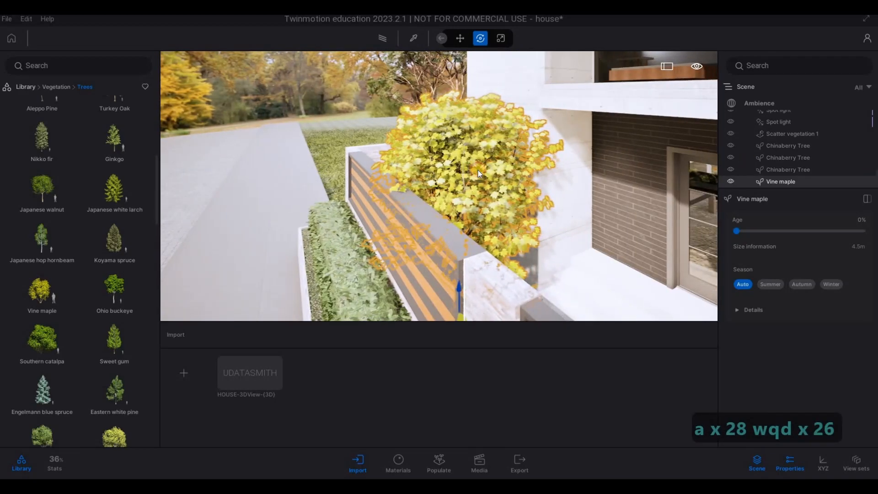
key(Delete)
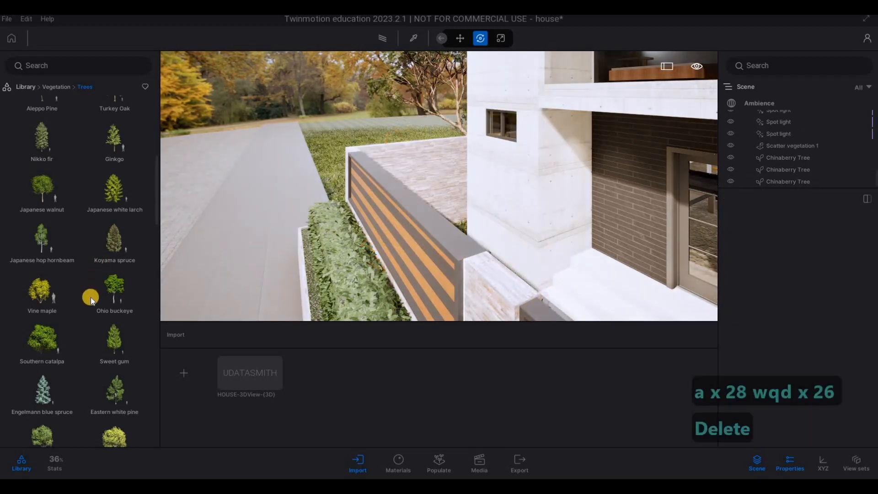
scroll(97, 295, down, 3)
mouse_move(103, 294)
scroll(100, 295, down, 6)
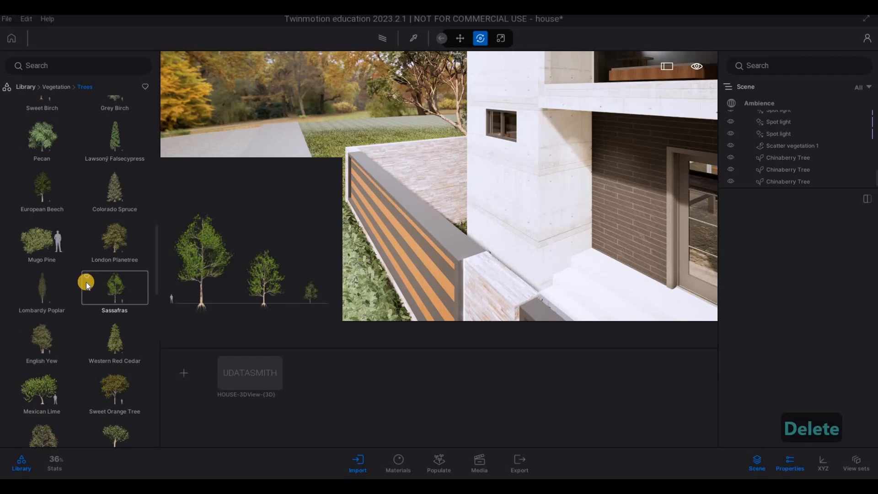
scroll(73, 292, down, 1)
key(d)
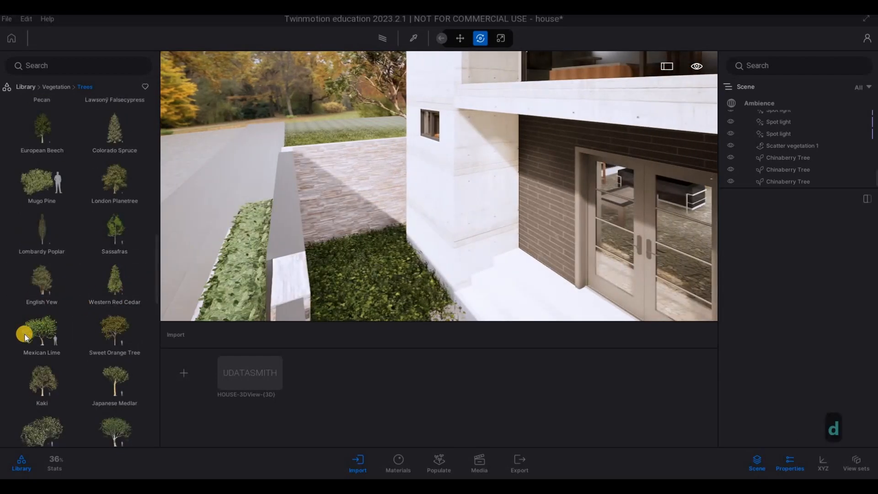
key(d)
drag(407, 264, 86, 312)
scroll(70, 333, down, 10)
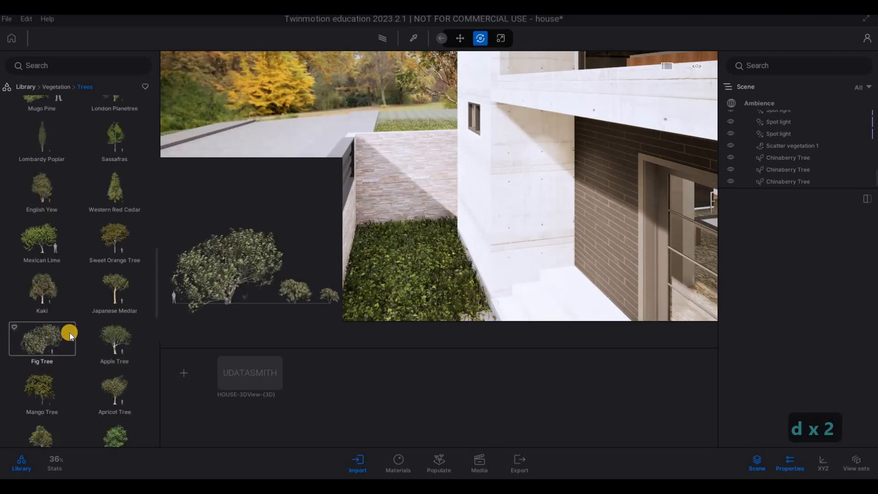
scroll(75, 337, down, 5)
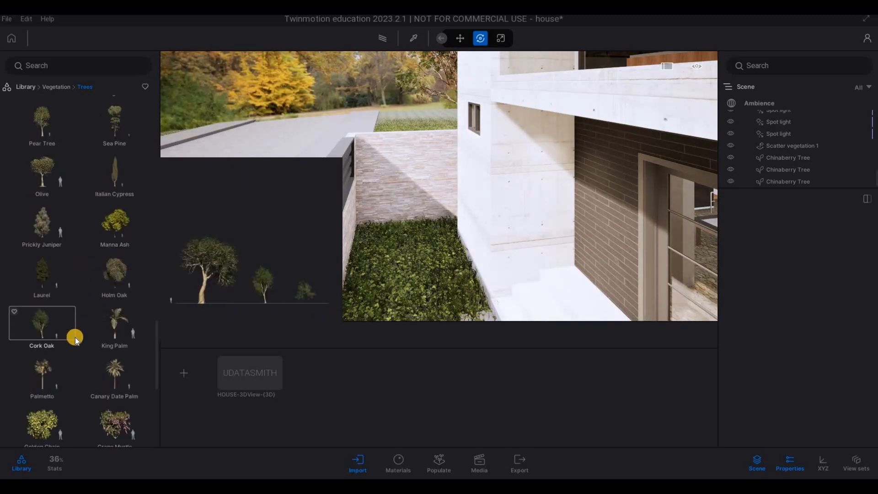
drag(103, 293, 415, 259)
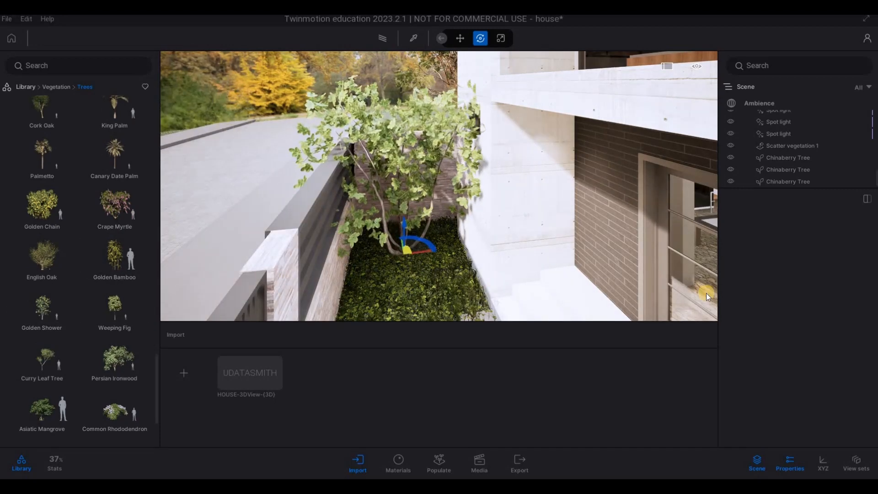
drag(801, 236, 757, 234)
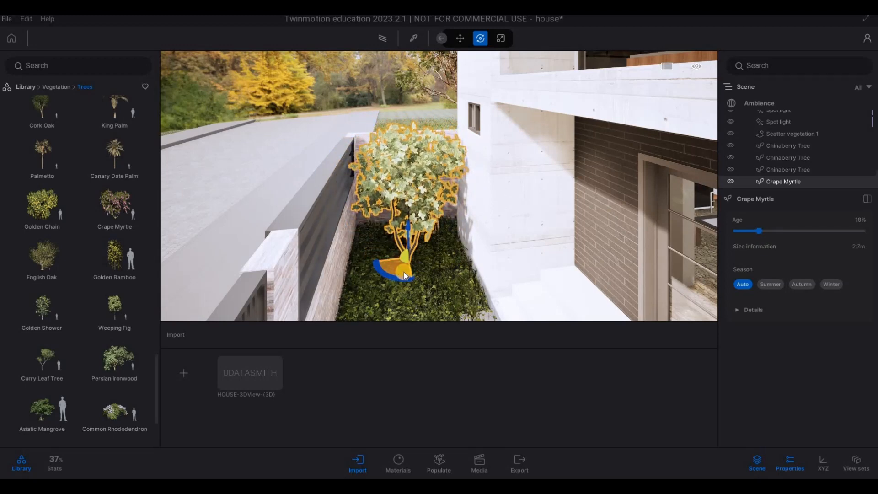
Step: Check the Crape Myrtle from outside the front fence and set its age to 25%
key(a)
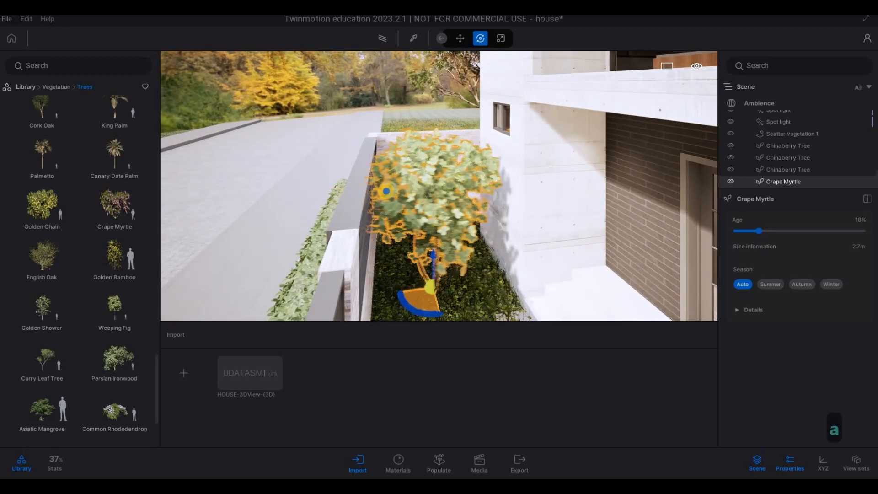
key(a)
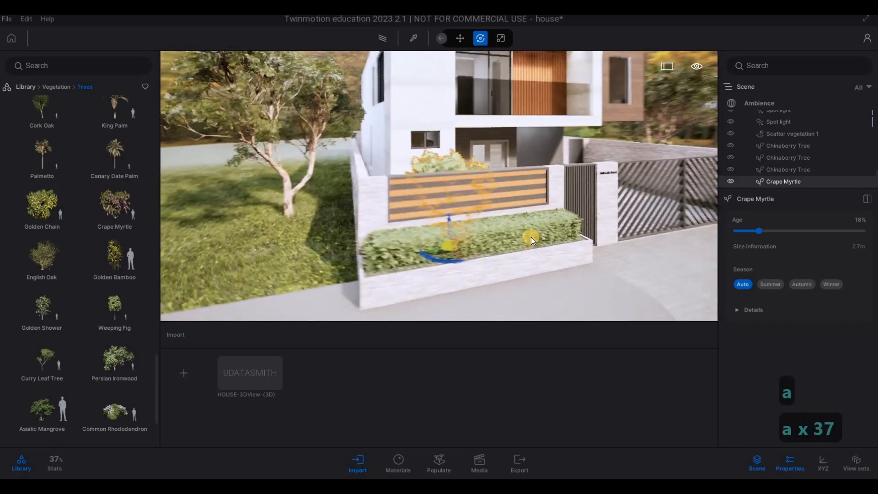
key(a)
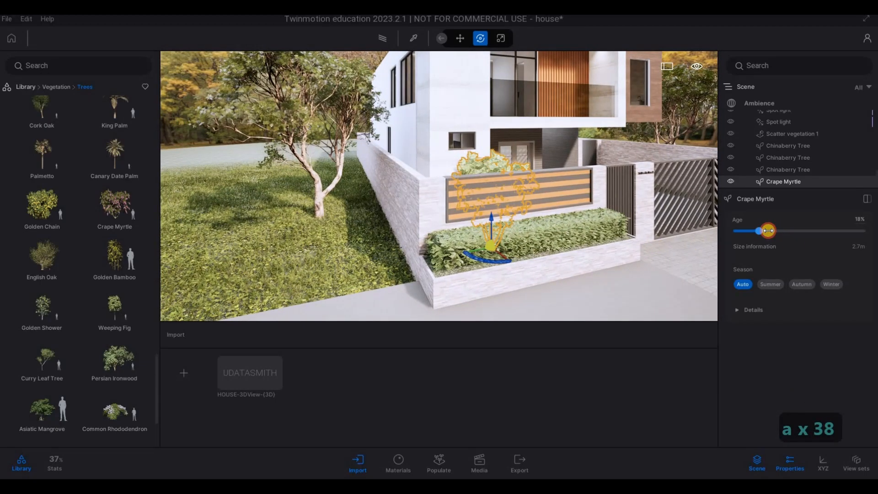
key(d)
key(e)
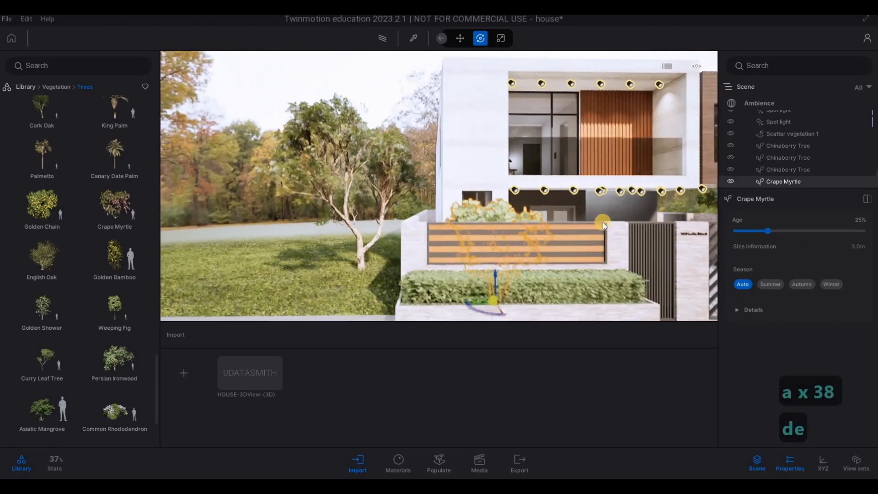
Step: Plant a Golden Bamboo in the bed along the driveway's side wall and repeat it with six instances spaced 0.95 m
key(d)
key(d)
key(w)
key(q)
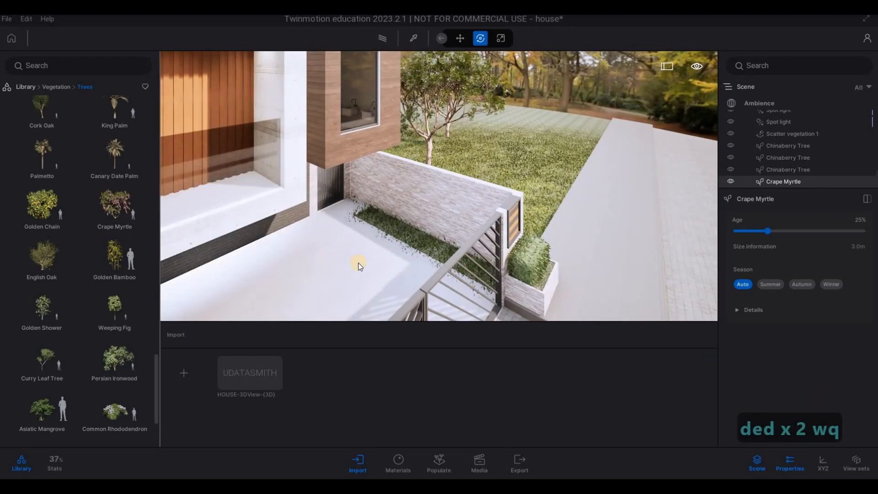
key(w)
key(a)
mouse_move(365, 248)
mouse_down()
mouse_move(308, 240)
mouse_move(301, 254)
mouse_move(373, 260)
mouse_up()
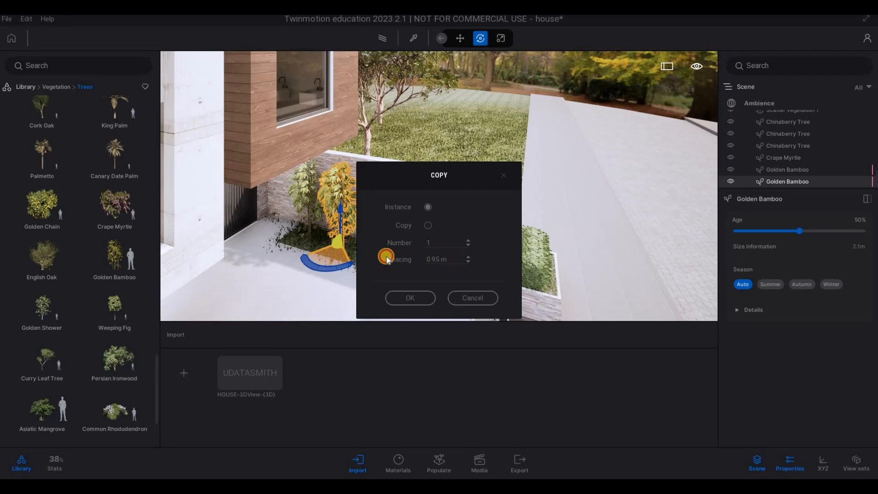
click(412, 239)
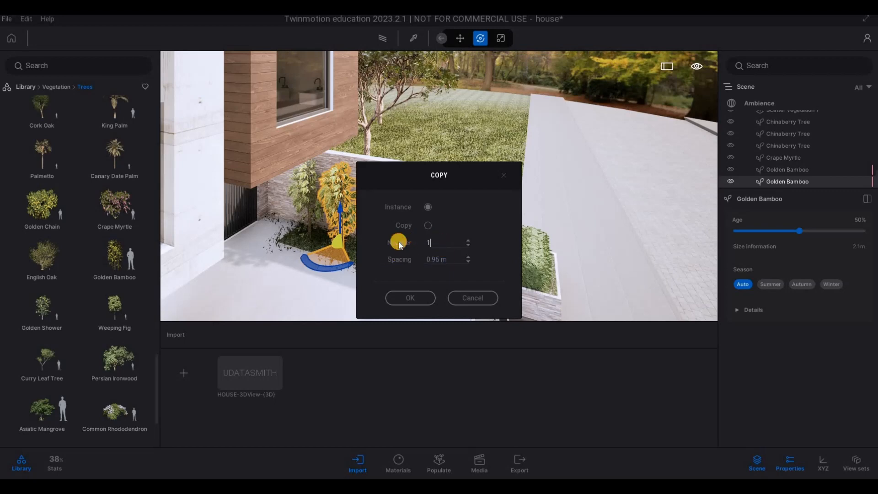
text(6)
click(418, 298)
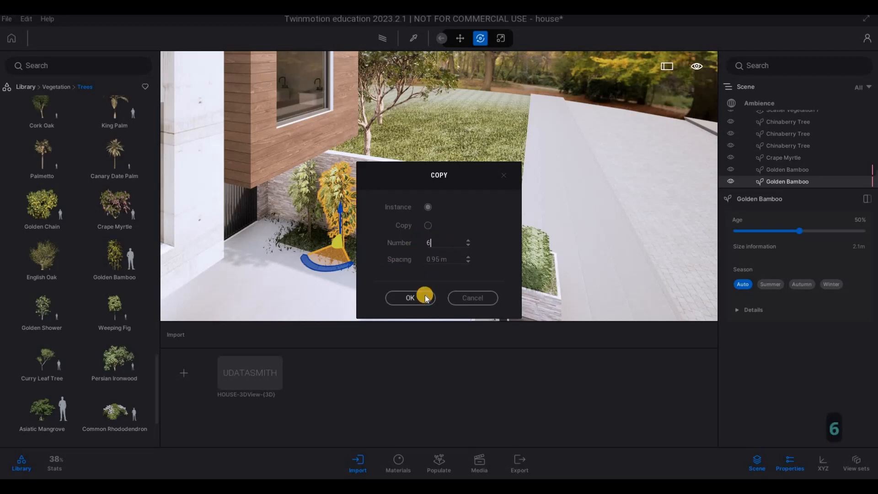
key(Escape)
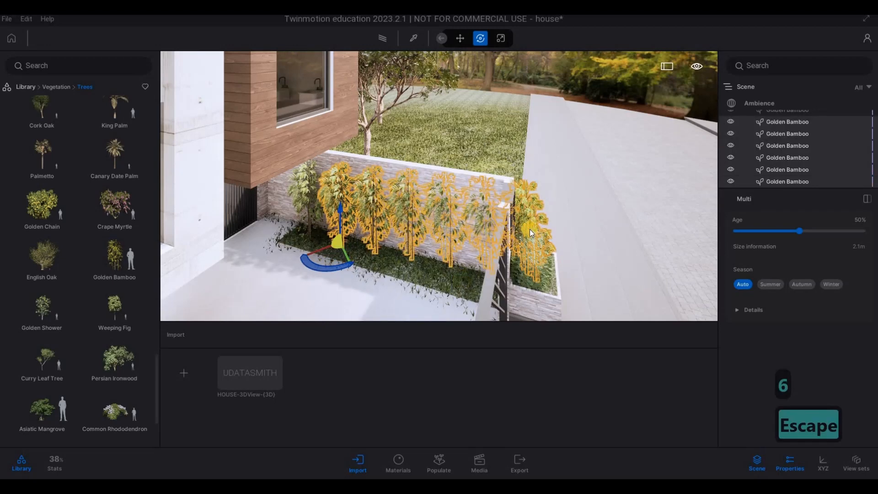
Step: Delete the last Golden Bamboo standing outside the fence in the hedge planter
click(527, 223)
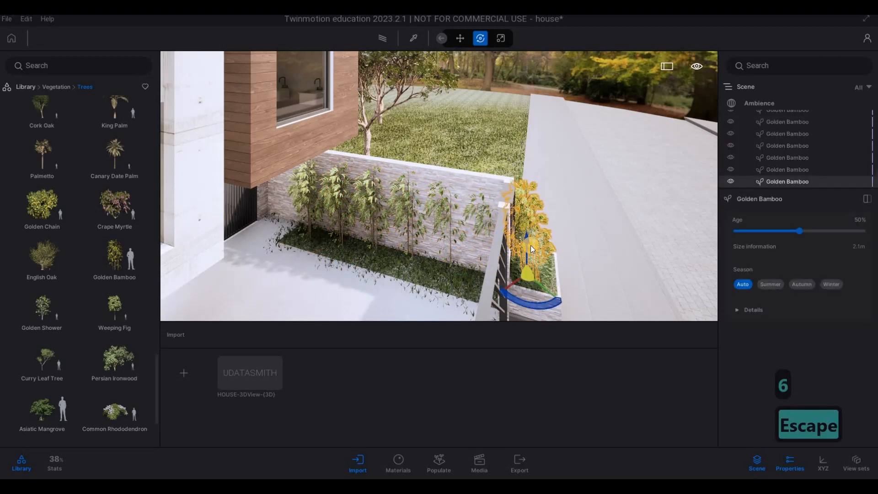
key(Delete)
drag(536, 262, 576, 245)
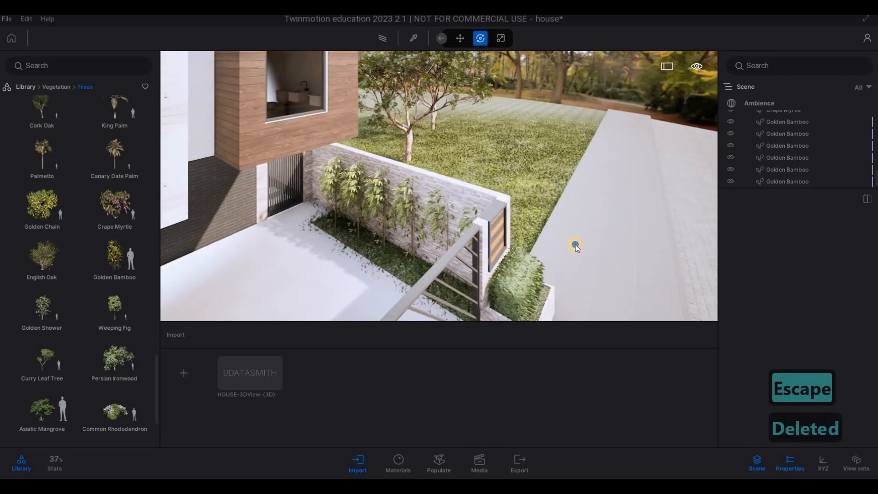
Step: Shift the three Golden Bamboos nearest the gate away from the side wall, toward the middle of the bed
key(a)
key(s)
key(d)
key(w)
key(d)
key(a)
key(a)
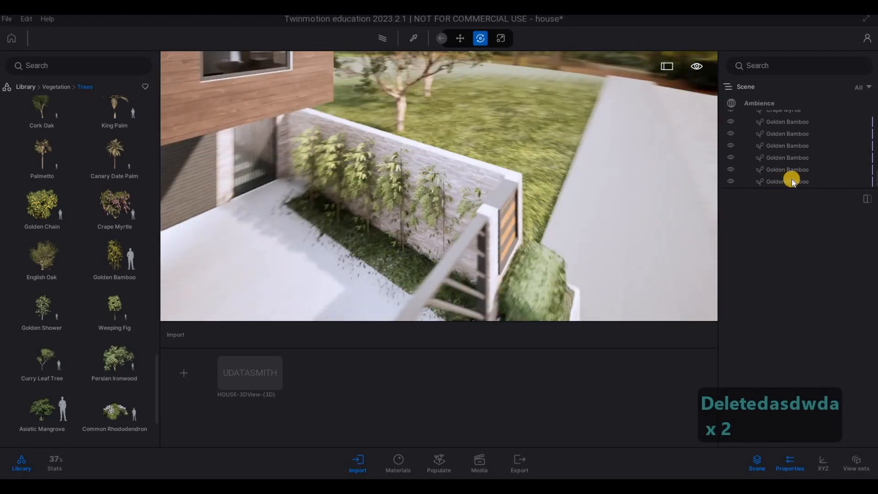
key(a)
click(789, 181)
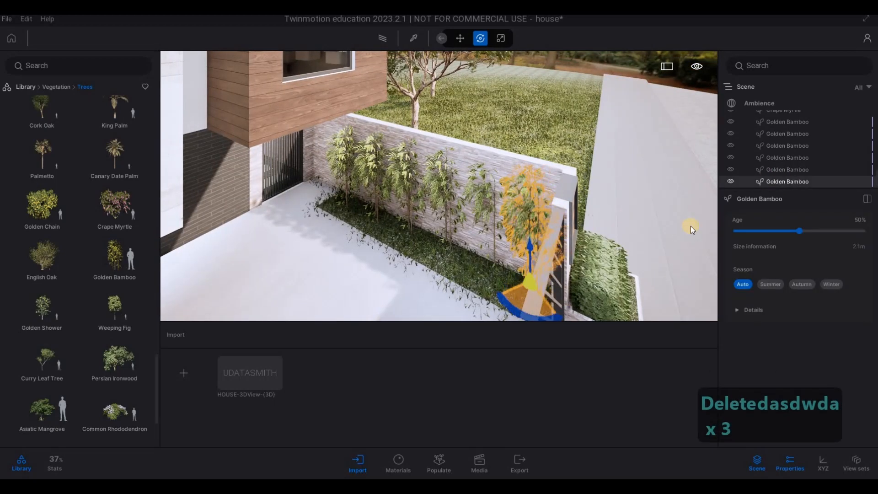
click(778, 170)
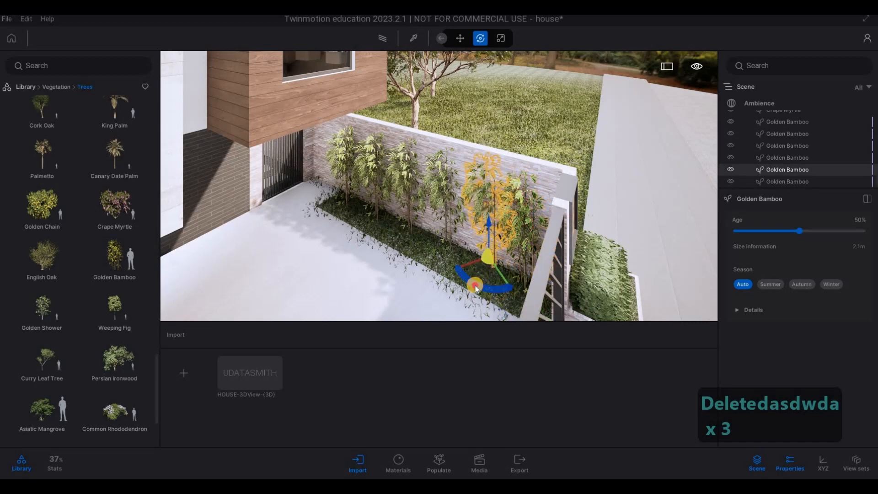
drag(476, 288, 445, 242)
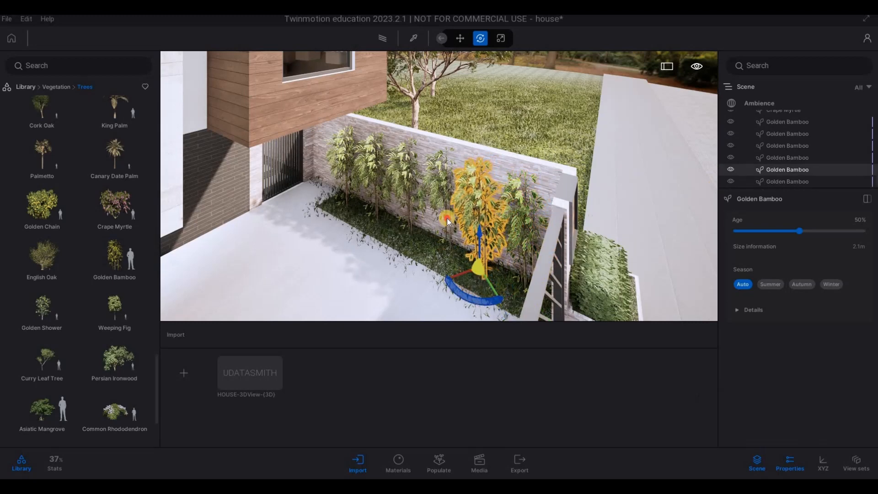
click(439, 183)
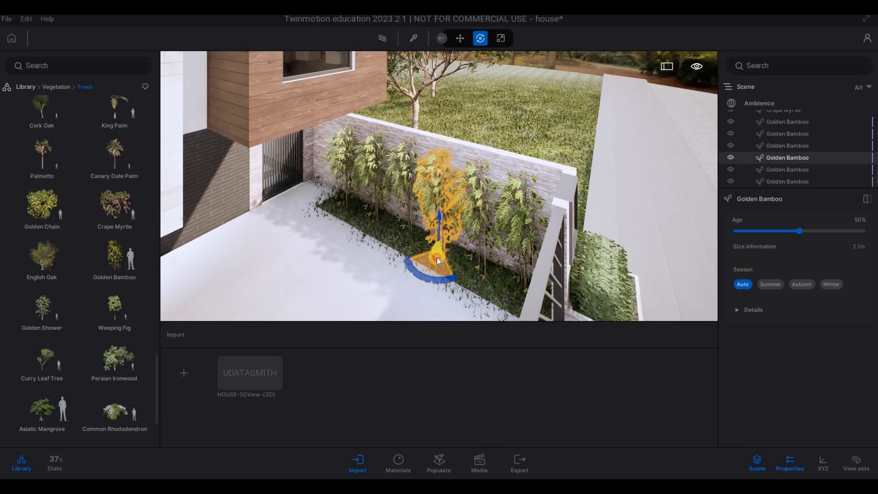
drag(437, 257, 436, 259)
key(Escape)
Step: Inspect the new planting behind the gate and front fence from several viewpoints along the street
key(d)
key(d)
key(d)
key(d)
key(d)
key(d)
key(d)
key(d)
key(d)
key(d)
key(d)
key(d)
key(d)
key(d)
key(d)
key(d)
key(d)
key(d)
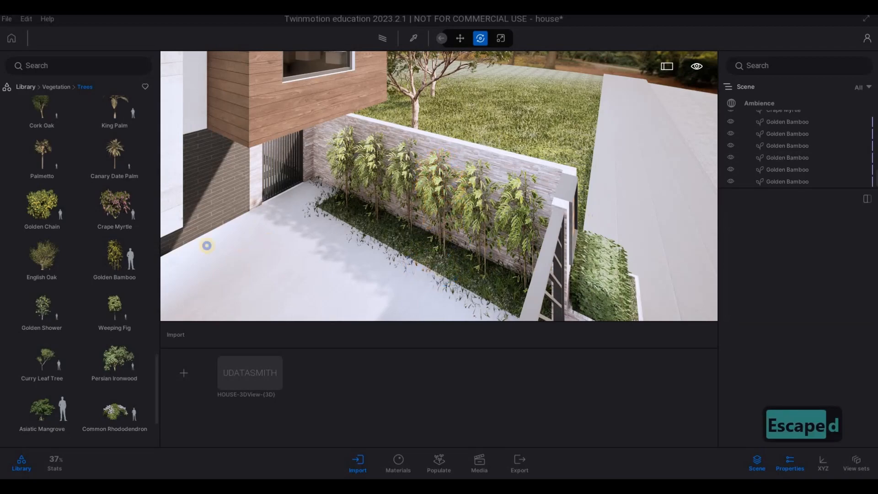
key(d)
key(d)
key(d)
key(d)
key(d)
key(d)
key(a)
key(a)
key(a)
key(a)
key(a)
key(a)
key(a)
key(a)
key(a)
key(a)
key(a)
key(a)
key(a)
key(a)
key(a)
key(a)
key(a)
key(a)
key(a)
key(a)
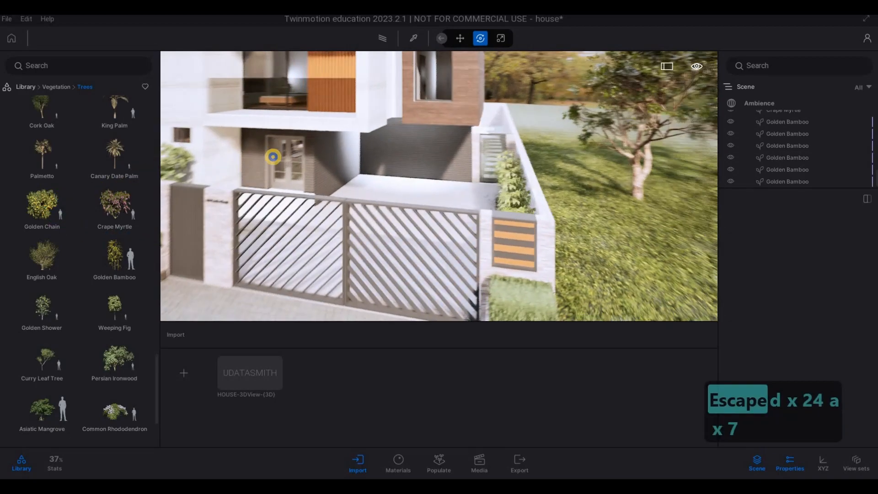
key(e)
key(d)
key(d)
key(d)
key(d)
key(d)
key(d)
key(d)
key(d)
key(d)
key(d)
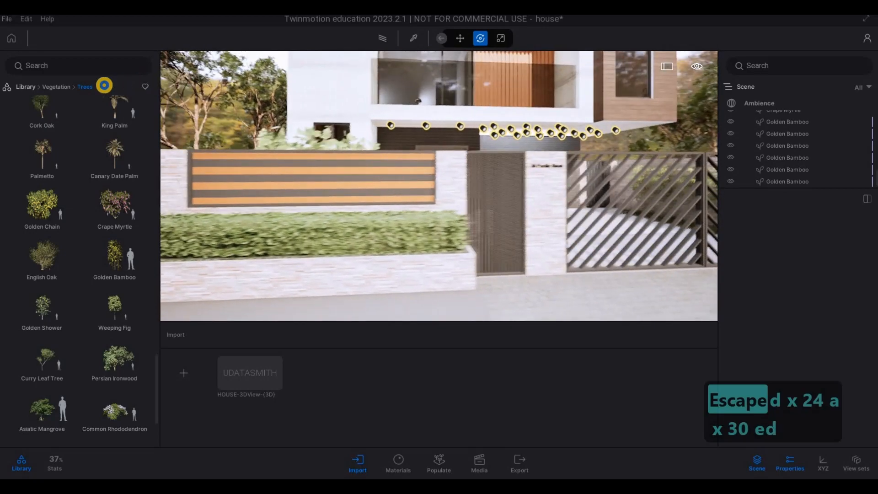
key(a)
key(a)
key(a)
key(a)
key(a)
key(a)
key(a)
key(a)
key(a)
key(a)
key(a)
key(a)
key(a)
key(a)
key(a)
key(a)
key(a)
key(a)
key(a)
key(a)
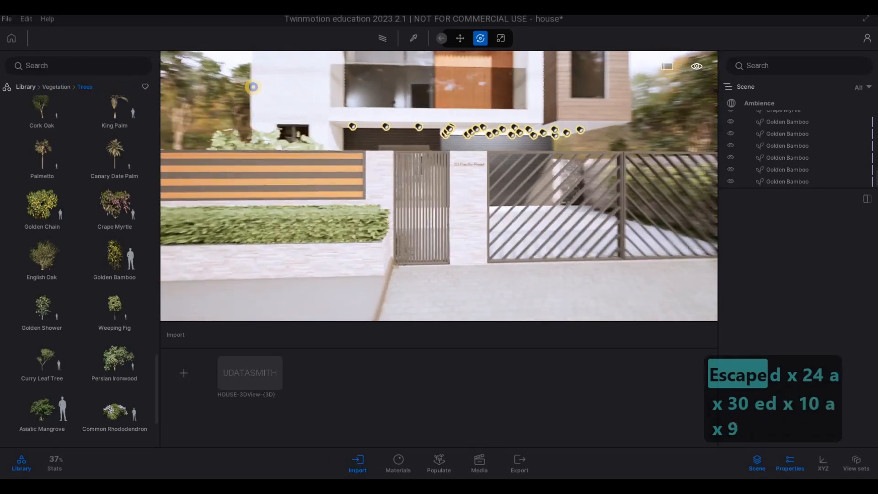
key(d)
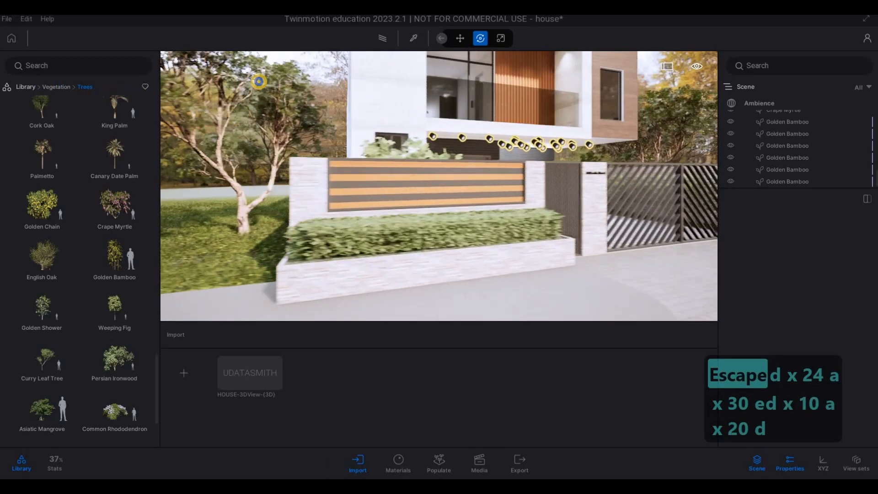
key(a)
key(d)
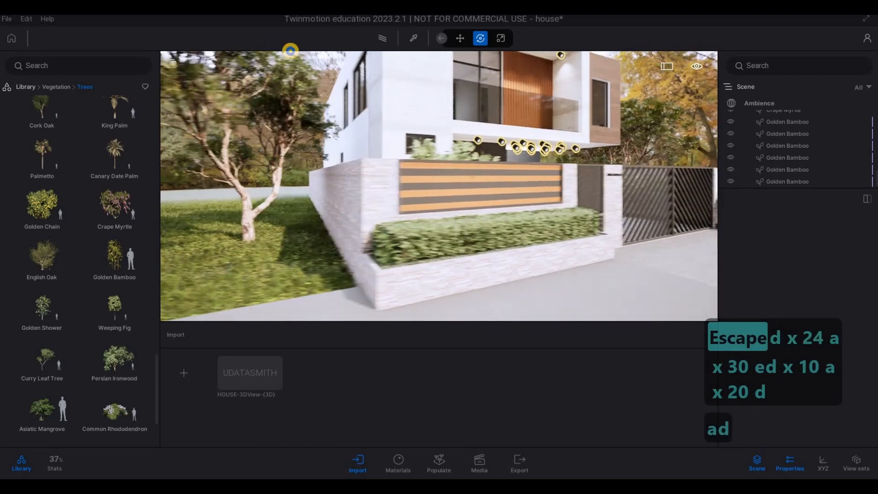
key(s)
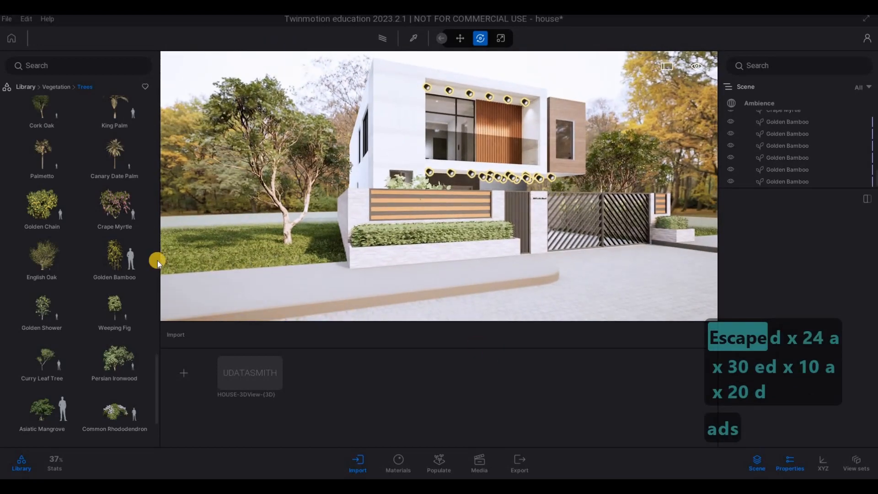
Step: Build a mixed tree selection from the library, including Lombardy Poplar, English Yew, Western Red Cedar, Mexican Lime, European Beech, Sweet Birch and Red oak
drag(113, 249, 443, 226)
key(w)
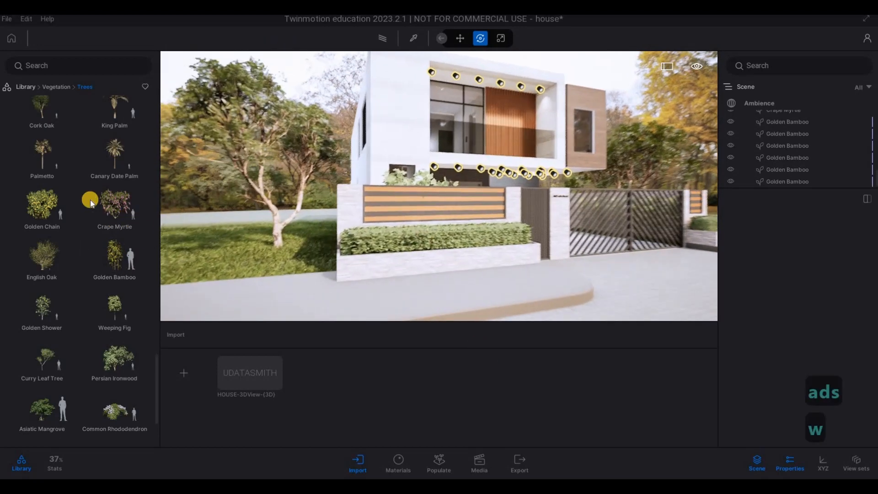
key(q)
key(q)
scroll(70, 278, up, 4)
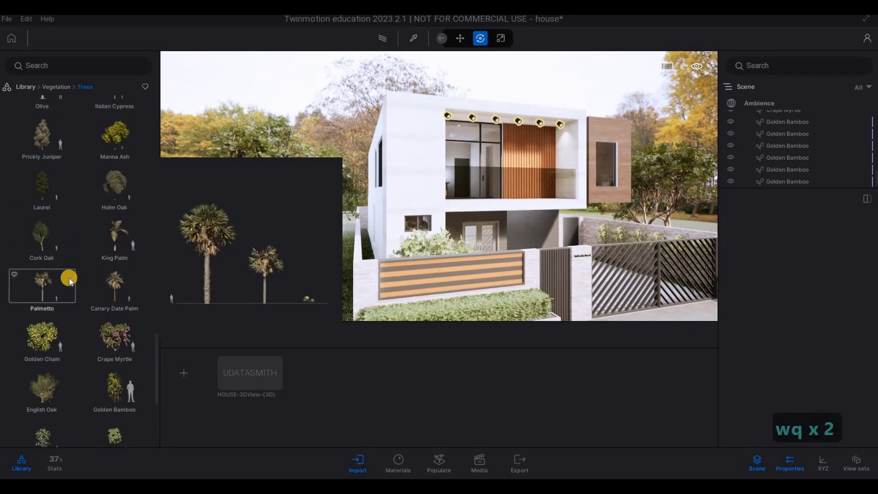
scroll(66, 286, up, 4)
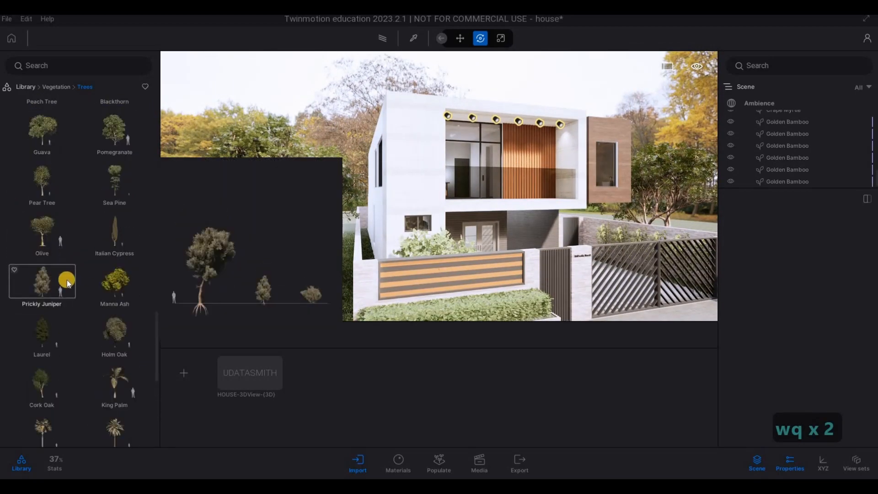
scroll(67, 279, up, 6)
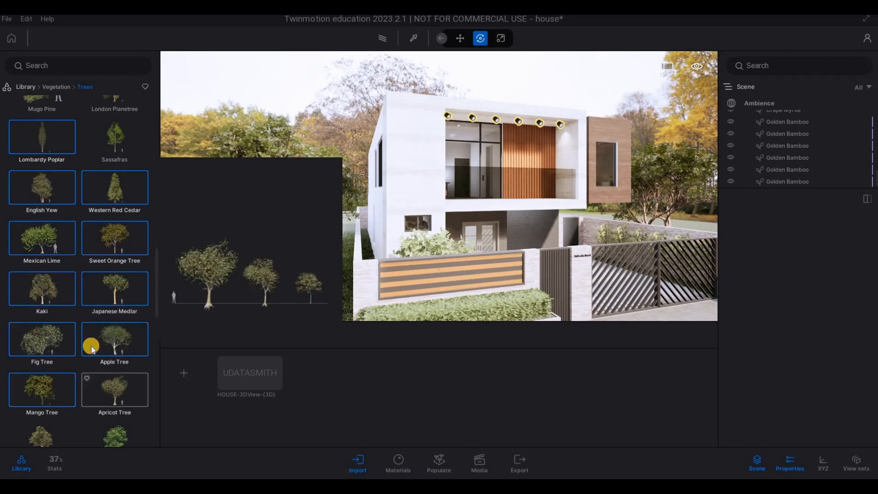
scroll(54, 257, up, 4)
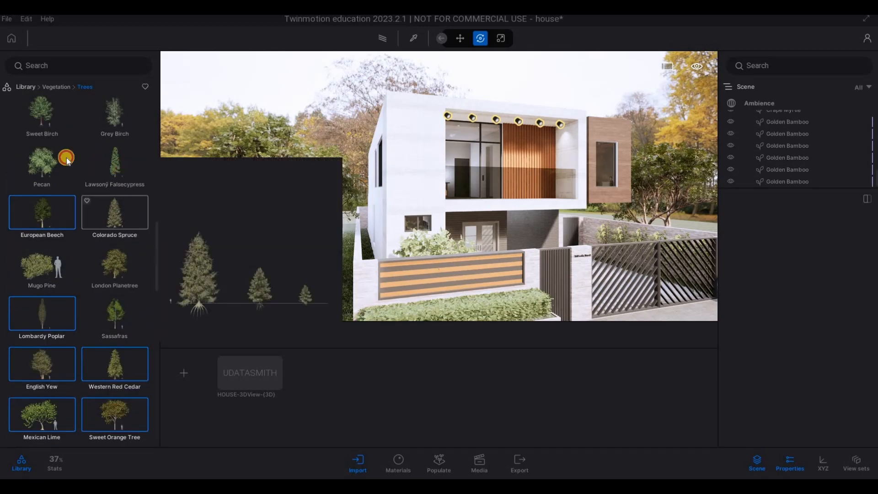
scroll(69, 229, up, 4)
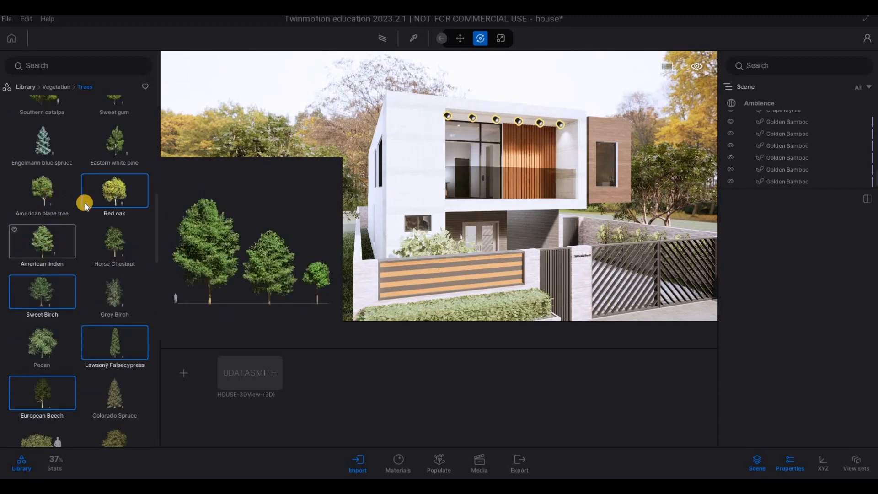
Step: Add American plane tree, American linden and Horse Chestnut to the mix and plant the first trees at the back of the left lawn
drag(94, 250, 309, 247)
key(a)
key(a)
key(a)
key(a)
key(w)
key(w)
key(w)
key(w)
key(w)
key(w)
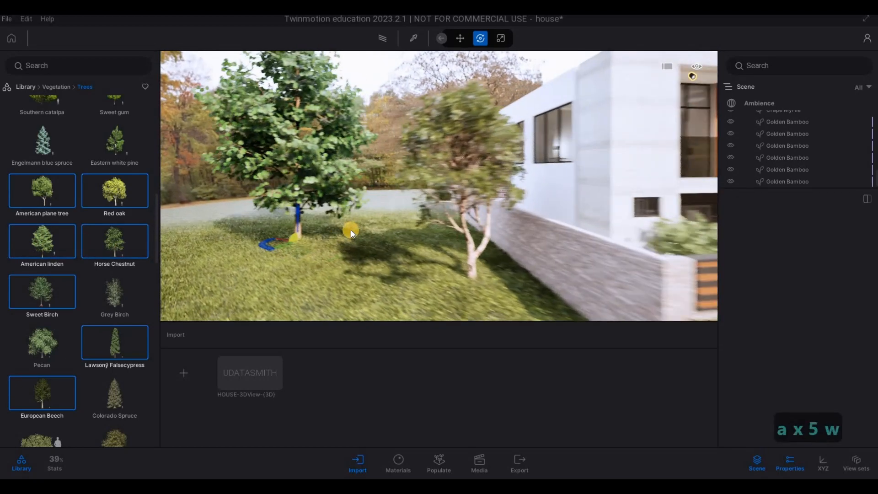
click(414, 204)
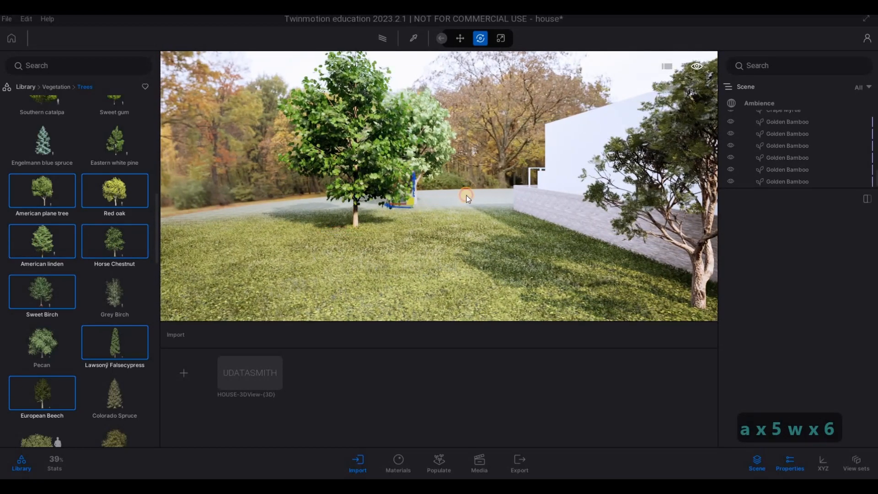
Step: Plant six more mixed trees across the back and outer edge of the lawn left of the house
click(467, 196)
click(406, 232)
click(255, 239)
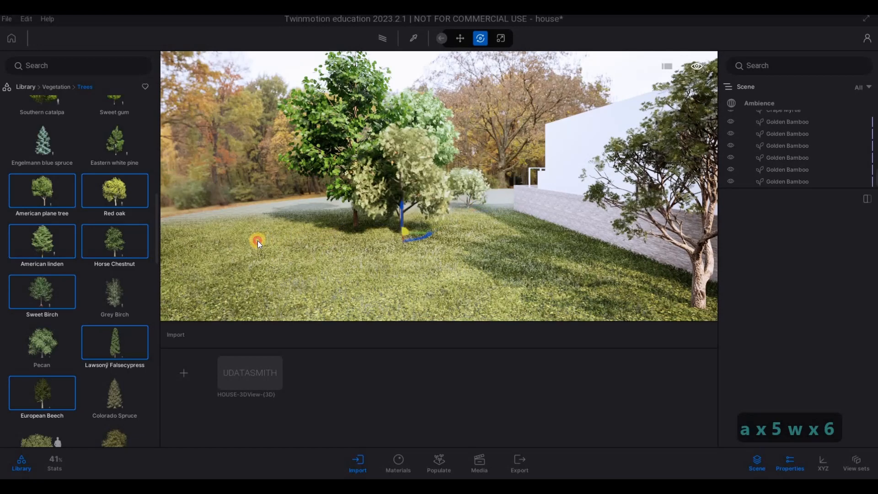
click(175, 254)
click(314, 227)
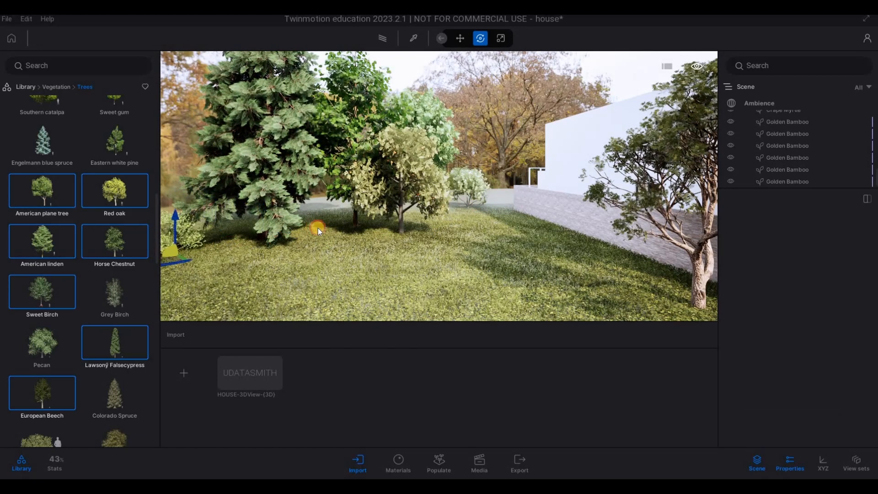
click(365, 225)
Step: Plant a small flowering tree beside the left boundary wall and more mixed trees behind it
key(d)
key(s)
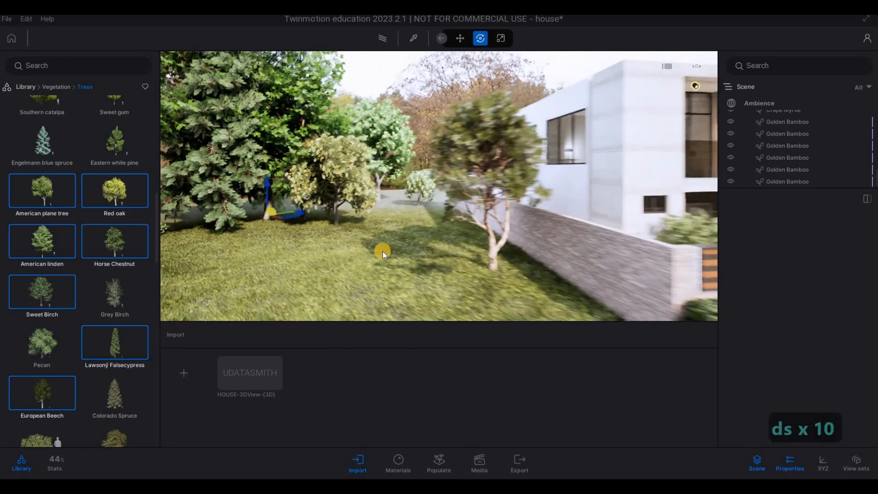
click(388, 260)
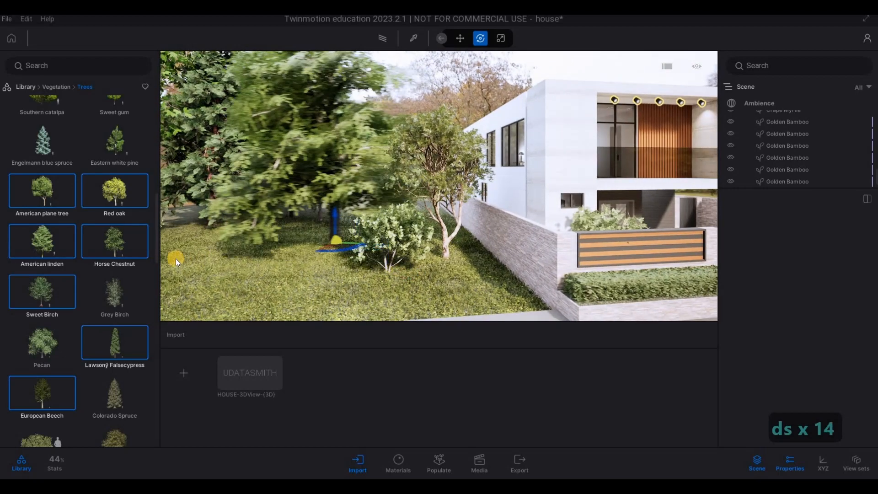
click(223, 249)
key(a)
key(a)
key(a)
key(a)
key(a)
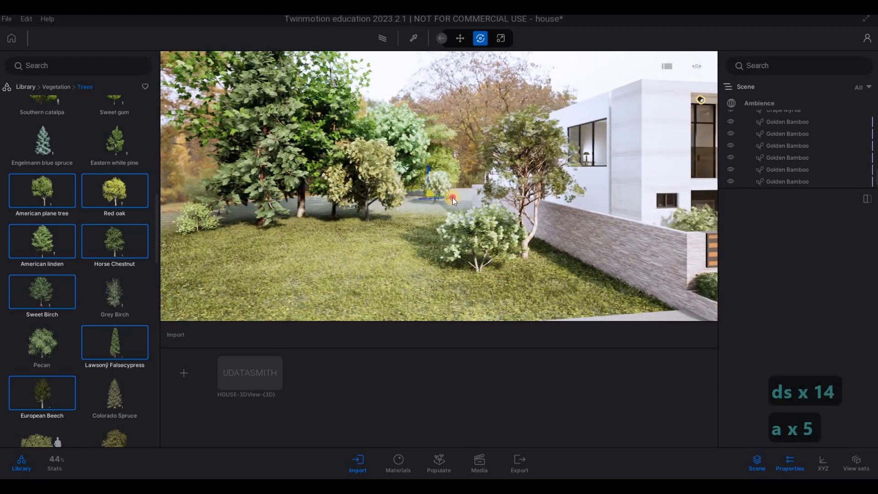
click(452, 196)
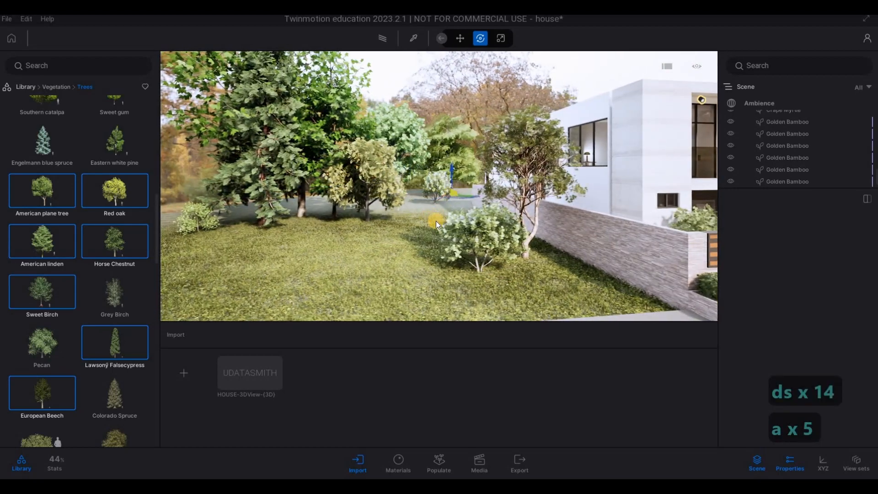
Step: Plant a conical conifer and a large spreading evergreen toward the street side of the left lawn
click(334, 256)
key(s)
click(217, 254)
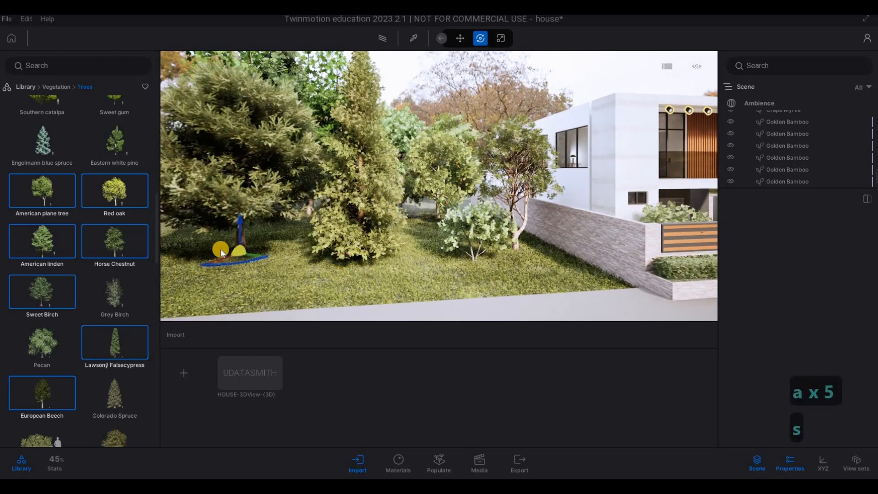
Step: Plant small flowering trees along the street edge of the left lawn and another tree farther back
key(a)
key(a)
key(a)
key(a)
key(a)
key(a)
key(a)
key(a)
key(a)
key(a)
key(a)
key(a)
key(a)
key(a)
key(a)
key(a)
key(a)
key(a)
key(a)
key(a)
key(a)
key(a)
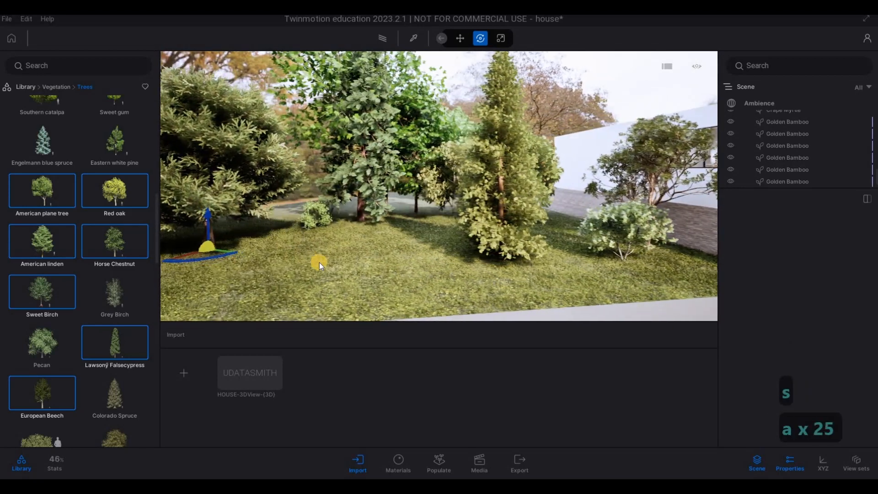
click(573, 280)
click(308, 277)
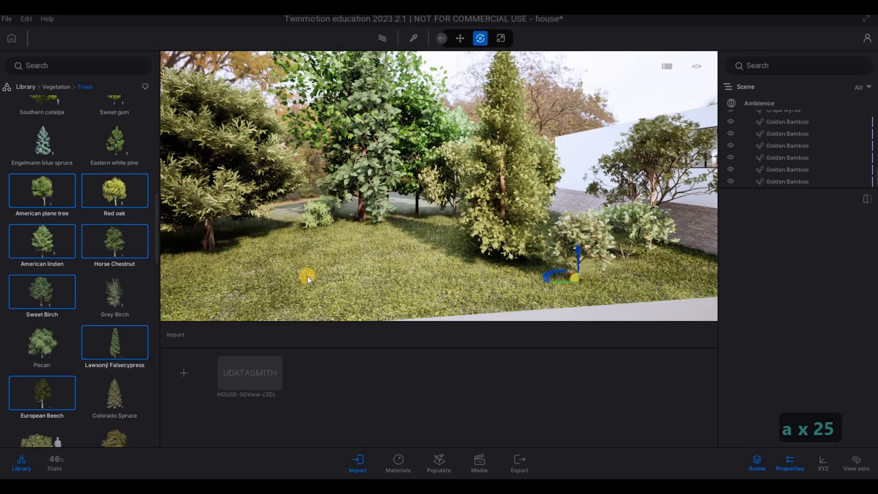
click(243, 297)
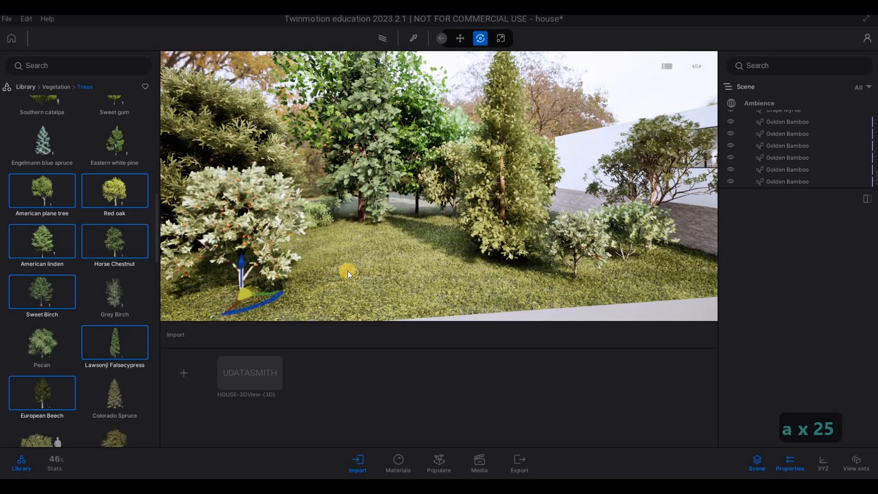
click(510, 194)
Step: Begin planting the same tree mix on the lawn to the right of the driveway's side wall
key(d)
key(d)
key(d)
key(d)
key(d)
key(d)
key(d)
key(d)
key(d)
key(d)
key(d)
key(d)
key(d)
key(d)
key(d)
key(d)
key(d)
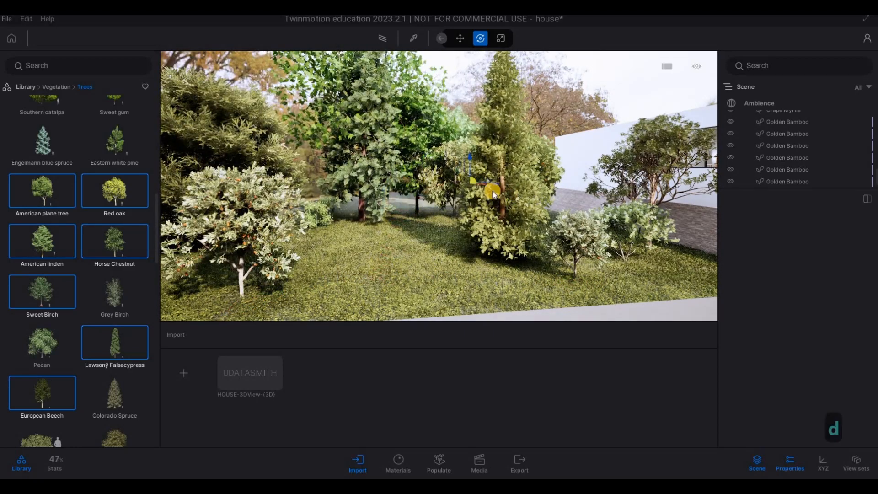
key(d)
key(d)
key(d)
key(d)
key(d)
key(d)
key(w)
key(w)
key(w)
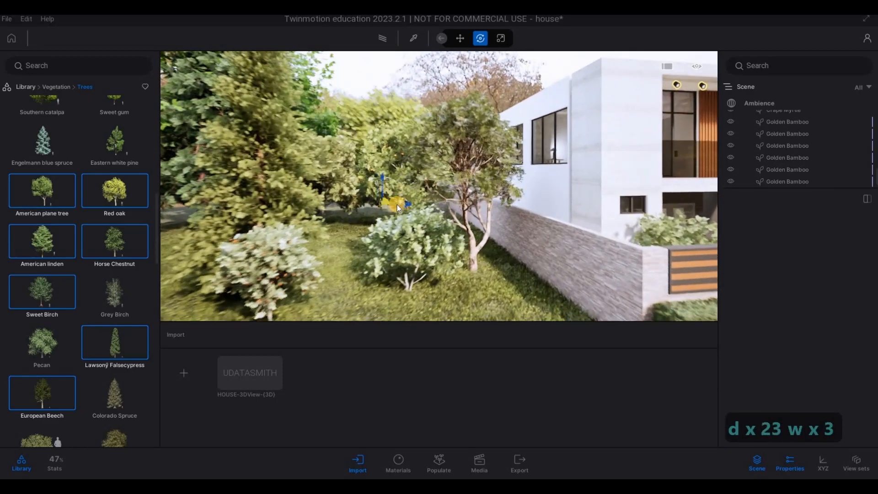
key(d)
key(d)
key(d)
key(d)
key(d)
key(d)
key(d)
key(d)
key(d)
key(d)
key(d)
key(d)
key(d)
key(d)
key(d)
key(d)
key(d)
key(d)
key(d)
key(d)
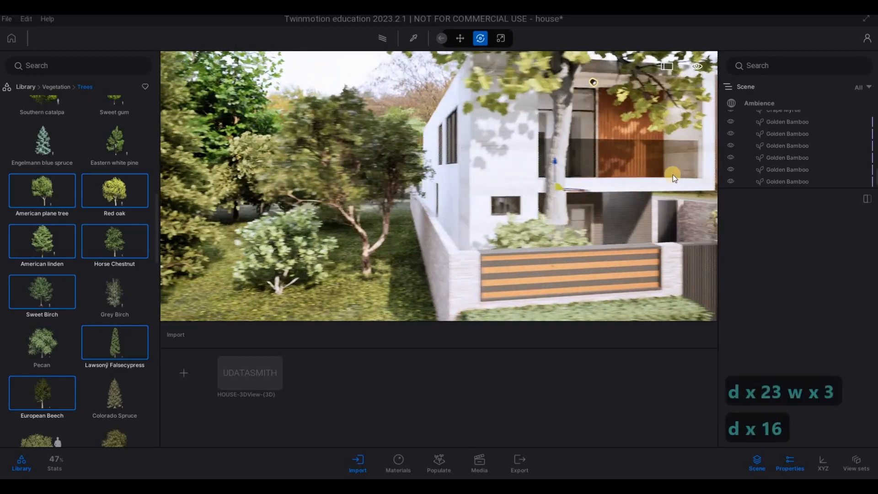
key(d)
key(d)
key(d)
key(d)
key(d)
key(d)
key(d)
key(d)
key(d)
key(d)
key(d)
key(d)
key(d)
key(d)
key(d)
key(d)
key(d)
key(d)
key(d)
key(d)
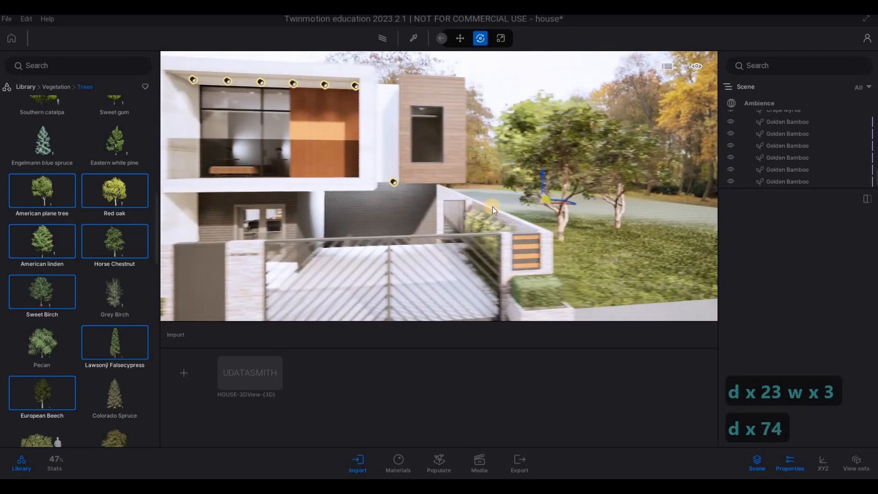
drag(496, 207, 637, 246)
Step: Fill the right lawn with mixed trees, placing small white-flowering ones near the street and larger ones behind
key(d)
key(d)
key(d)
key(d)
key(d)
key(d)
key(d)
key(d)
key(d)
key(d)
key(d)
key(d)
key(d)
key(d)
key(d)
key(d)
key(d)
key(d)
key(d)
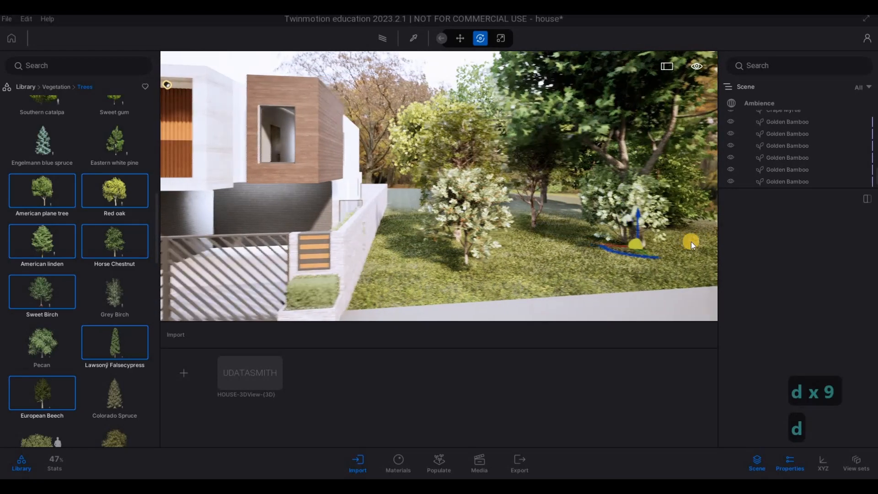
click(674, 237)
Step: Plant a narrow columnar tree next to the rear part of the right boundary wall
key(a)
key(w)
key(w)
key(w)
key(w)
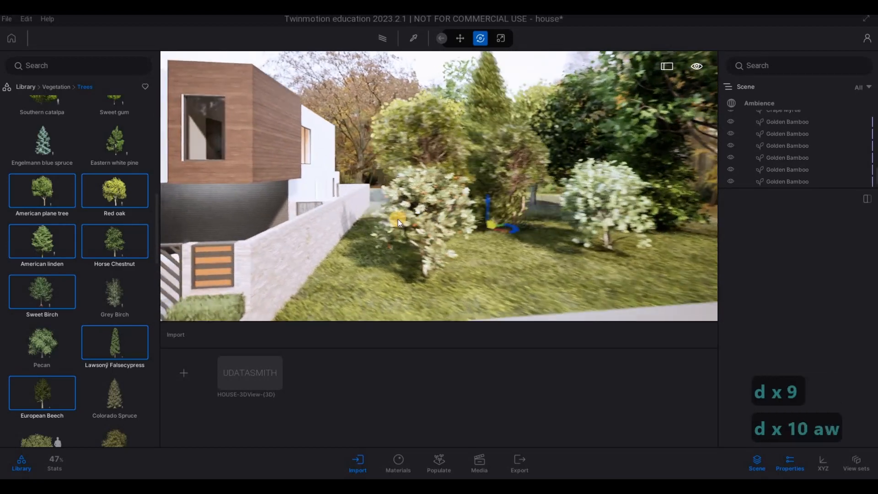
key(q)
click(402, 245)
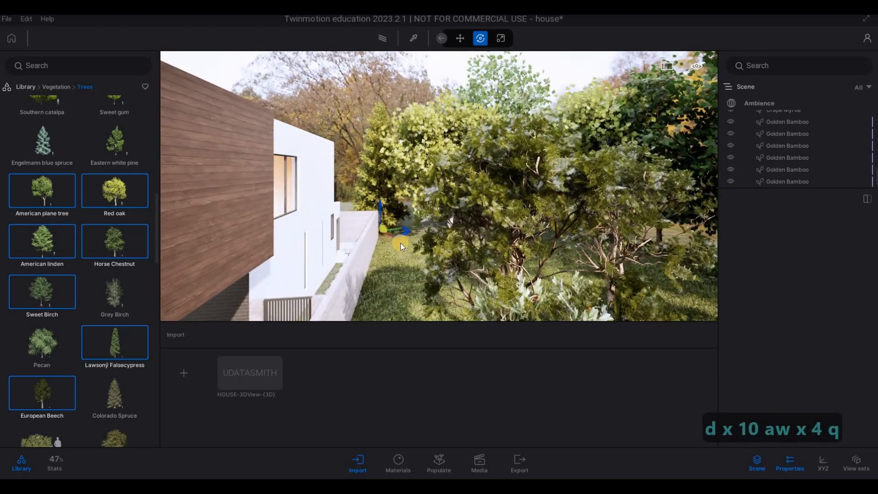
key(d)
key(a)
key(w)
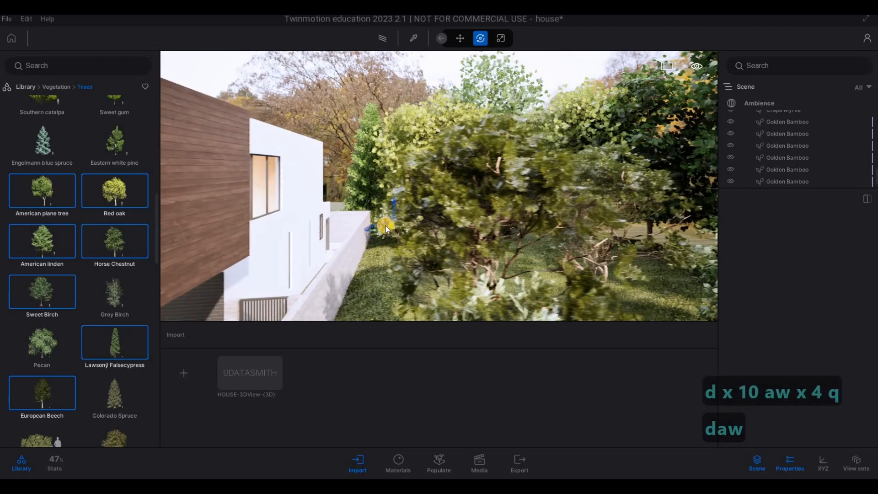
Step: Plant a small white-flowering tree by the rear side wall and a large orange-fruited tree behind the house
key(q)
key(d)
key(a)
key(w)
key(q)
key(d)
key(a)
key(w)
key(q)
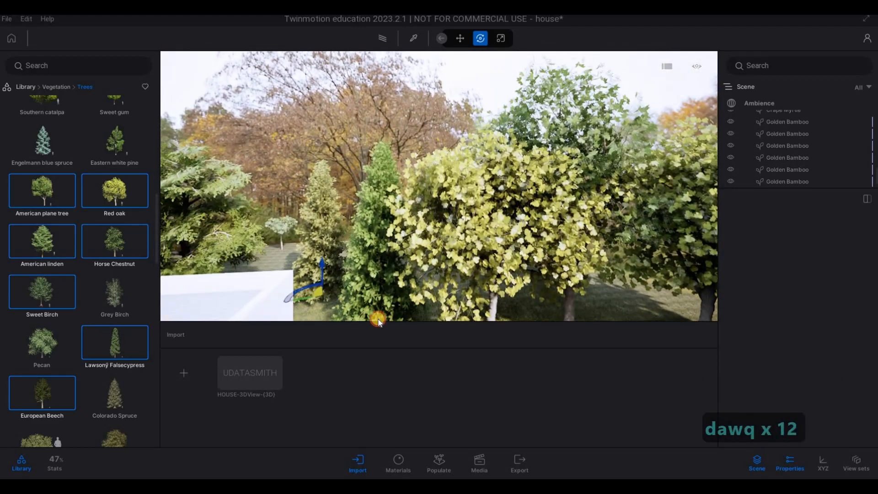
key(d)
key(s)
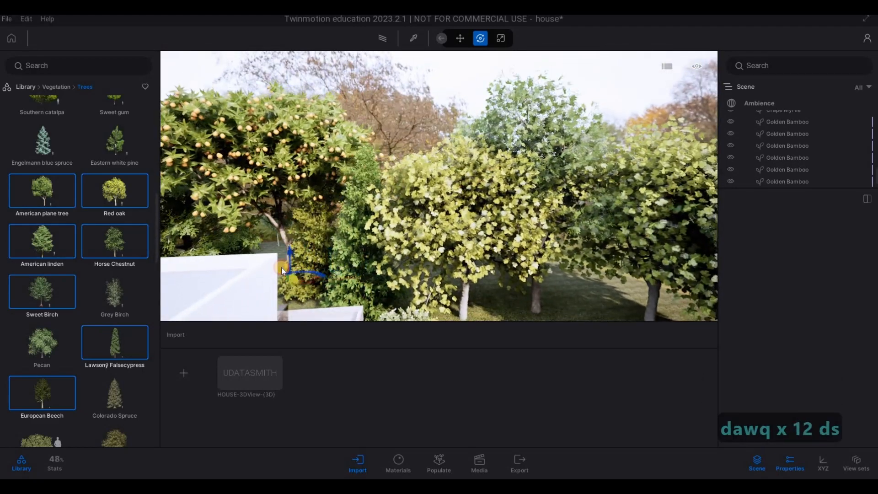
Step: Plant a tall slender tree among the trees in the middle of the right lawn
key(s)
key(s)
key(s)
key(s)
key(s)
key(e)
key(e)
key(e)
key(e)
key(e)
key(e)
key(e)
key(e)
key(e)
key(e)
key(e)
key(e)
key(e)
key(e)
key(e)
key(e)
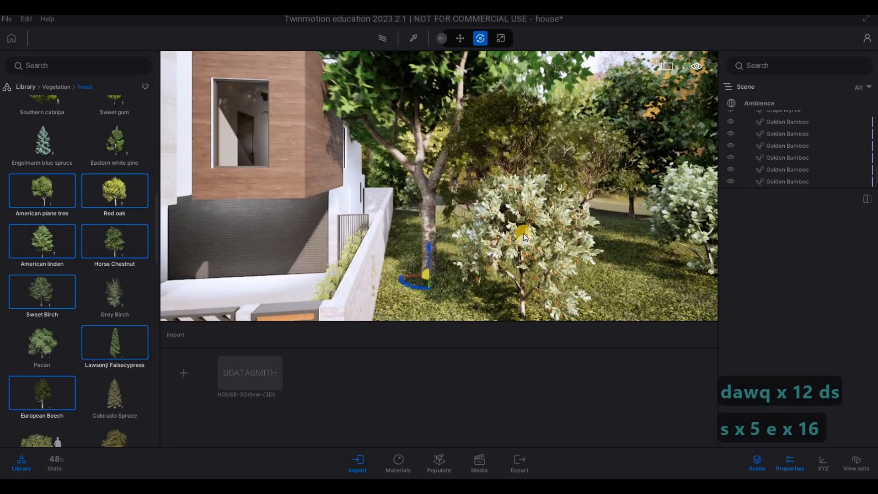
drag(523, 233, 538, 221)
key(d)
key(s)
key(s)
key(s)
key(s)
key(s)
key(s)
key(s)
key(s)
key(s)
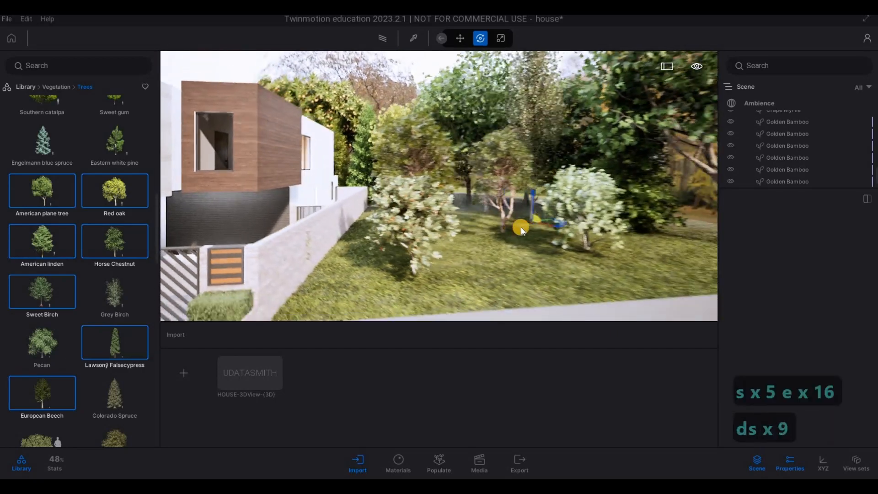
Step: Plant another mixed tree behind the white-flowering ones on the right lawn
key(a)
key(d)
key(w)
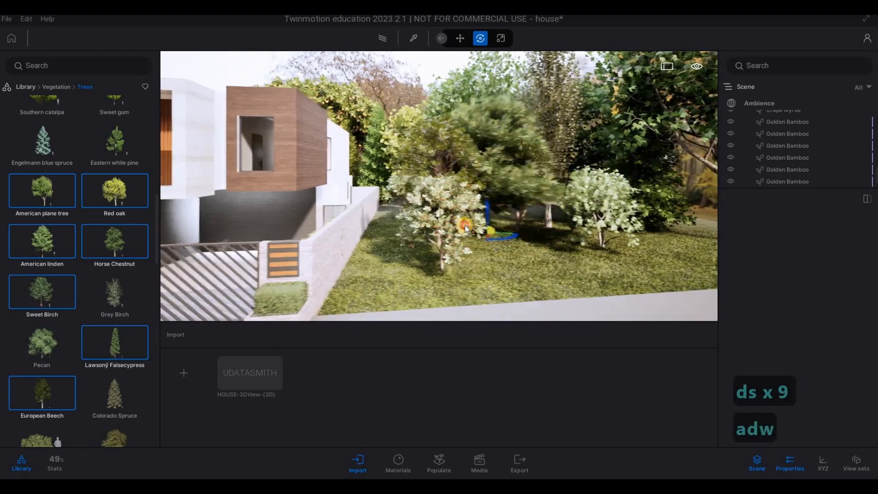
key(s)
Step: Inspect the planting on both sides of the house from across the street
key(s)
key(s)
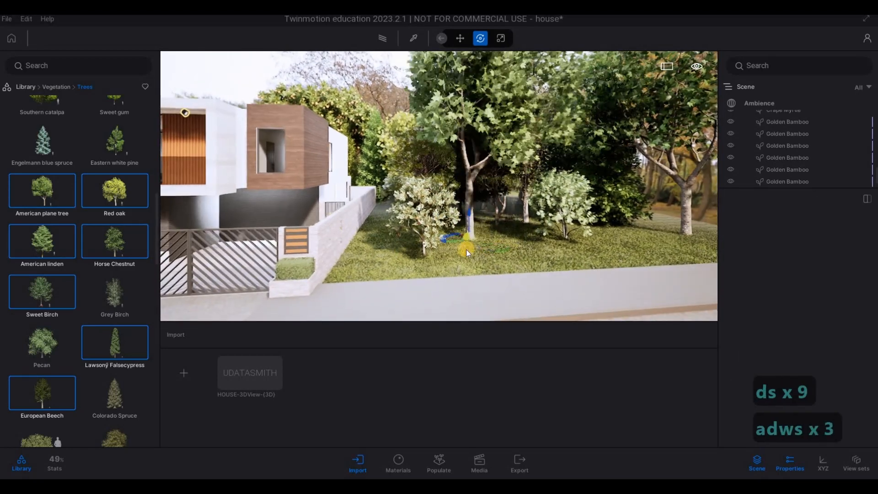
key(s)
key(s)
key(s)
key(s)
key(s)
key(s)
key(s)
key(s)
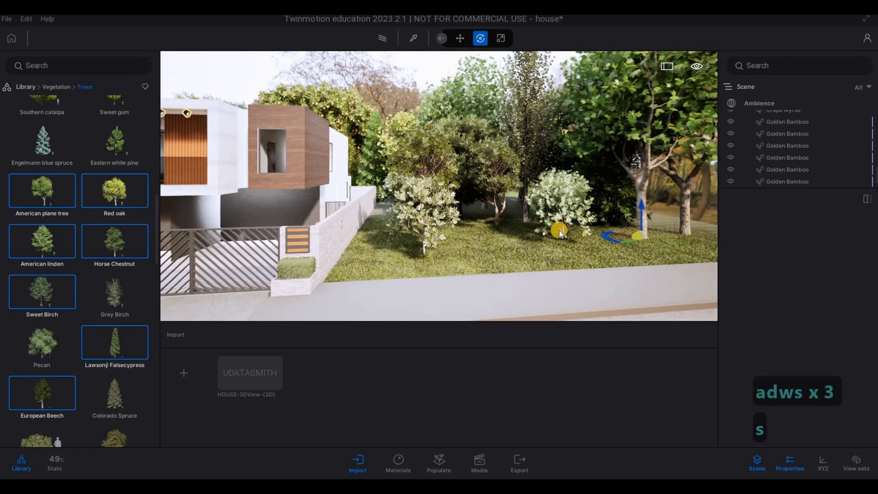
key(a)
key(a)
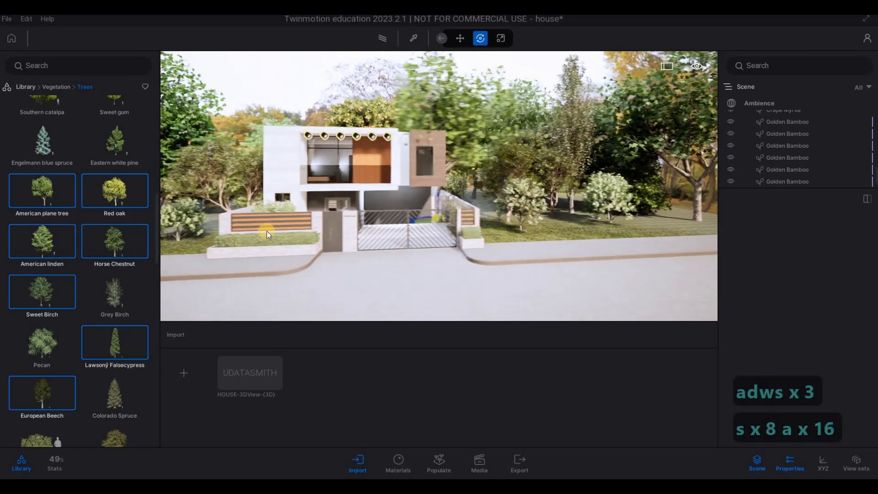
key(a)
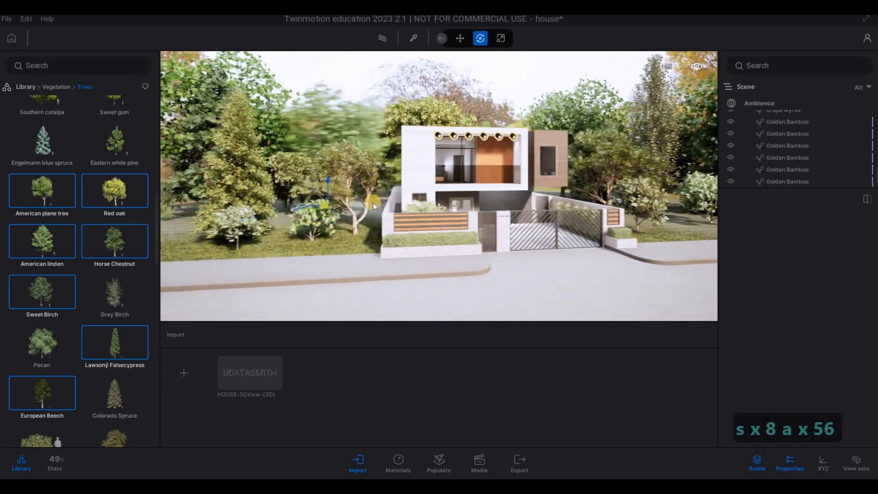
key(a)
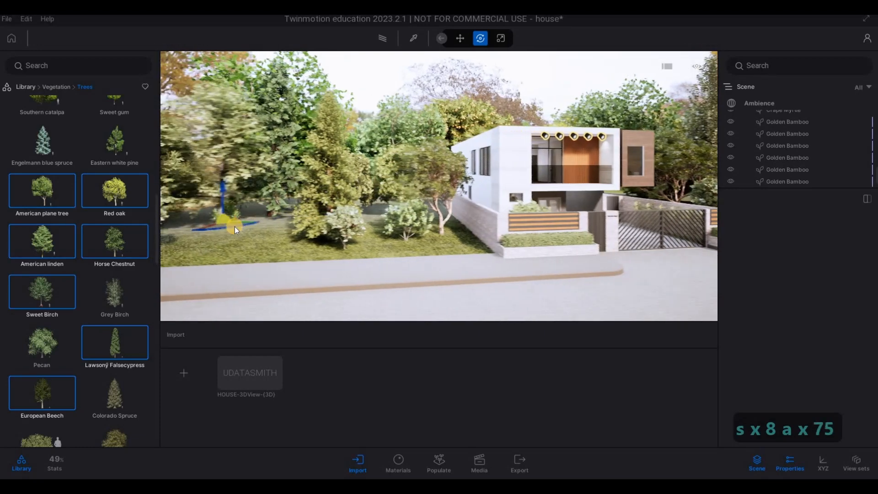
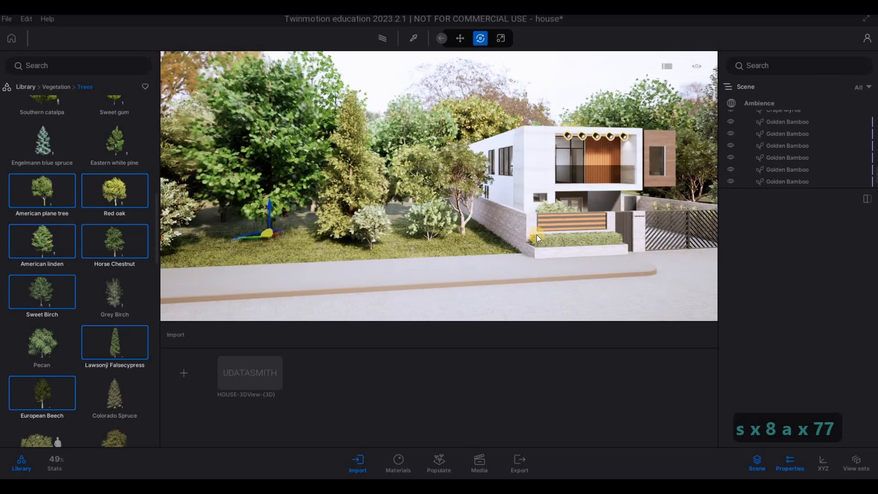
Step: Plant a broad-leaved tree on the bare stretch of lawn across the street from the house
key(s)
right_drag(243, 229, 444, 209)
right_drag(390, 192, 488, 211)
key(a)
key(a)
key(a)
key(a)
key(a)
key(a)
key(a)
key(a)
key(a)
key(a)
key(a)
key(a)
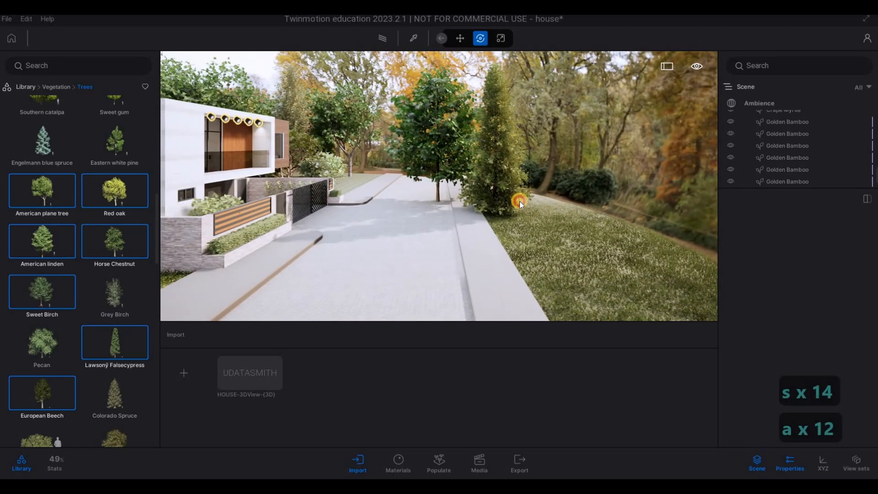
key(d)
key(w)
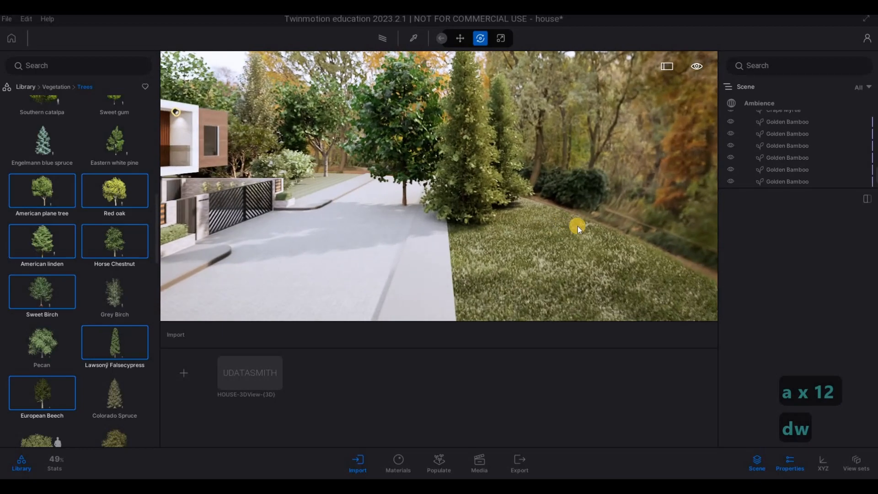
key(s)
key(d)
right_drag(548, 243, 504, 260)
key(d)
key(d)
click(526, 275)
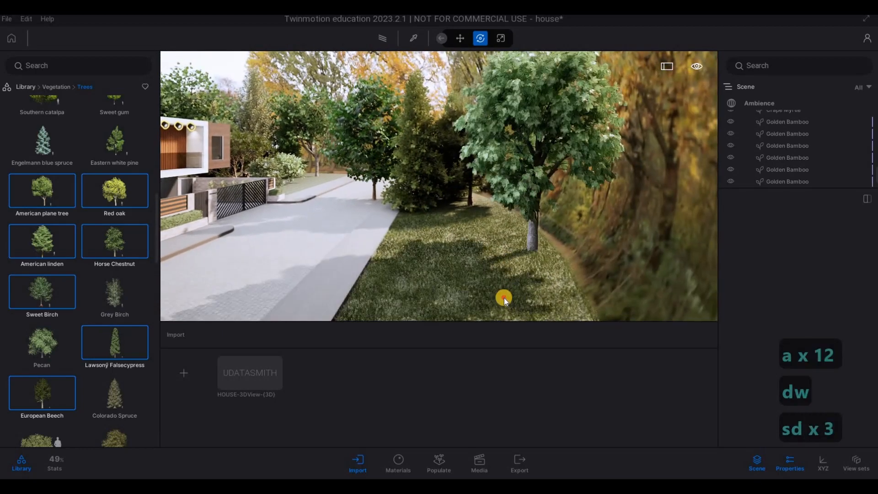
Step: Plant pale-leaved trees on the nearer part of the lawn across the street
right_drag(504, 298, 513, 294)
key(s)
click(503, 298)
key(s)
key(a)
key(a)
key(a)
key(a)
key(a)
key(a)
key(a)
key(a)
key(a)
key(a)
key(a)
key(a)
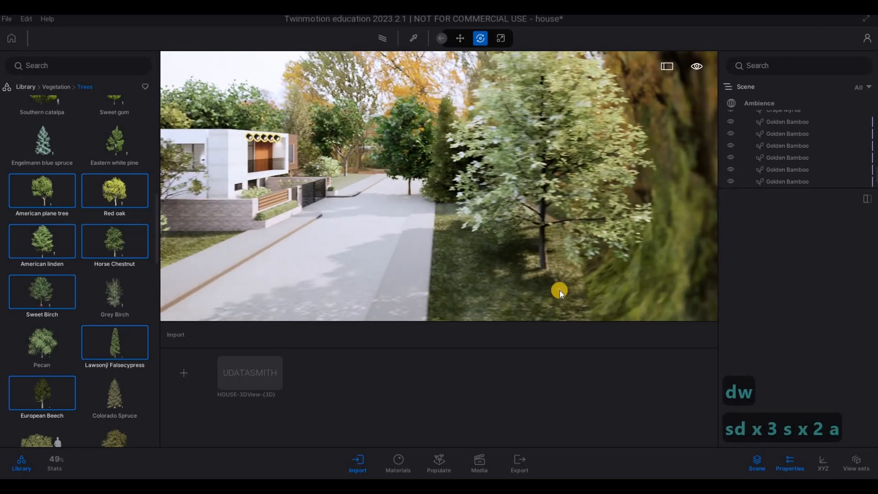
key(s)
click(507, 263)
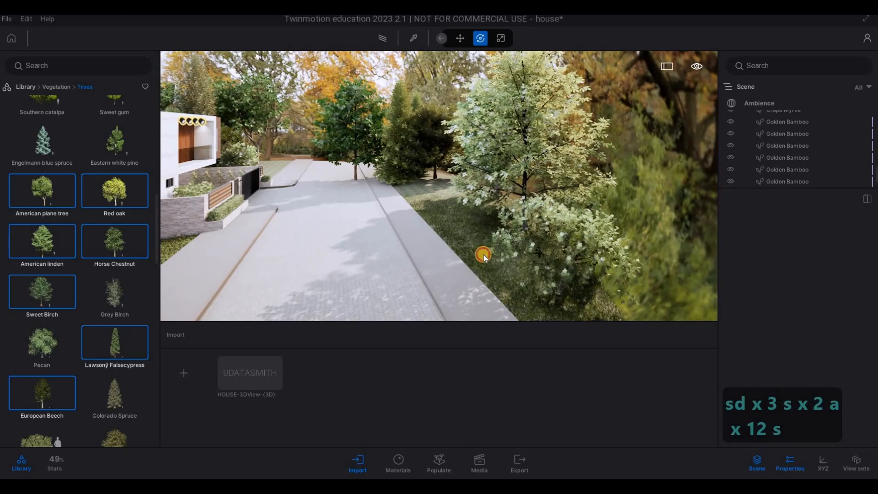
Step: Fill the gaps between the new trees along the street-side lawn with more mixed trees
click(432, 209)
key(w)
key(a)
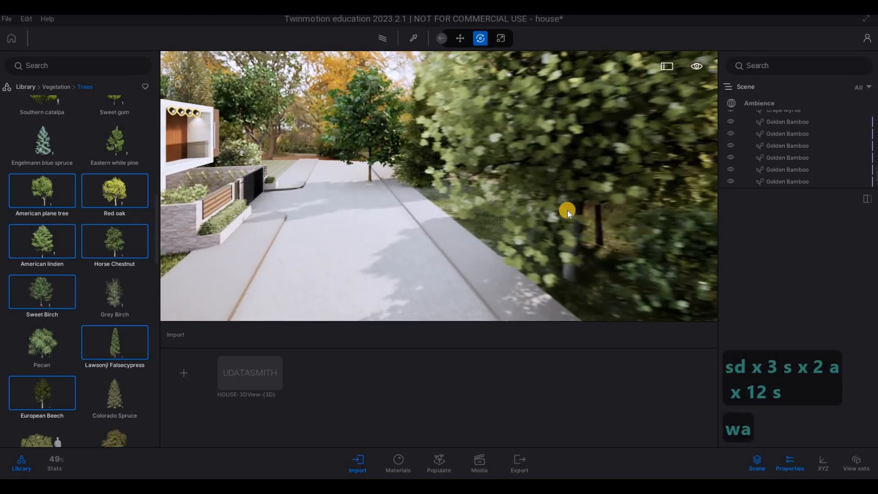
key(a)
key(a)
key(a)
key(a)
key(a)
key(a)
key(a)
key(a)
key(a)
key(a)
key(a)
key(a)
click(539, 199)
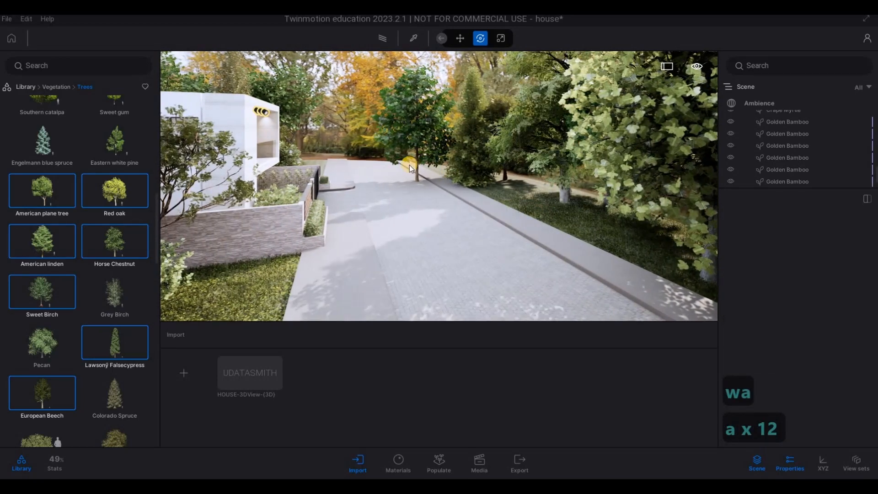
Step: Delete the American linden standing on the pavement beside the road
key(w)
key(w)
key(w)
key(w)
key(w)
key(w)
key(Escape)
key(Escape)
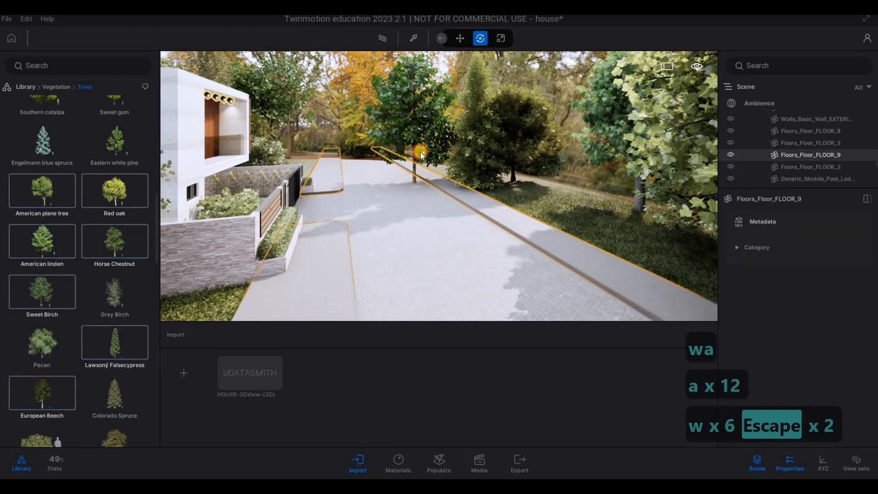
click(416, 155)
key(Delete)
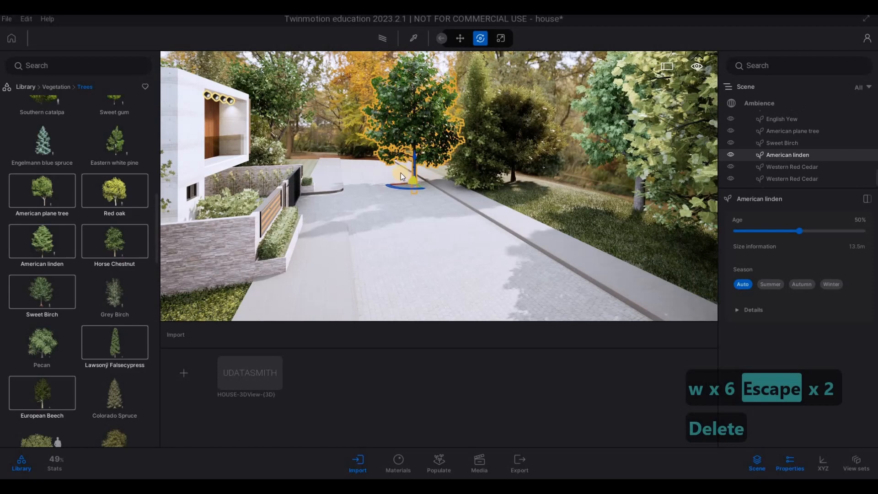
key(Delete)
Step: Plant a mix of American plane tree, Red oak, Eastern white pine and Engelmann blue spruce at the far end of the lawn across the street
key(w)
key(a)
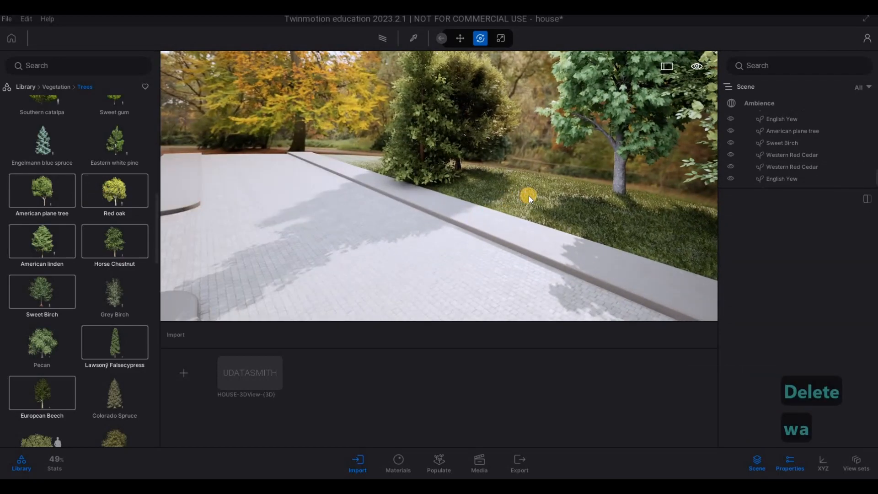
click(529, 196)
click(49, 189)
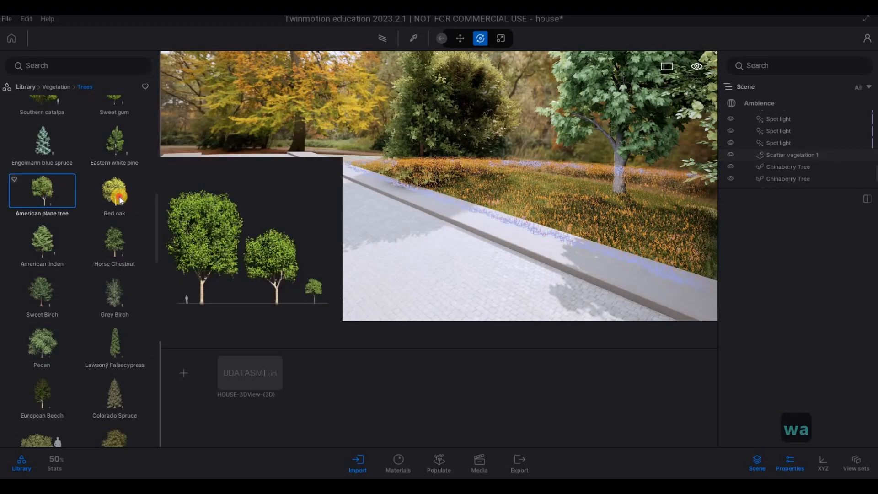
ctrl+click(118, 195)
shift+click(53, 151)
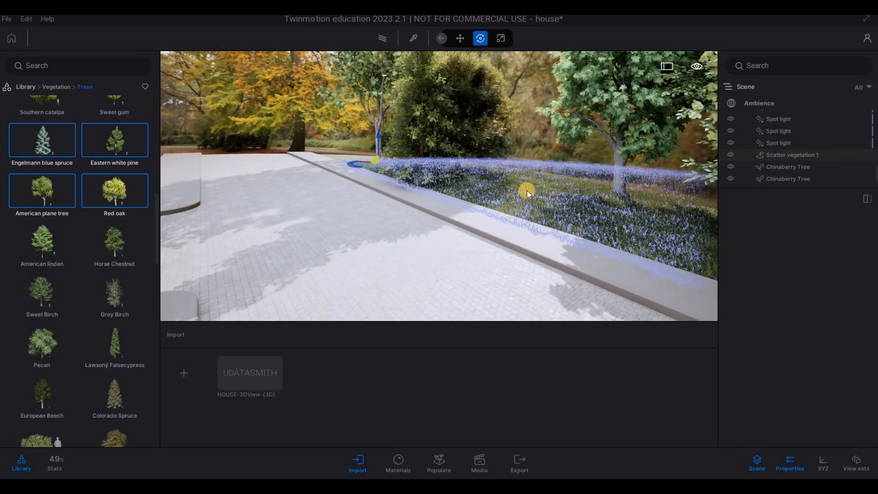
click(524, 188)
drag(525, 182, 562, 199)
drag(374, 170, 359, 155)
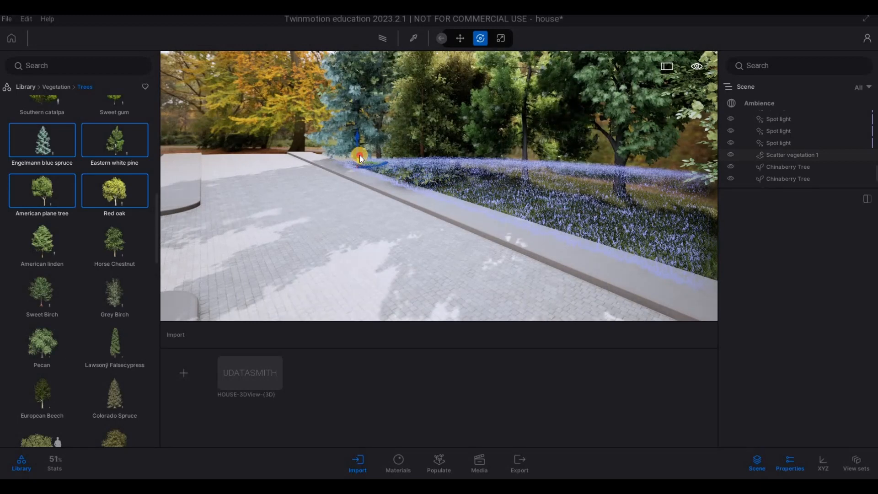
Step: Plant Vine maples behind the white-flowering shrubs on the lawn beside the house
key(d)
right_drag(216, 180, 240, 149)
key(s)
key(s)
key(s)
key(s)
key(s)
key(s)
key(s)
key(s)
key(s)
key(w)
key(d)
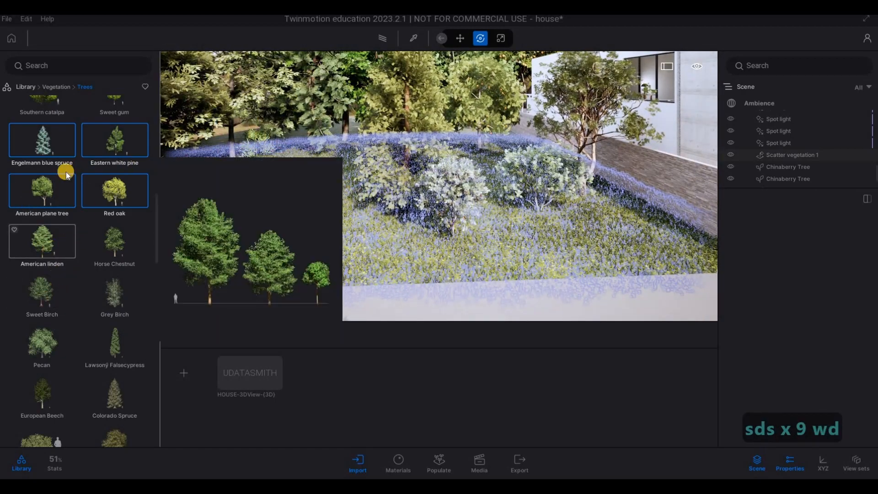
scroll(55, 160, up, 2)
key(s)
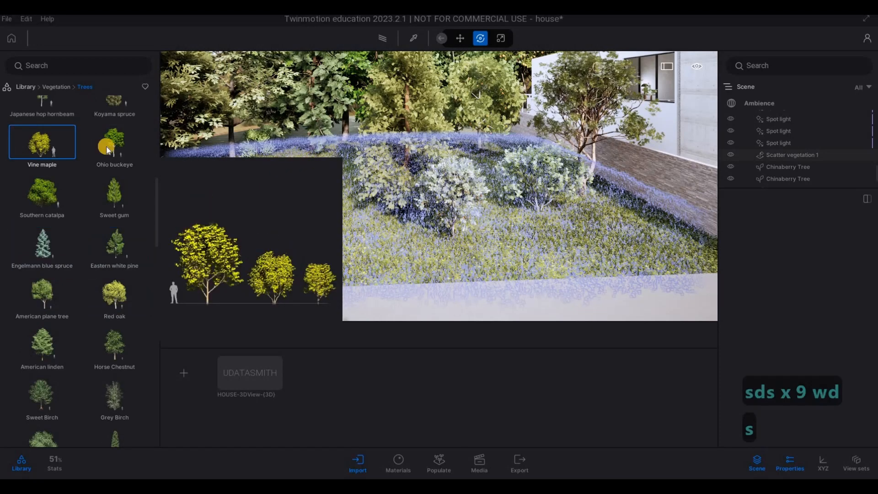
key(a)
drag(364, 163, 403, 182)
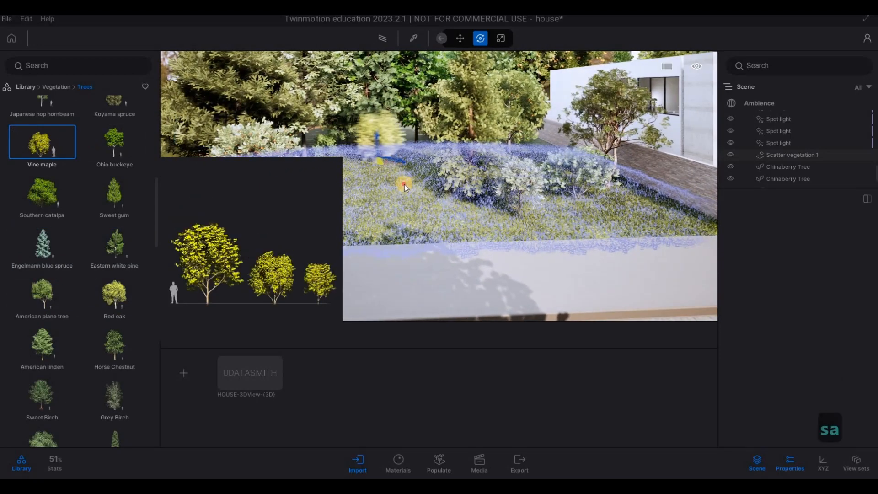
key(Escape)
key(Escape)
key(Escape)
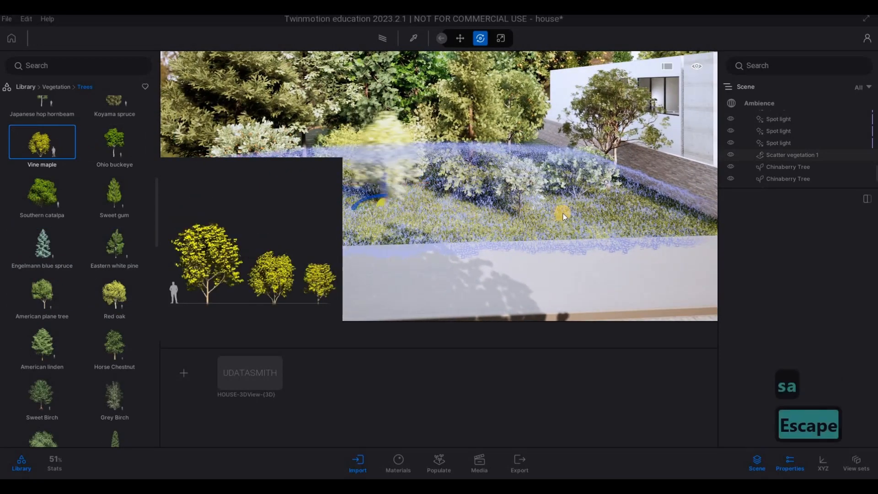
key(Escape)
Step: Plant another Vine maple closer to the house's side wall and end the tree placement
key(d)
key(d)
key(d)
key(d)
key(d)
key(d)
key(d)
key(d)
key(d)
key(d)
key(d)
key(d)
key(d)
key(d)
key(d)
key(d)
key(d)
key(d)
key(d)
key(d)
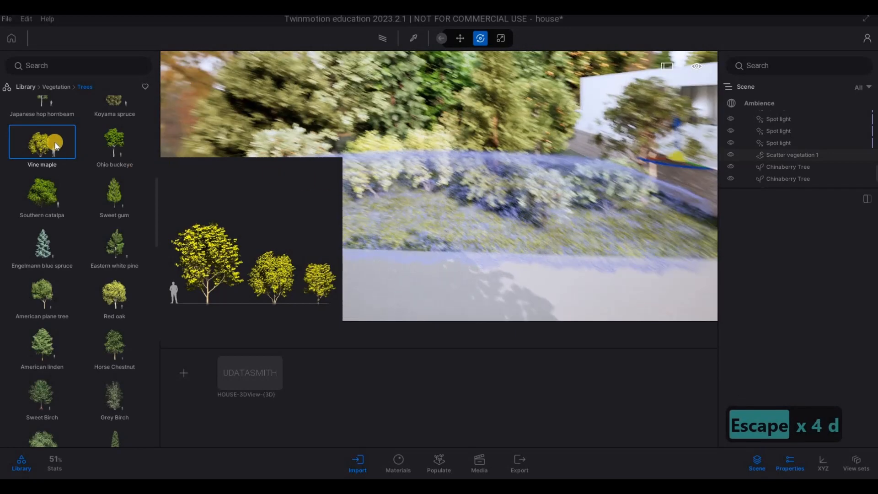
key(d)
key(d)
key(d)
key(d)
key(d)
key(d)
key(d)
key(d)
key(d)
key(d)
key(d)
key(d)
key(d)
key(d)
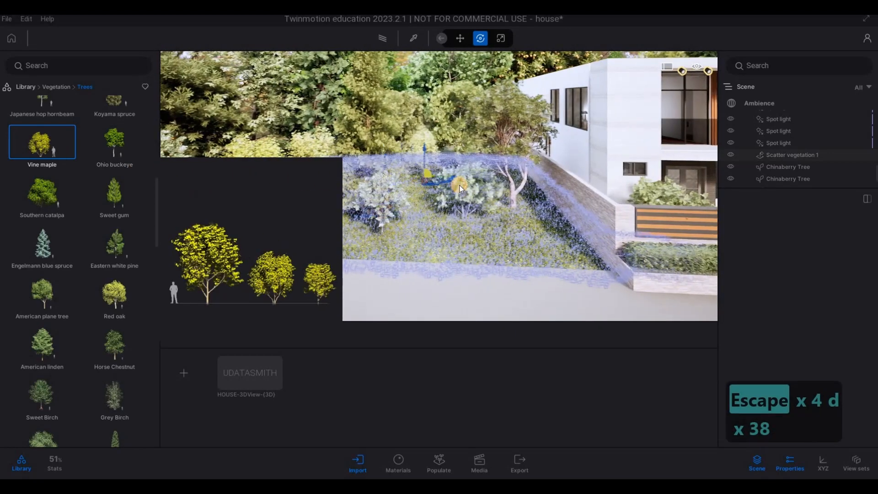
click(459, 185)
key(s)
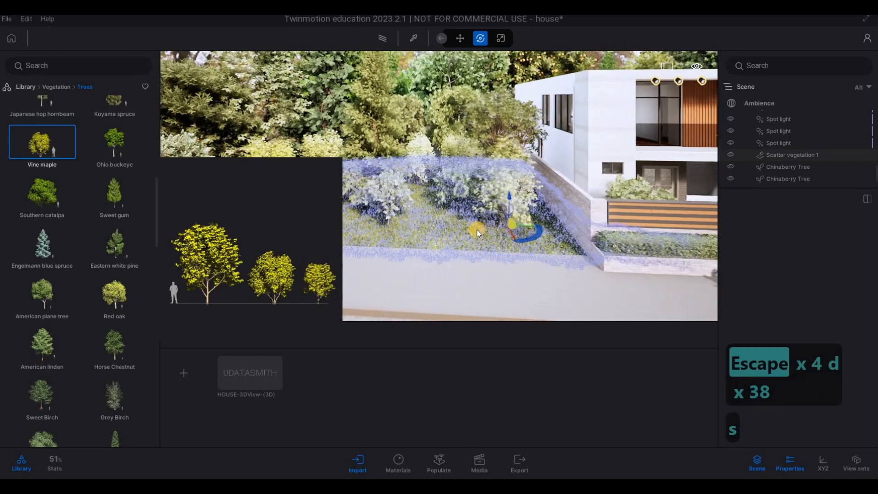
key(Escape)
key(Escape)
key(Escape)
middle_drag(490, 220, 518, 227)
key(Escape)
click(451, 230)
key(Escape)
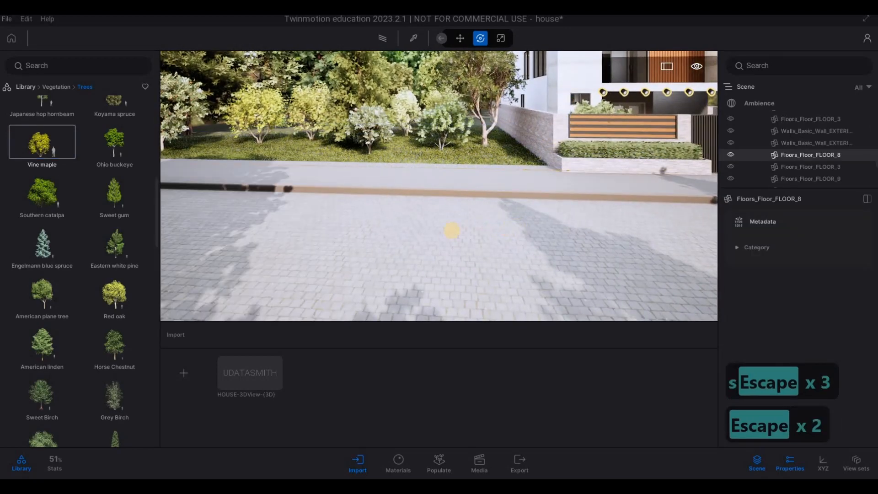
Step: Park the Break 01 car from the vehicle library on the driveway, beside the bamboo-lined wall
key(d)
key(d)
key(d)
key(d)
key(d)
key(d)
key(d)
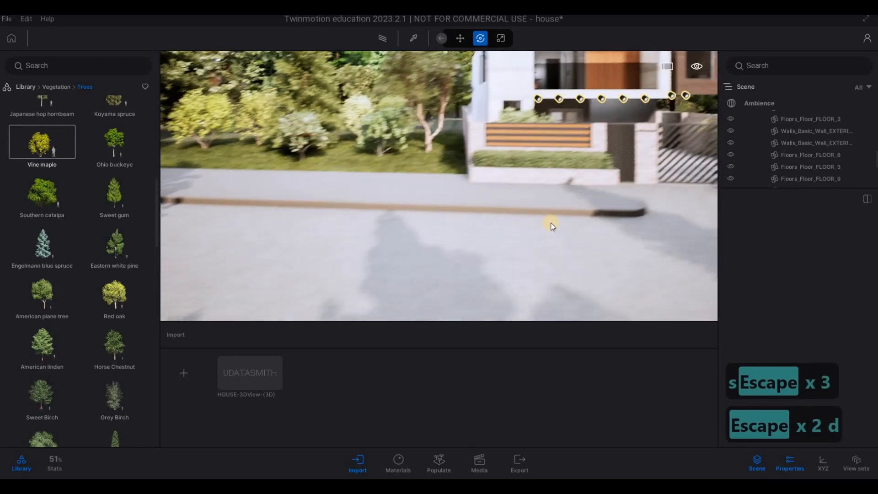
right_drag(550, 225, 550, 229)
key(w)
key(q)
key(a)
key(d)
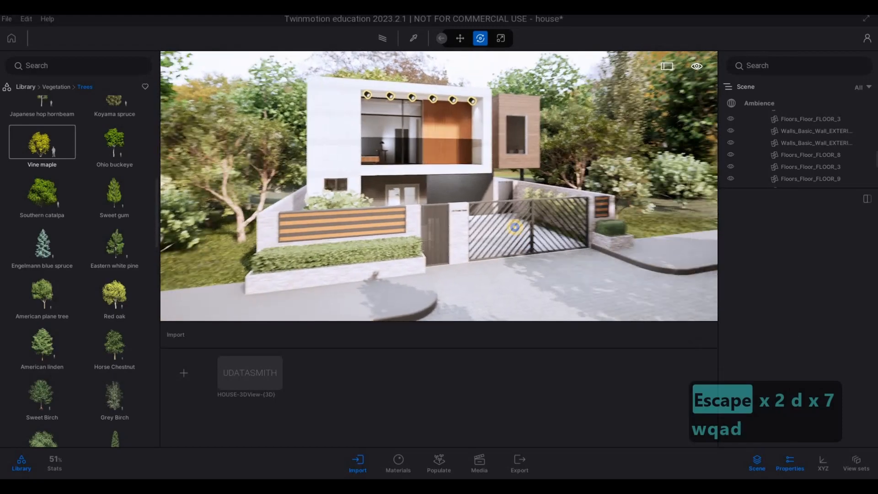
key(s)
key(e)
key(w)
key(w)
key(q)
key(d)
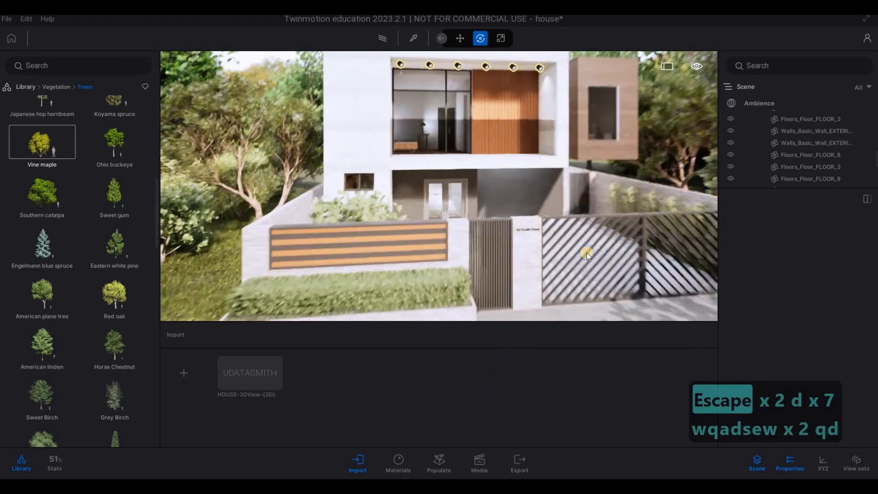
key(w)
key(w)
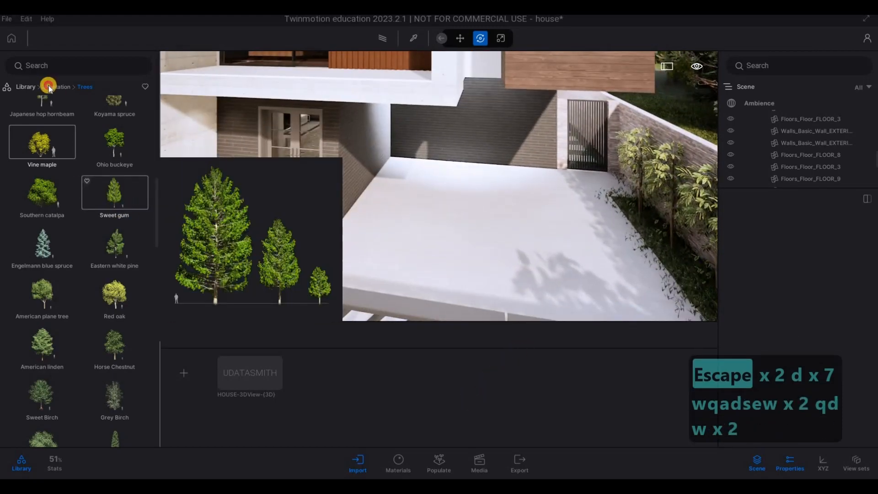
click(48, 86)
right_click(91, 155)
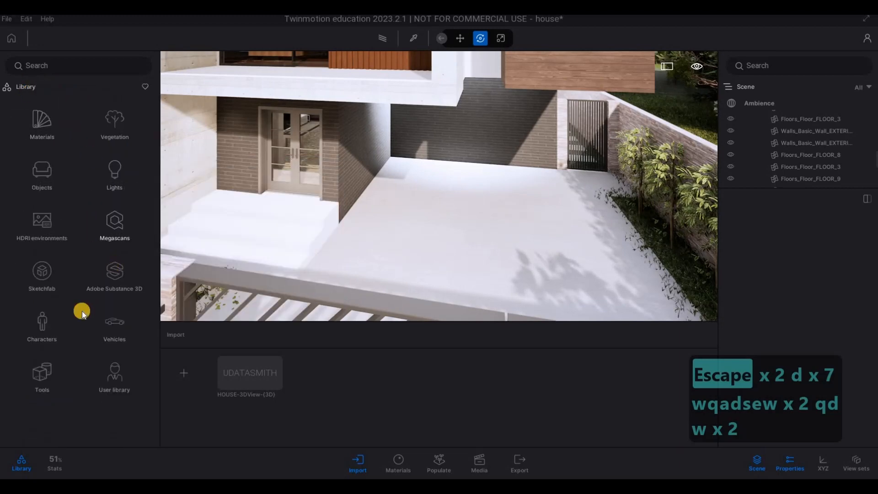
click(115, 325)
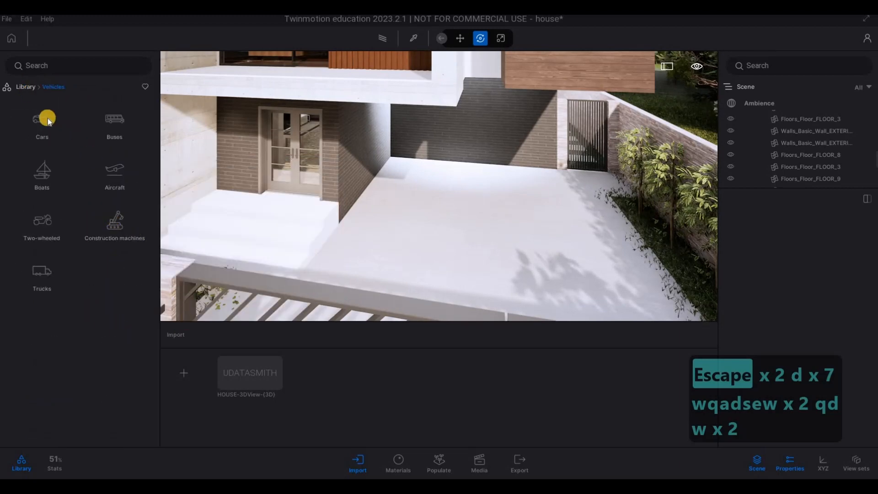
drag(430, 174, 571, 242)
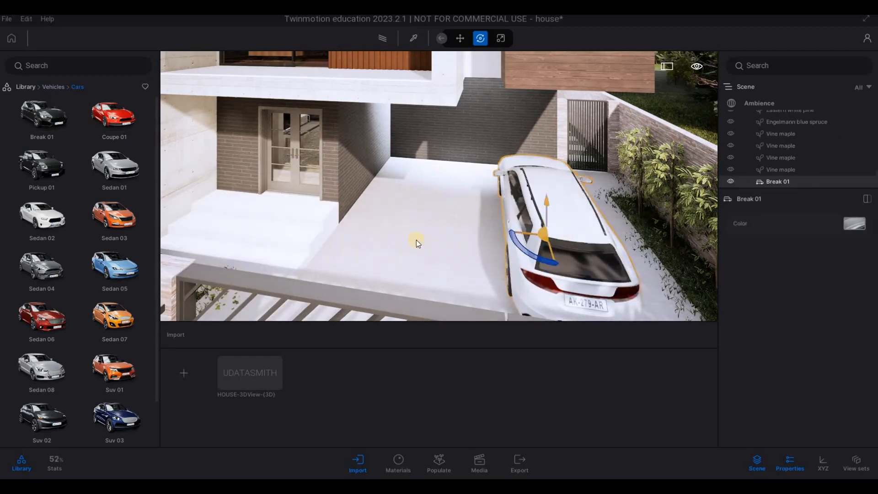
Step: Park the Coupe 01 car next to the Break 01, on the entrance side, and rotate it 180°
drag(120, 131, 411, 226)
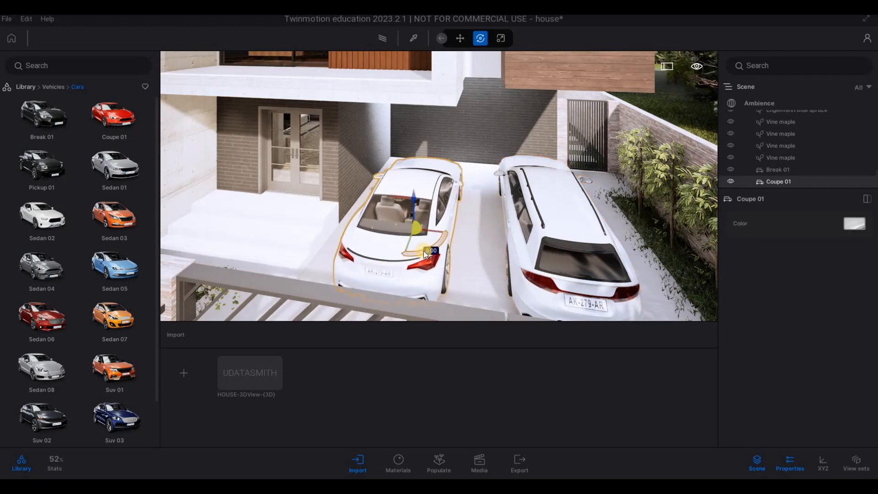
text(0)
key(Return)
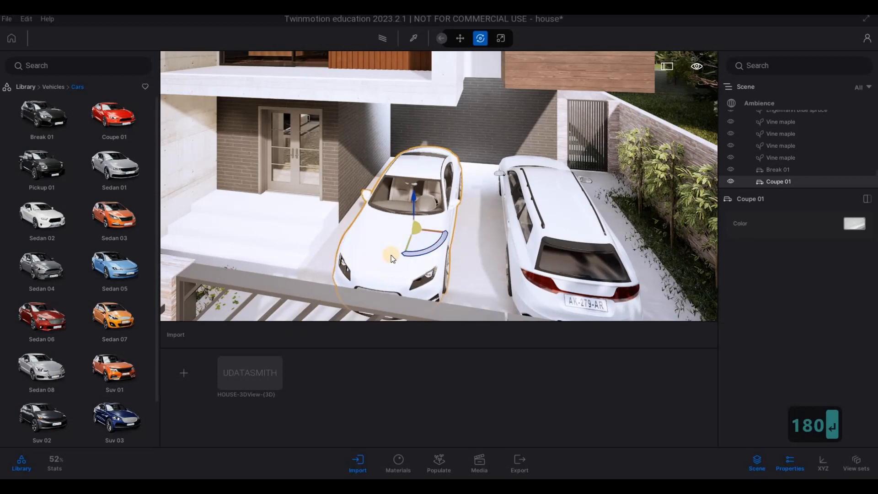
key(a)
key(Escape)
Step: Change the Coupe 01's body color to Black
key(Escape)
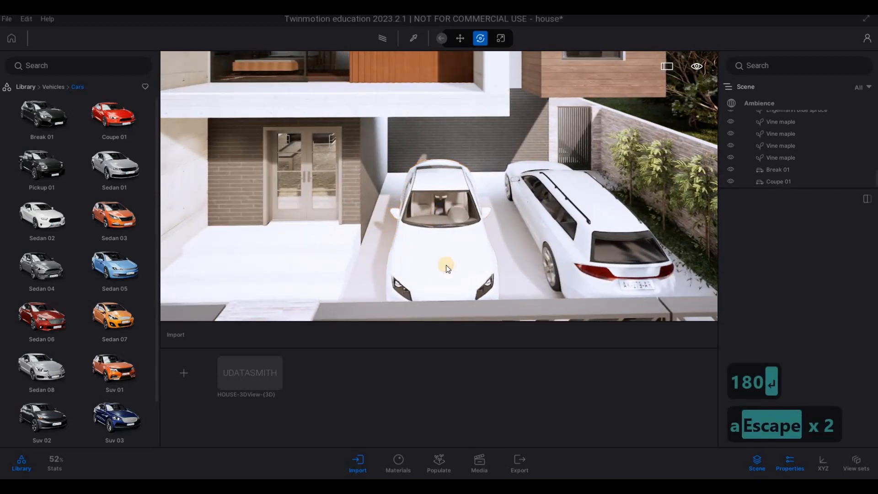
click(429, 289)
right_drag(704, 204, 497, 240)
key(Escape)
key(Escape)
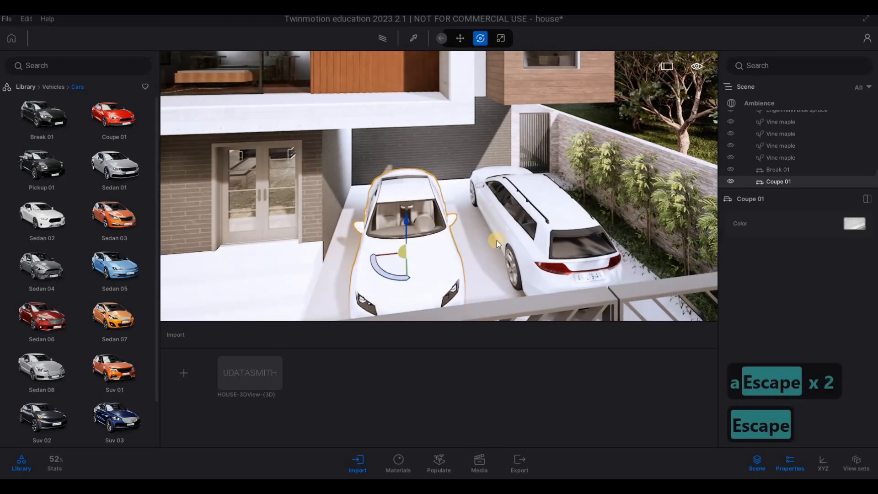
key(e)
key(a)
key(w)
key(q)
key(q)
key(q)
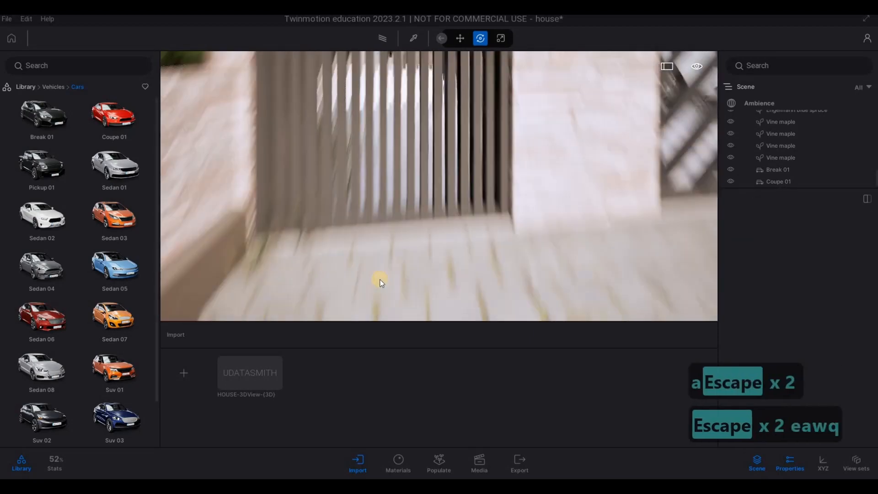
key(a)
click(488, 293)
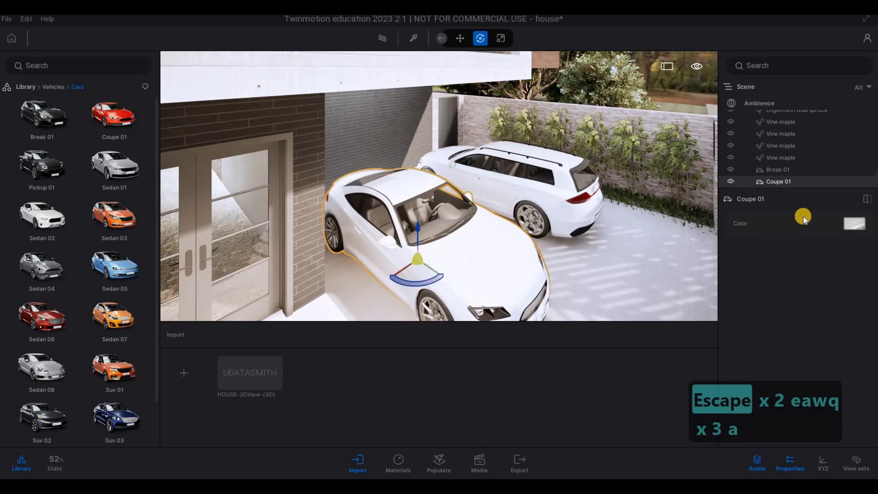
click(851, 224)
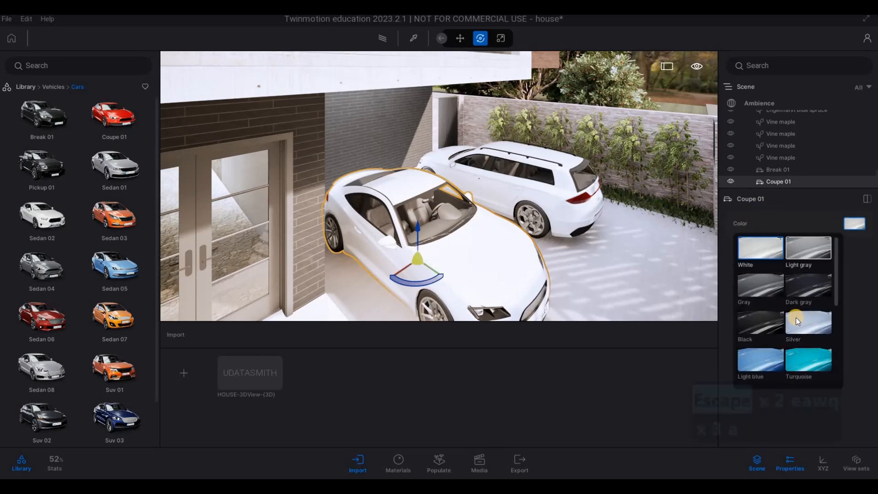
scroll(784, 331, down, 2)
scroll(768, 280, up, 3)
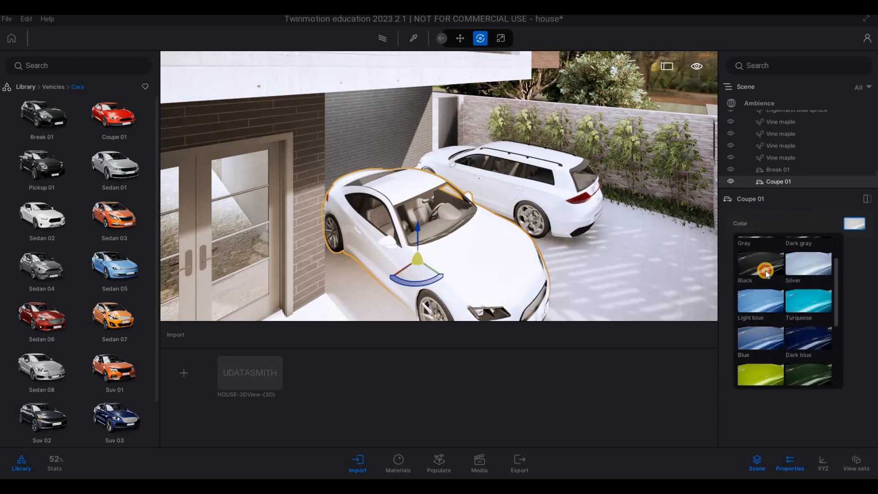
Step: Change the Break 01's body color to Coral
click(557, 222)
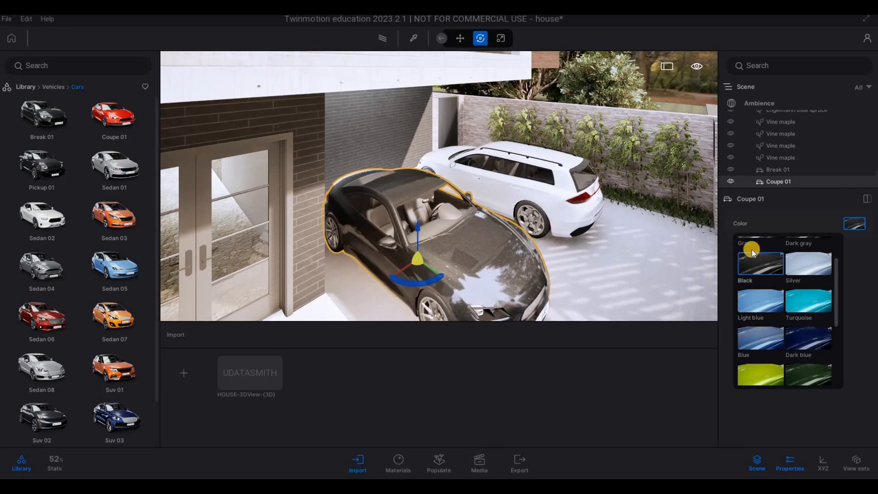
click(846, 224)
click(849, 224)
click(852, 226)
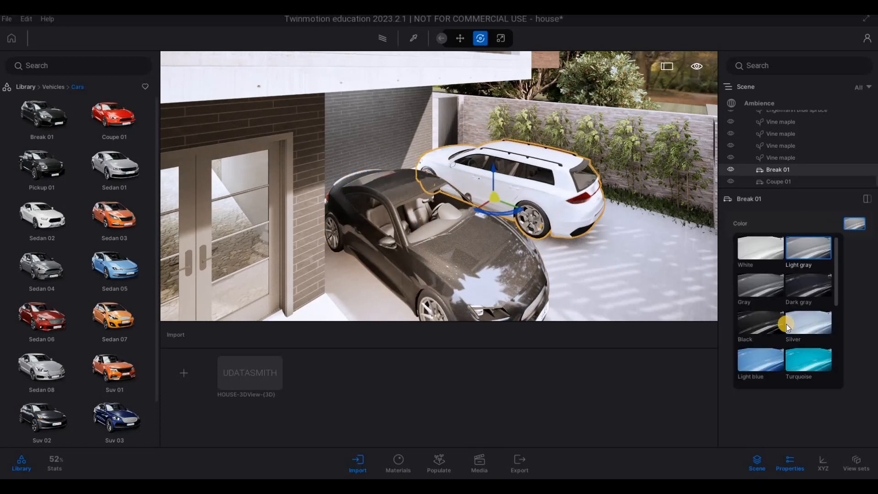
scroll(770, 334, down, 5)
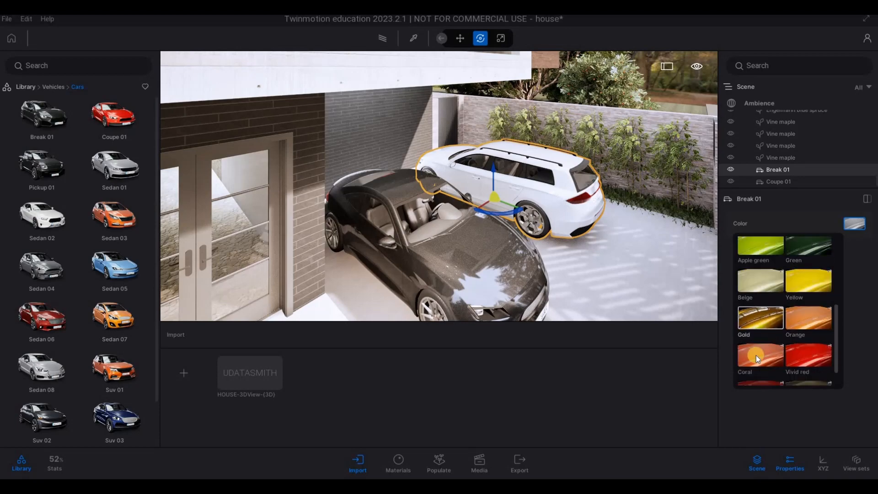
click(756, 355)
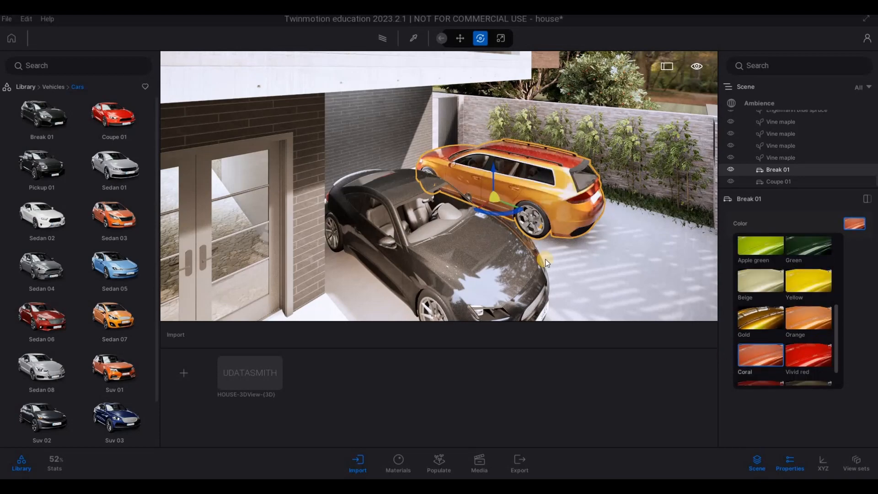
Step: Inspect the recolored cars behind the gate and the whole house front from the driveway and the street
key(d)
key(d)
key(d)
key(d)
key(d)
key(d)
key(Escape)
key(d)
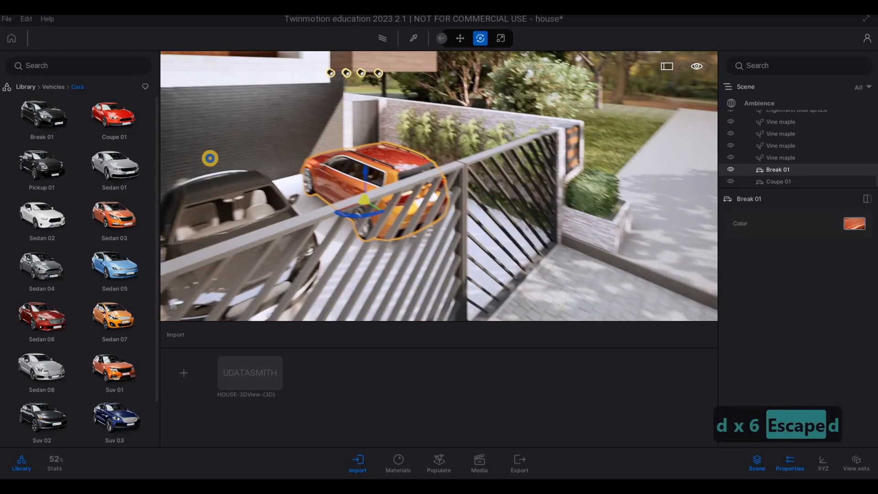
key(s)
key(s)
key(s)
key(s)
key(s)
key(s)
key(s)
key(s)
key(s)
key(a)
key(e)
key(d)
key(w)
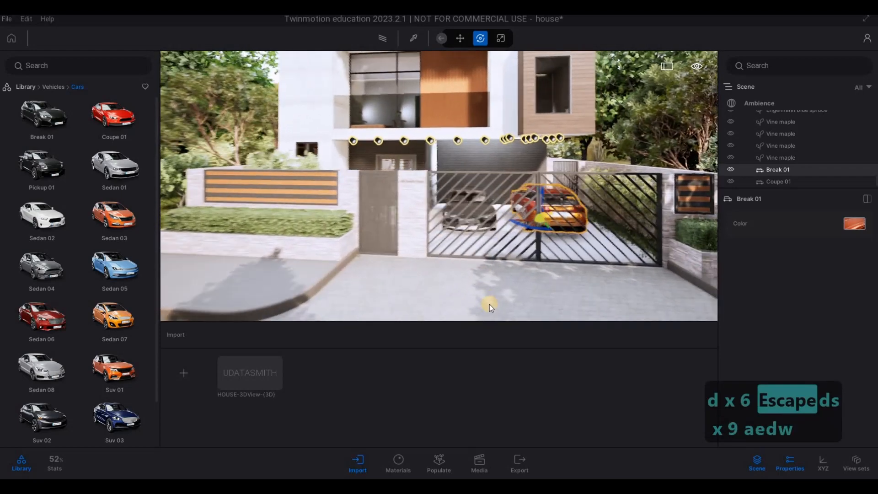
key(q)
key(d)
click(435, 306)
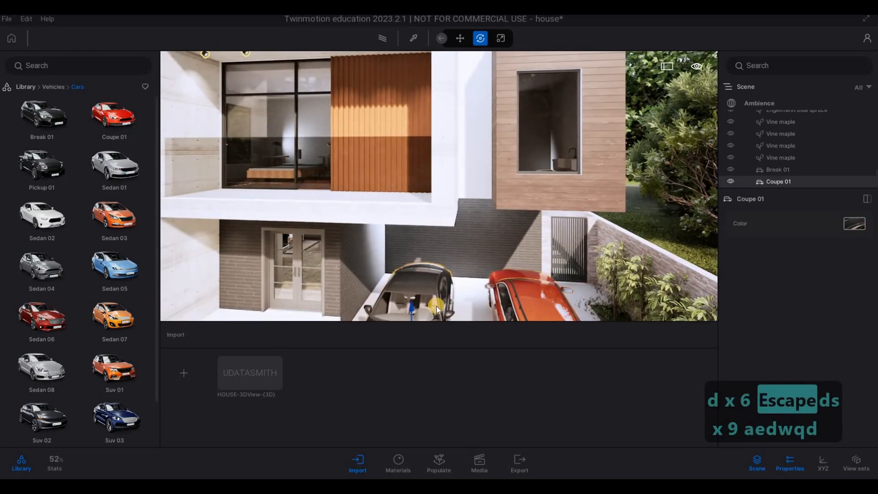
key(s)
key(e)
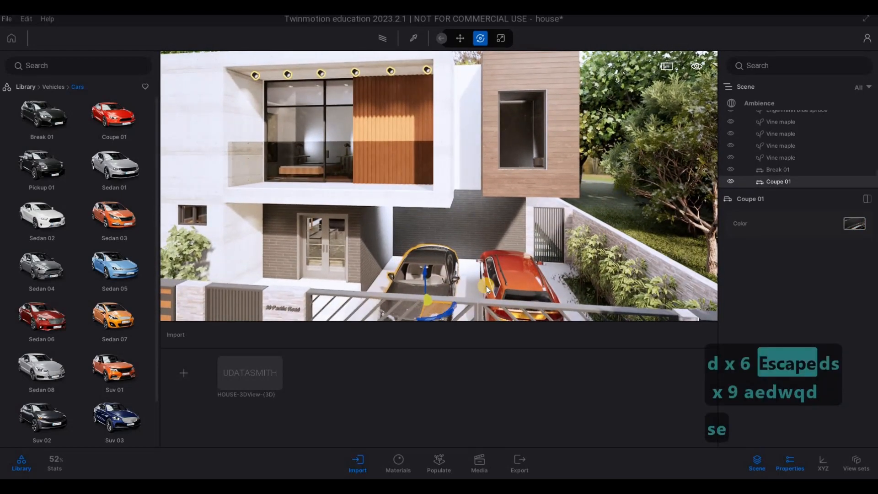
key(Escape)
key(Escape)
key(a)
key(e)
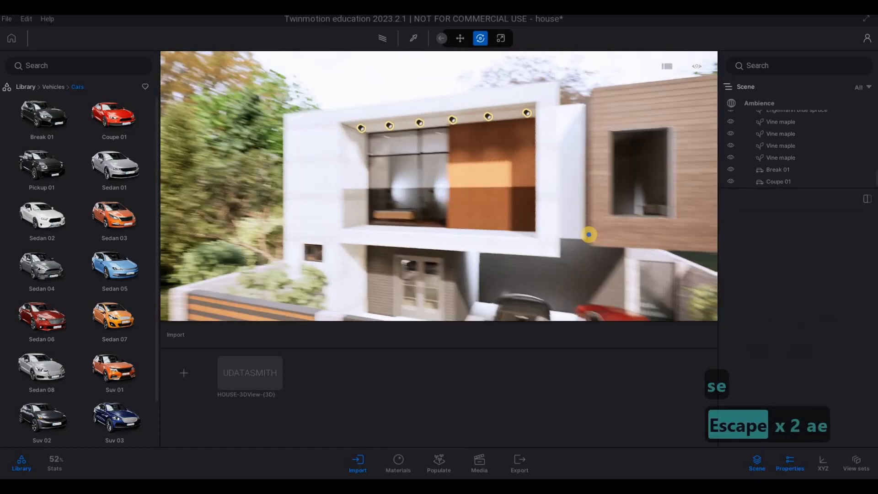
key(s)
key(d)
key(a)
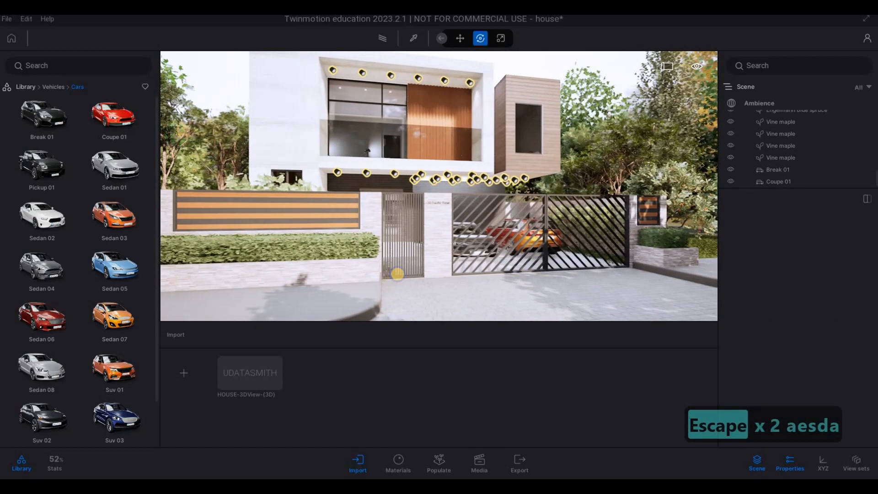
key(s)
key(a)
key(a)
key(a)
key(a)
key(a)
key(a)
key(a)
key(a)
key(d)
key(d)
key(d)
key(d)
key(d)
key(d)
key(d)
key(d)
key(d)
key(d)
key(d)
key(d)
key(d)
key(d)
key(d)
key(d)
key(d)
key(d)
key(d)
key(d)
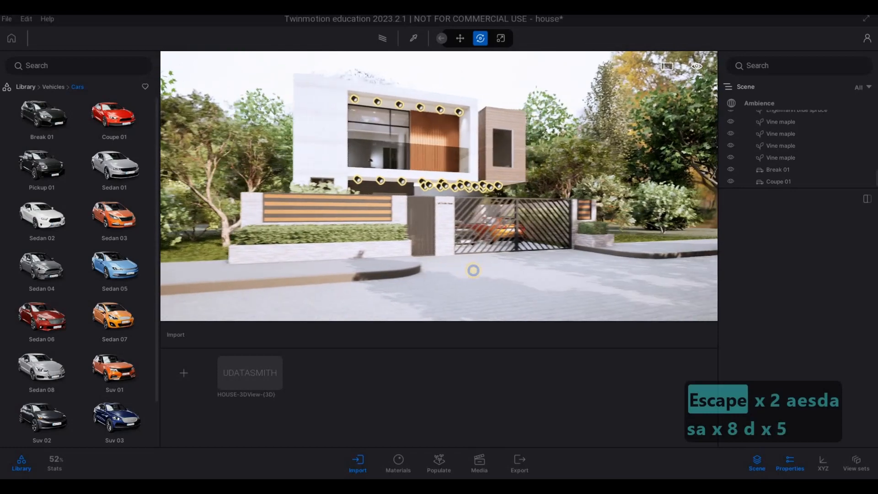
Step: Place the Sedan 08 from the car library on the street beside the driveway and rotate it 90°
key(d)
key(d)
key(d)
key(d)
key(d)
key(d)
key(d)
key(d)
key(d)
key(d)
key(d)
key(d)
key(d)
key(d)
key(d)
key(d)
key(d)
key(d)
key(d)
key(w)
key(d)
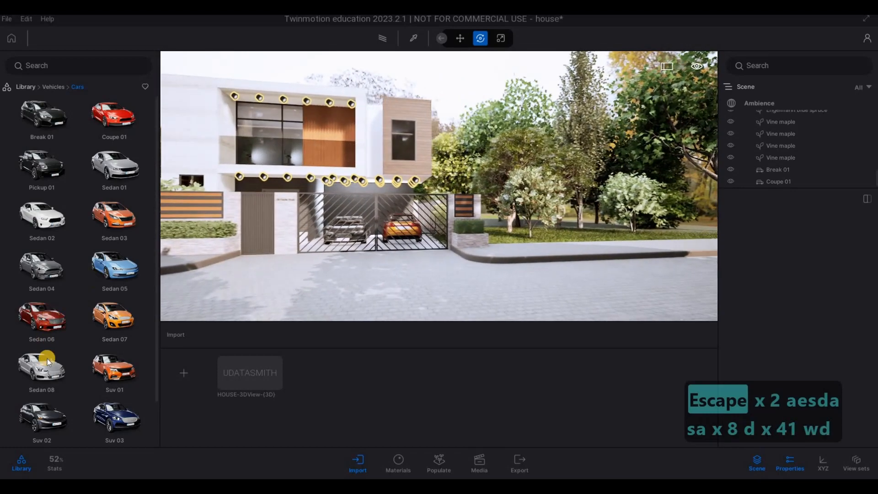
drag(42, 366, 569, 283)
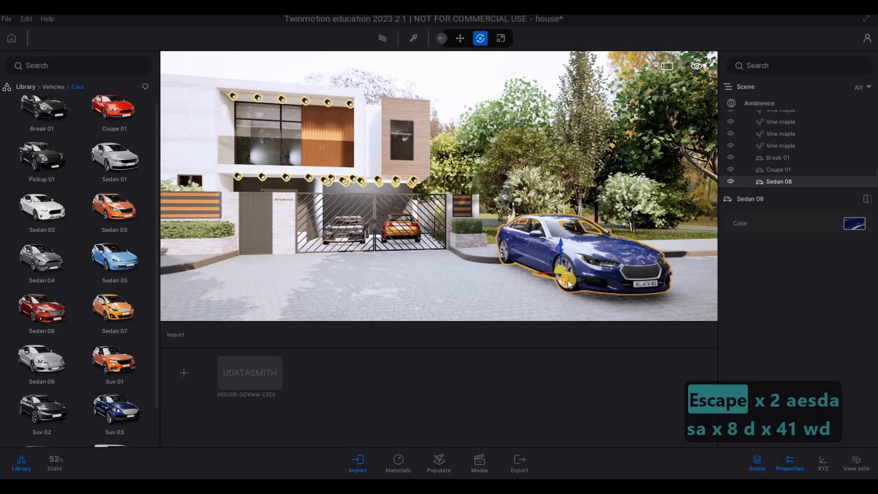
text(90)
key(Return)
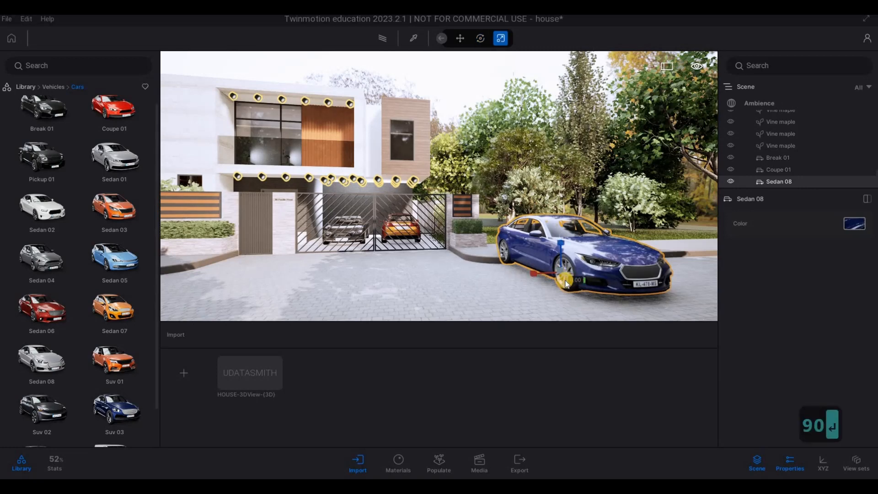
key(Tab)
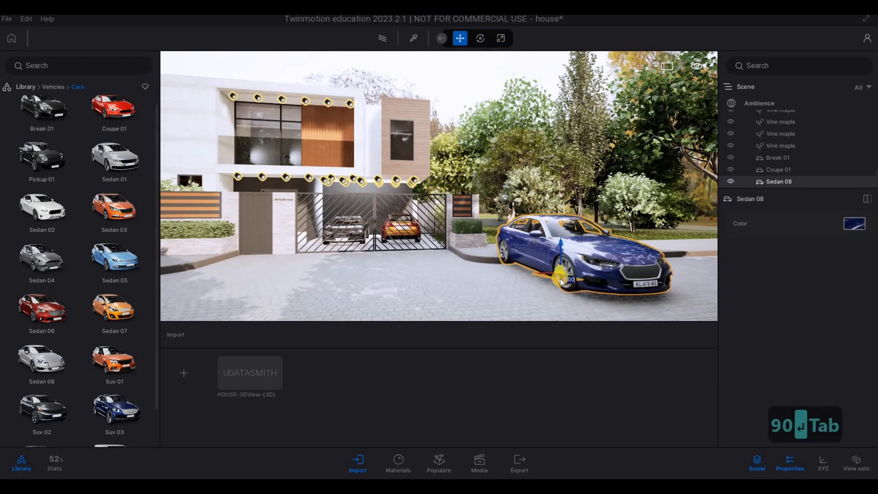
text(90)
key(Return)
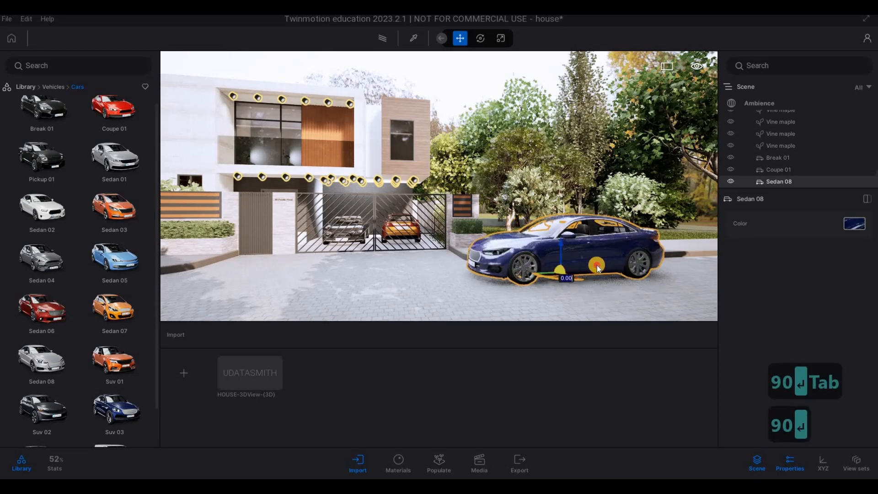
Step: Move the Sedan 08 along the street, away from the gate, to beside the lawn
key(a)
key(s)
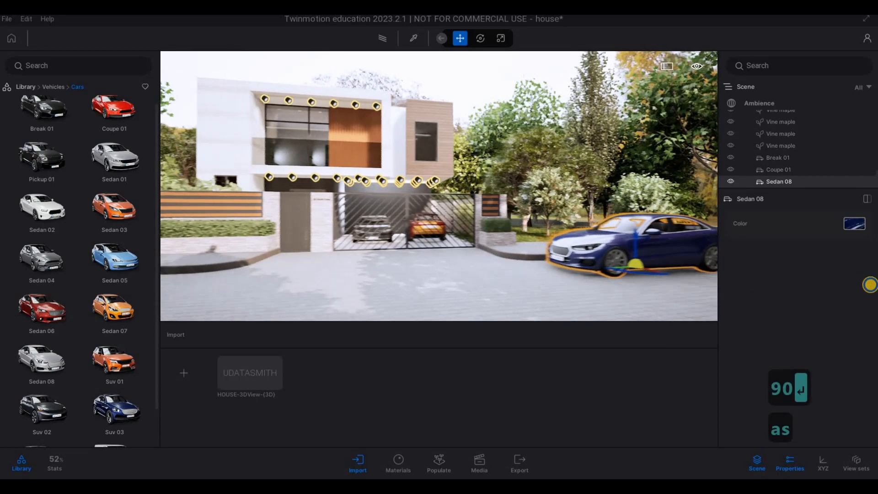
key(w)
key(w)
right_drag(534, 282, 557, 270)
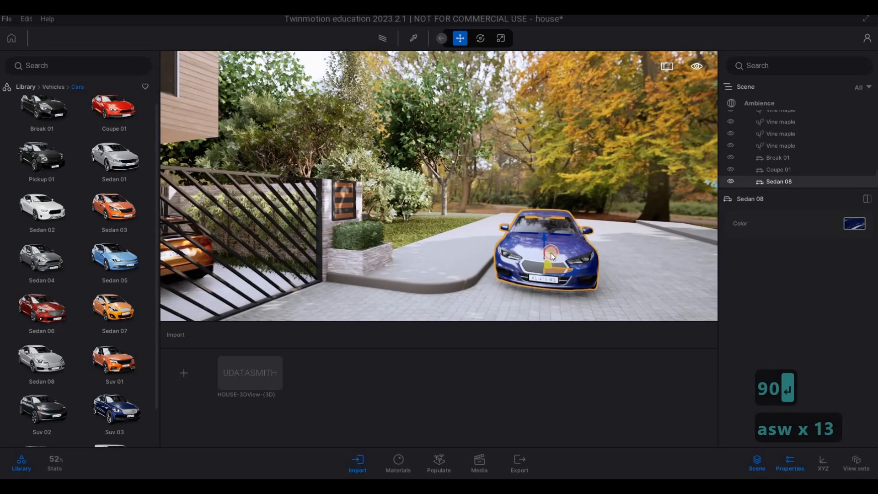
drag(554, 254, 545, 252)
right_drag(545, 277, 453, 220)
Step: Examine the house, gate, parked cars and surrounding trees from several viewpoints along the street
key(w)
key(d)
key(s)
key(a)
key(w)
key(d)
key(a)
key(w)
key(e)
key(s)
key(a)
key(s)
key(s)
key(s)
key(q)
key(a)
key(e)
key(a)
key(w)
key(d)
key(a)
key(w)
key(d)
key(w)
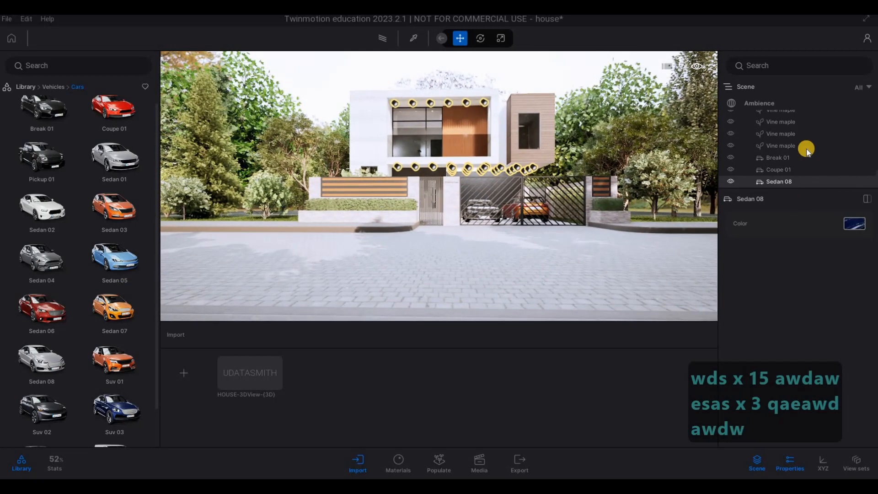
Step: Lower the scene's exposure to 0.99 in the Ambience environment settings
click(762, 107)
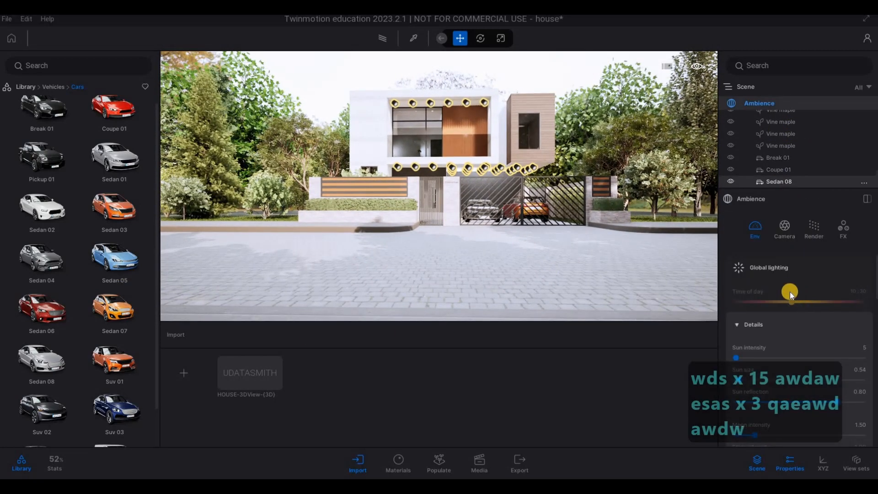
scroll(782, 316, down, 5)
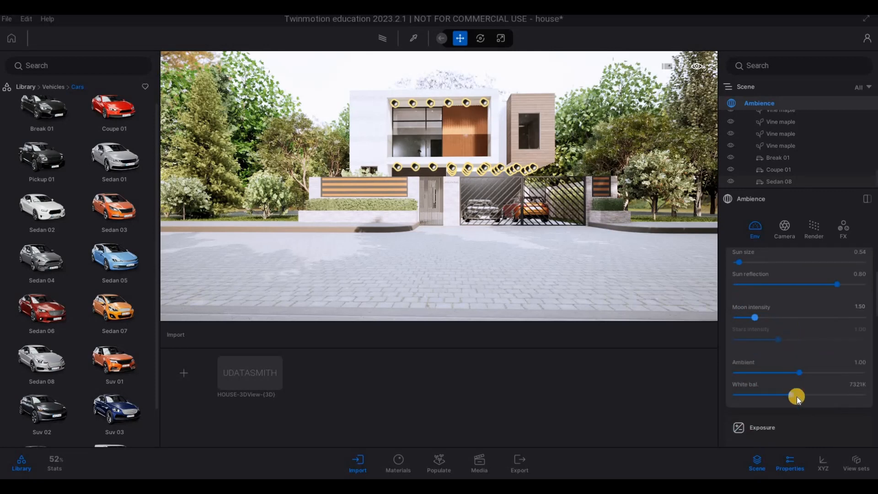
scroll(796, 370, down, 3)
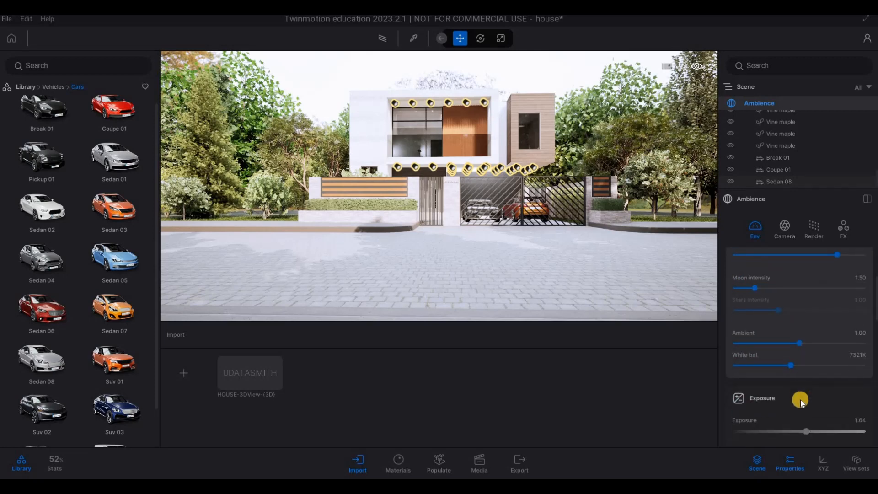
drag(808, 403, 804, 403)
Step: Frame the house at an angle from the street and render the view with the Path tracer at Low quality
key(a)
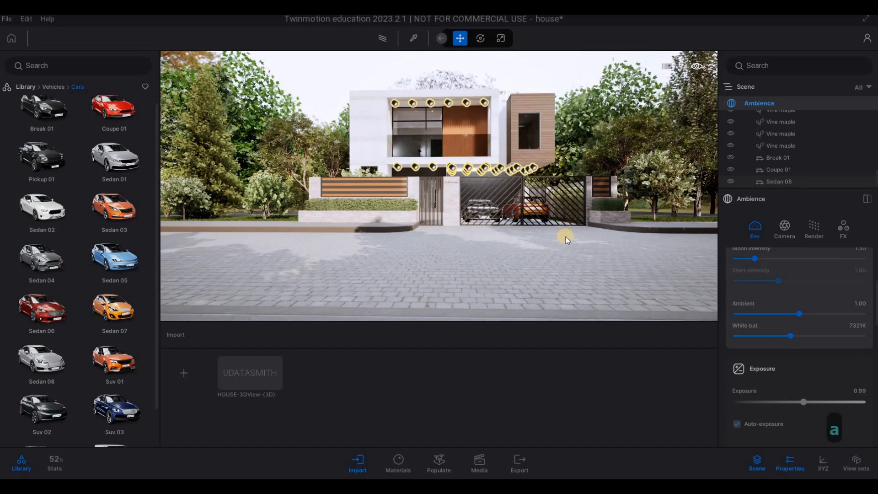
key(q)
key(s)
key(e)
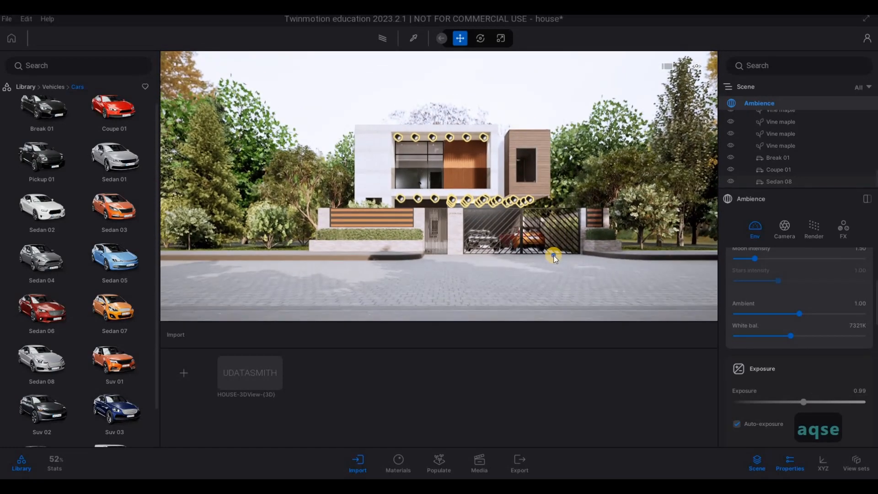
key(a)
key(a)
key(a)
key(a)
key(a)
key(a)
key(a)
key(a)
key(a)
key(a)
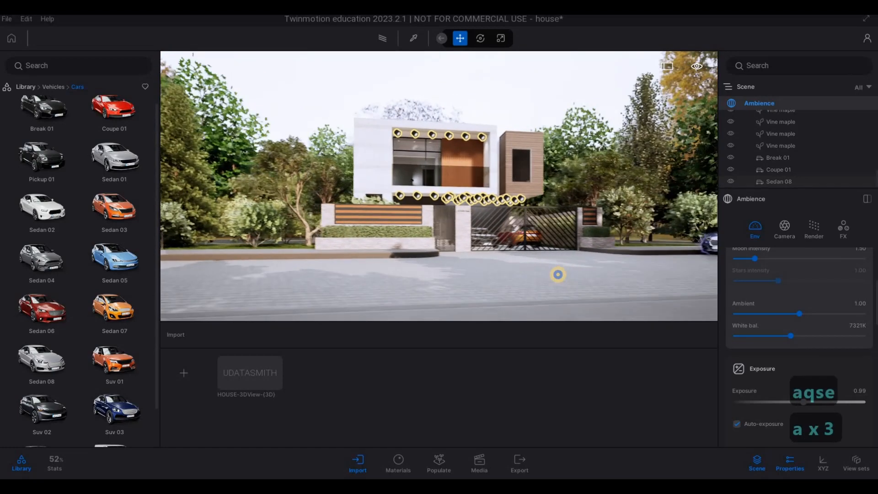
key(w)
key(w)
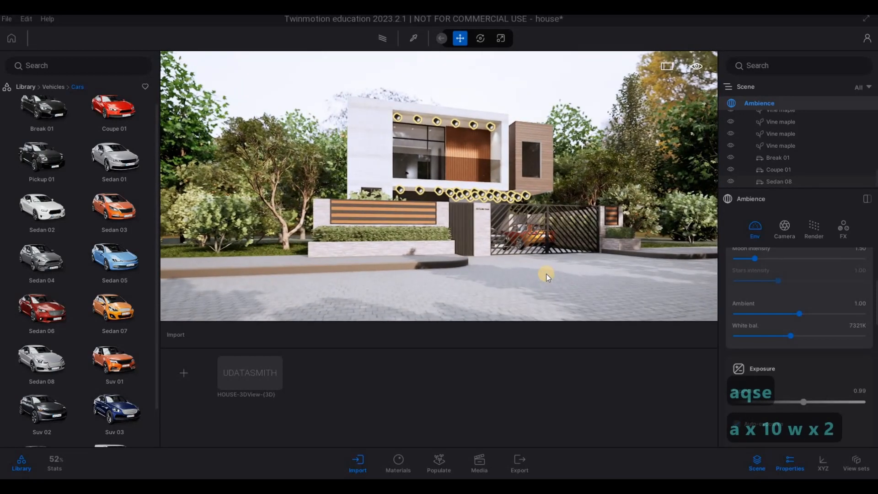
key(s)
key(s)
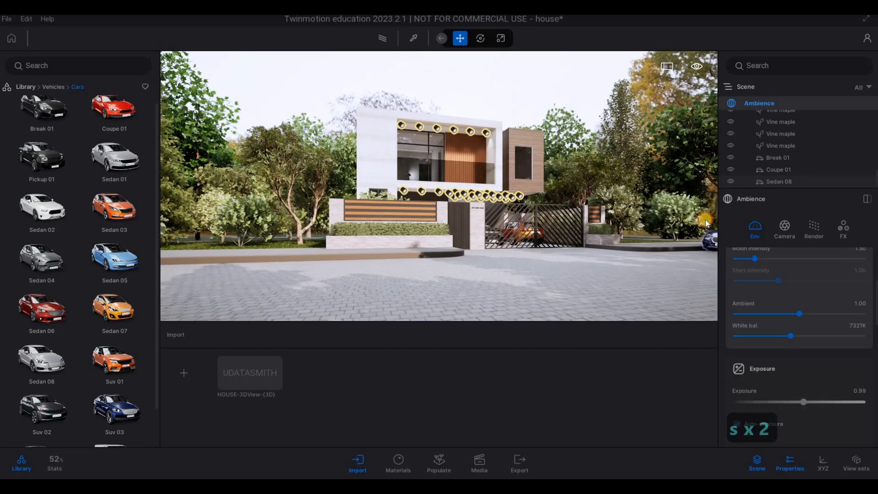
click(813, 229)
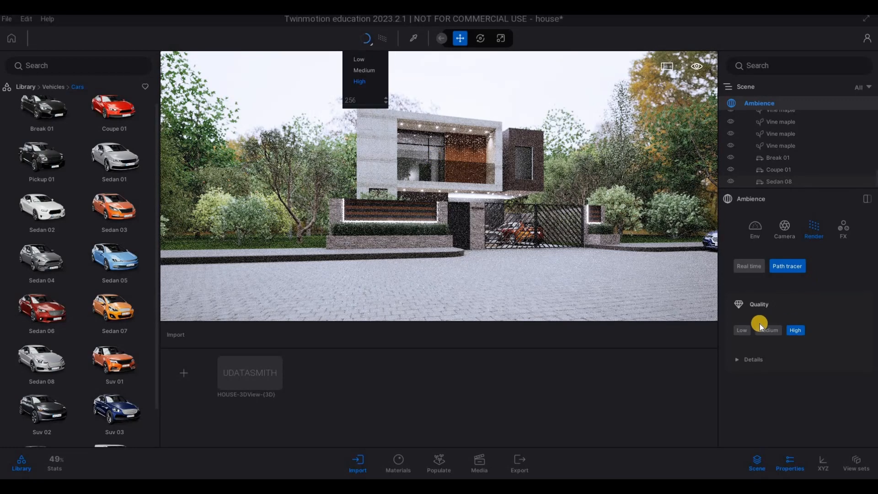
click(742, 331)
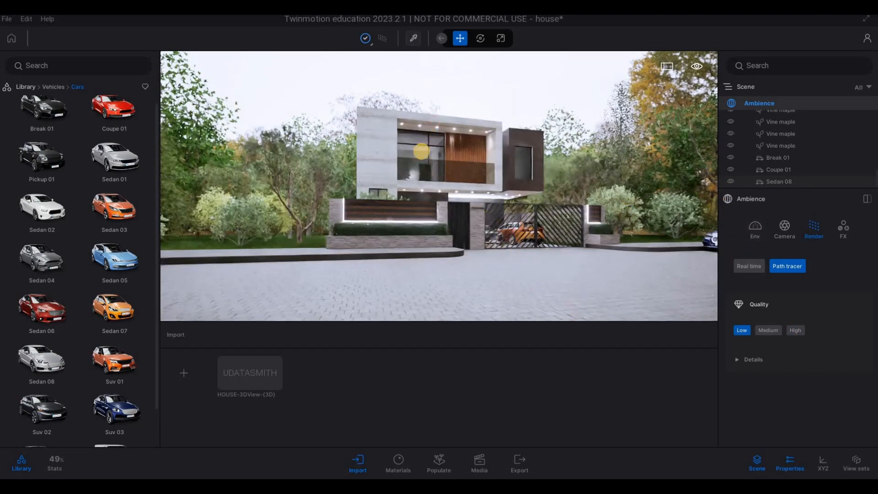
Step: Sample the Clear glass material from the upper-floor window and raise its opacity to 79%
click(413, 38)
click(420, 154)
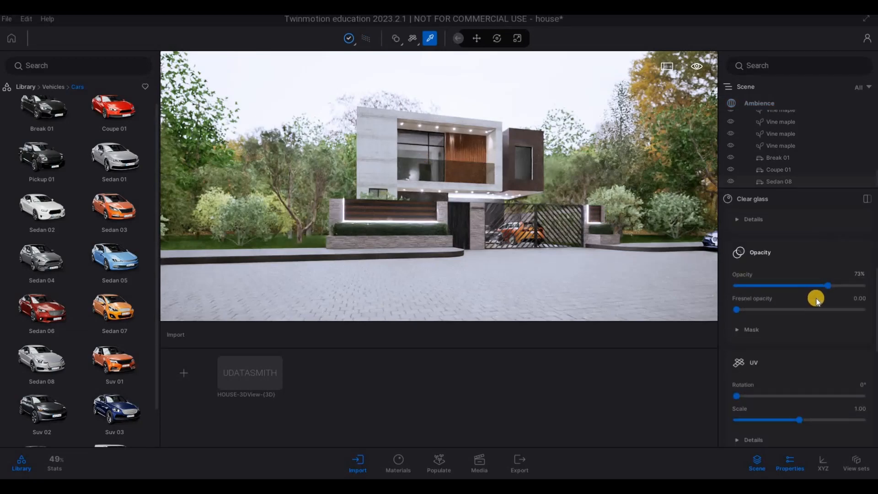
click(836, 286)
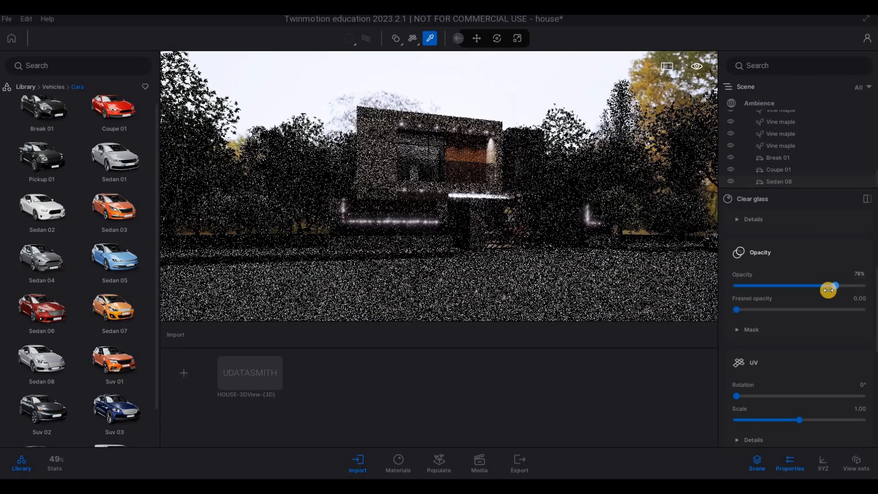
Step: Darken the Clear glass tint to the dark grey 313131
scroll(843, 260, up, 1)
click(862, 253)
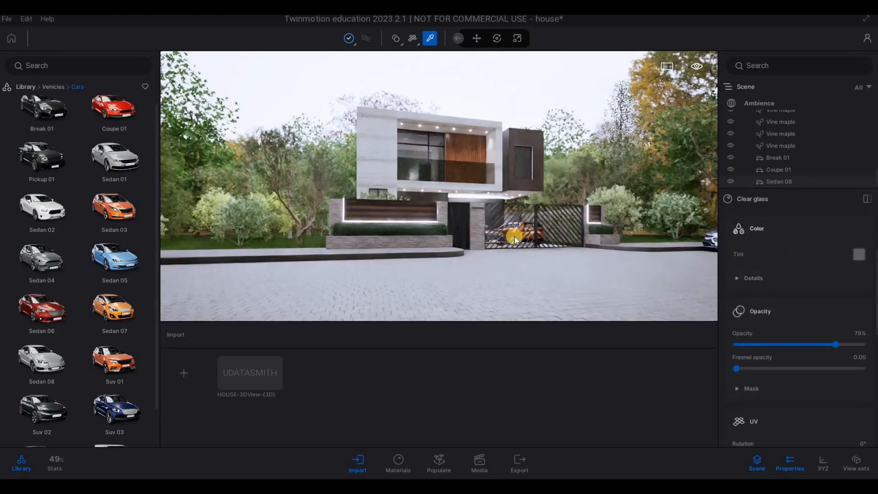
drag(431, 254, 430, 260)
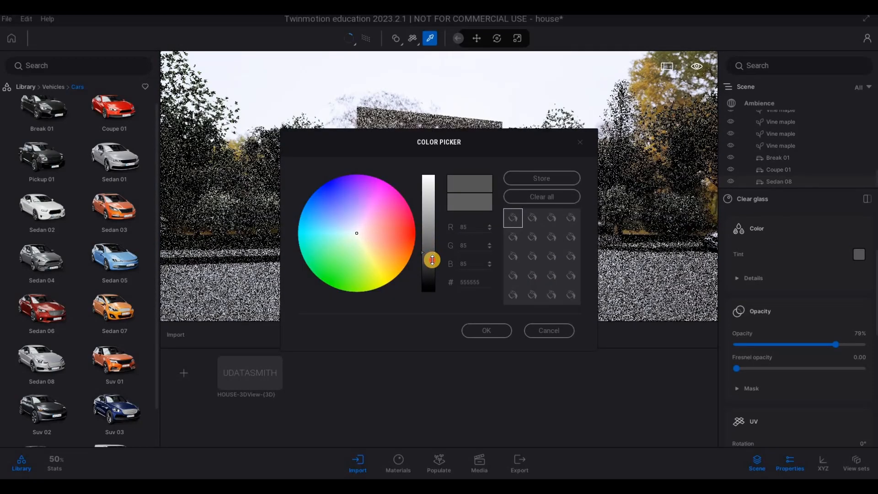
click(482, 331)
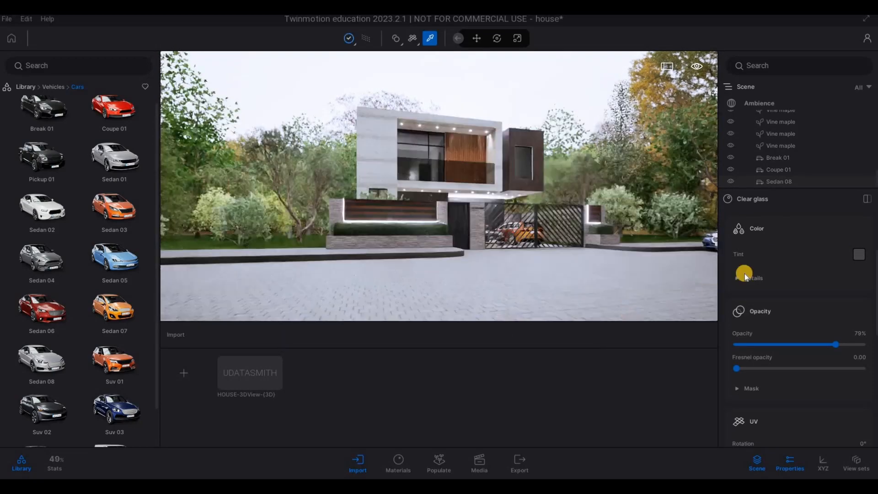
click(859, 255)
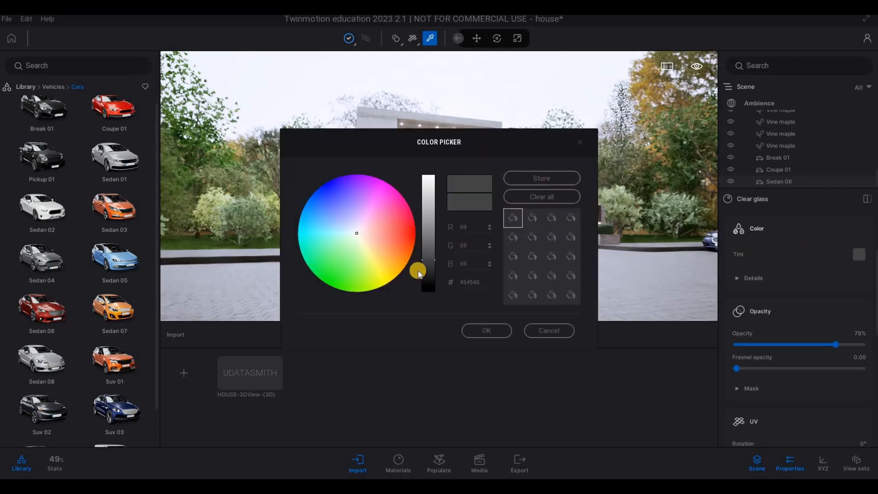
click(478, 330)
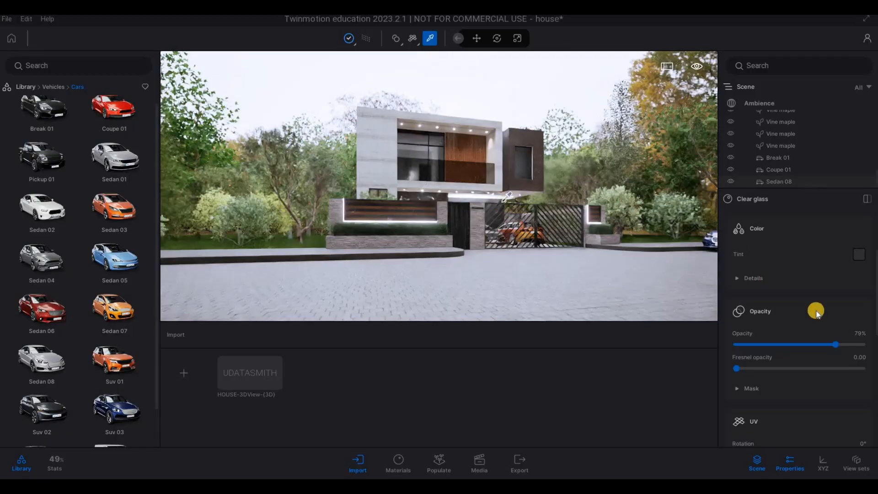
Step: Set the Clear glass to 85% opacity and 0.36 Fresnel opacity, and enable its Use mask option
drag(837, 344, 841, 344)
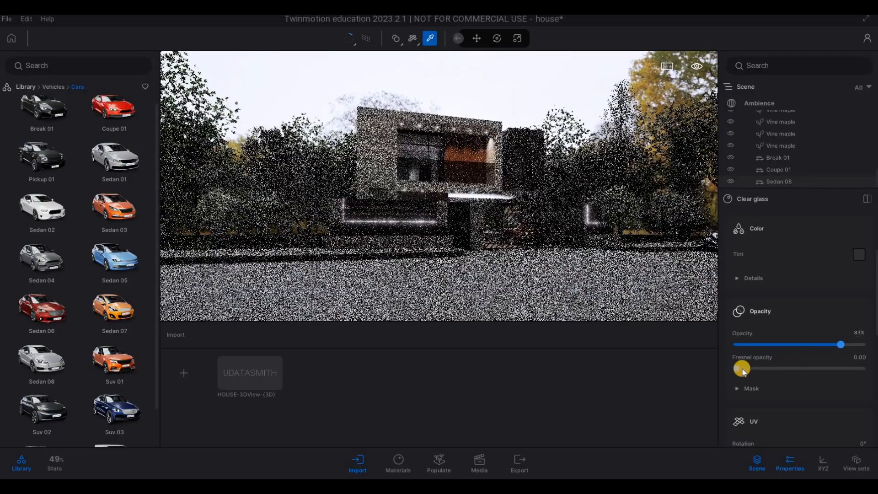
drag(742, 369, 782, 368)
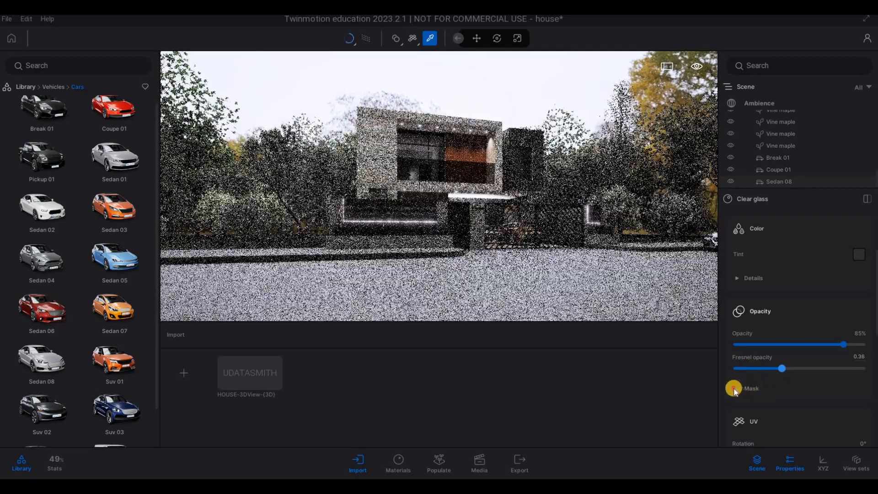
click(734, 388)
click(735, 389)
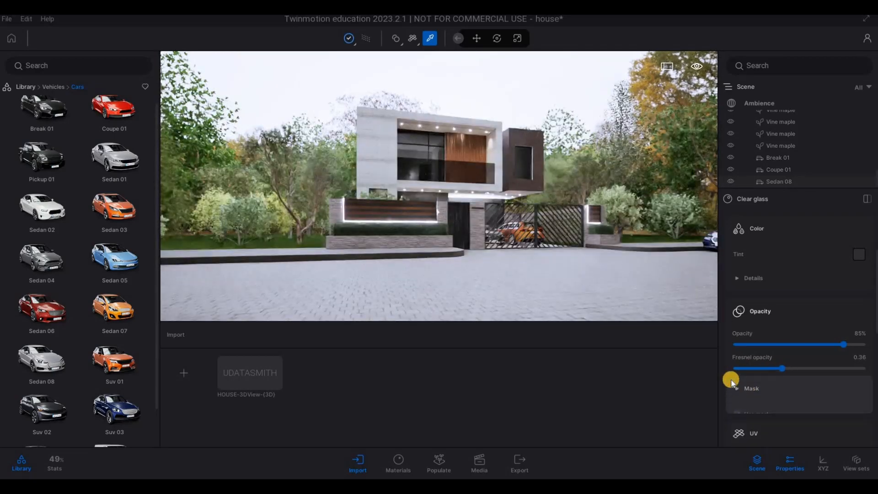
click(740, 390)
scroll(737, 386, down, 2)
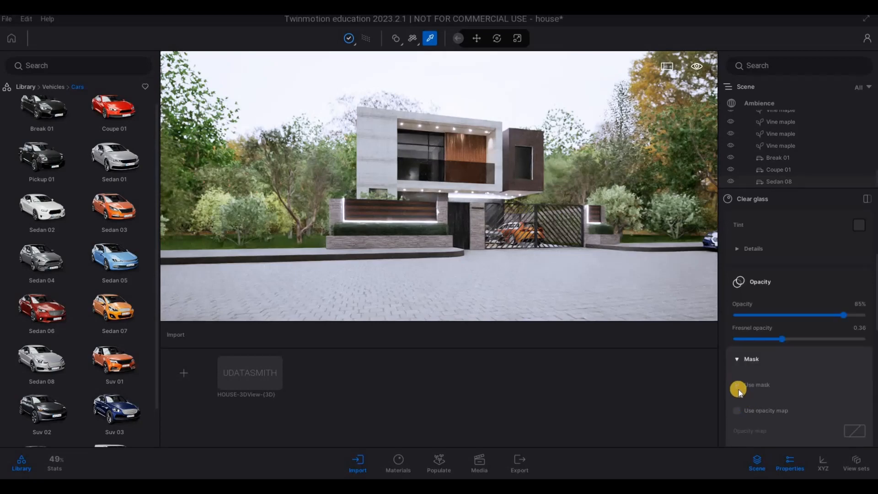
click(737, 384)
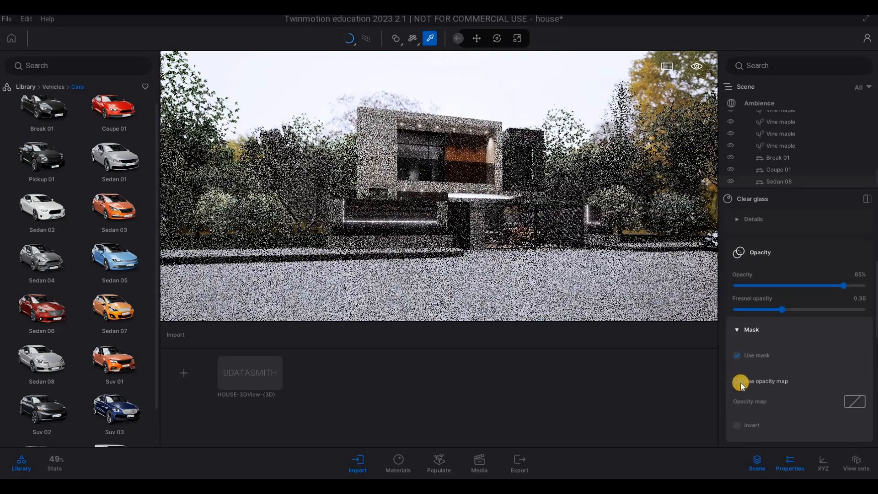
key(ctrl+s)
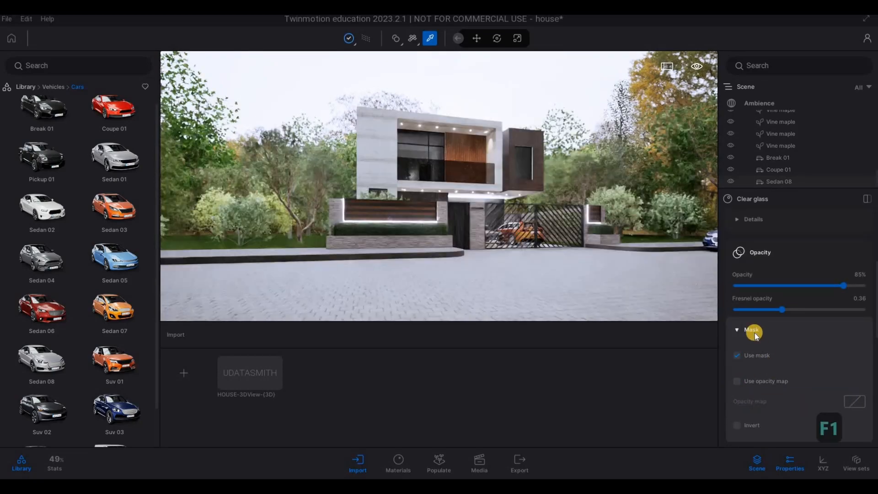
Step: Turn off path tracing, leave the material picker with nothing selected, and return the asset library to its top level
click(366, 36)
key(a)
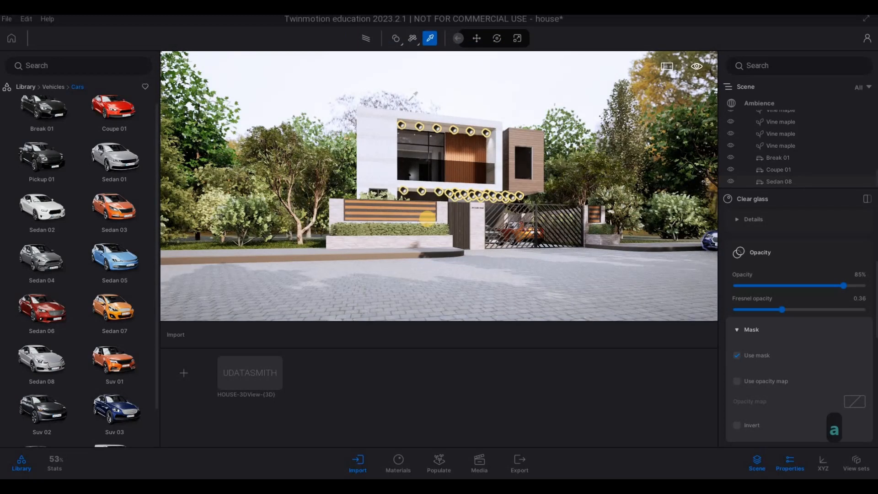
key(Escape)
key(Escape)
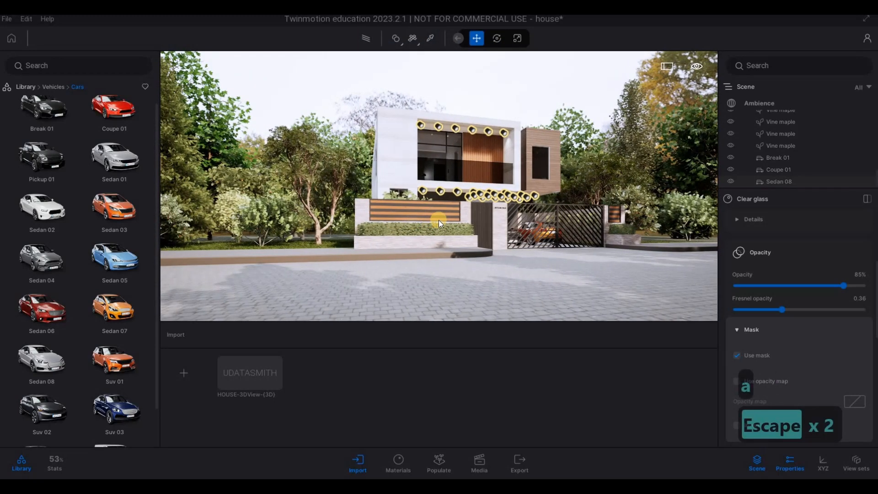
key(d)
key(a)
key(s)
key(q)
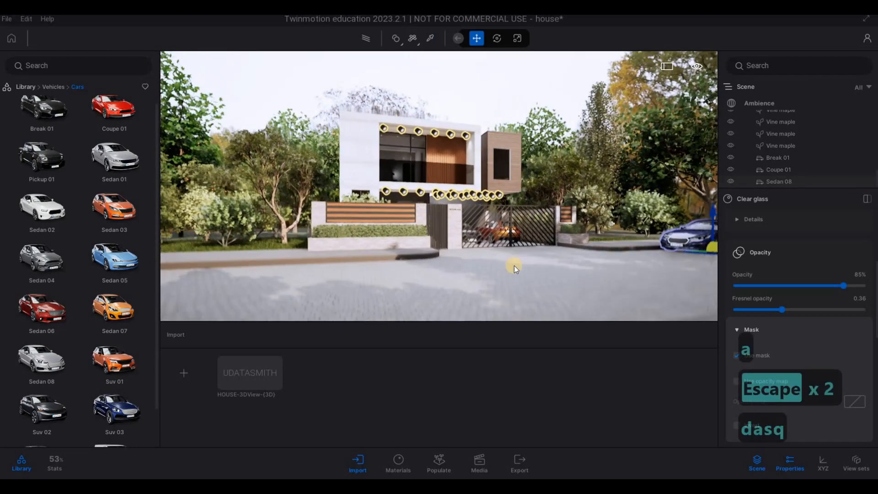
key(Escape)
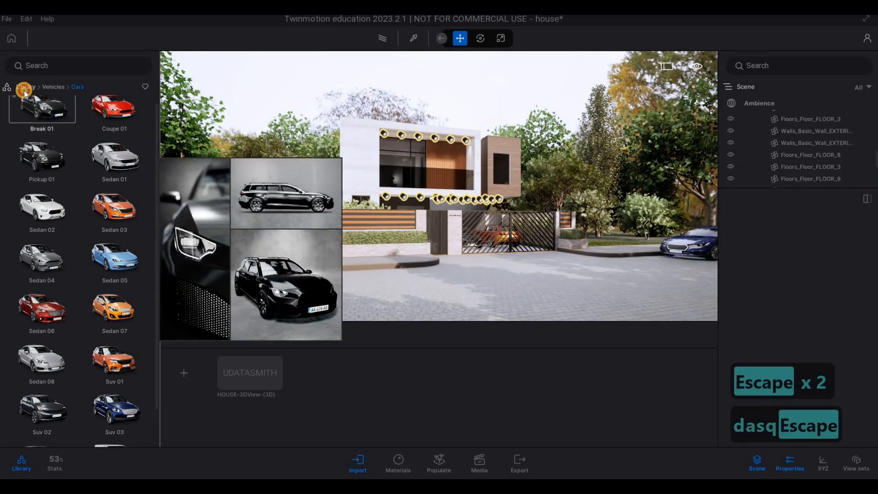
click(25, 87)
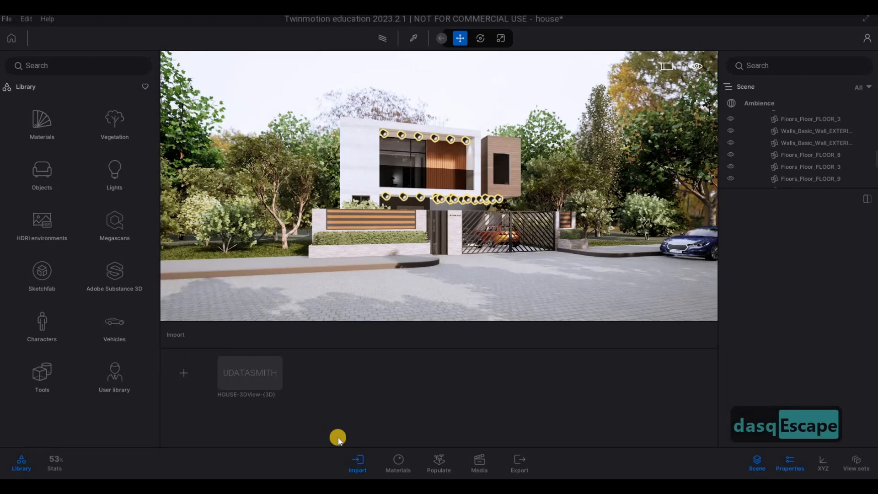
Step: Frame the house, hedge wall and gate at an angle from the street and save the view as the first media image
click(480, 459)
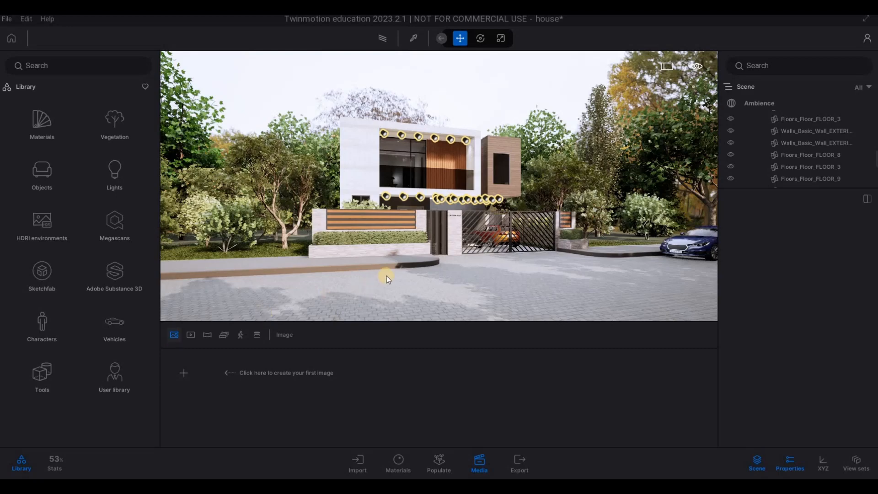
key(d)
key(w)
key(w)
key(a)
key(w)
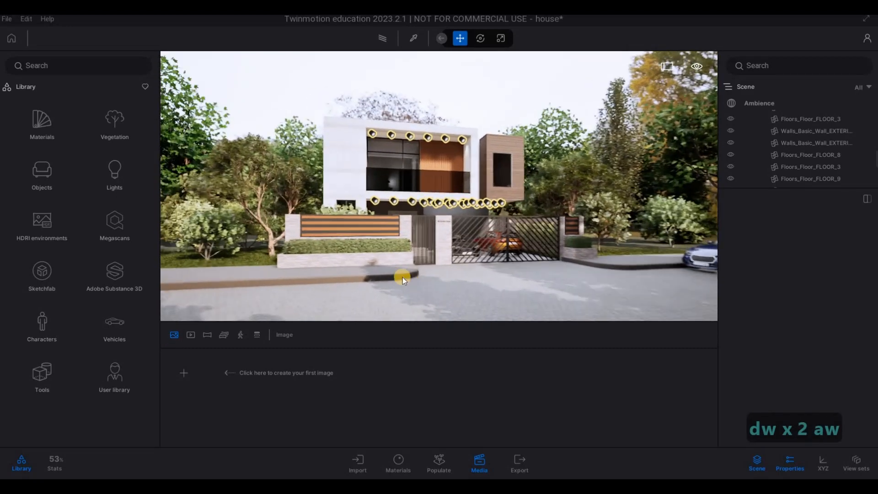
key(a)
key(w)
key(e)
key(s)
key(w)
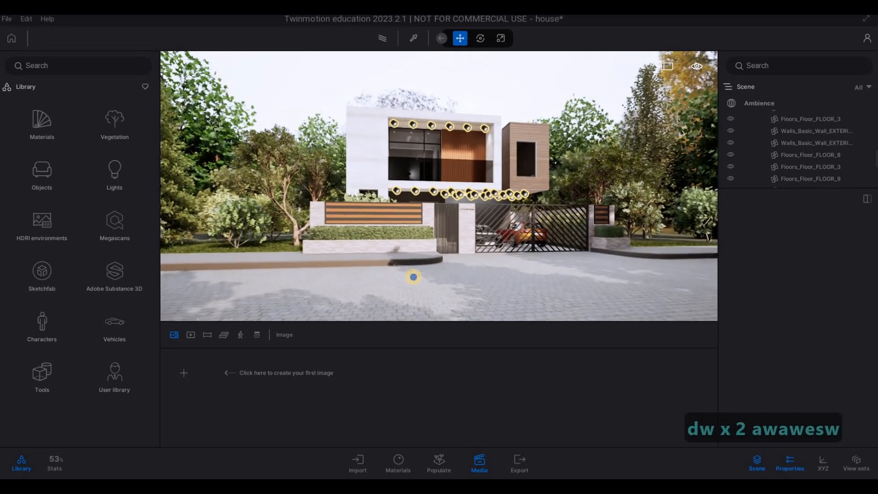
key(a)
key(w)
key(a)
key(w)
key(w)
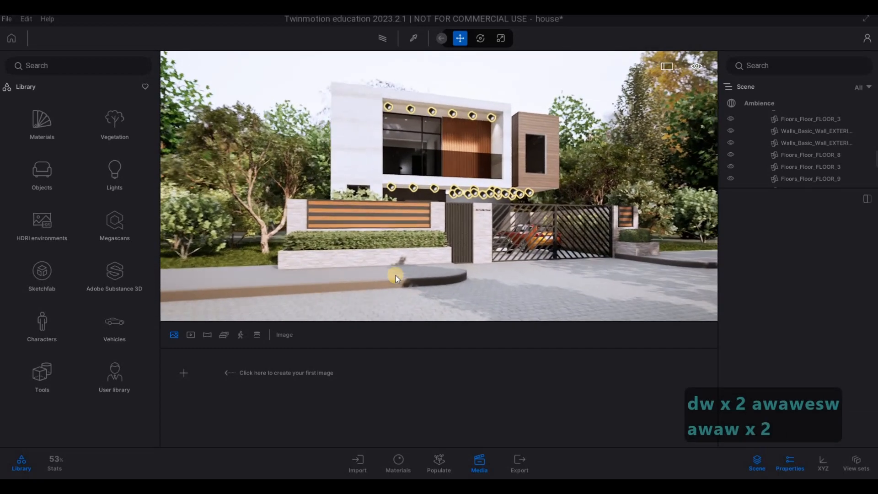
right_drag(389, 269, 388, 270)
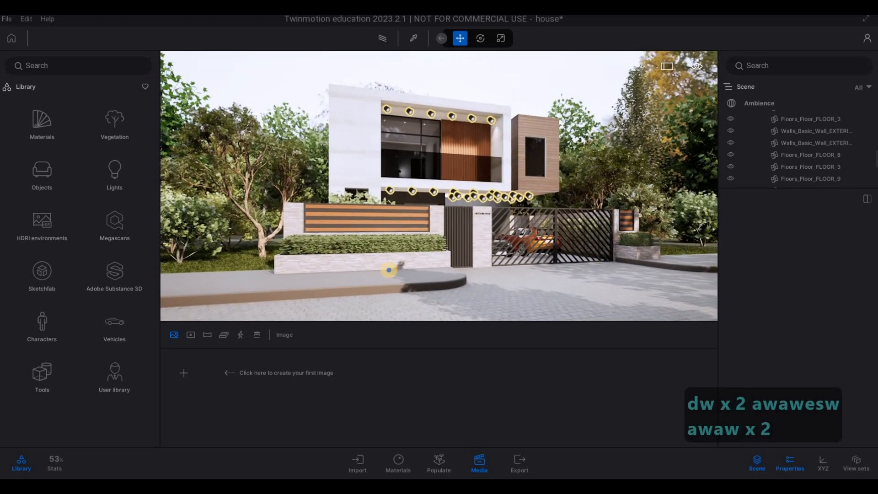
key(s)
key(e)
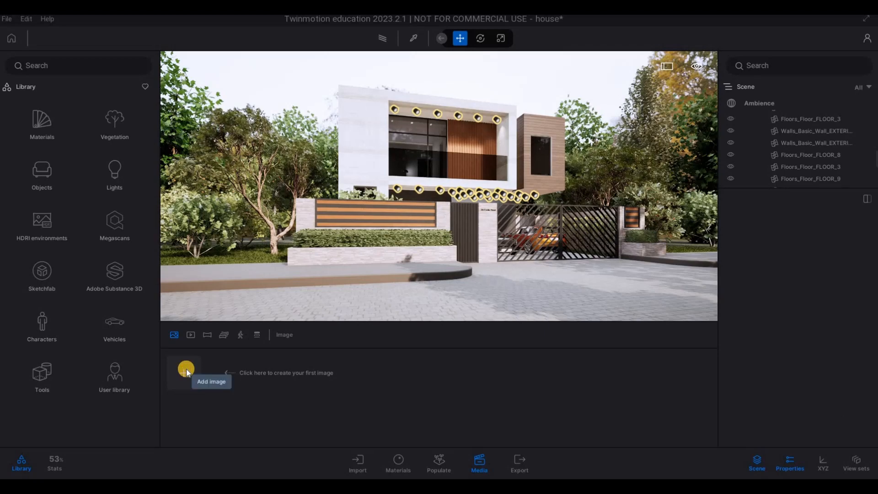
click(186, 370)
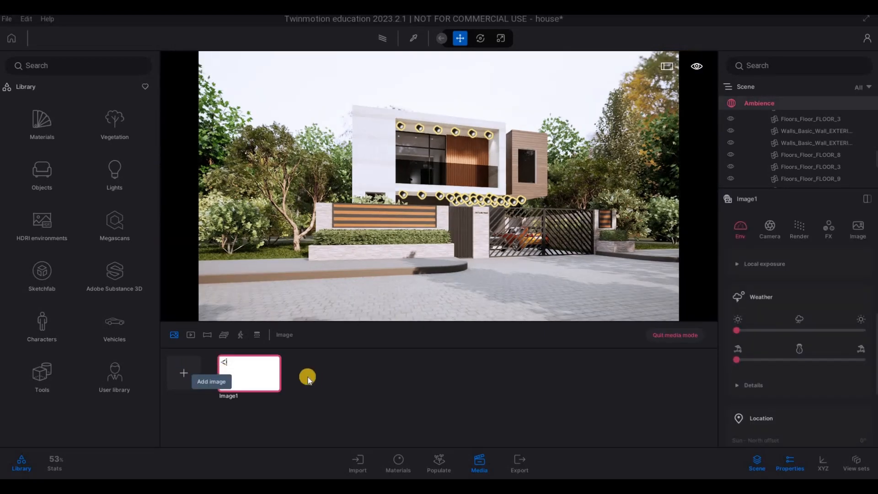
Step: Enable the Path tracer for the first image and set its quality to High
click(384, 39)
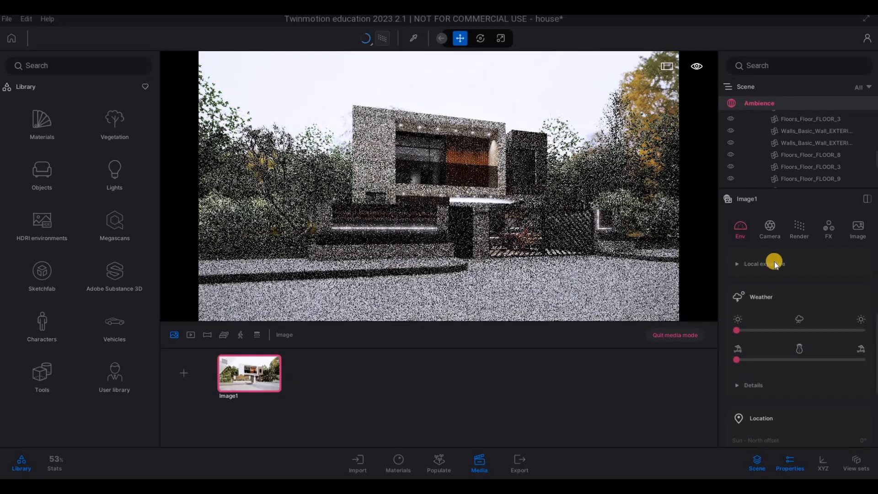
click(797, 230)
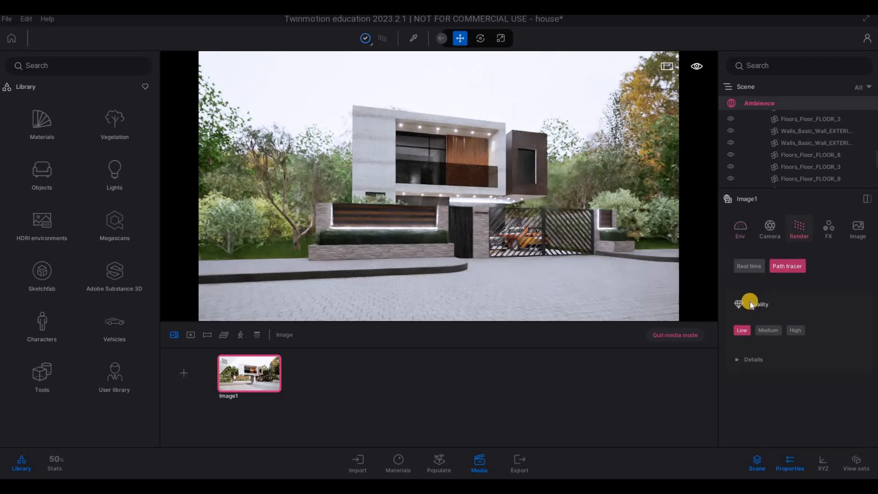
click(794, 330)
mouse_move(253, 355)
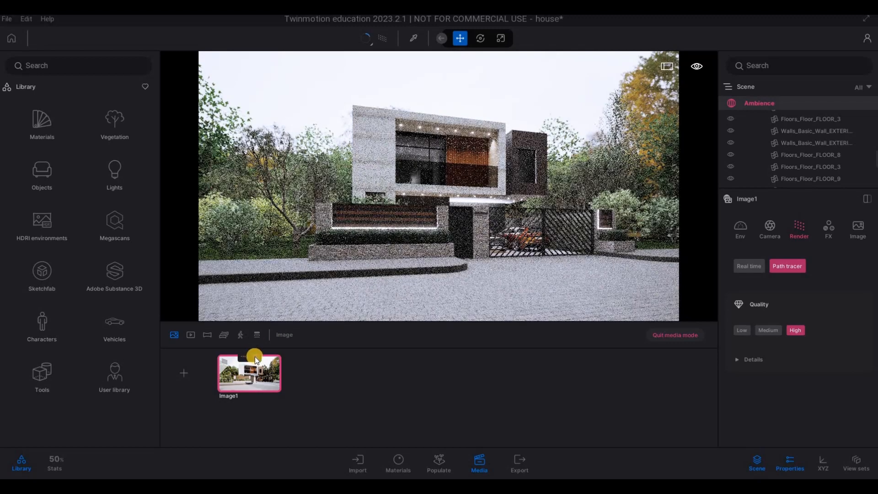
click(254, 356)
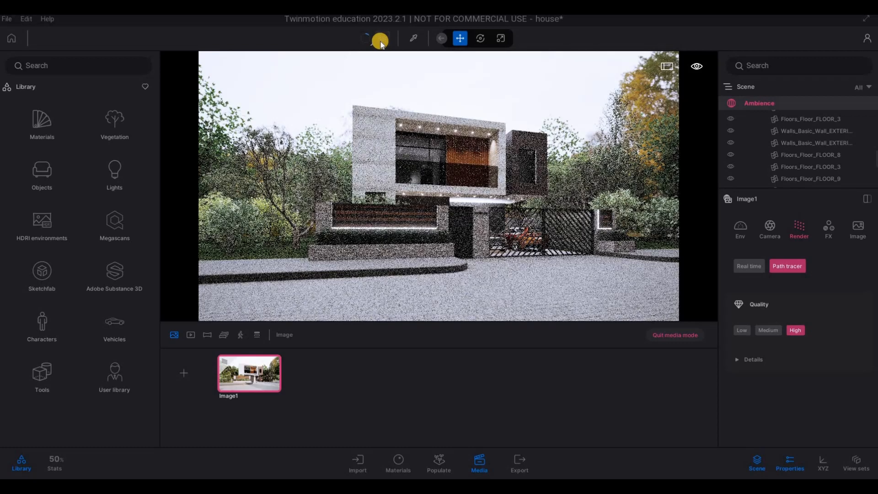
Step: Frame the house and gate from the front with both driveway cars in view, and add it as a second path-traced image
key(r)
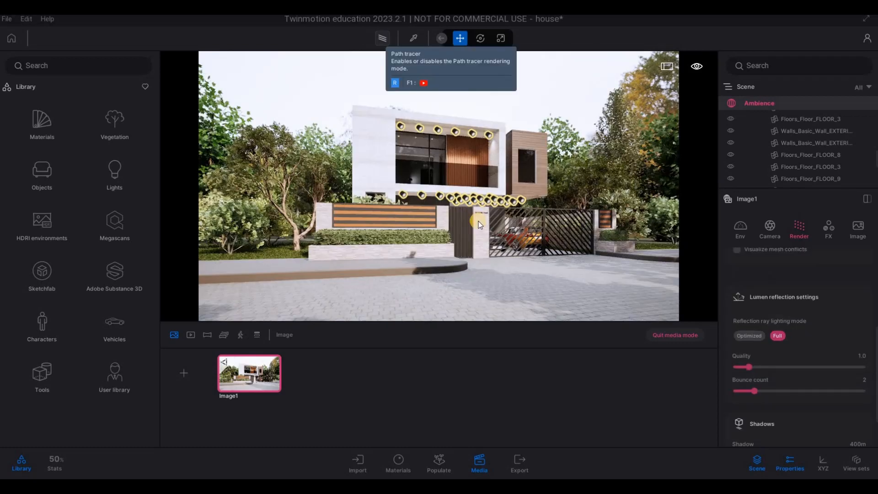
key(d)
key(d)
key(d)
key(d)
key(d)
key(d)
key(d)
key(d)
key(d)
key(d)
key(d)
key(d)
key(d)
key(d)
key(d)
key(a)
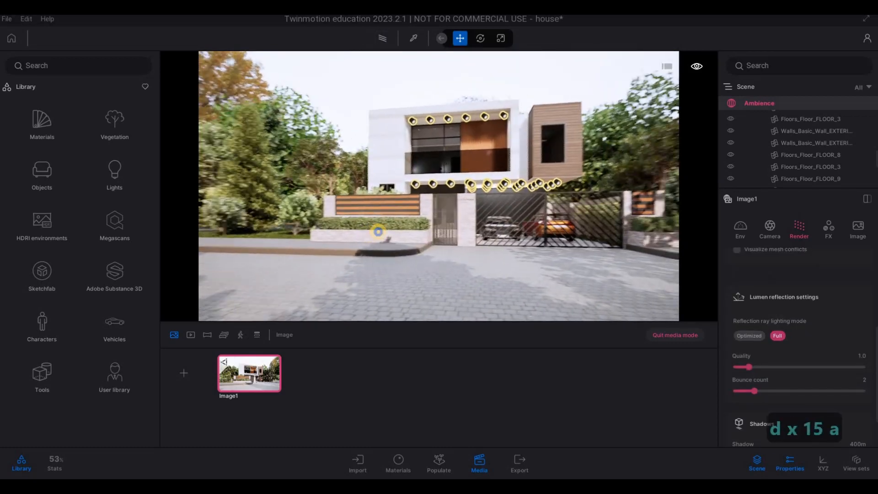
key(s)
key(w)
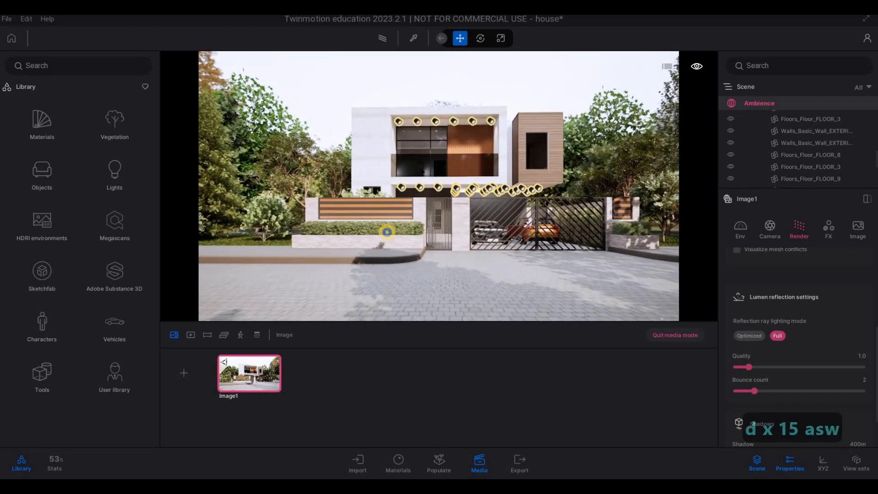
key(d)
key(w)
key(d)
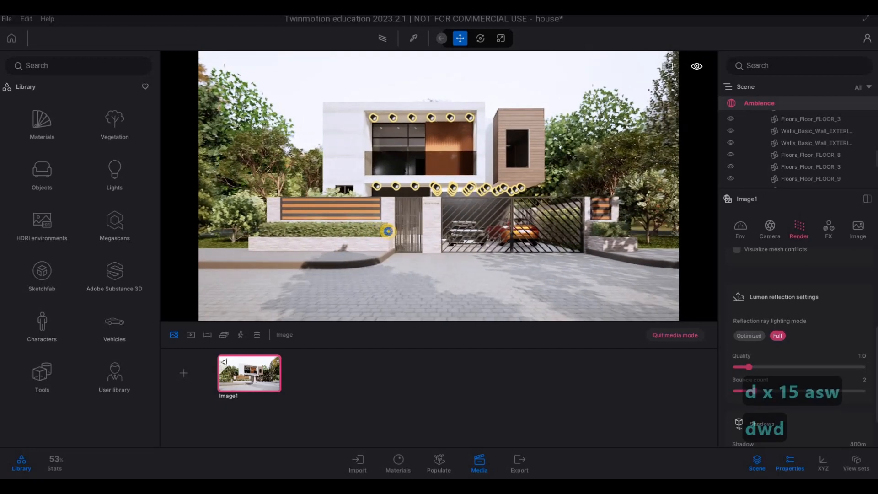
click(383, 41)
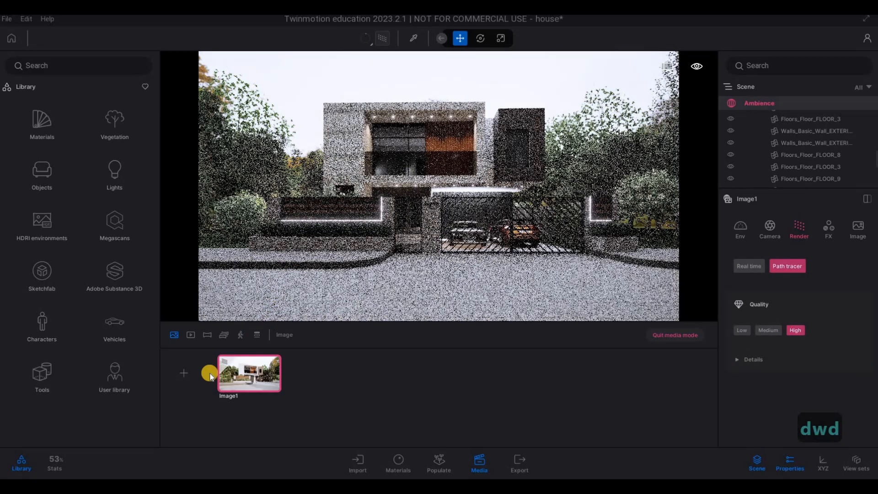
click(184, 372)
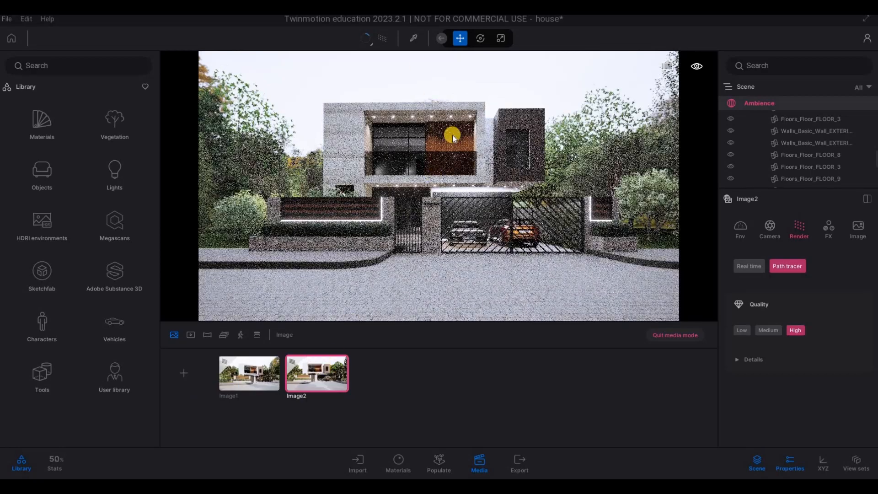
Step: Shift the second image's frontal view slightly sideways and refresh the image with the new framing
key(a)
key(a)
key(a)
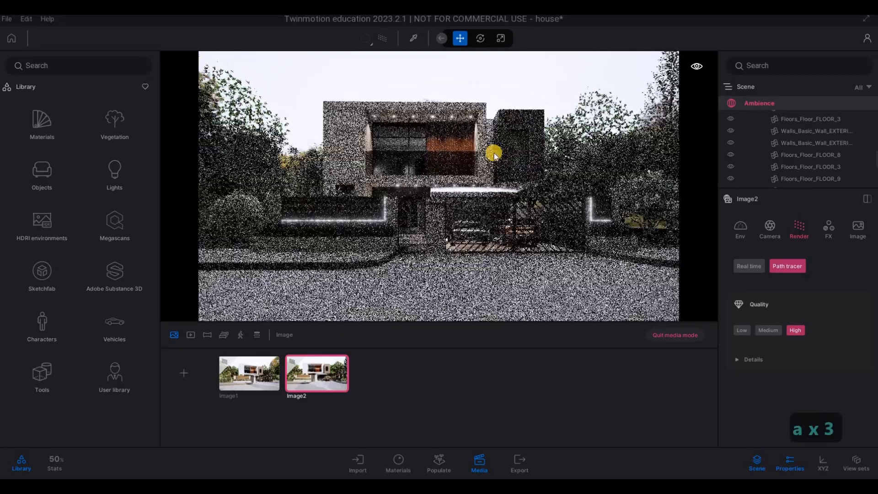
click(326, 358)
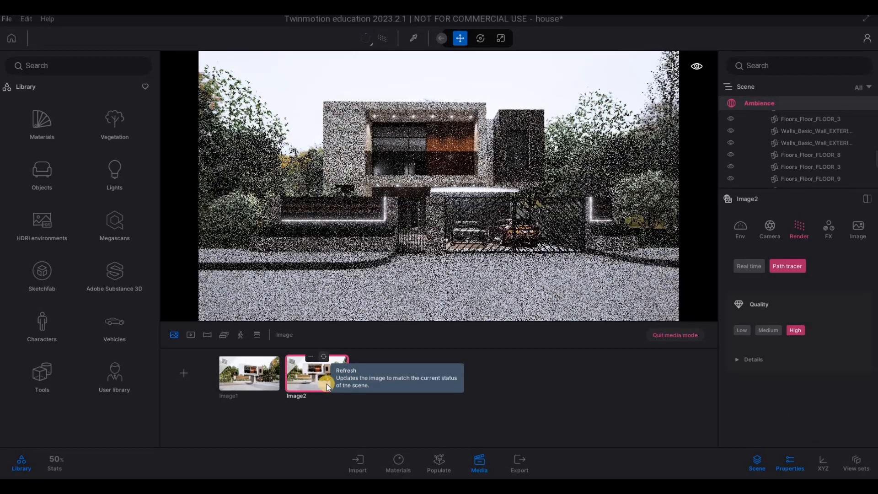
Step: Turn off path tracing, frame the house at an angle from the gate side of the street, and add it as a third path-traced image
click(382, 38)
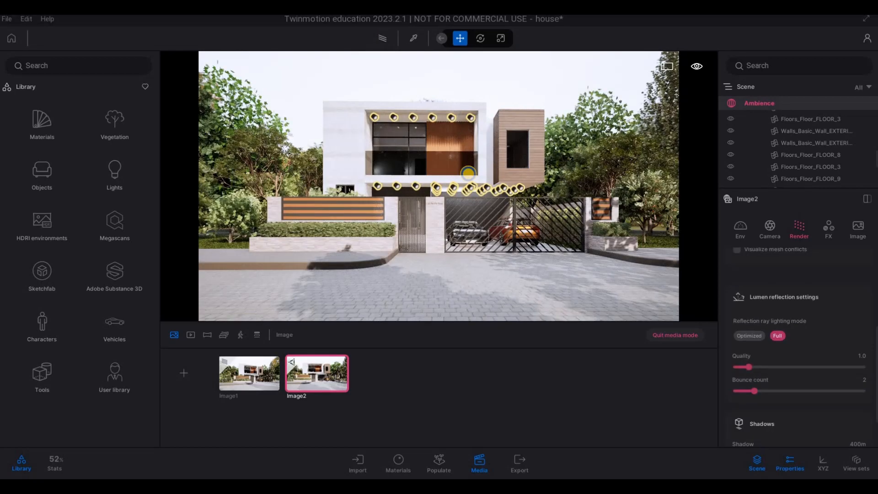
key(d)
key(d)
key(d)
key(d)
key(d)
key(d)
key(d)
key(d)
key(d)
key(d)
key(d)
key(d)
key(d)
key(d)
key(d)
key(d)
key(d)
key(d)
key(d)
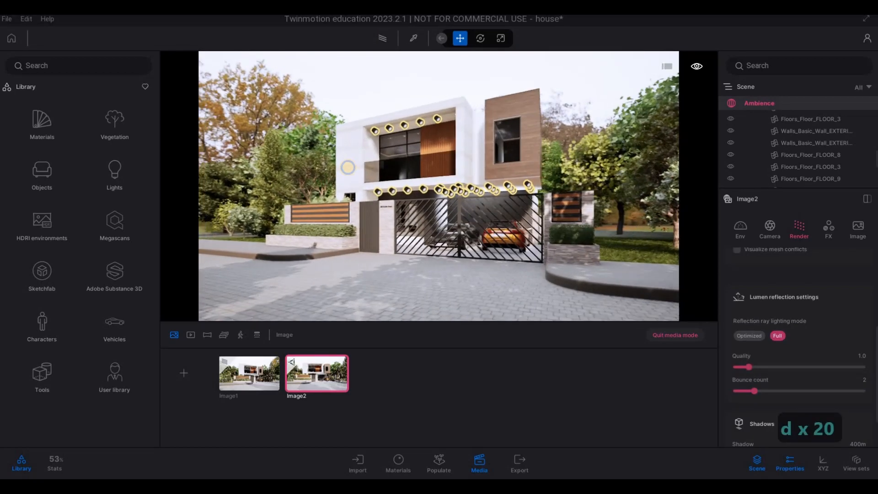
key(a)
key(w)
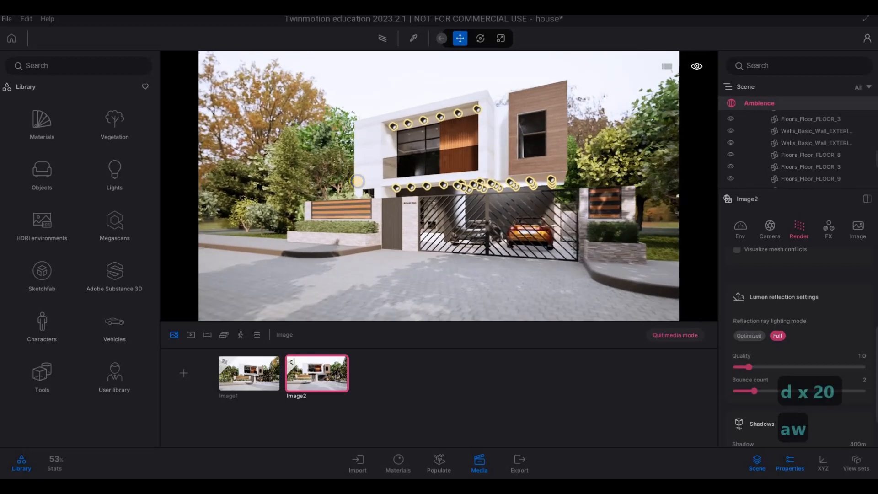
key(q)
key(d)
key(a)
key(w)
key(q)
key(d)
key(e)
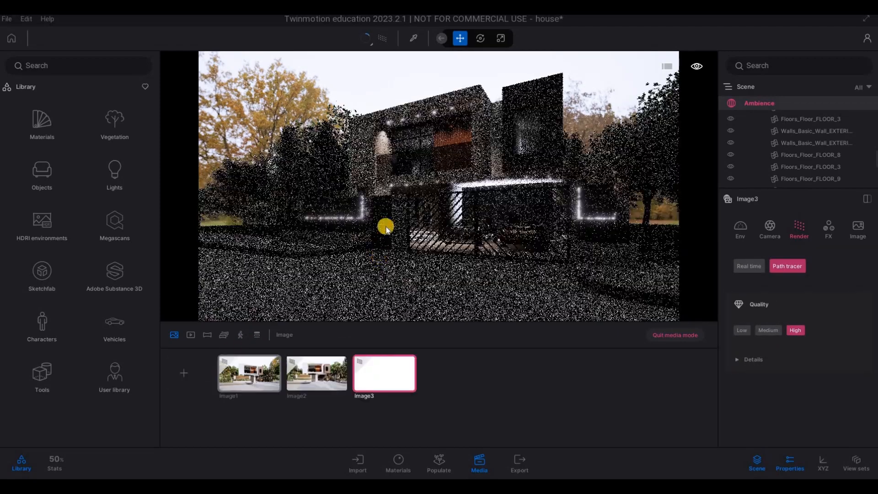
Step: Move the camera from the angled view back to the front of the house and preview that frontal view with path tracing
click(383, 39)
key(a)
key(a)
key(a)
key(a)
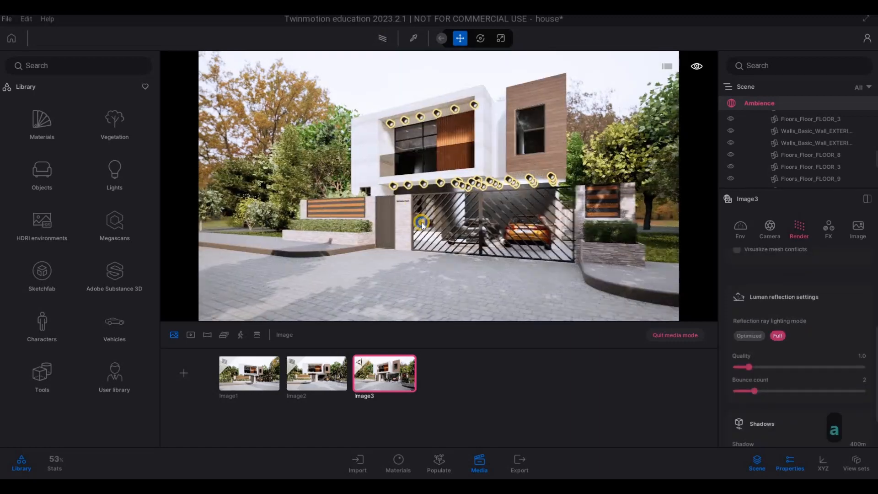
key(s)
right_drag(421, 222, 476, 294)
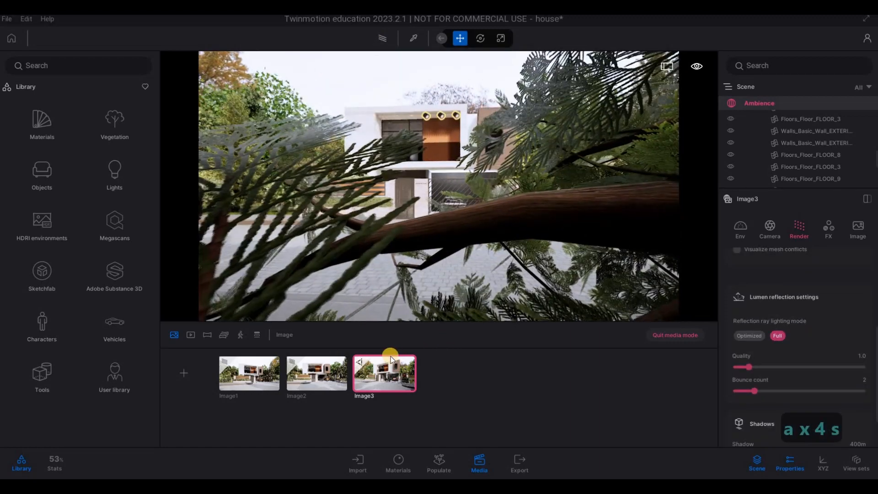
key(w)
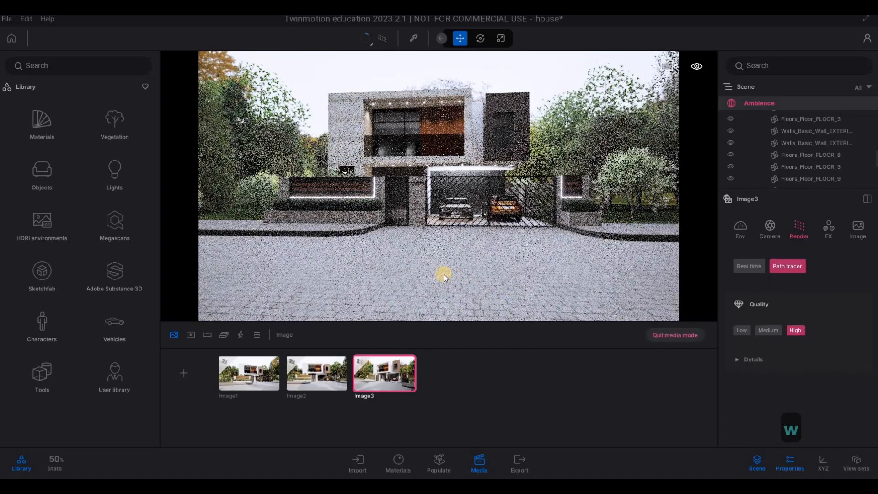
key(w)
mouse_move(444, 274)
right_down()
mouse_move(480, 267)
mouse_move(490, 253)
mouse_move(479, 245)
mouse_move(498, 249)
mouse_move(469, 245)
mouse_move(476, 254)
mouse_move(457, 254)
mouse_move(466, 255)
right_up()
Step: Frame the house frontally from across the street with trees on both sides, and add this wide view as the fourth image
key(a)
key(s)
key(a)
key(s)
key(a)
key(s)
key(s)
key(q)
key(a)
key(e)
key(q)
key(w)
key(w)
key(d)
key(d)
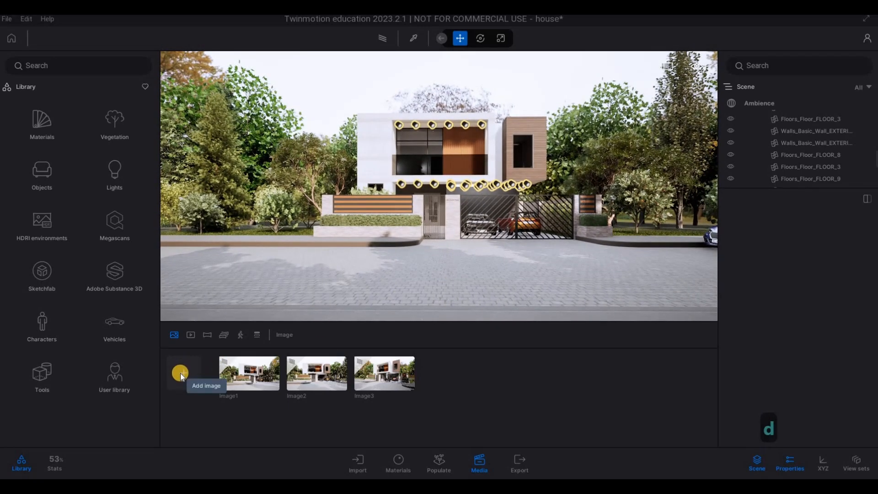
key(d)
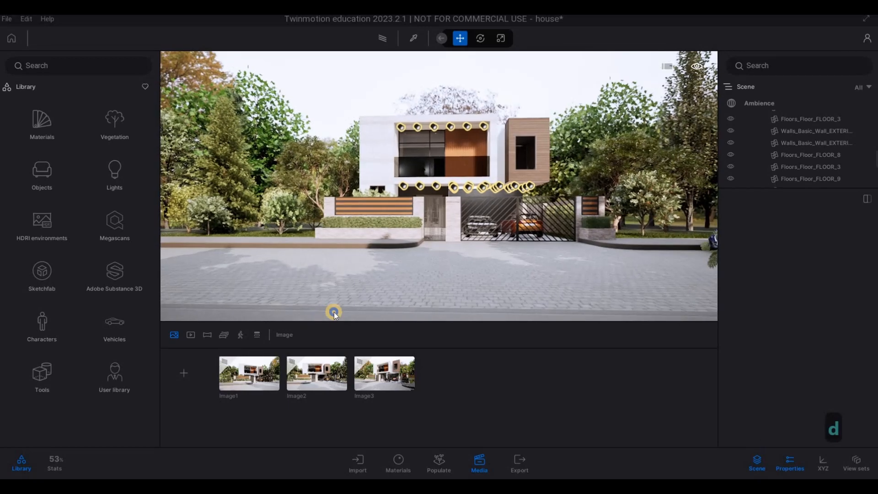
click(428, 376)
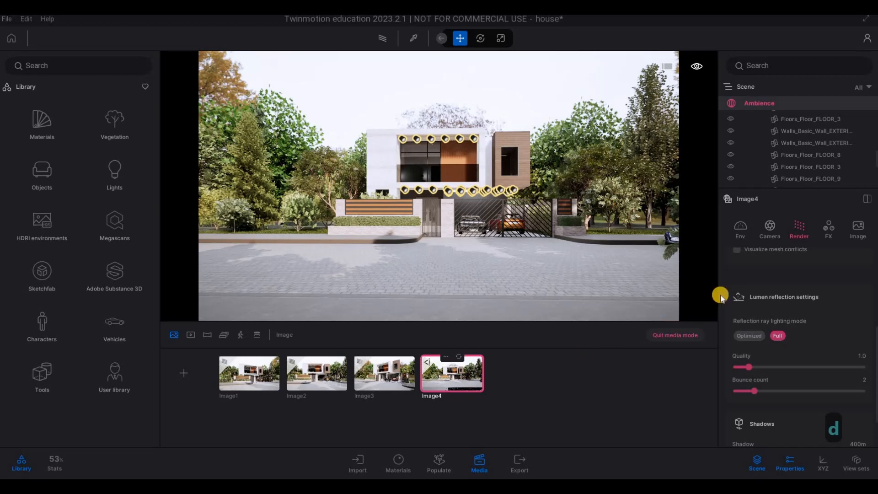
Step: Give the fourth image rainy weather with a wet street and autumn foliage, and path trace it at High quality
click(753, 236)
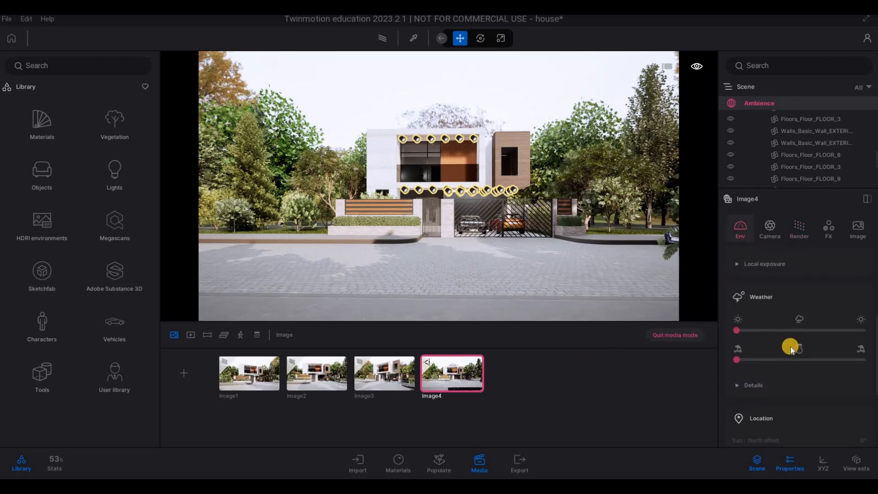
drag(785, 329, 790, 330)
click(765, 360)
drag(766, 361, 781, 359)
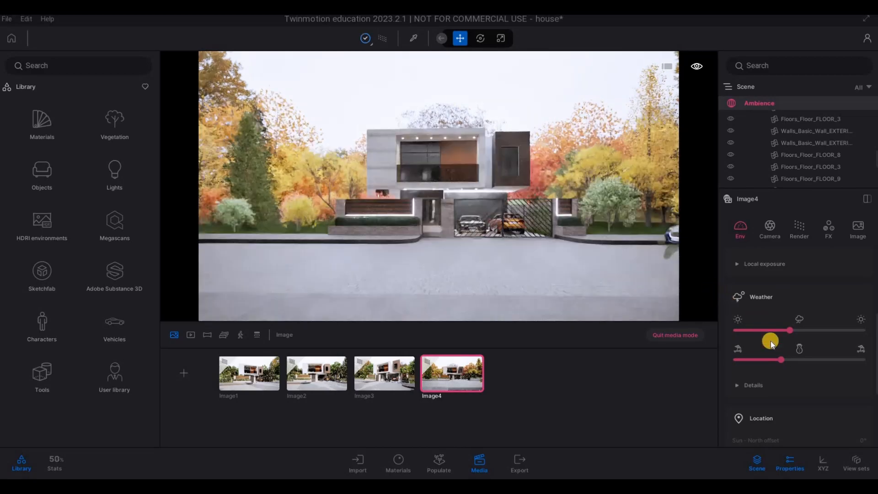
drag(781, 364, 791, 360)
mouse_move(790, 330)
mouse_down()
mouse_move(803, 322)
mouse_move(807, 332)
mouse_up()
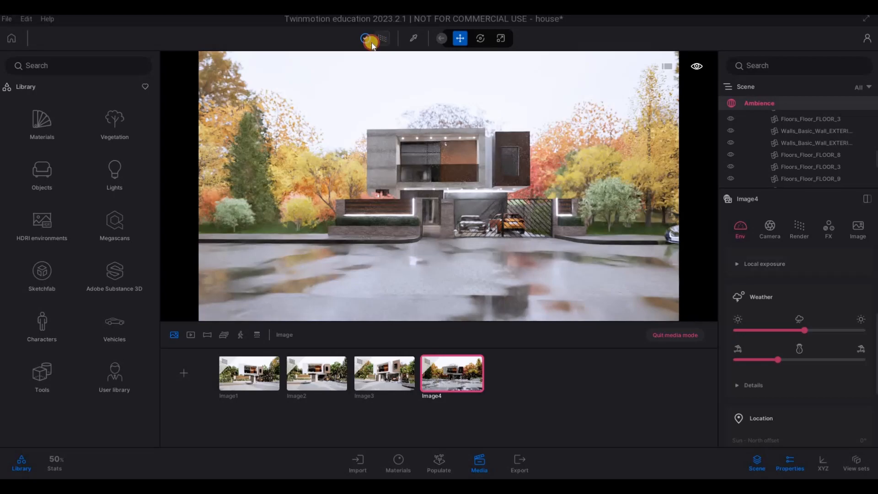
click(363, 82)
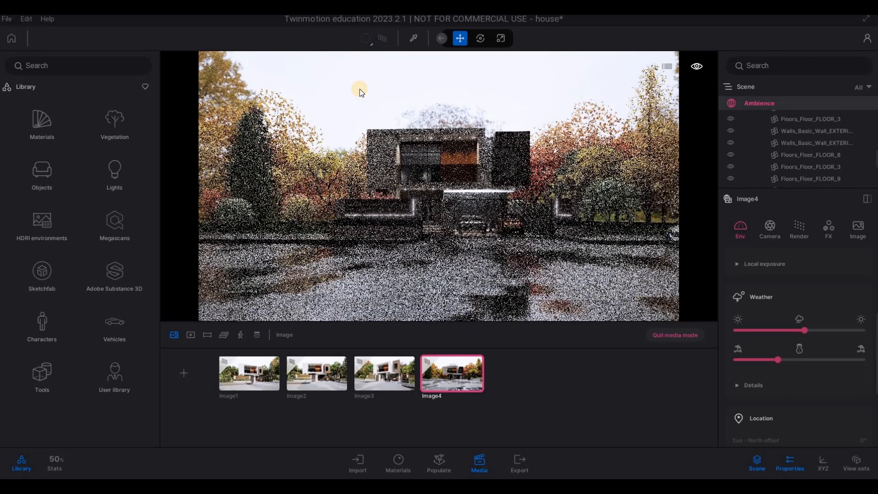
Step: Nudge the fourth image's view, set its camera focal length to 24 mm, and refresh the image
click(770, 235)
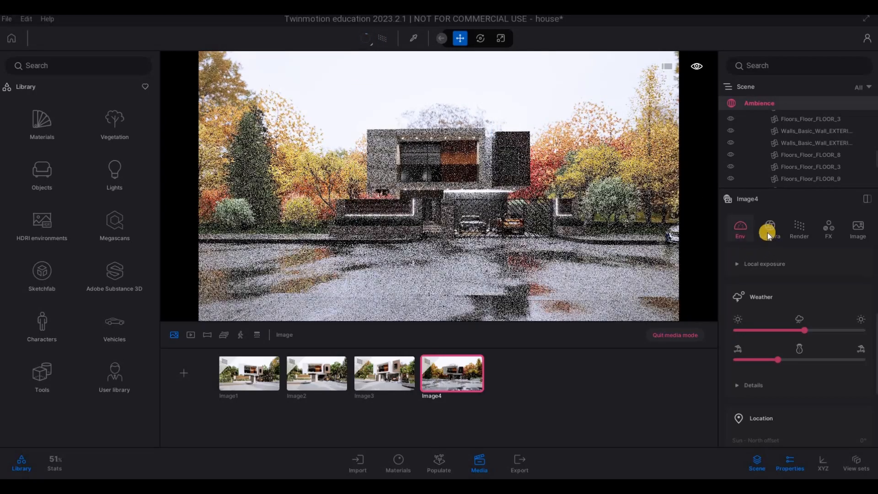
click(738, 265)
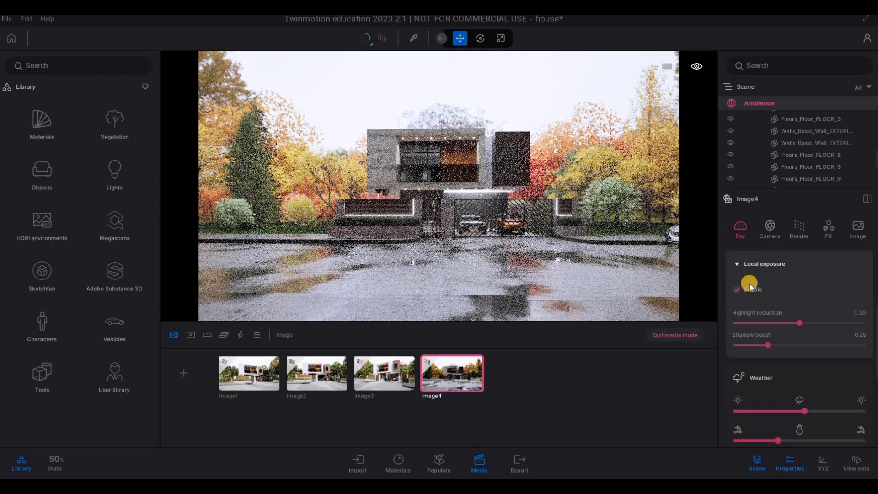
scroll(750, 284, up, 3)
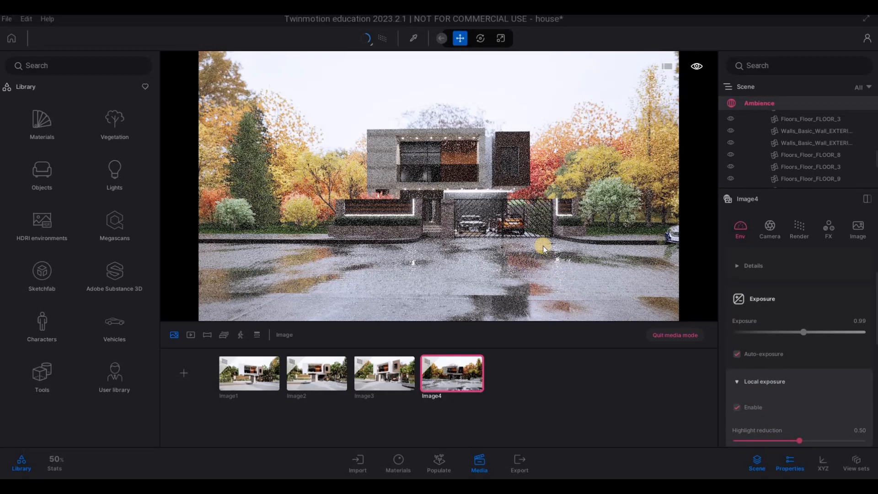
right_drag(540, 233, 543, 235)
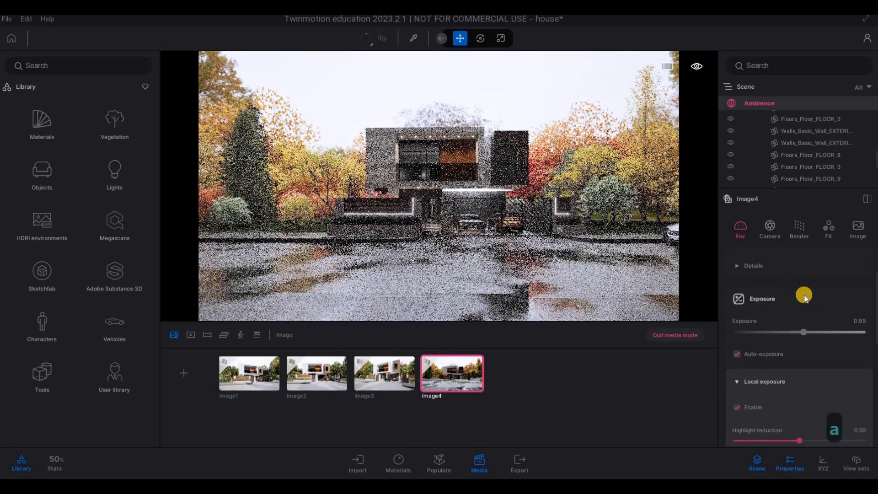
scroll(804, 295, up, 2)
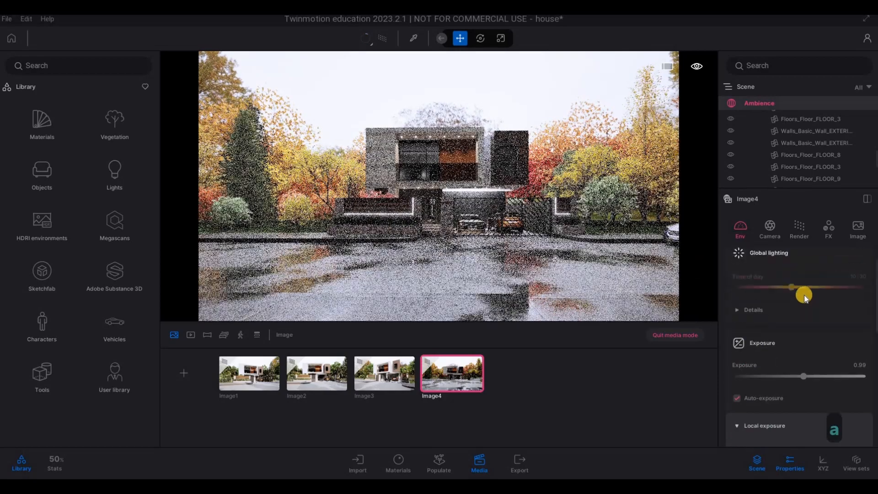
click(770, 231)
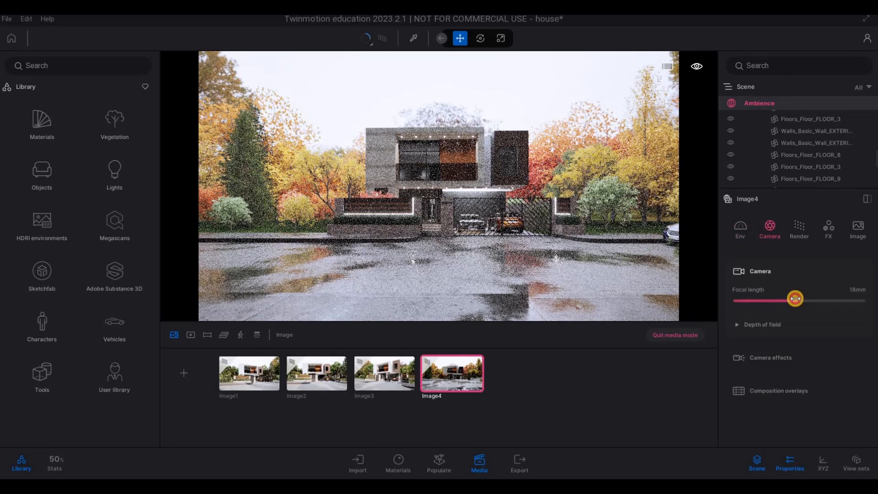
drag(795, 298, 801, 300)
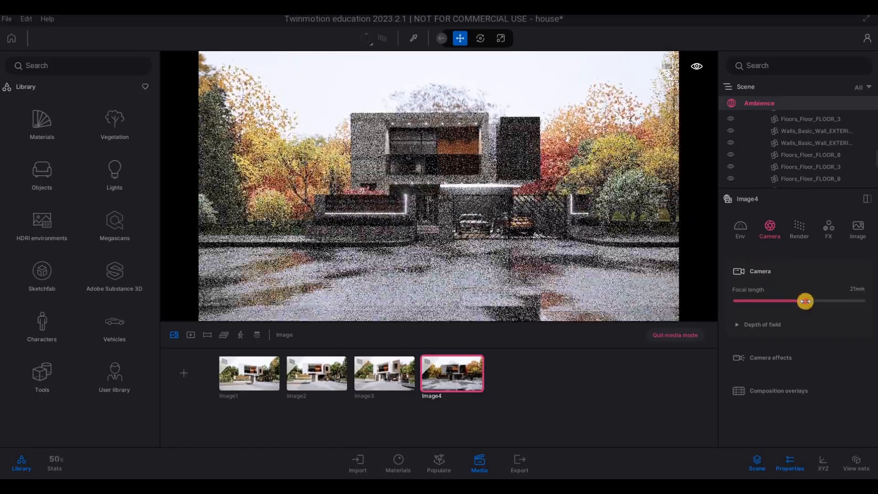
drag(805, 301, 806, 301)
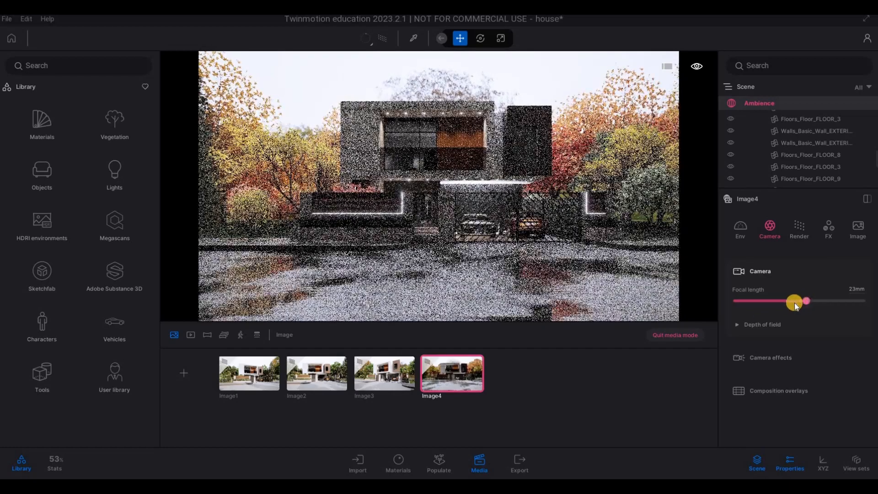
click(460, 359)
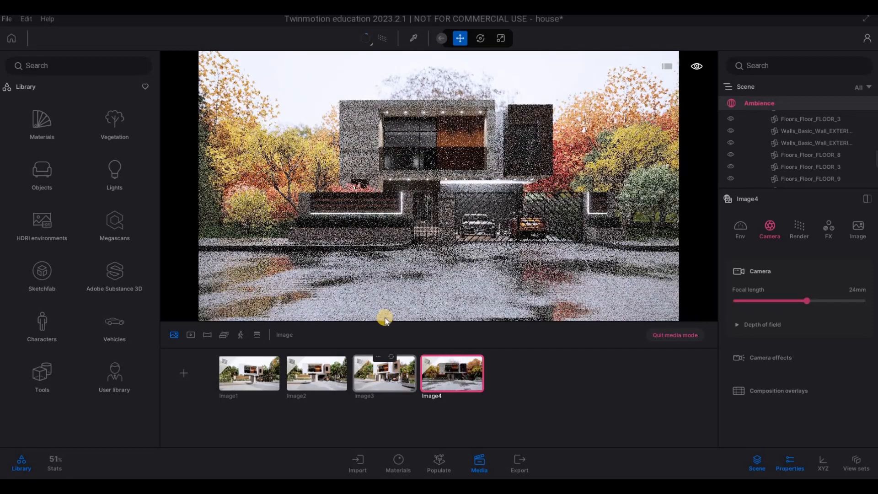
Step: Go through the third, second, first and fourth images and set the path tracing quality of each to High
click(384, 369)
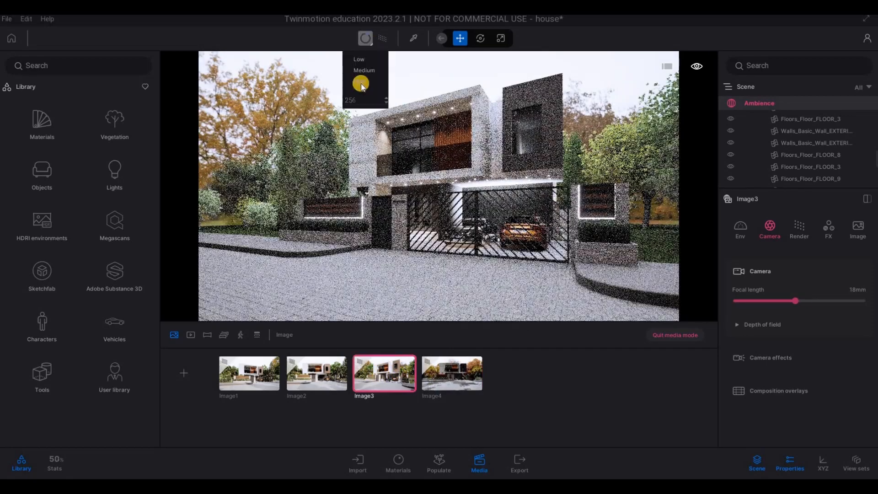
click(373, 47)
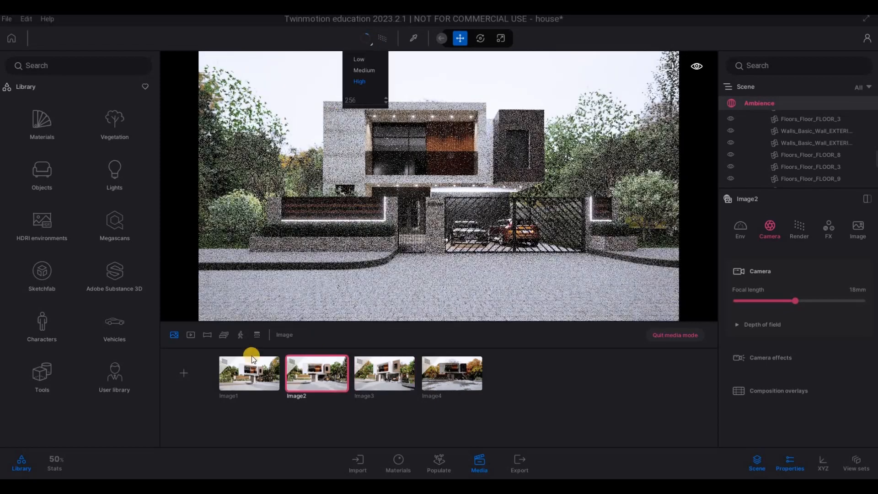
click(251, 386)
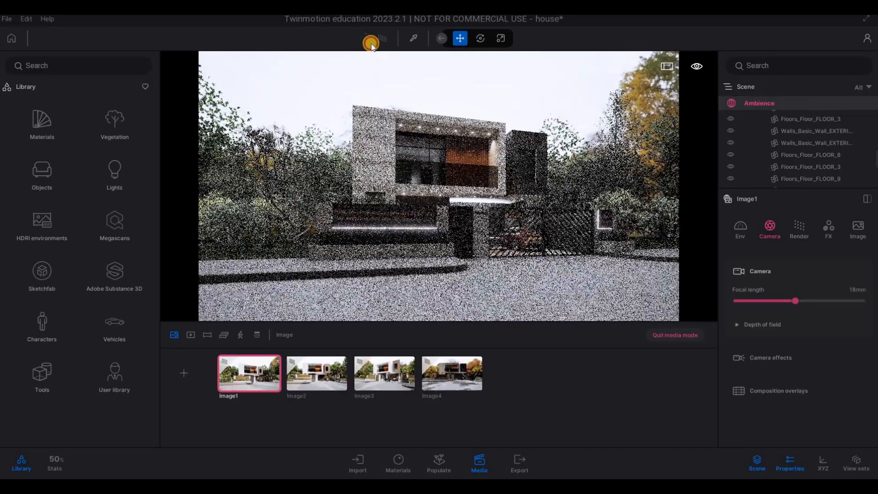
click(371, 46)
click(435, 378)
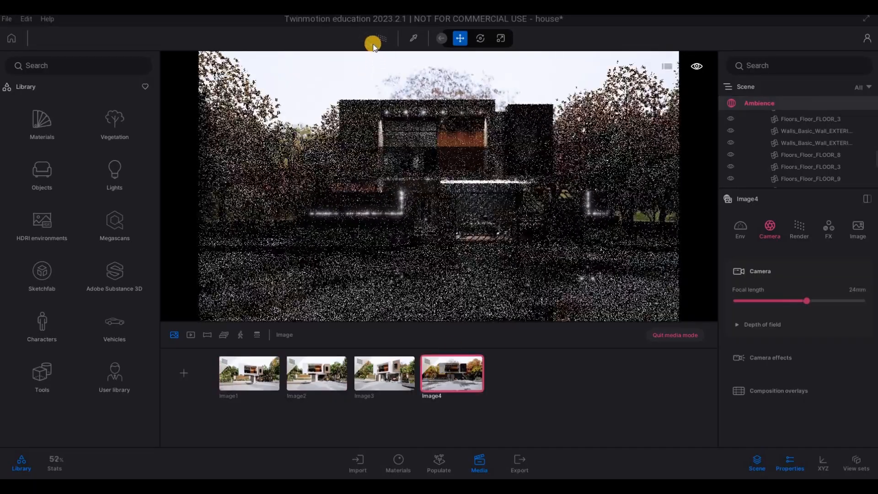
click(371, 45)
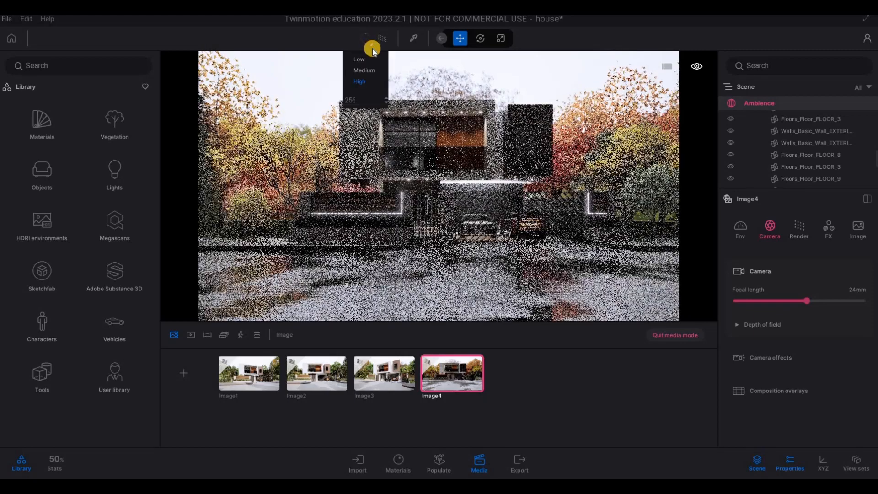
click(529, 240)
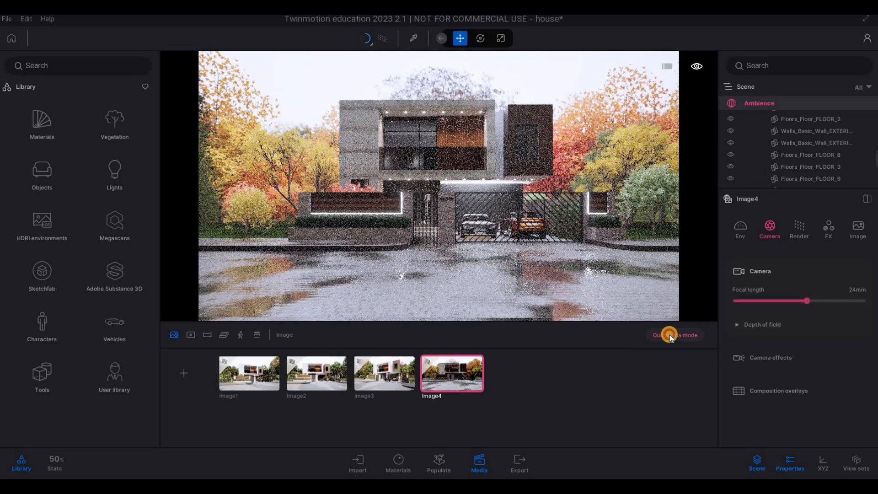
Step: Leave media mode, frame the house at an angle from the hedge wall side of the street, and add it as the fifth image
mouse_move(482, 251)
right_down()
mouse_move(562, 254)
mouse_move(618, 242)
mouse_move(646, 247)
mouse_move(638, 264)
mouse_move(663, 243)
mouse_move(577, 226)
mouse_move(583, 233)
mouse_move(441, 246)
mouse_move(473, 248)
mouse_move(453, 262)
right_up()
key(a)
key(a)
key(a)
key(a)
key(a)
key(a)
key(a)
key(a)
key(a)
key(a)
key(a)
key(a)
key(a)
key(a)
key(a)
key(a)
key(a)
key(a)
key(a)
key(s)
key(a)
key(a)
key(a)
key(q)
key(w)
key(a)
key(w)
key(a)
key(w)
key(w)
key(e)
key(d)
key(w)
key(w)
key(e)
key(d)
key(w)
key(d)
key(q)
key(d)
key(e)
key(s)
key(s)
key(s)
key(d)
key(q)
key(d)
key(q)
key(d)
click(180, 378)
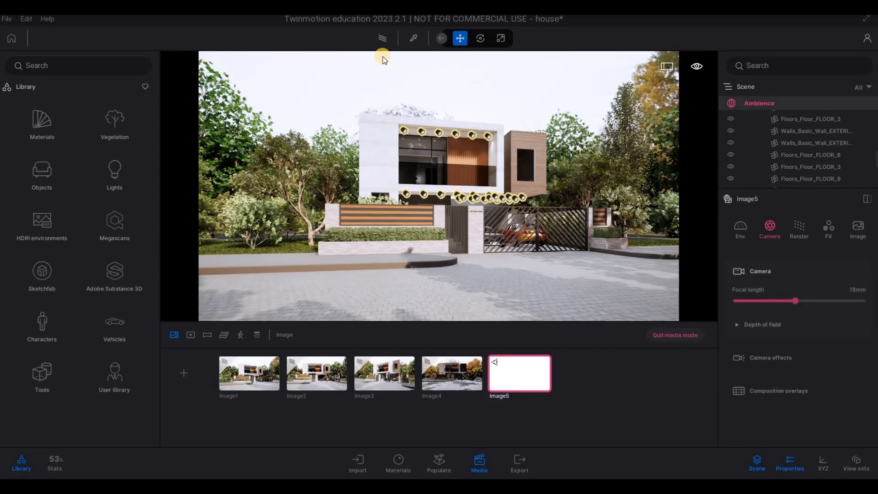
Step: Turn on path tracing for the fifth image and set its quality to High
click(380, 42)
click(370, 42)
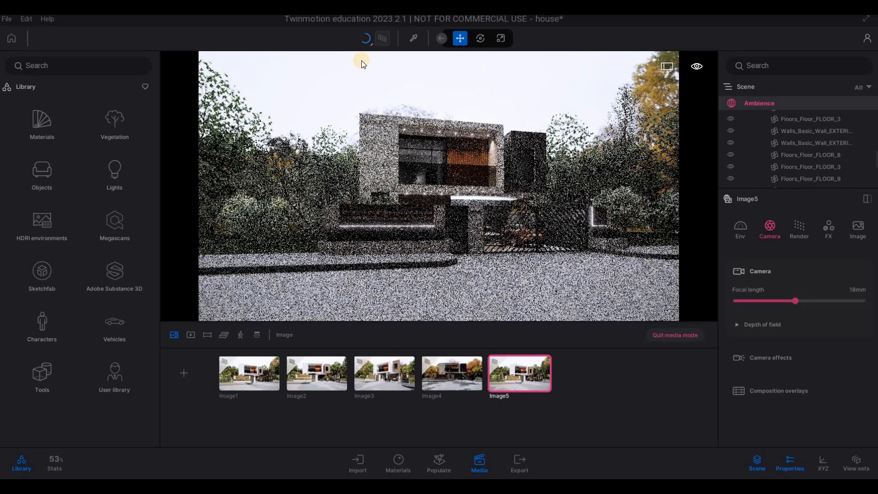
click(352, 83)
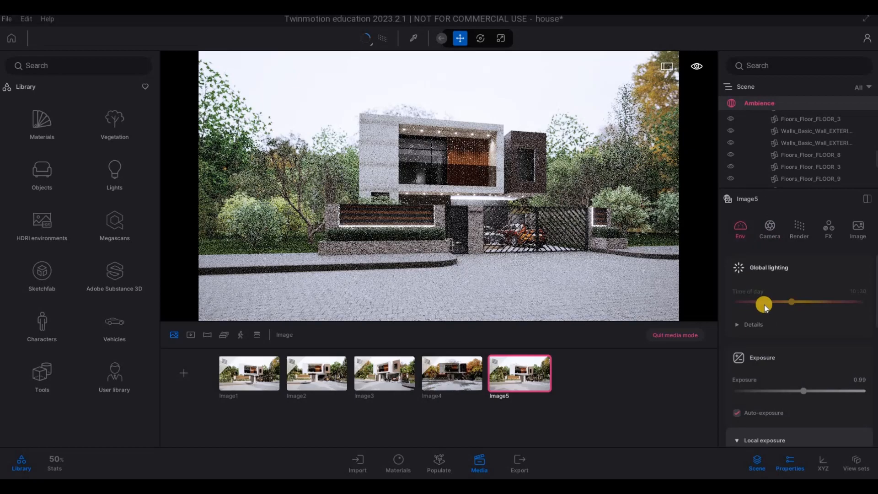
Step: Change the fifth image's season to winter so the scene is covered in snow, and refresh the image
scroll(785, 348, down, 5)
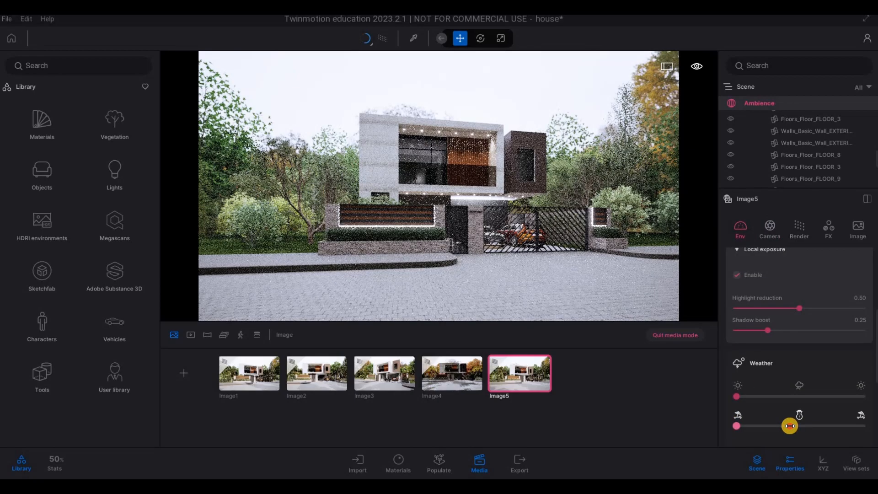
click(790, 426)
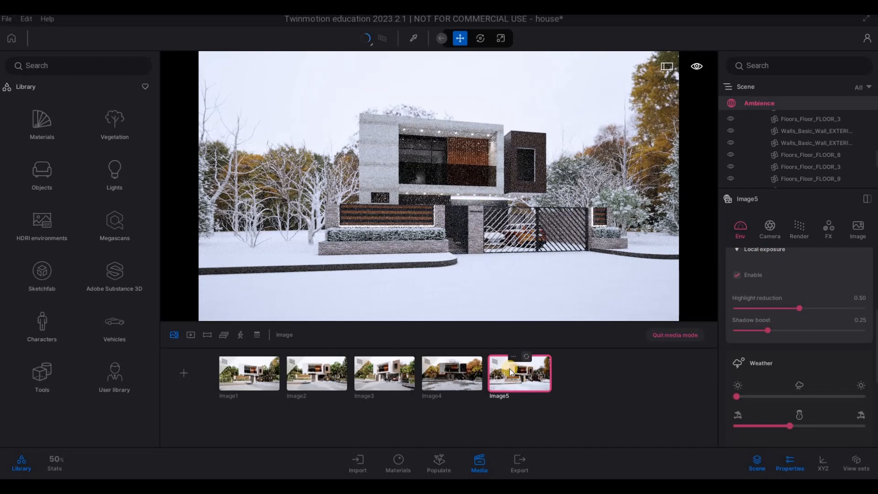
click(462, 374)
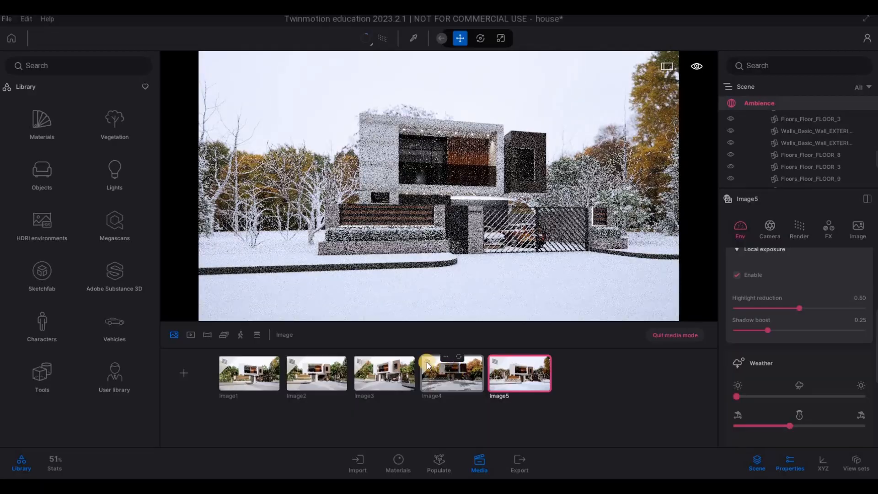
Step: Open the fourth image to check its path tracing quality setting, and return to the fifth image
click(427, 364)
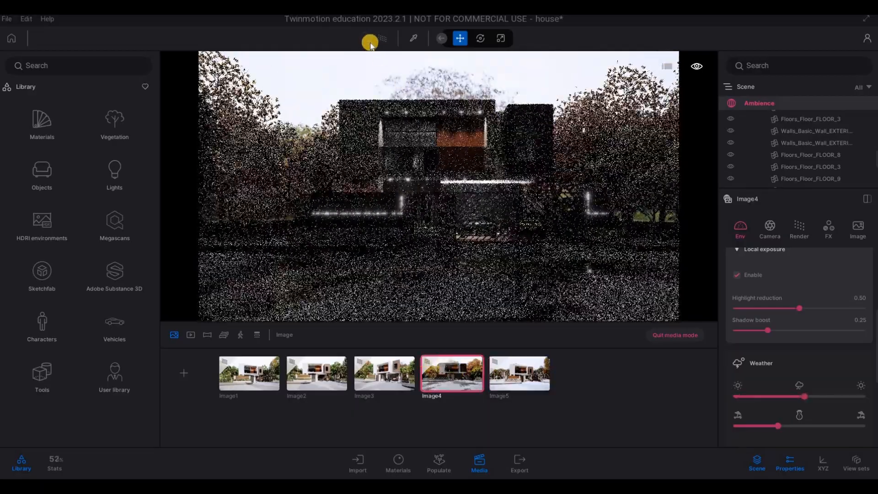
click(372, 42)
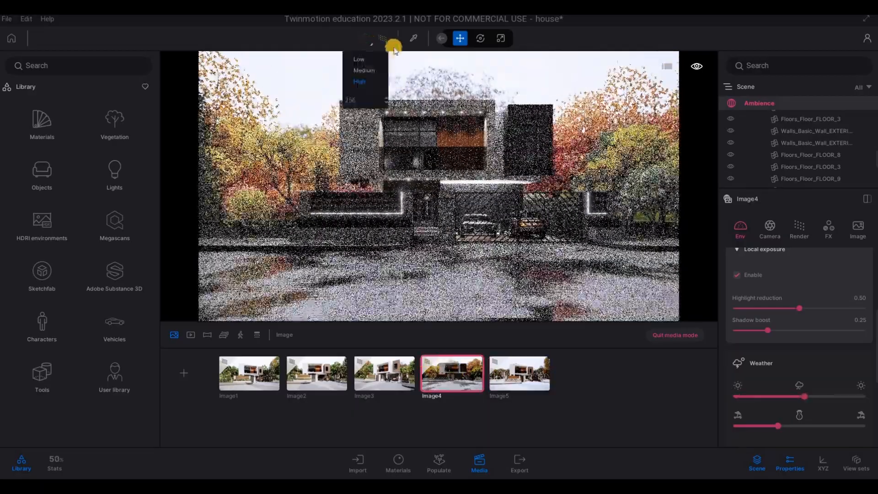
click(492, 374)
click(524, 381)
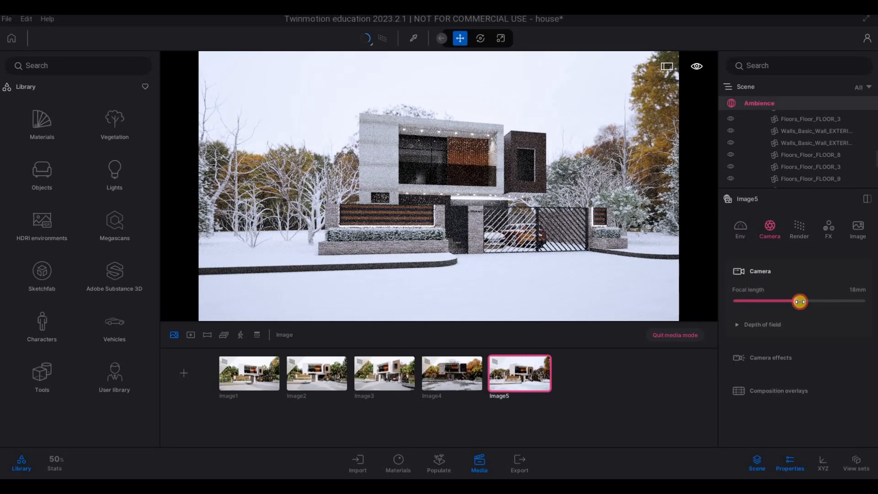
Step: Set the fifth image's focal length to 22 mm and shift its camera sideways toward the gate for a more frontal view
drag(798, 302, 803, 302)
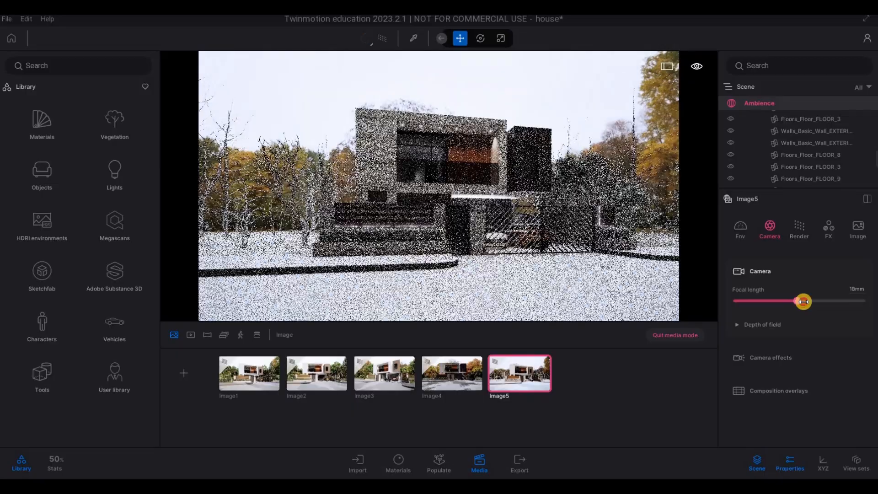
key(d)
key(d)
key(d)
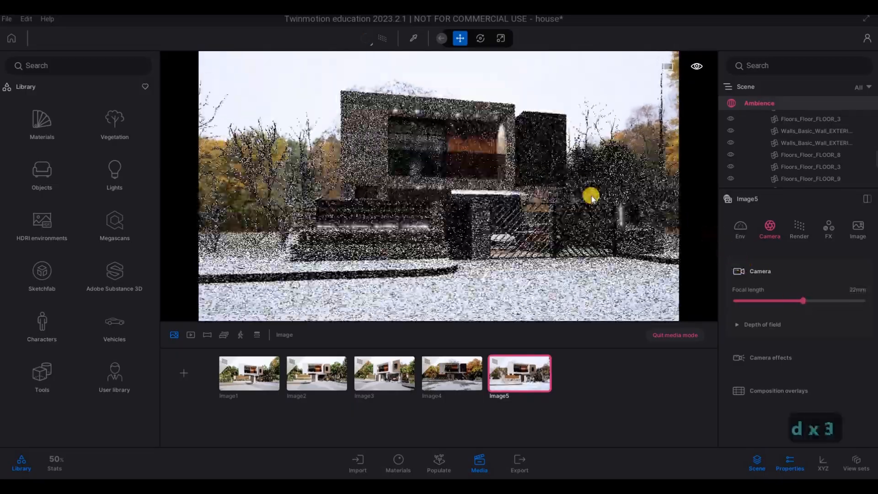
key(d)
key(d)
key(d)
key(d)
key(d)
key(d)
key(d)
key(d)
key(d)
key(d)
key(d)
key(d)
key(d)
key(d)
key(d)
key(d)
key(d)
key(d)
key(d)
key(d)
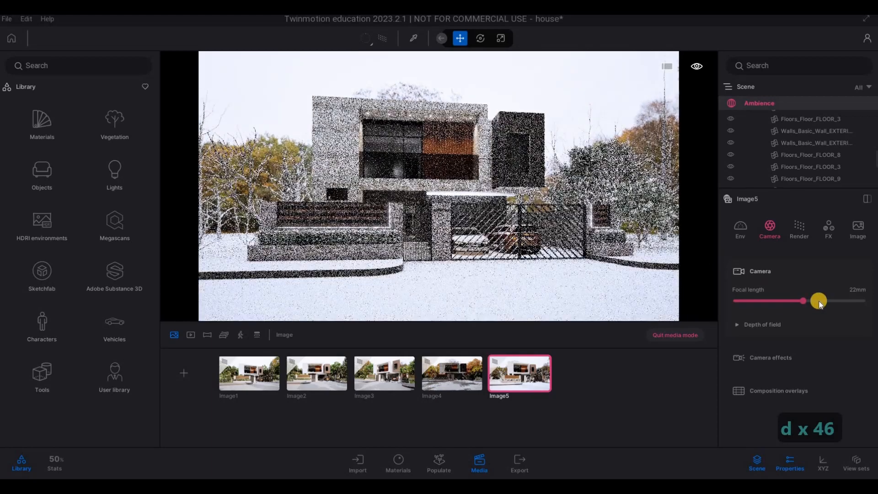
Step: Set the fifth image's exposure to 1.09
click(742, 231)
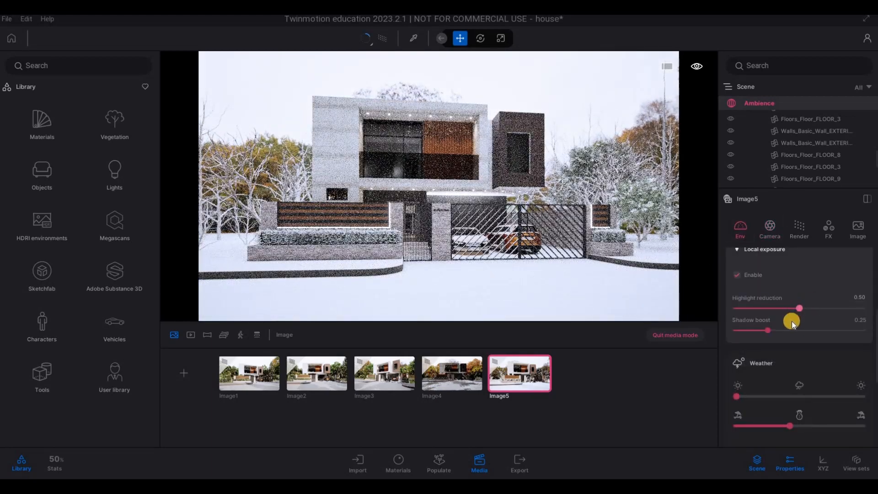
scroll(792, 321, up, 5)
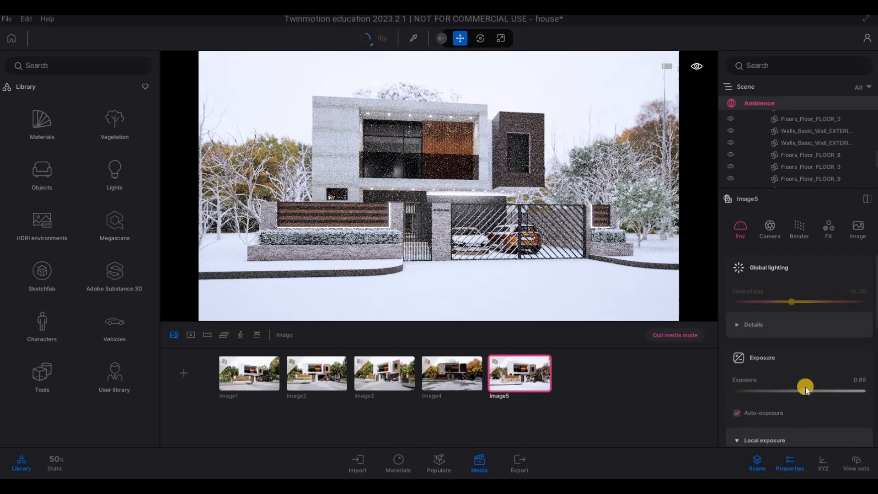
drag(805, 389, 803, 398)
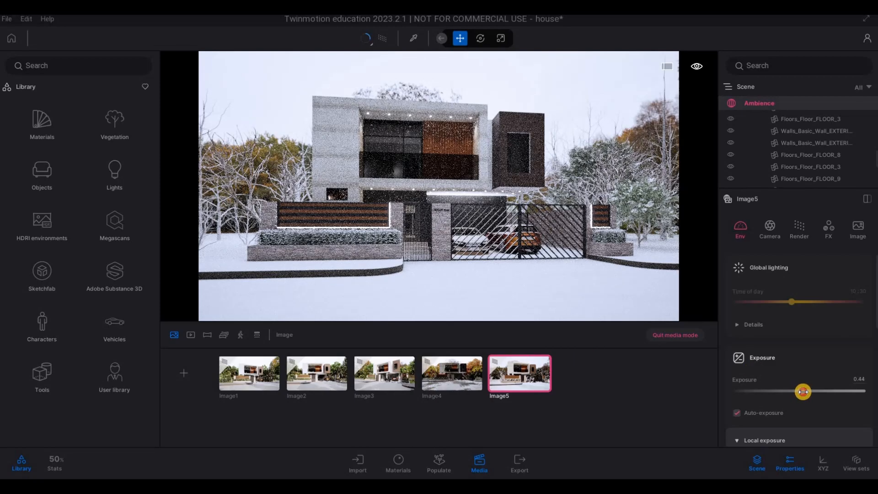
drag(803, 391, 786, 390)
Step: Review the fifth image's exposure, weather, camera, render and color grading settings, and refresh the image
scroll(783, 389, down, 5)
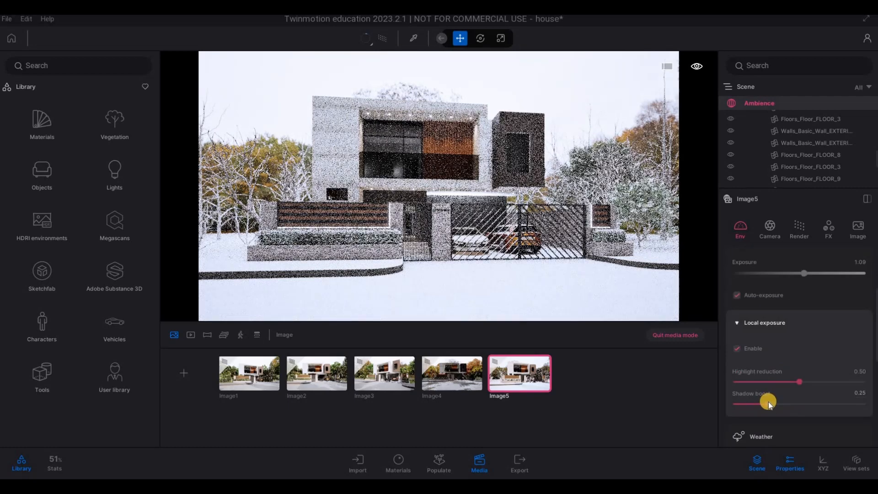
scroll(773, 401, down, 5)
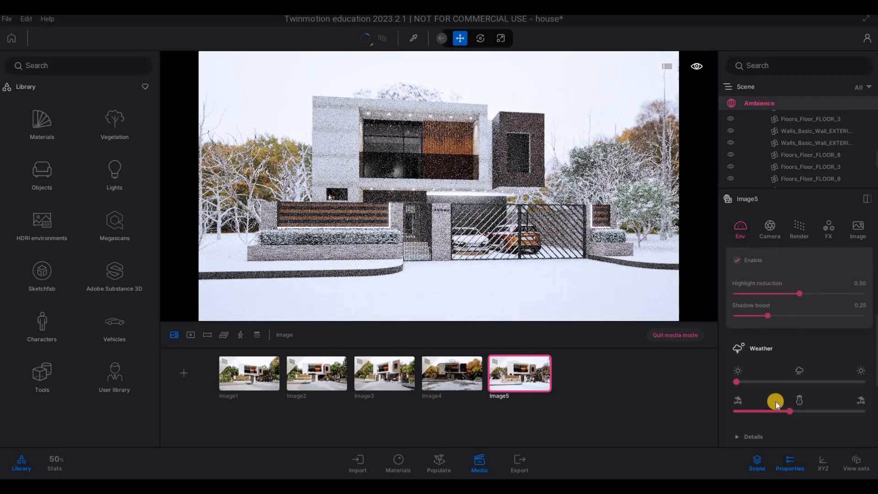
scroll(775, 399, down, 3)
scroll(774, 399, up, 6)
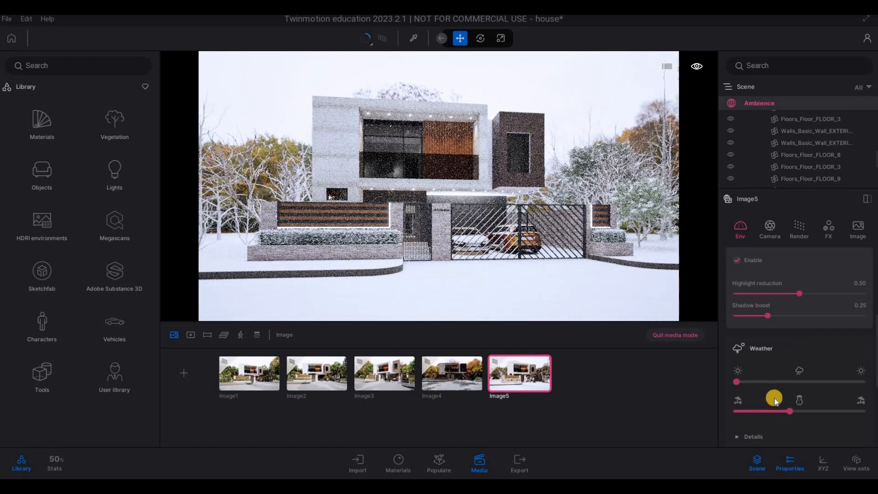
scroll(775, 398, up, 3)
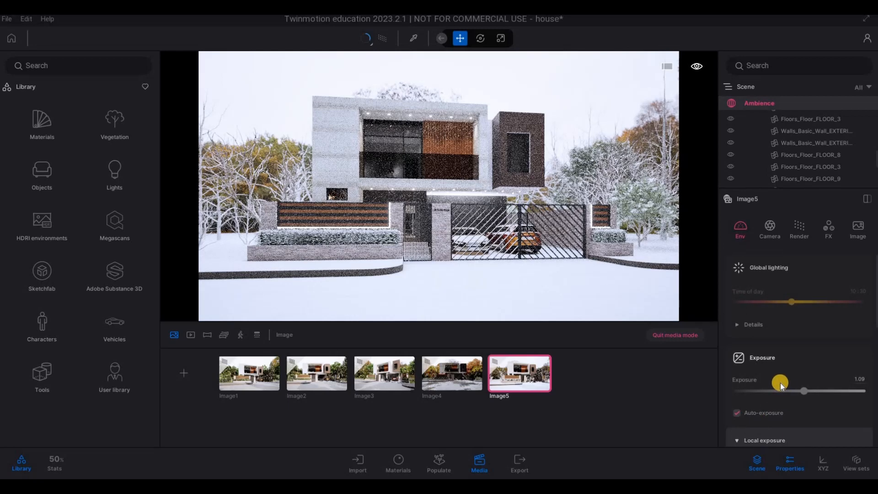
scroll(774, 388, down, 2)
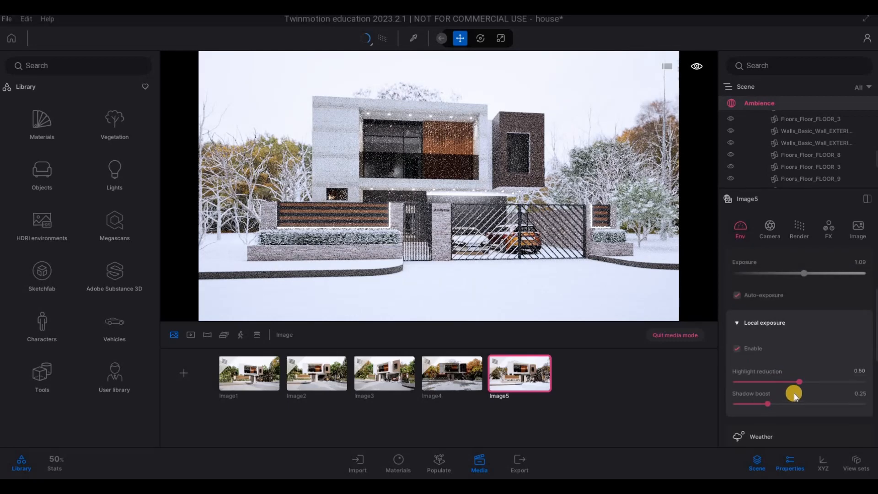
click(768, 226)
click(741, 225)
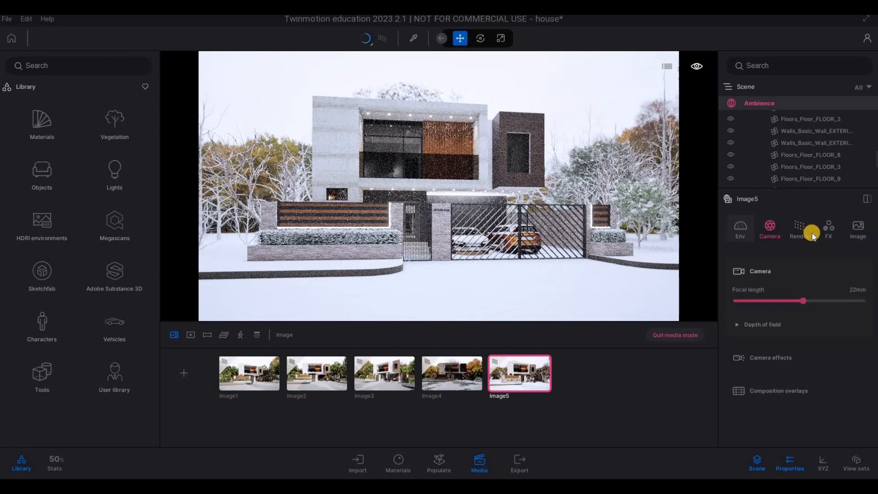
click(805, 228)
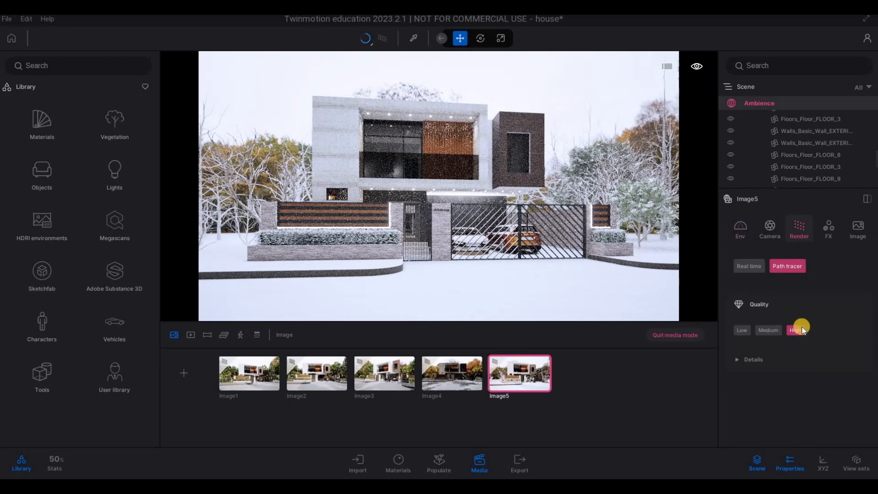
click(828, 229)
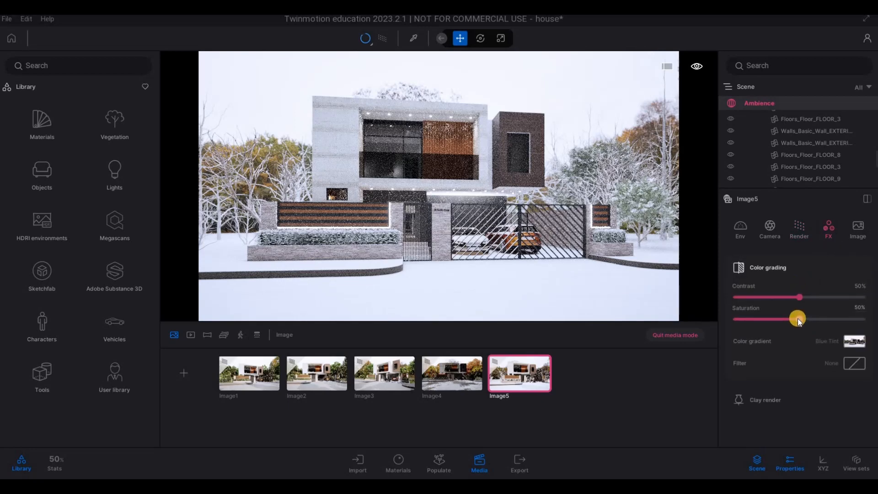
click(528, 358)
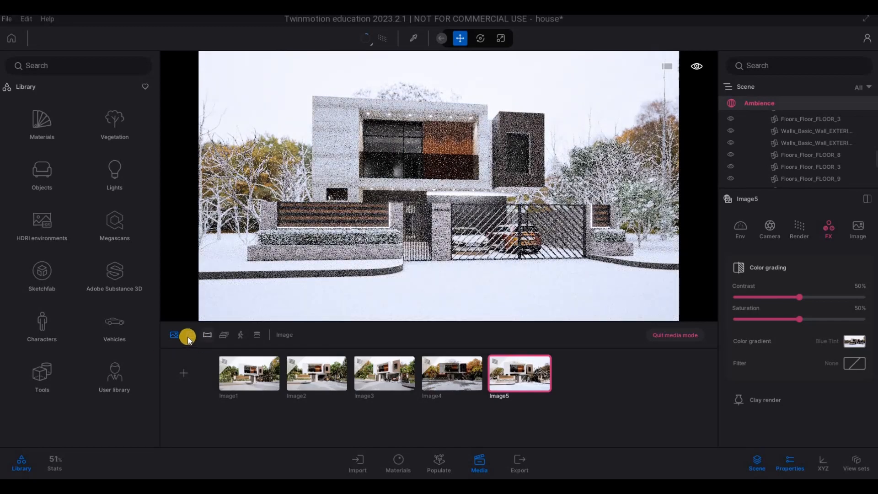
Step: Switch to video media, pull the camera back across the street, and create the first video from that view
click(190, 337)
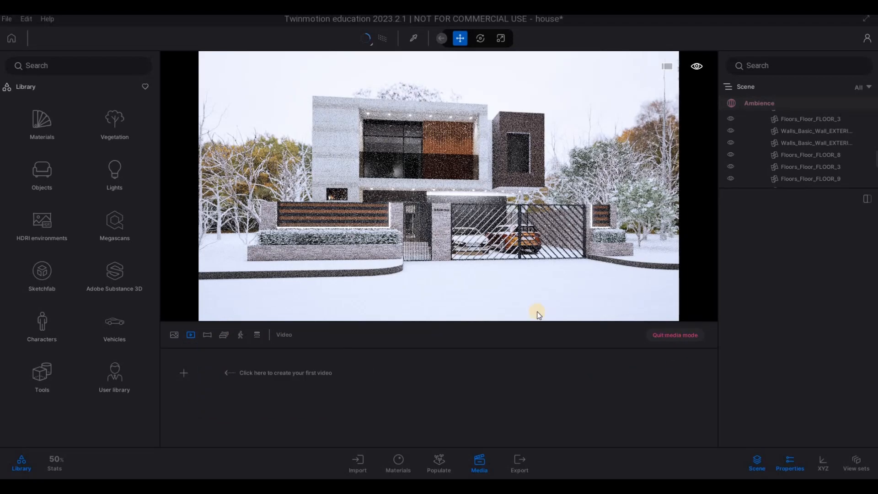
key(s)
key(a)
key(a)
key(a)
key(a)
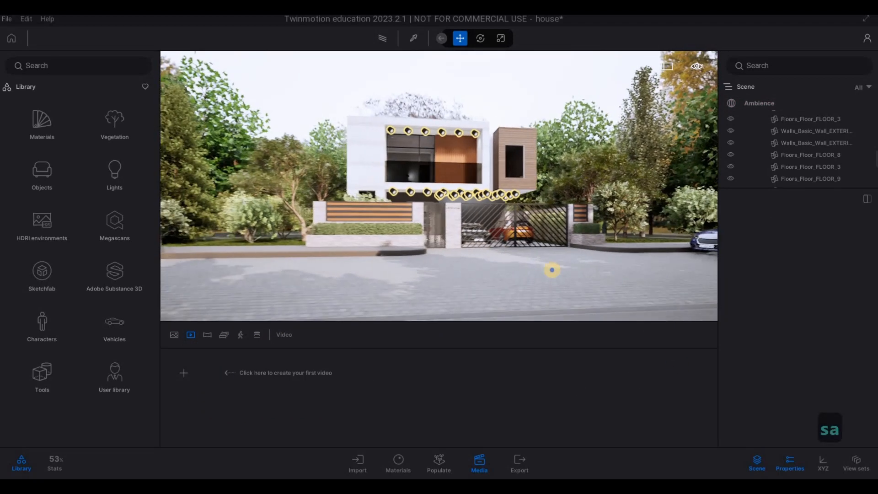
key(s)
key(d)
key(q)
key(a)
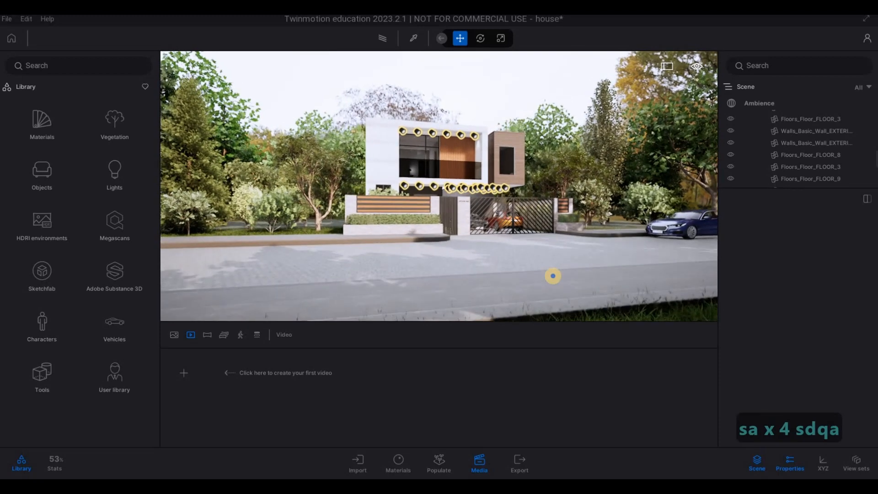
key(s)
click(245, 366)
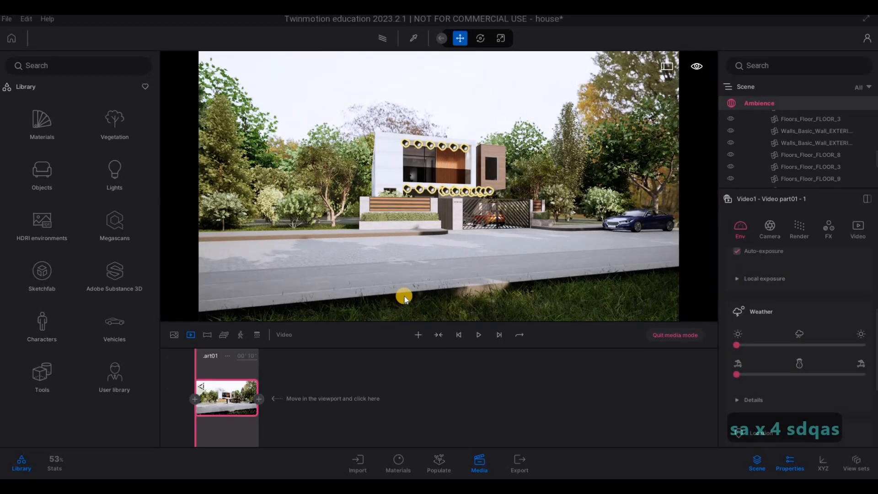
Step: Move the camera close to the hedge wall, add it as the first part's second keyframe, and set that part's duration to 7 seconds
key(w)
key(w)
key(w)
key(w)
key(w)
key(w)
key(w)
key(w)
key(w)
key(w)
key(w)
key(w)
key(w)
key(w)
key(w)
key(w)
key(w)
key(w)
key(w)
key(w)
key(w)
key(w)
key(w)
key(w)
key(w)
key(w)
key(w)
key(w)
key(w)
key(w)
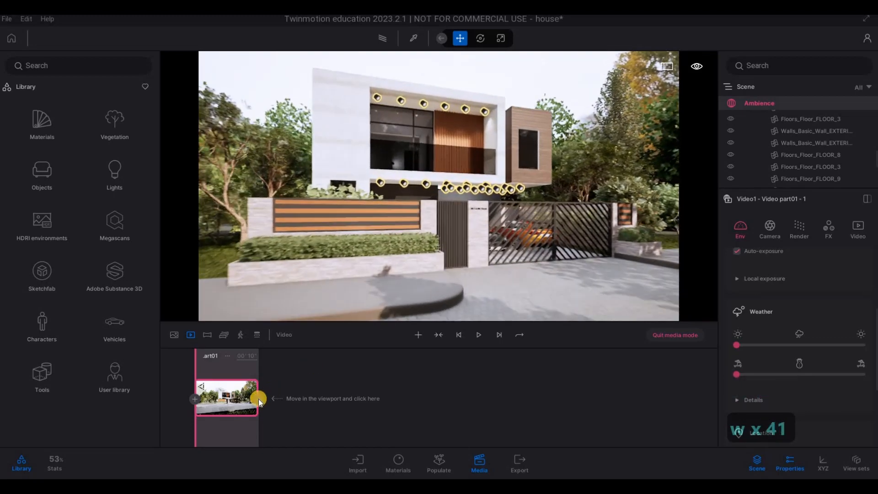
click(259, 399)
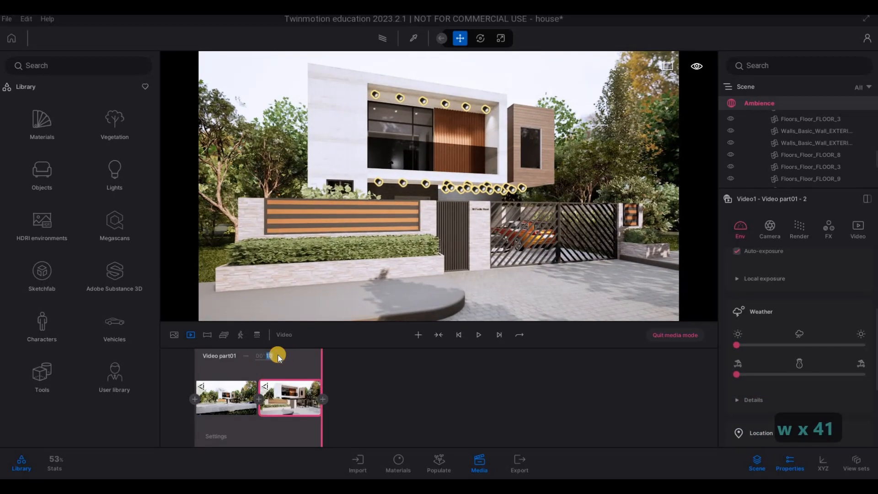
text(7)
key(Return)
Step: Swing the camera past the gate to the wood-clad side of the house and start a second video part from that view
key(d)
key(d)
key(d)
key(d)
key(d)
key(d)
key(d)
key(d)
key(d)
key(d)
key(d)
key(d)
key(d)
key(d)
key(d)
key(d)
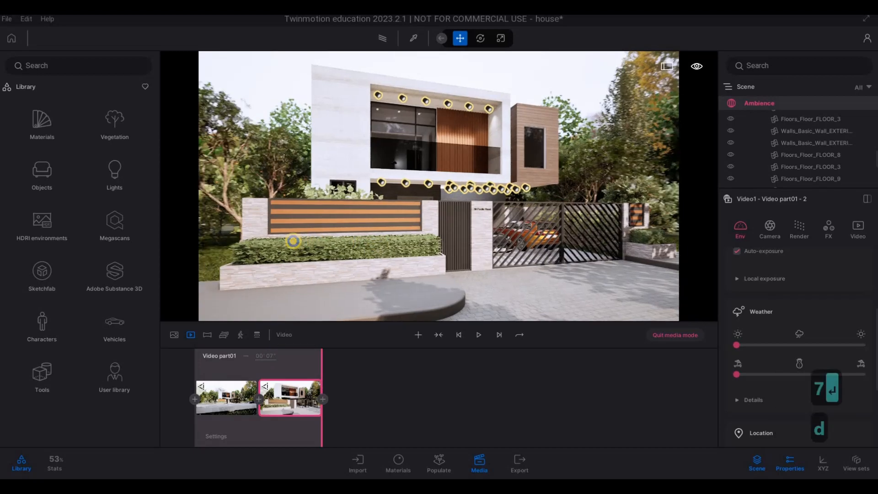
key(q)
key(a)
key(d)
key(d)
key(d)
key(d)
key(d)
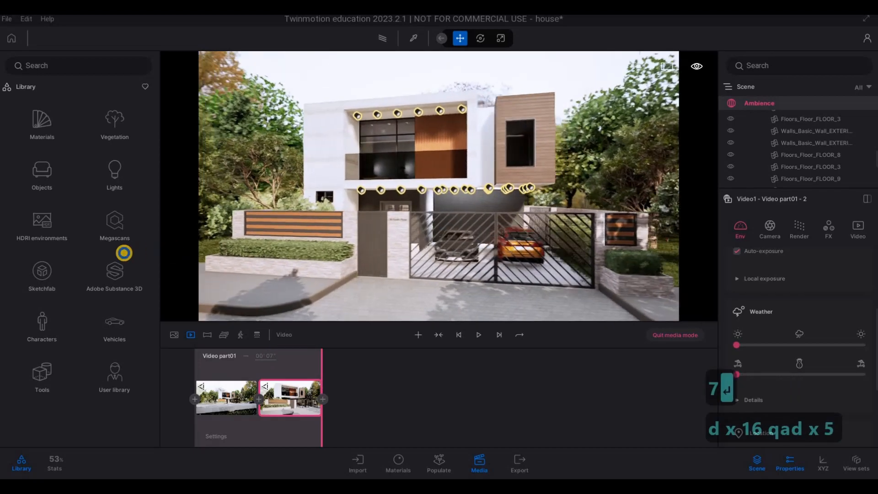
key(s)
key(d)
key(w)
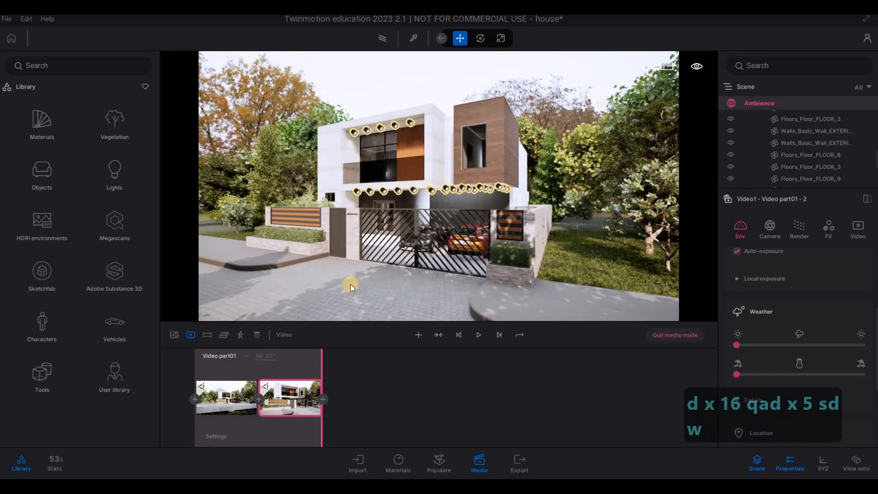
click(420, 333)
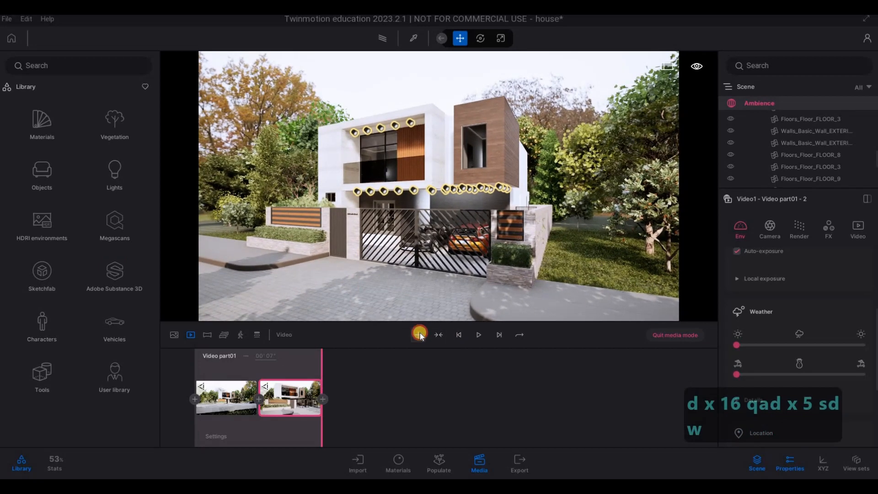
Step: Move the camera back to face the front of the house and add it as the second video part's second keyframe
key(q)
key(a)
key(a)
key(a)
key(a)
key(a)
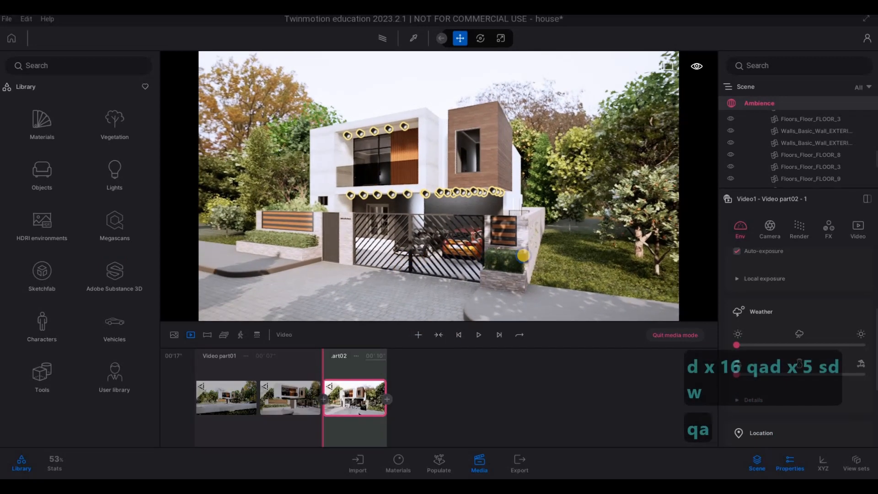
key(a)
key(a)
key(a)
key(a)
key(a)
key(a)
key(a)
key(a)
key(a)
key(a)
key(a)
key(a)
key(a)
key(a)
key(a)
key(a)
key(a)
key(a)
key(a)
key(a)
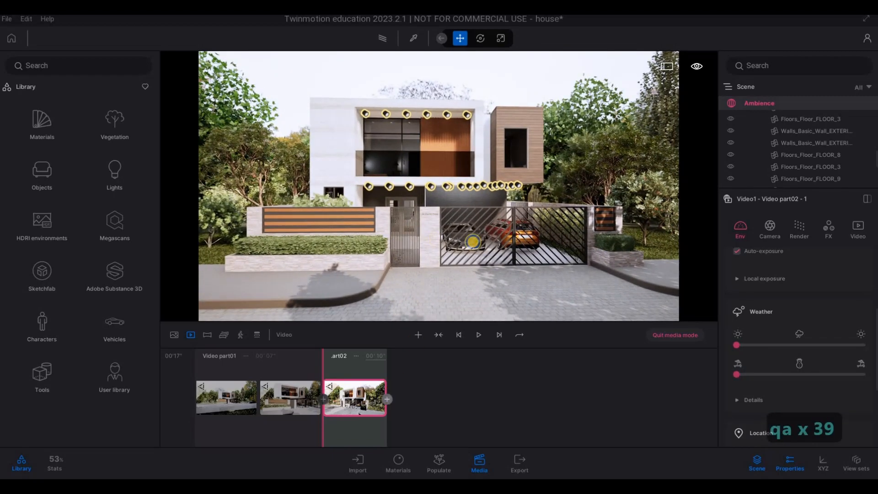
click(387, 399)
Step: Move the camera around to the house's hedge-wall corner, add it as the second part's third keyframe, and set that part's duration to 8 seconds
key(a)
key(a)
key(a)
key(a)
key(a)
key(a)
key(a)
key(a)
key(a)
key(a)
key(a)
key(a)
key(a)
key(a)
key(a)
key(a)
key(a)
key(a)
key(a)
key(a)
key(a)
key(a)
key(a)
key(a)
key(a)
key(a)
key(a)
key(a)
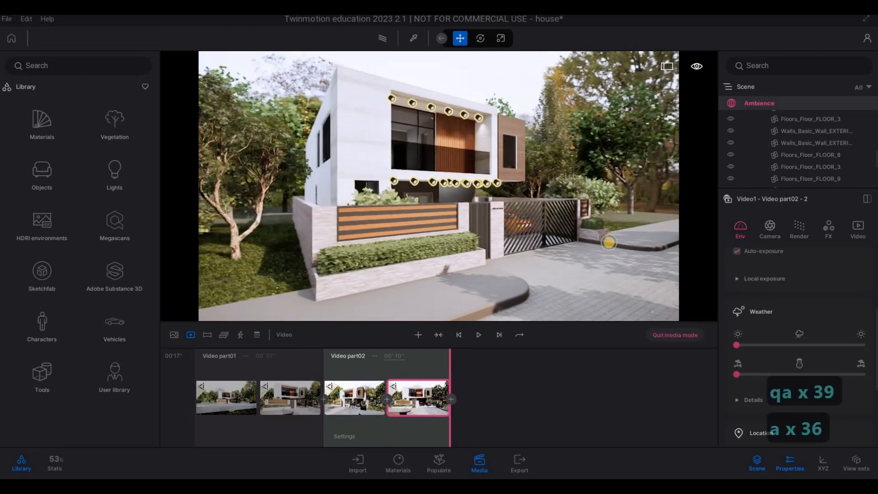
key(q)
key(a)
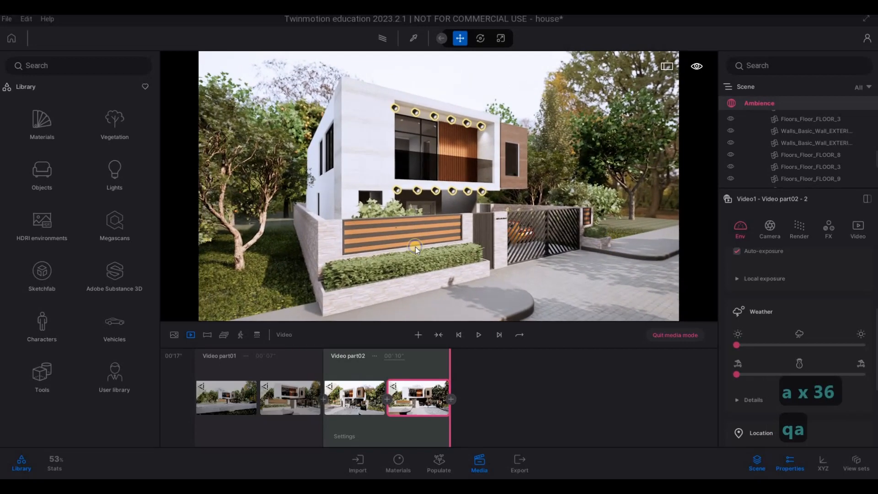
click(449, 399)
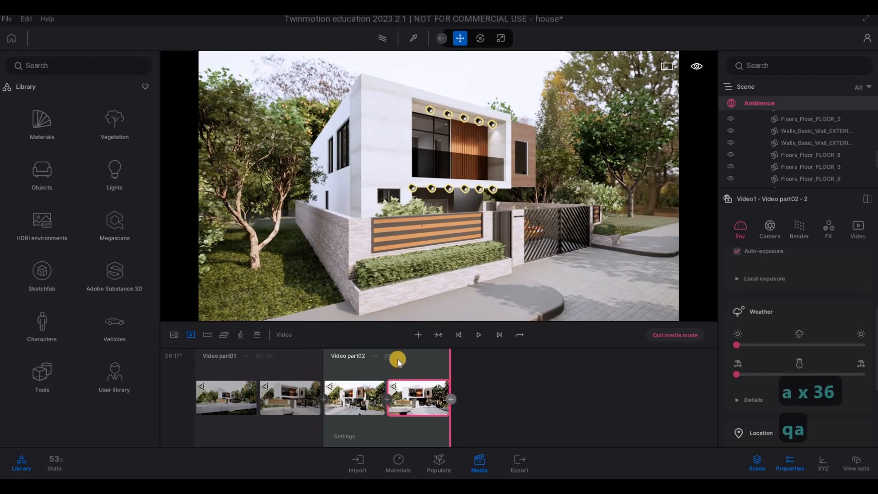
key(Tab)
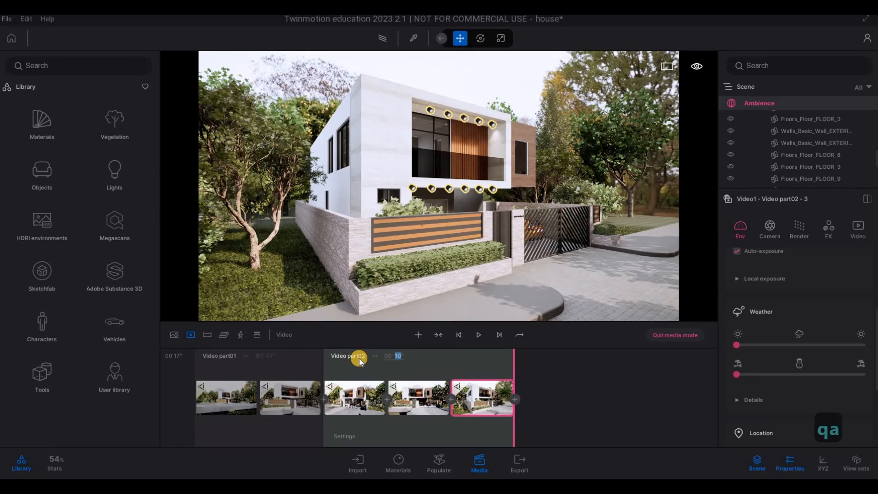
text(8)
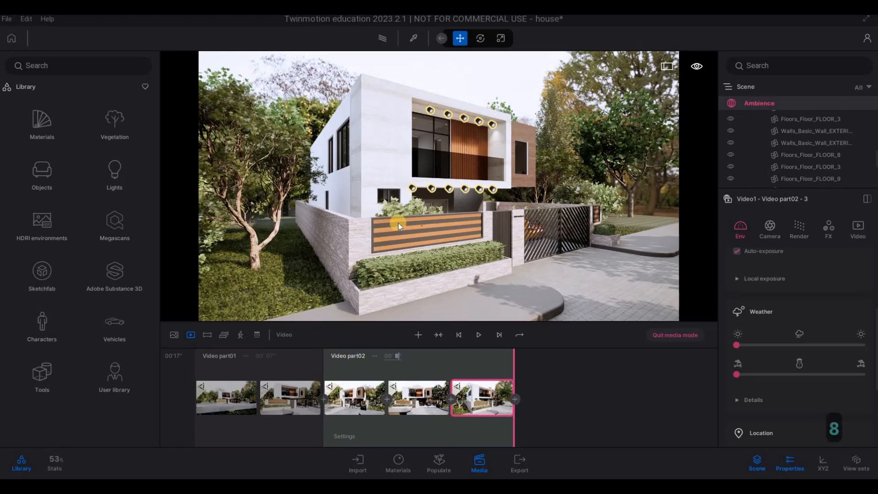
text(sde)
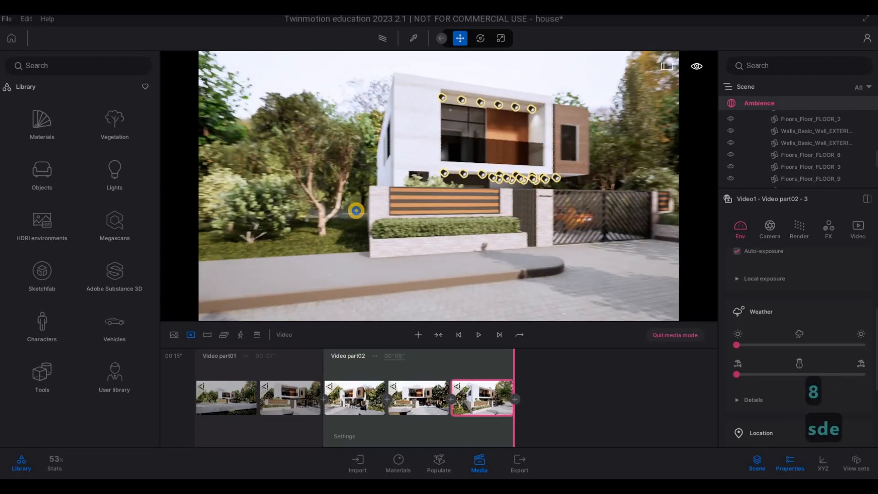
text(d)
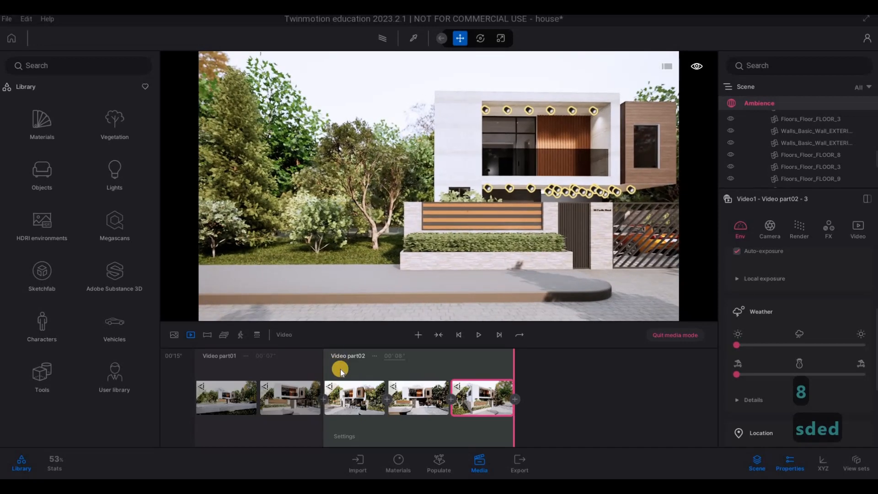
Step: Pull the camera back to face the lawn trees and hedge wall from the street, and start a third video part there
click(414, 338)
Step: Try a sideways camera slide past the gate, then return to the third part's first keyframe and refresh it from a slightly closer view
key(d)
key(d)
key(d)
key(d)
key(d)
key(d)
key(d)
key(d)
key(d)
key(d)
key(d)
key(d)
key(d)
key(d)
key(d)
key(d)
key(d)
key(d)
key(d)
key(d)
key(d)
key(d)
key(d)
key(d)
key(d)
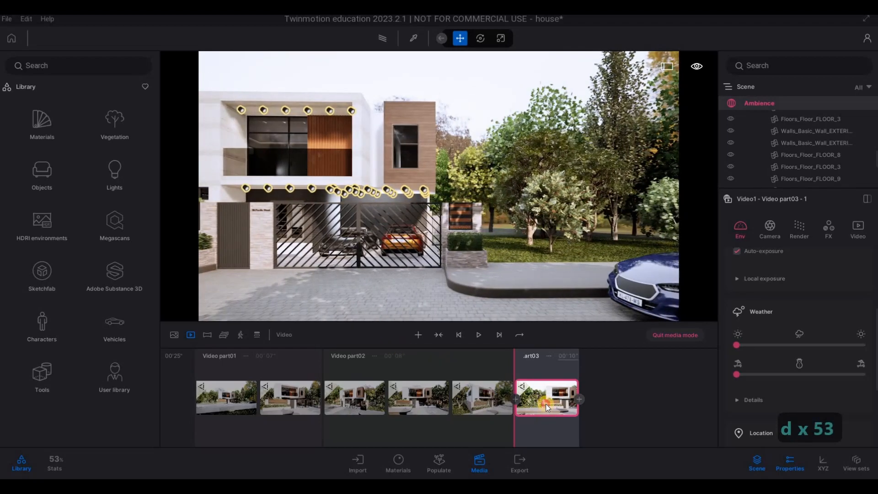
middle_drag(436, 291, 451, 300)
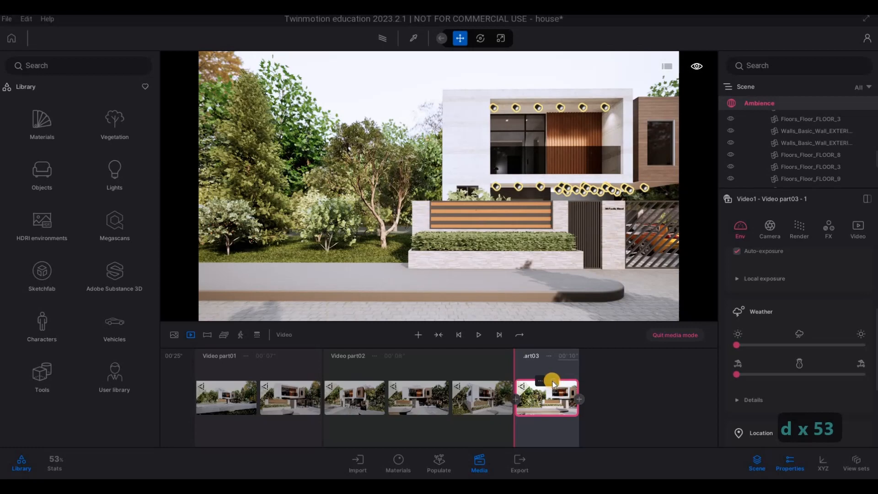
Step: Slide the camera along the street to the parked blue car, add it as the third part's second keyframe, and set the duration to 6 seconds
key(d)
key(d)
key(d)
key(d)
key(d)
key(d)
key(d)
key(d)
key(d)
key(d)
key(d)
key(d)
key(d)
key(d)
key(d)
key(d)
key(d)
key(d)
key(d)
key(d)
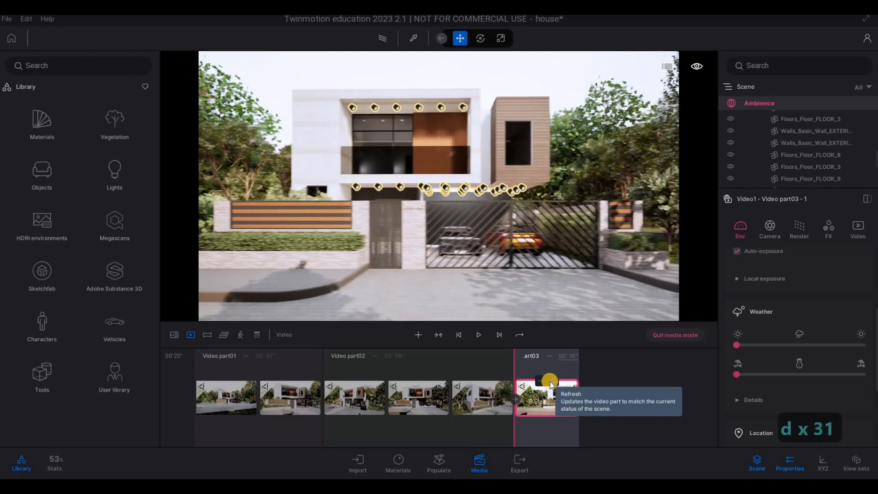
key(d)
key(d)
key(d)
key(d)
key(d)
key(d)
key(d)
key(d)
key(d)
key(d)
key(d)
key(d)
key(d)
key(d)
key(d)
key(d)
key(d)
key(d)
key(d)
key(d)
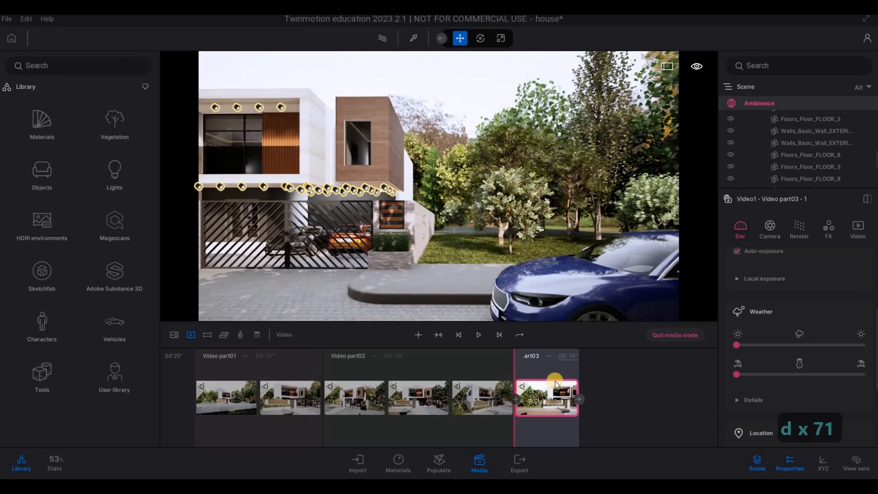
click(589, 358)
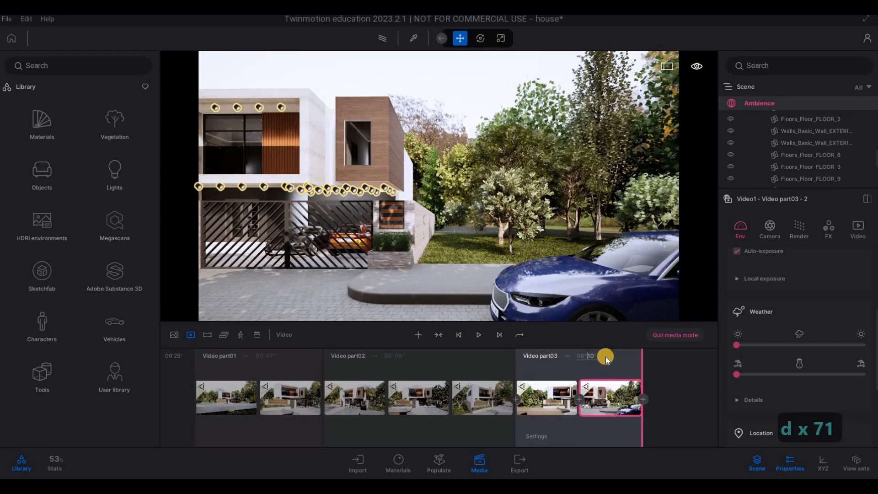
text(6)
key(Return)
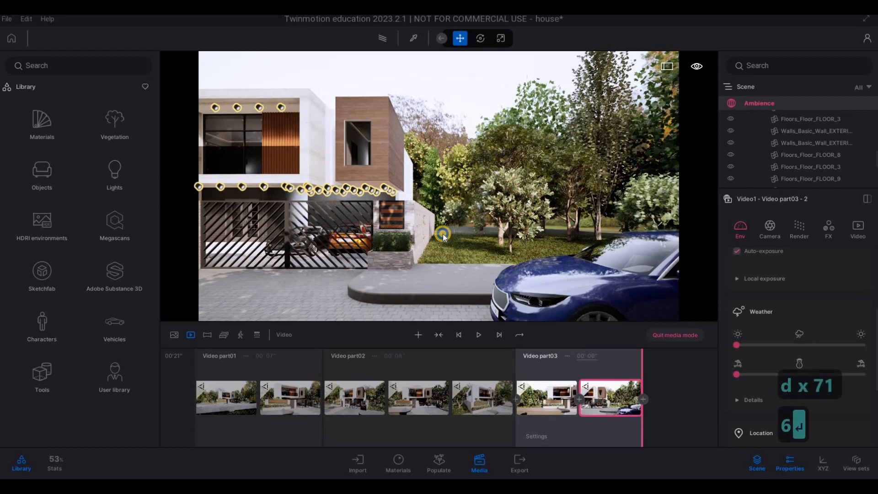
Step: Frame the house at an angle from the wood-clad side with the driveway gate in view, and start a fourth video part there
key(w)
key(s)
key(w)
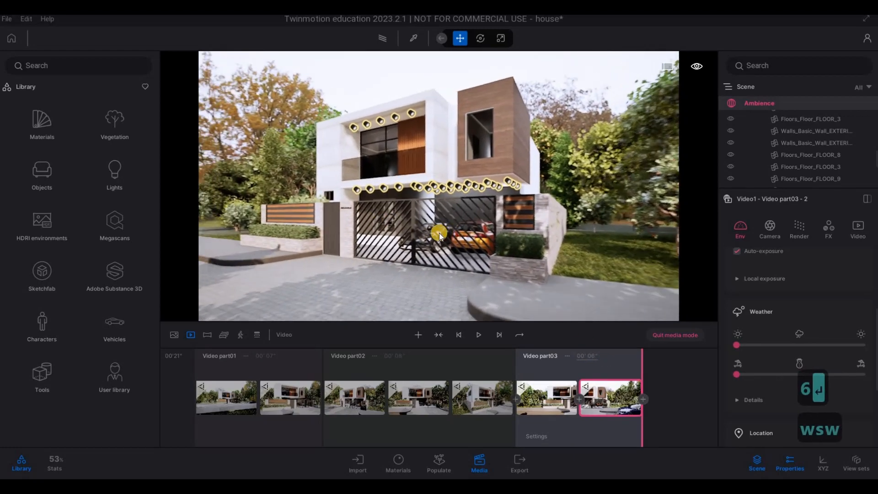
key(s)
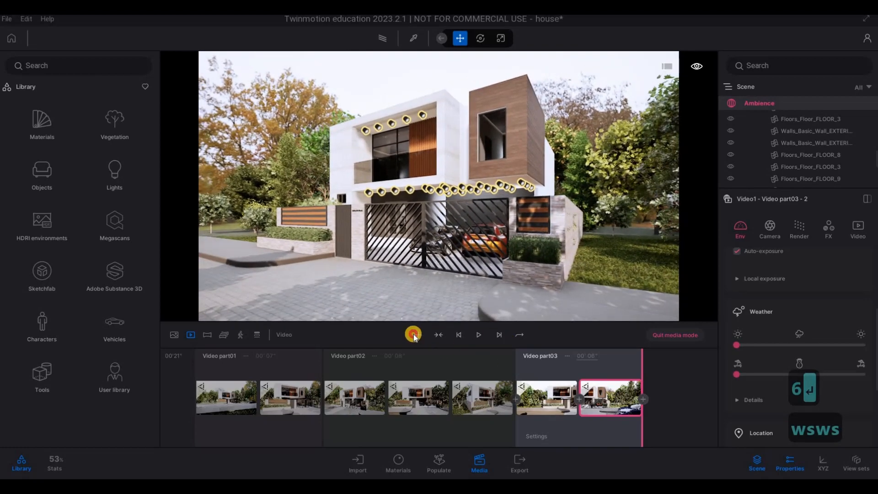
drag(413, 334, 642, 403)
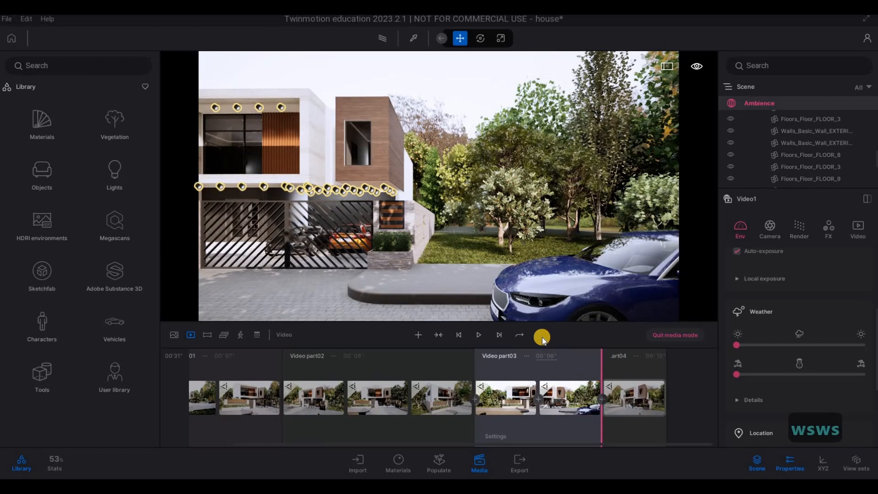
Step: Push the camera in close to the driveway gate, add it as the fourth part's second keyframe, and set that part's duration to 5 seconds
click(485, 302)
key(w)
key(w)
key(w)
key(w)
key(w)
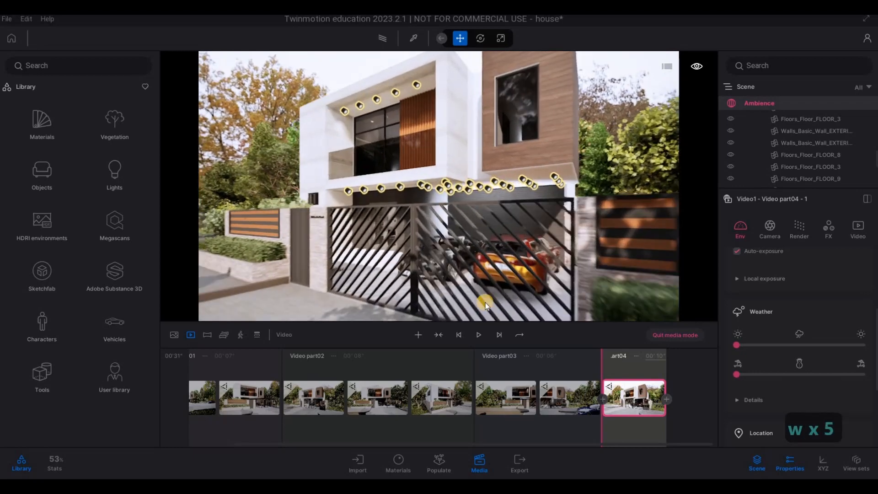
key(w)
key(w)
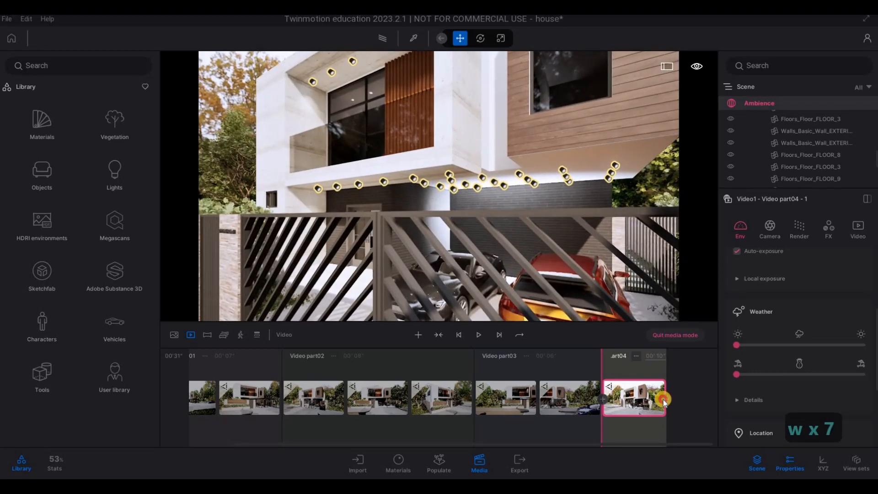
click(612, 356)
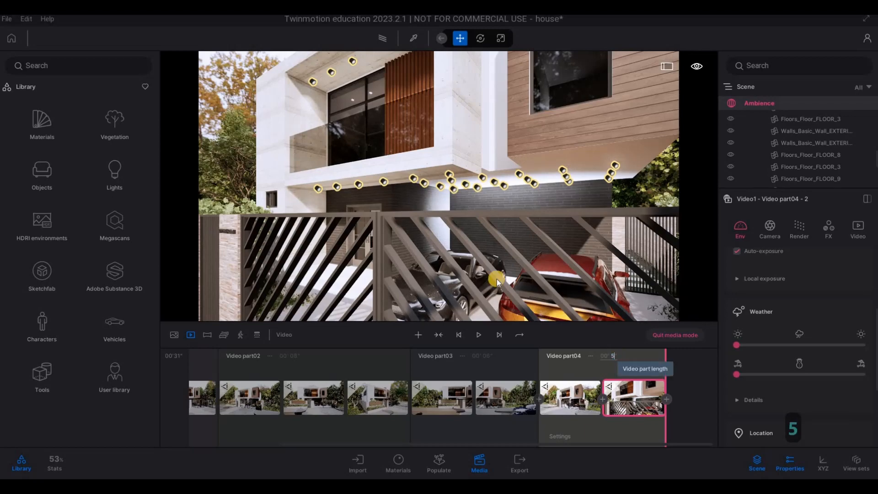
Step: Raise the camera past the gate to an angled close view of the upper balcony and start a fifth video part from there
key(a)
key(a)
key(a)
key(a)
key(a)
key(a)
key(a)
key(a)
key(a)
key(a)
key(a)
key(a)
key(q)
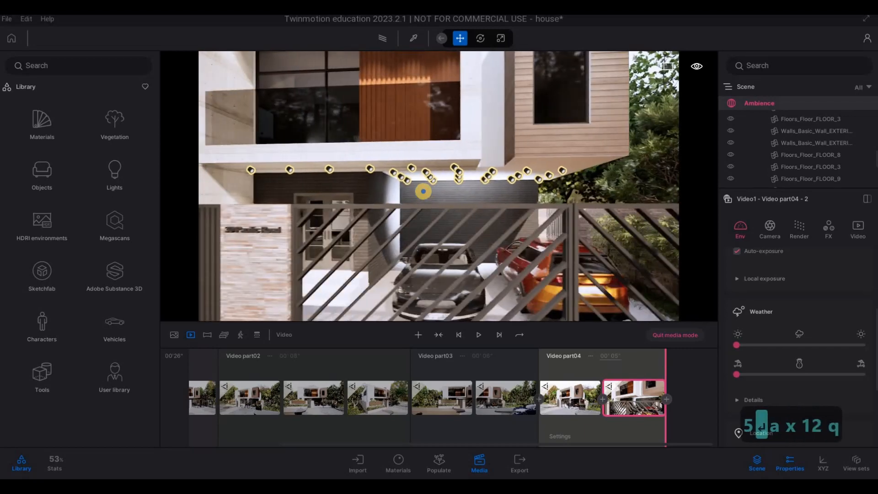
key(a)
key(a)
key(w)
key(q)
key(a)
key(q)
key(q)
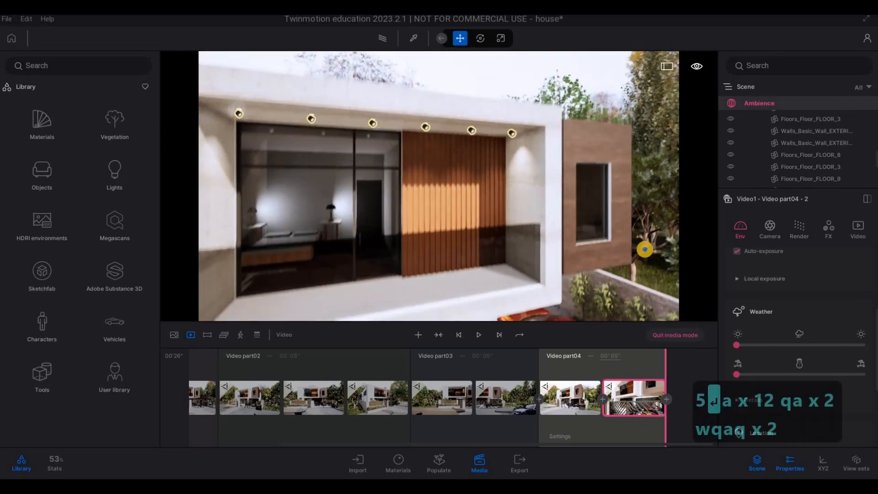
key(a)
key(a)
key(a)
key(a)
key(a)
key(q)
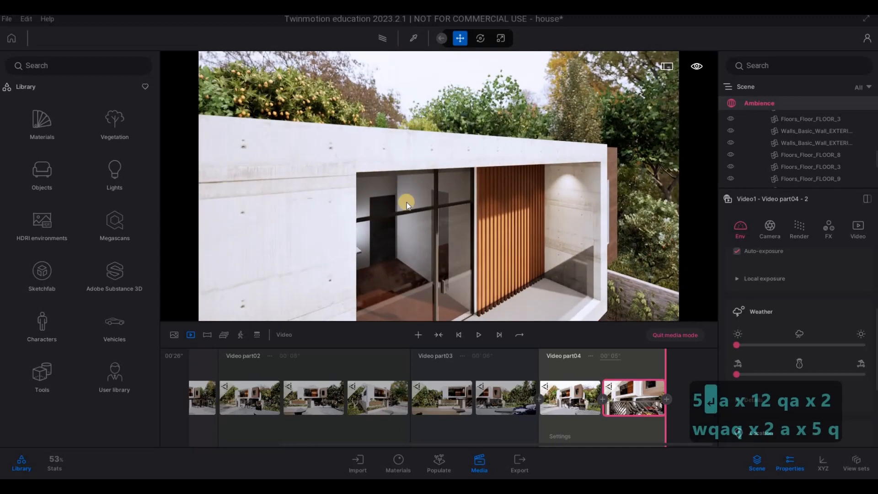
key(s)
click(417, 334)
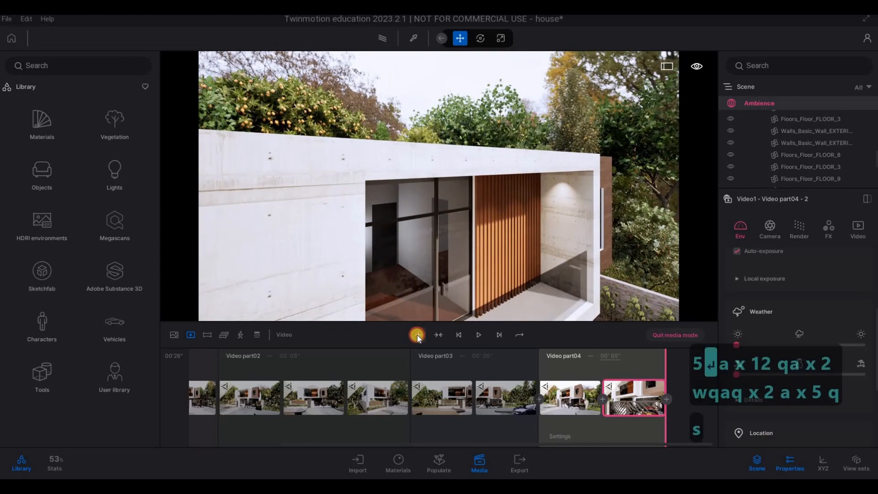
key(e)
key(e)
key(e)
key(e)
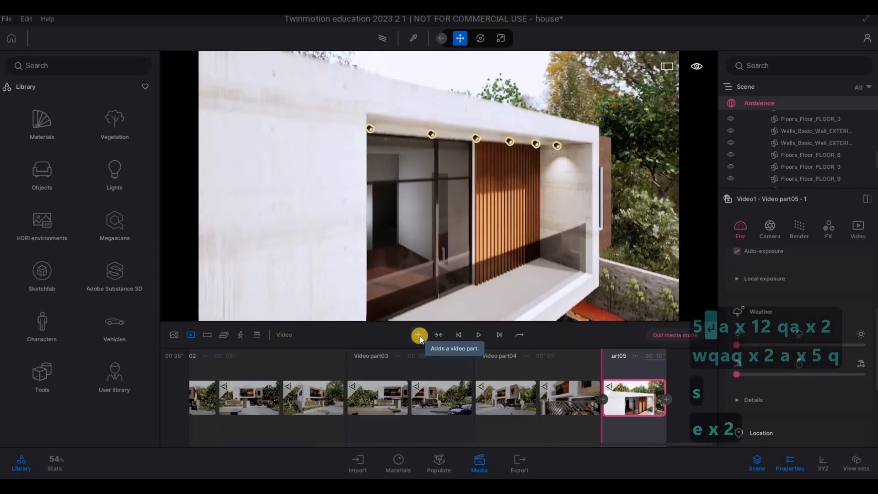
key(e)
key(e)
key(e)
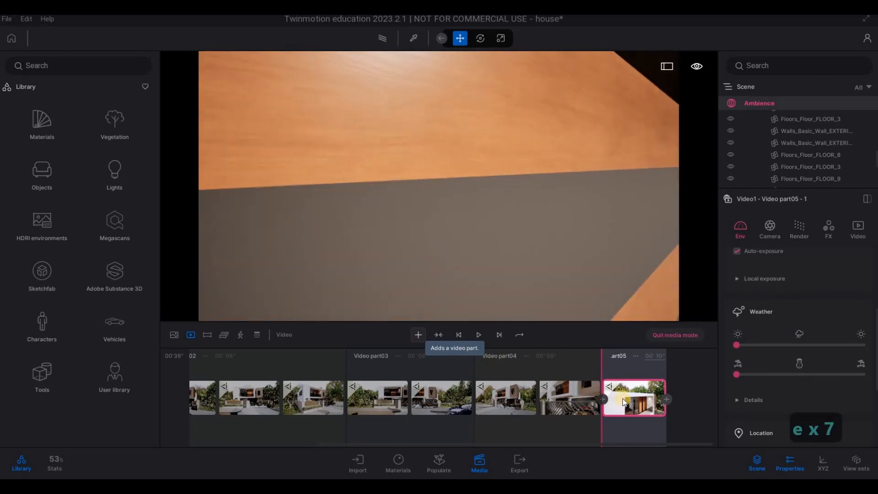
click(624, 396)
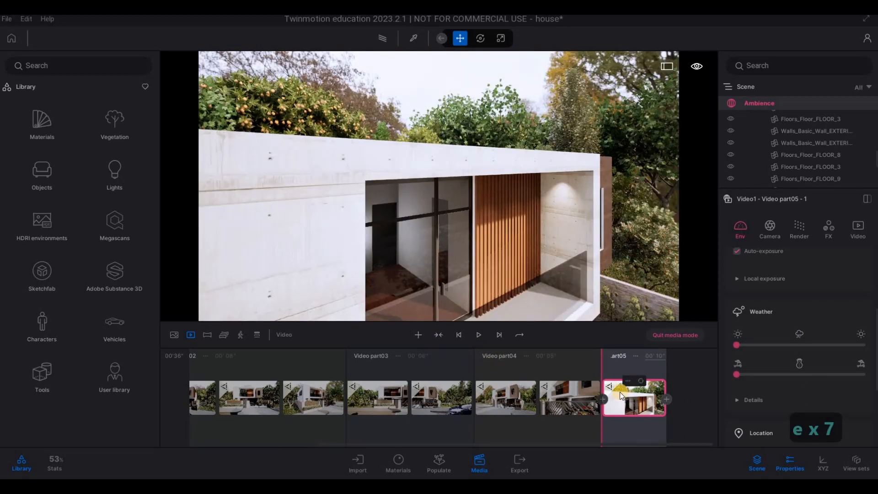
Step: Reframe the balcony view slightly closer and refresh the fifth part's first keyframe with it
key(q)
key(w)
key(e)
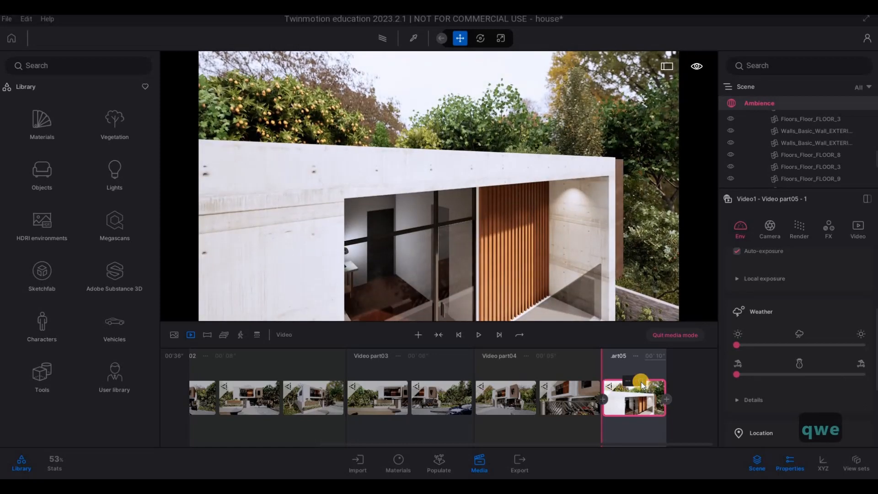
Step: Lower the camera from the balcony to the shrub beside the carport, add it as the fifth part's second keyframe, and set the duration to 5 seconds
key(e)
key(e)
key(e)
key(e)
key(e)
key(e)
key(e)
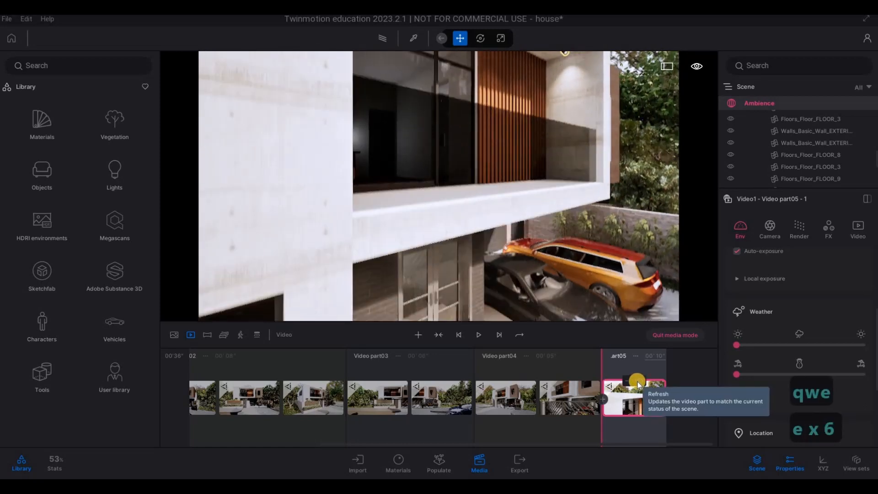
key(e)
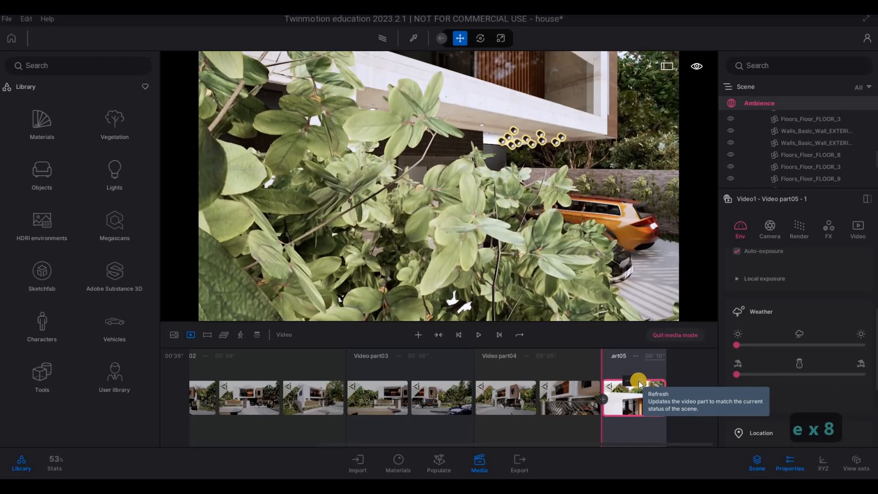
click(667, 399)
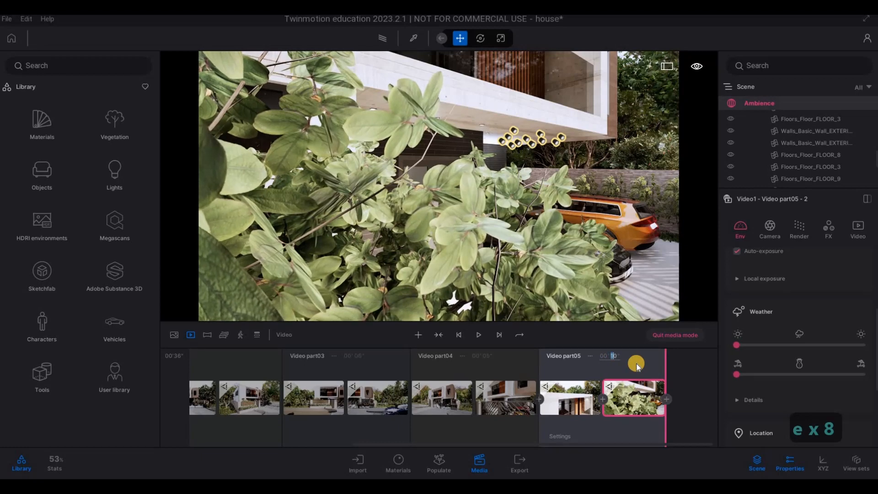
text(5)
key(Return)
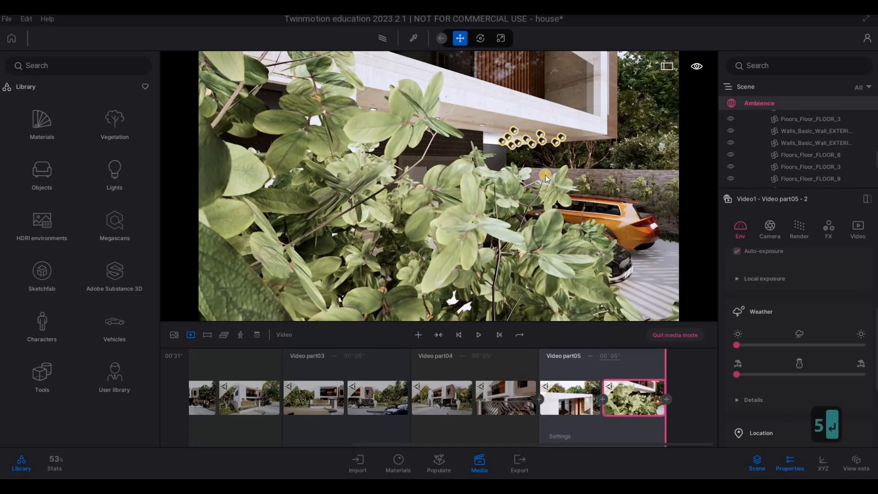
Step: Move the camera from the carport shrub back out through the driveway to a straight-on street view of the house
key(d)
key(d)
key(d)
key(d)
key(d)
key(d)
key(d)
key(d)
key(d)
key(d)
key(d)
key(d)
key(d)
key(d)
key(d)
key(w)
key(s)
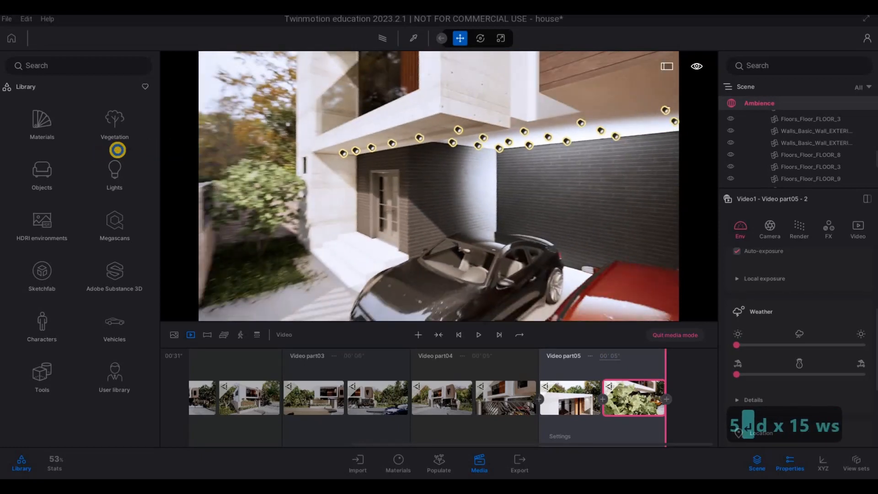
key(e)
key(a)
key(d)
key(a)
key(a)
key(a)
key(a)
key(a)
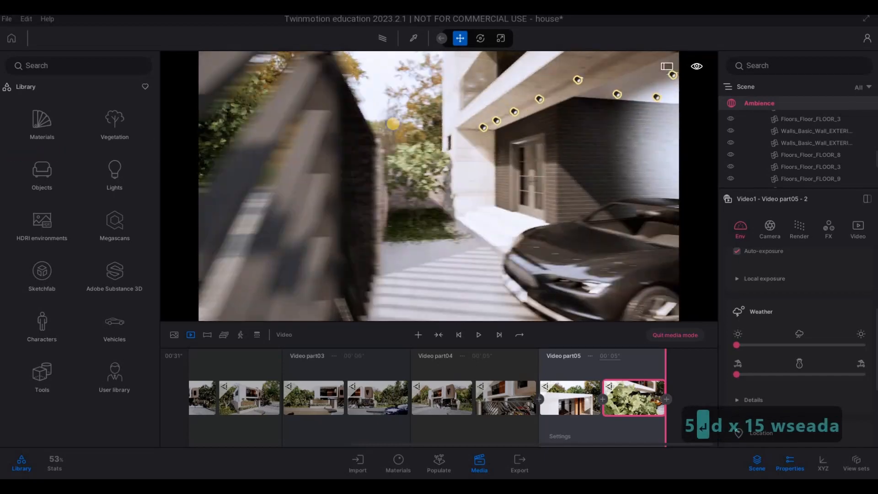
key(a)
key(a)
key(a)
key(a)
key(s)
key(a)
key(a)
key(a)
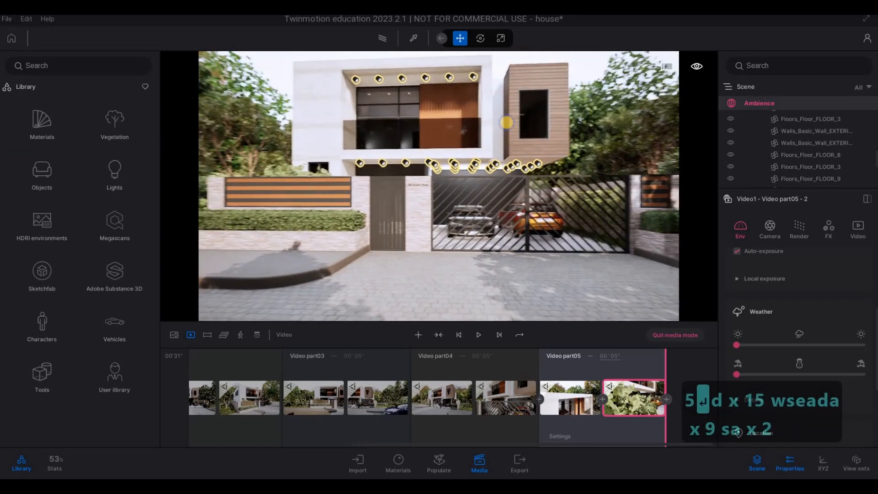
Step: Frame the pedestrian and driveway gates closely from the front and start a sixth video part from there
key(w)
key(w)
key(w)
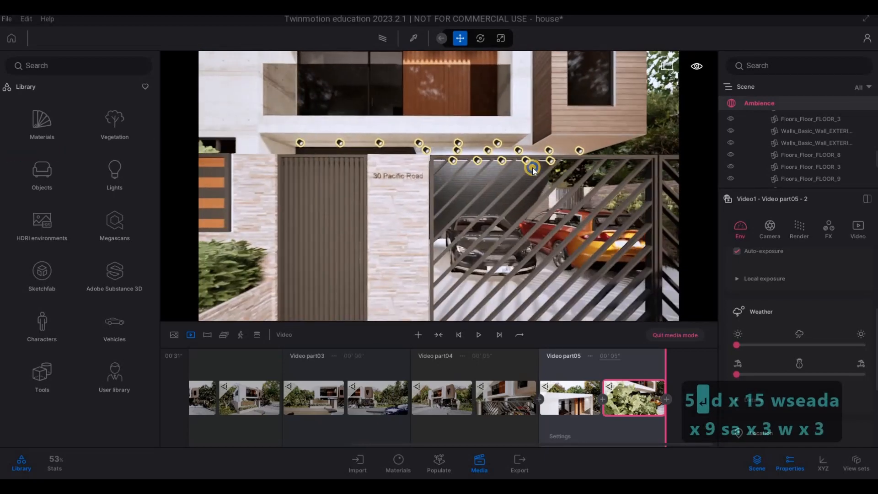
key(s)
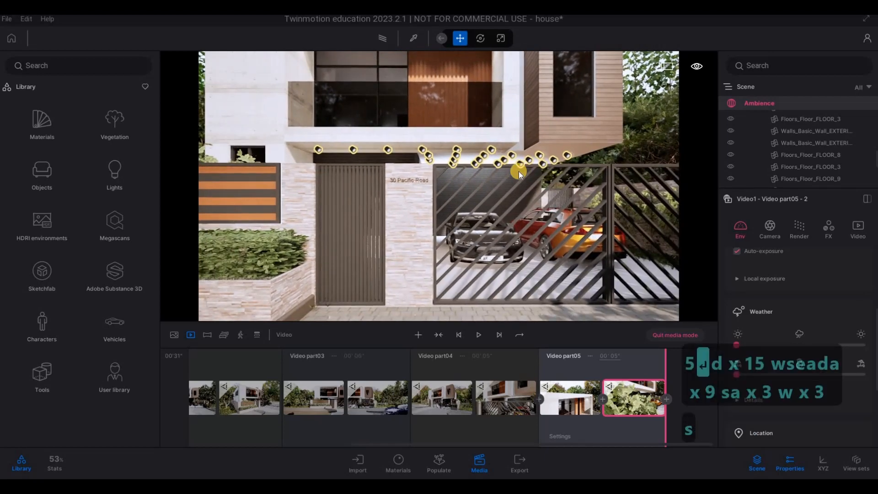
key(q)
key(a)
key(a)
key(a)
key(a)
key(a)
key(a)
key(a)
key(a)
key(a)
key(a)
key(a)
key(a)
key(a)
key(a)
key(a)
key(a)
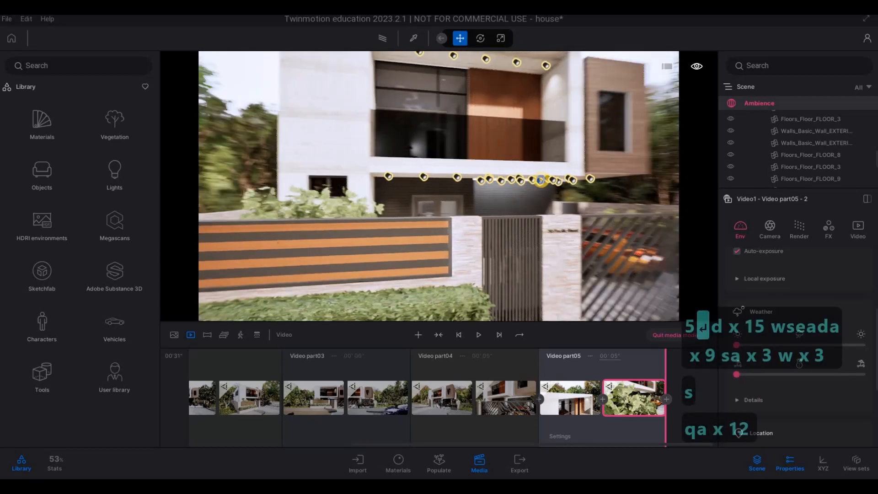
key(d)
key(d)
key(q)
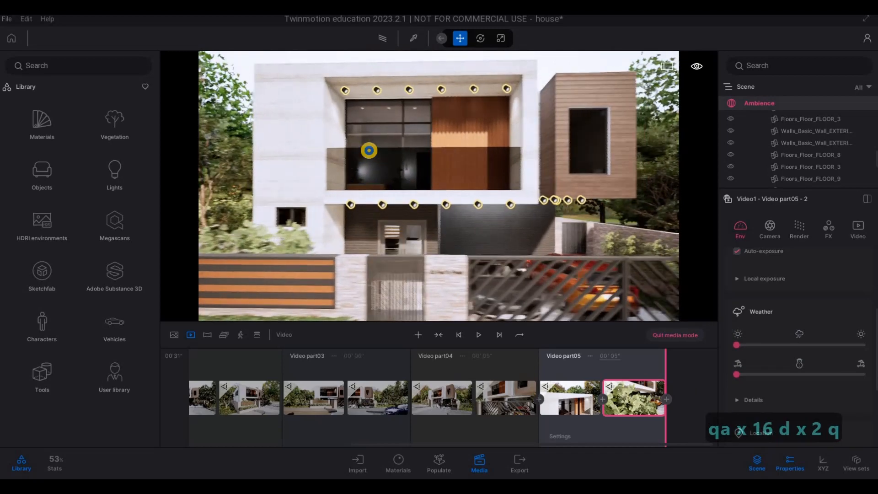
key(e)
key(s)
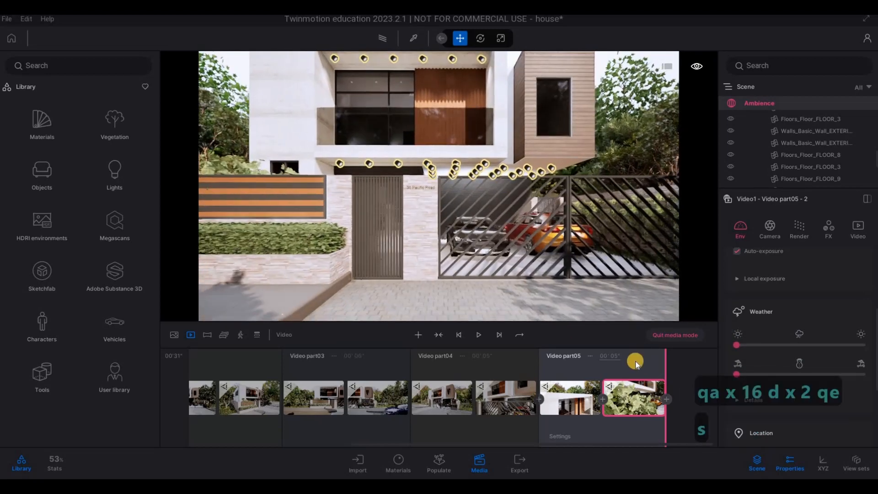
key(w)
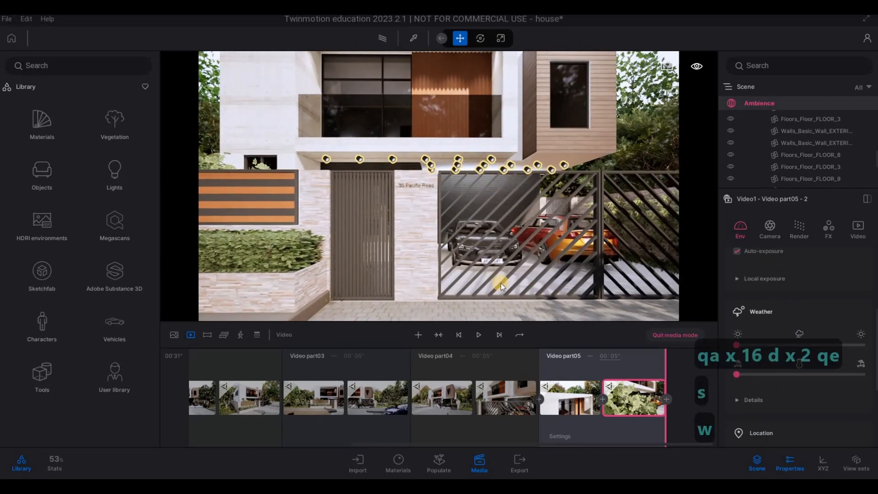
click(417, 333)
Step: Pull the camera back to the full house front, add it as the sixth part's second keyframe, and set the duration to 5 seconds
key(s)
key(s)
key(s)
key(s)
key(s)
key(s)
key(s)
key(s)
key(s)
key(s)
key(s)
key(s)
key(s)
key(s)
key(s)
key(s)
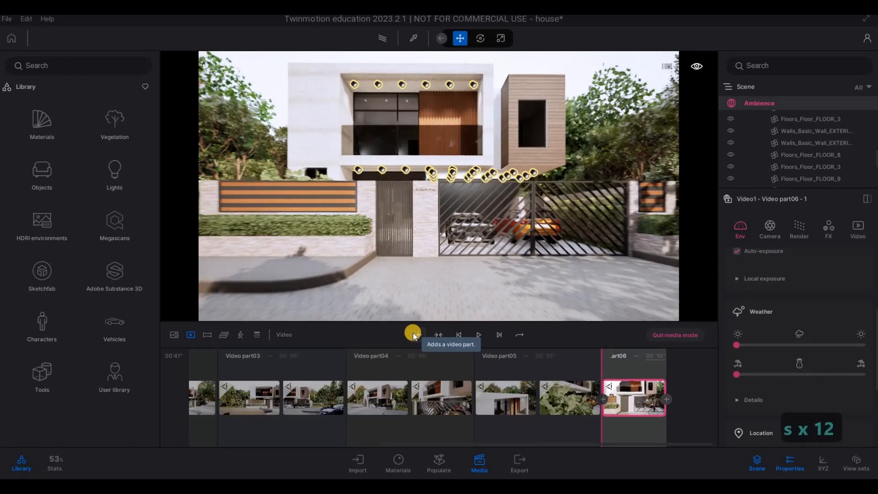
click(667, 399)
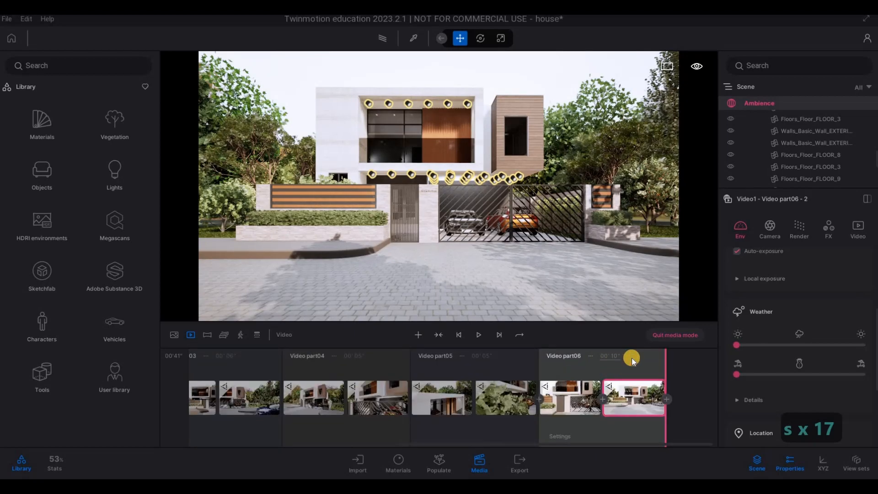
text(5)
key(Return)
Step: Bring the camera slightly closer to the gates and set the sixth part's duration to 6 seconds
key(w)
key(w)
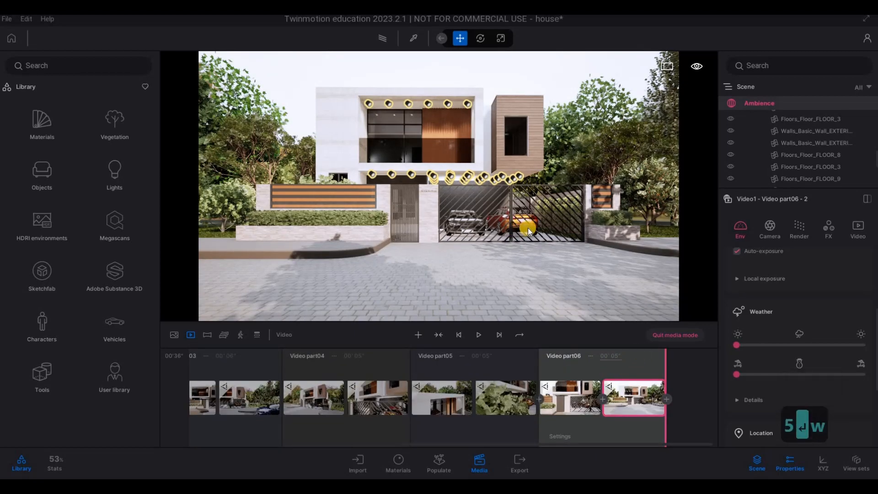
key(d)
key(d)
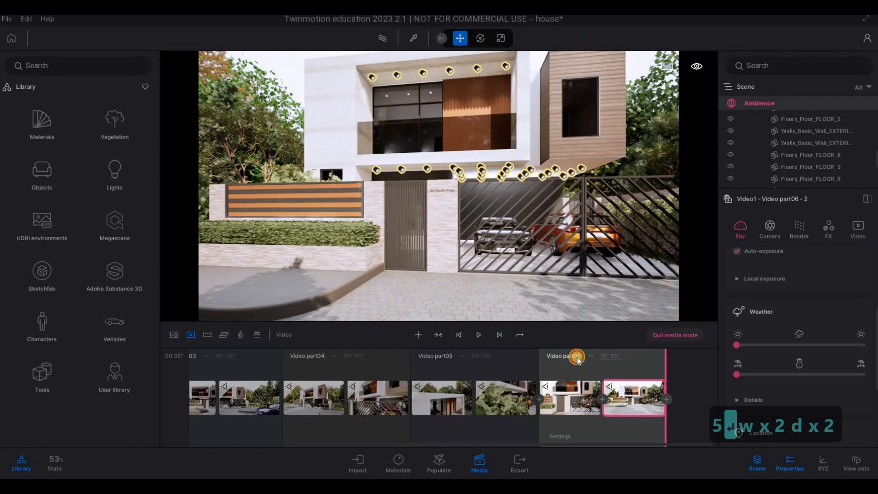
text(6)
key(Return)
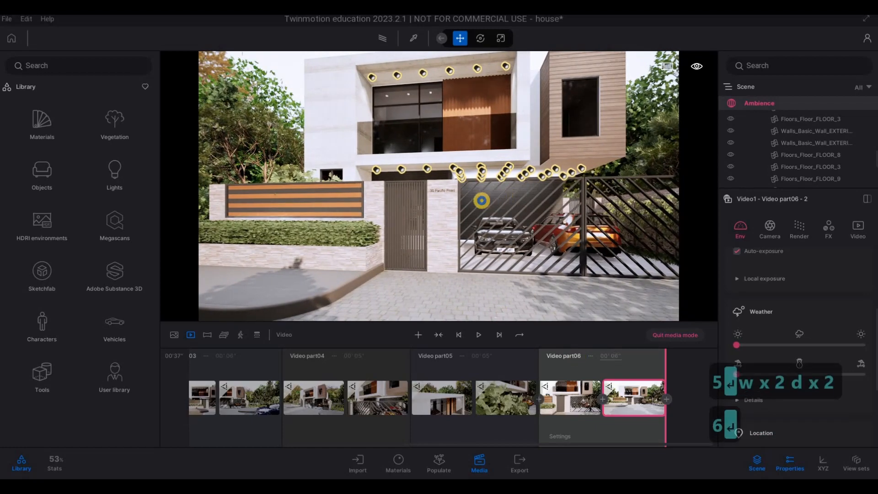
Step: Fly the camera over the driveway gate to the carport, looking towards the entrance door and dark brick wall
key(d)
key(w)
key(q)
key(w)
key(w)
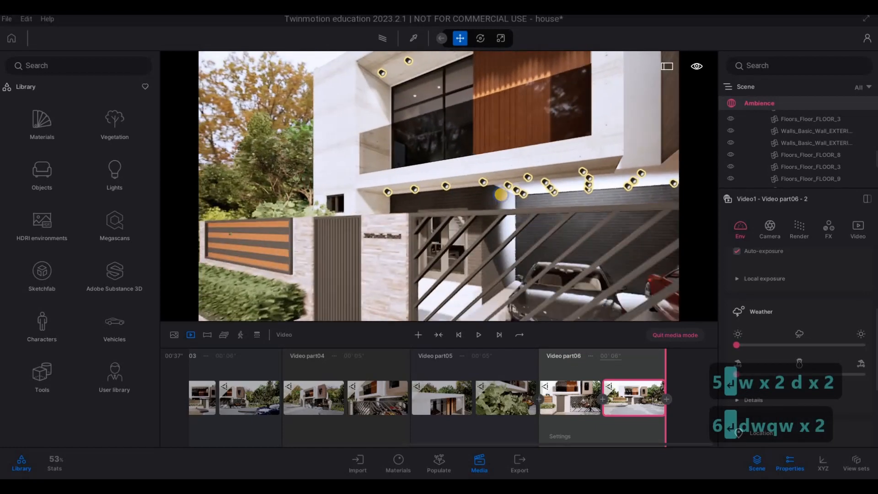
key(s)
key(d)
key(w)
key(d)
key(w)
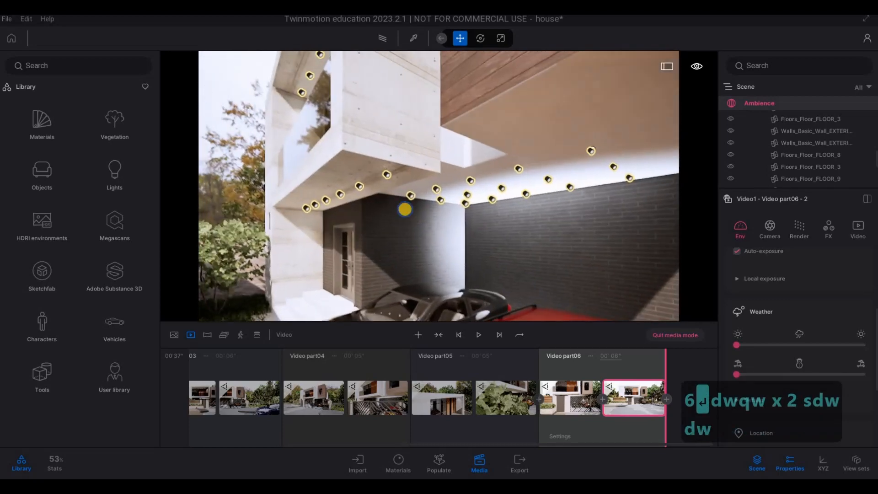
Step: Frame the entrance door with the black and red cars, start a seventh video part there, and set its duration to 3 seconds
key(s)
key(e)
key(q)
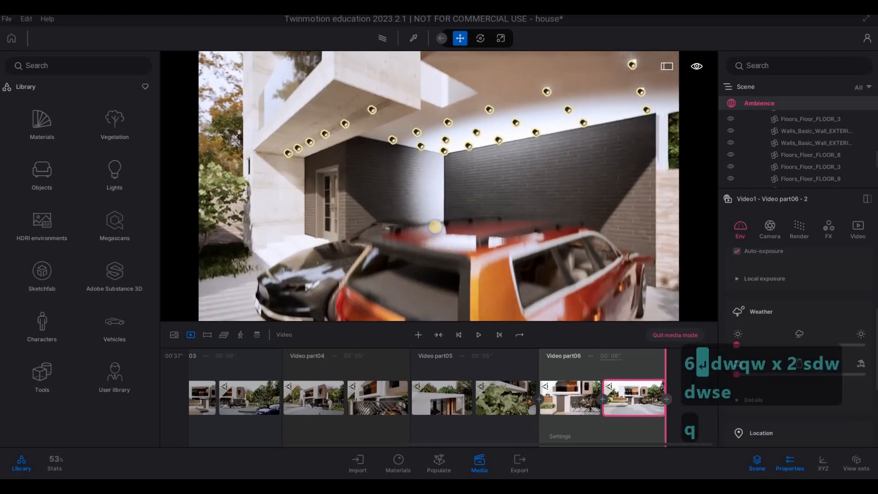
key(a)
right_drag(416, 218, 409, 213)
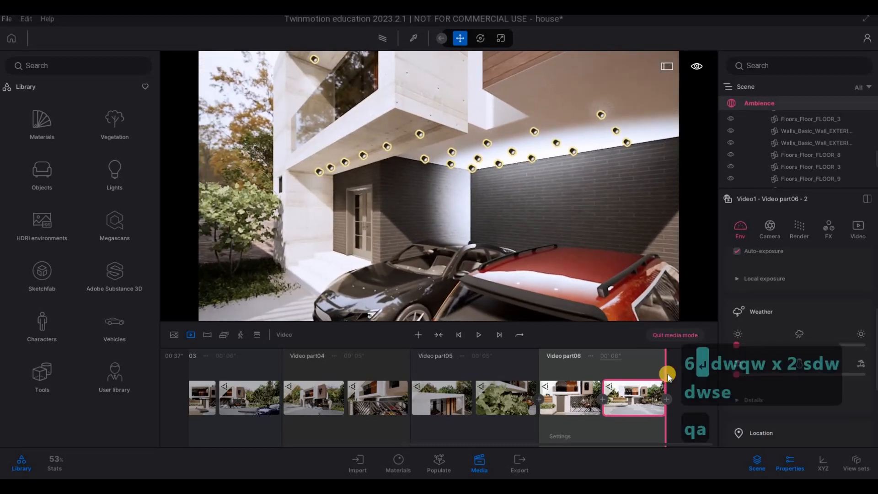
click(419, 338)
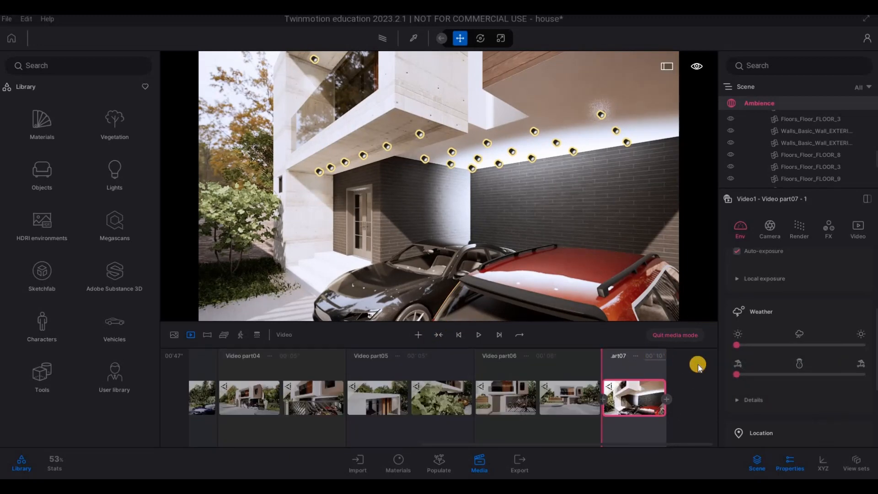
text(3)
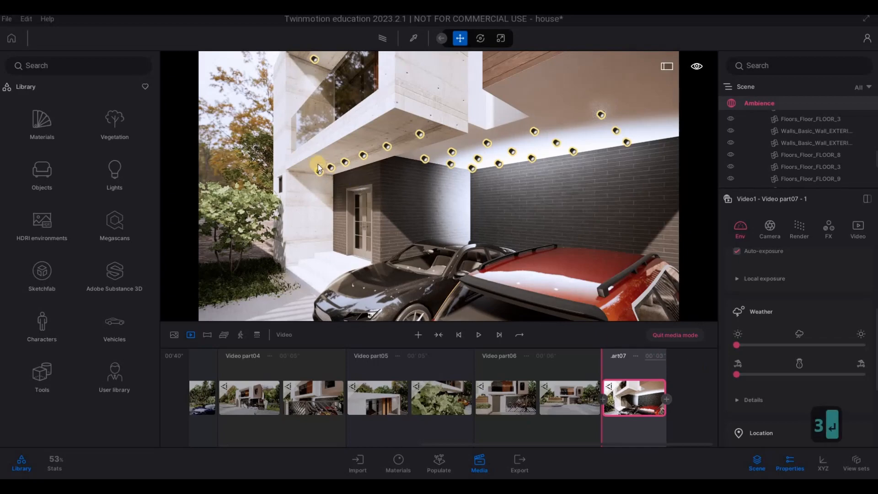
key(Return)
Step: Raise the camera from the carport past the entrance to a close angled view along the upper balcony
key(w)
key(q)
key(a)
key(w)
key(q)
key(a)
key(w)
key(q)
key(a)
key(w)
key(q)
key(a)
key(w)
key(q)
key(a)
key(w)
key(q)
key(a)
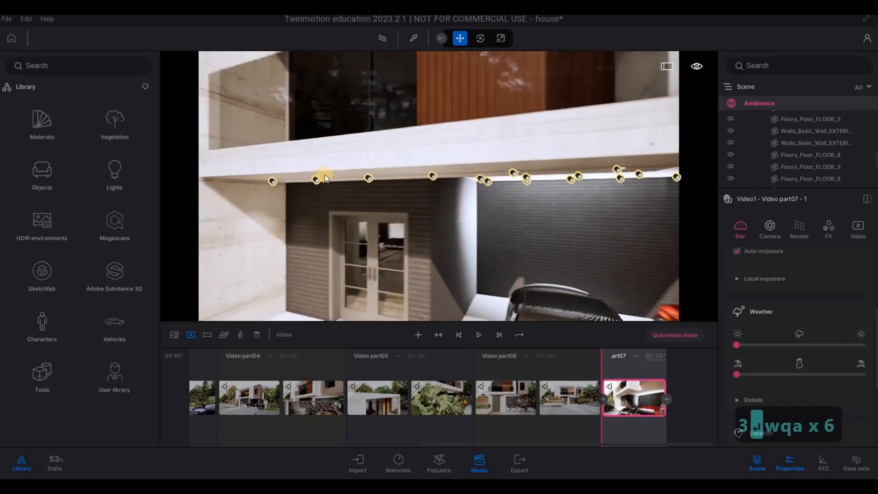
key(w)
key(q)
key(a)
key(w)
key(q)
key(a)
key(w)
key(q)
key(a)
key(w)
key(q)
key(a)
key(w)
key(q)
key(a)
key(w)
key(q)
key(a)
key(w)
key(q)
key(a)
key(w)
key(q)
key(a)
key(w)
key(q)
key(a)
key(q)
key(a)
key(q)
key(a)
key(q)
key(a)
key(q)
key(a)
key(s)
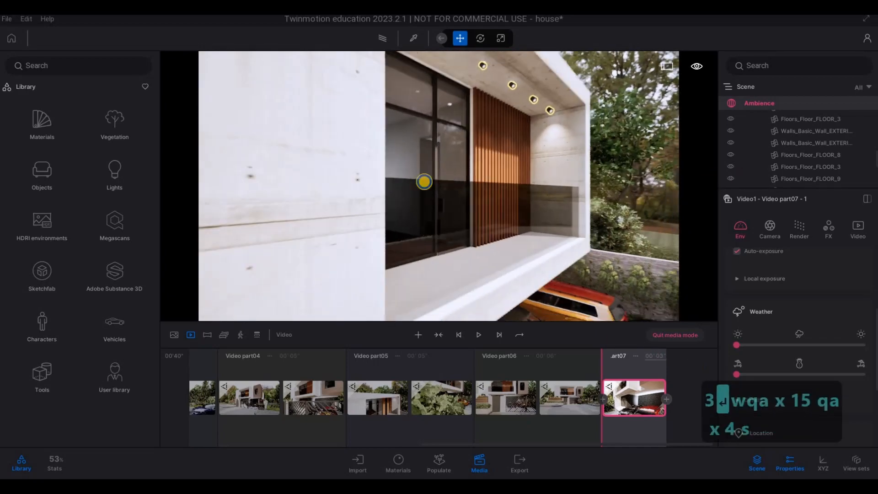
Step: Widen the balcony view to include the cars below, start an eighth video part from it, and set the duration to 3 seconds
key(d)
key(s)
key(d)
key(s)
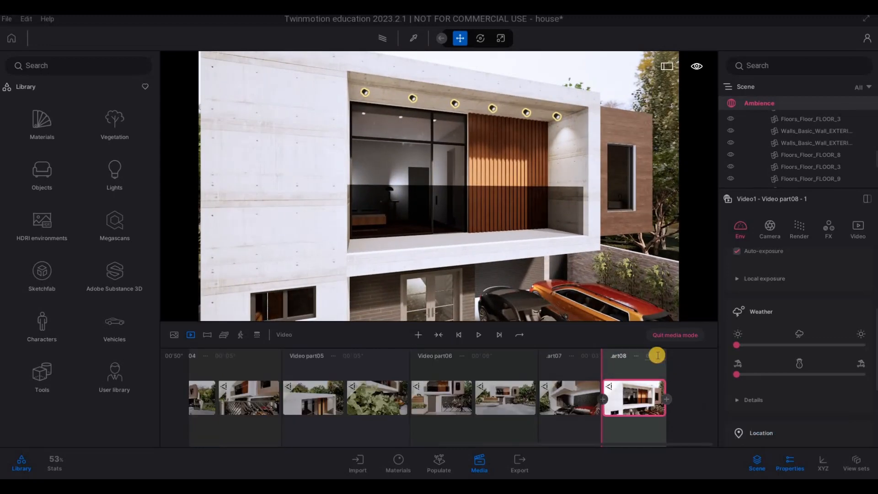
text(3)
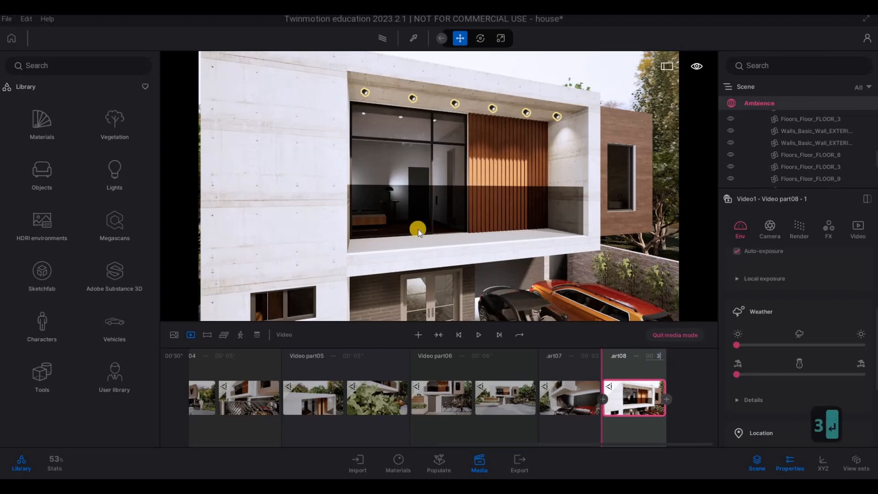
key(Return)
Step: Pull the camera back from the balcony to an angled street view of the whole house front
key(d)
key(s)
key(d+s)
key(d+s)
key(d+s)
key(d+s)
key(d+s)
key(d+s)
key(d+s)
key(d+s)
key(d+s)
key(d+s)
key(d+s)
key(d+s)
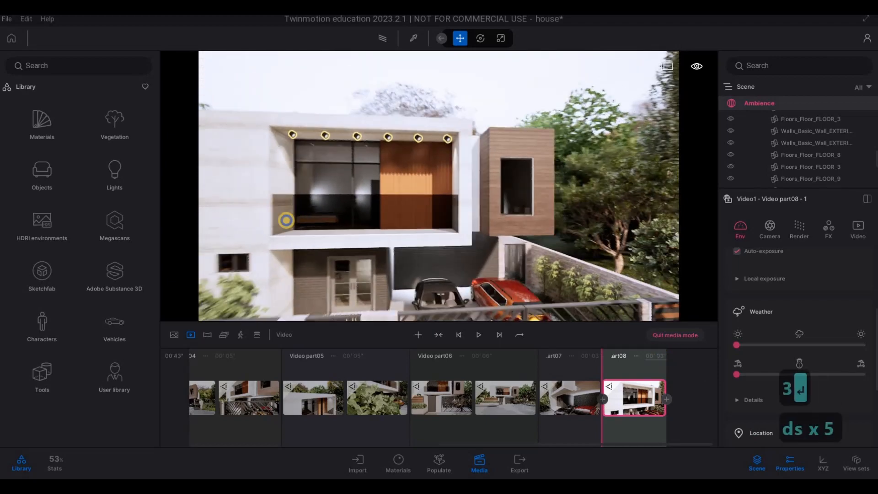
key(e)
key(w)
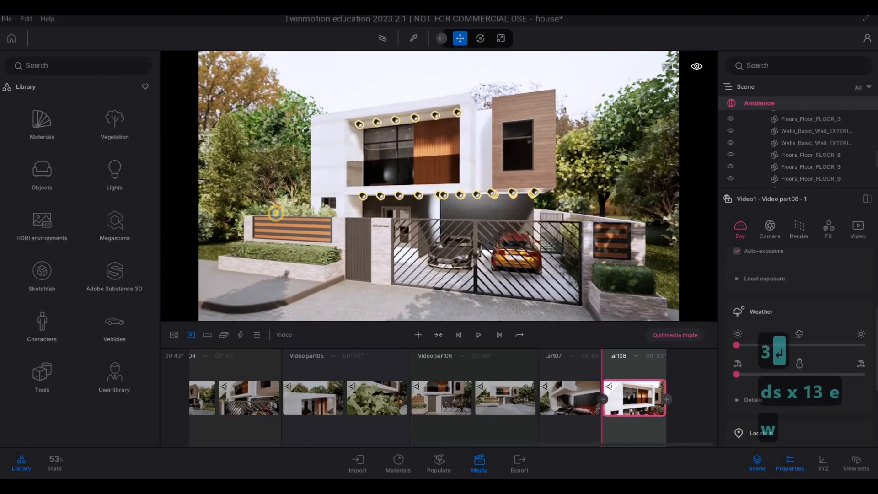
key(s)
key(w)
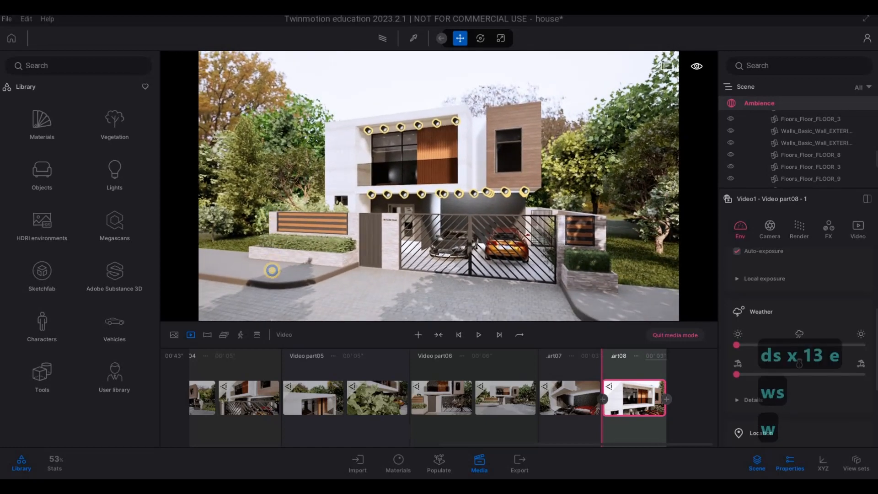
Step: Move the camera in close above the driveway gate, looking at the carport, and start a ninth video part there
key(q)
key(s)
key(s+w)
key(s+w)
key(s+w)
key(s+w)
key(s+w)
key(s+w)
key(s+w)
key(s+w)
key(s+w)
key(s+w)
key(s+w)
key(s+w)
key(s+w)
key(s+w)
key(s+w)
key(s+w)
key(s+w)
key(s+w)
key(s+w)
key(s+w)
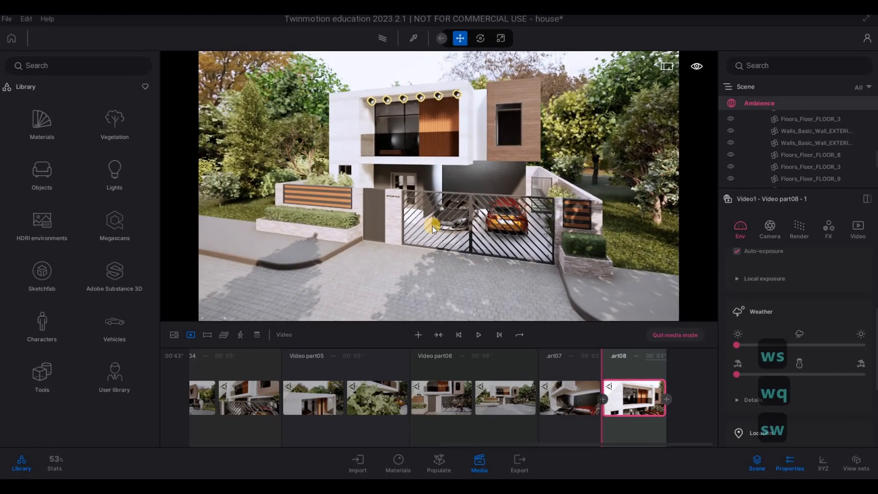
click(419, 336)
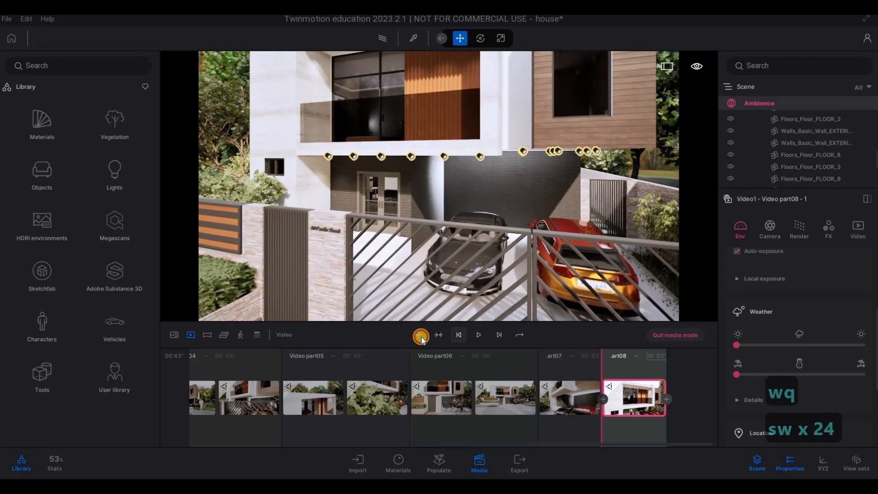
Step: Pull the camera back to the whole house, add it as the ninth part's second keyframe, and set the duration to 6 seconds
key(s)
key(s)
key(s)
key(s)
key(s)
key(s)
key(s)
key(s)
key(s)
key(s)
key(s)
key(s)
key(s)
key(s)
key(s)
key(s)
key(s)
key(s)
key(s)
key(s)
key(s)
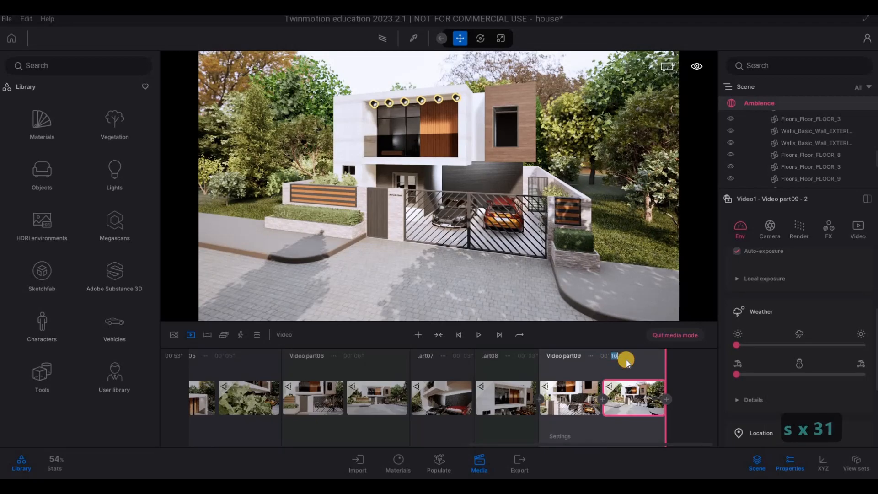
text(6)
key(Return)
Step: Move the camera around to an angled view over the orange-slatted fence and balcony, and start a tenth video part there
key(a)
key(w)
key(w)
key(w)
key(w)
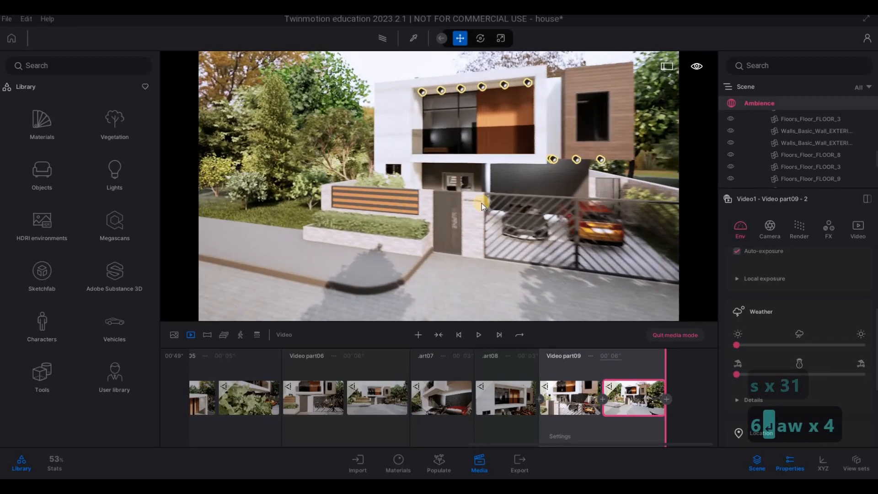
key(w)
key(w)
key(w)
key(w)
key(w)
key(w)
key(w)
key(w)
key(w)
key(w)
key(w)
key(w)
key(w)
key(w)
key(w)
key(a)
key(a)
key(a)
key(a)
key(a)
key(a)
key(a)
key(a)
key(a)
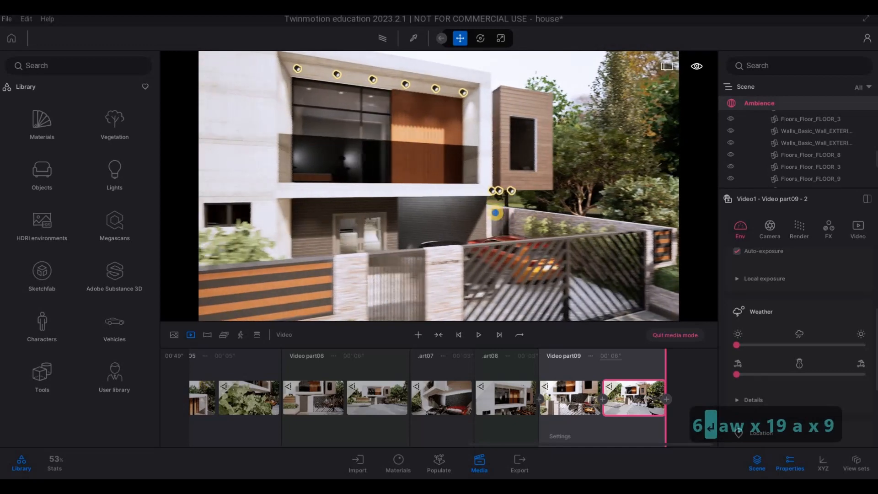
key(a)
key(a)
key(a)
key(a)
key(a)
key(a)
key(a)
key(a)
key(a)
key(a)
key(a)
key(a)
key(a)
key(a)
key(a)
key(s)
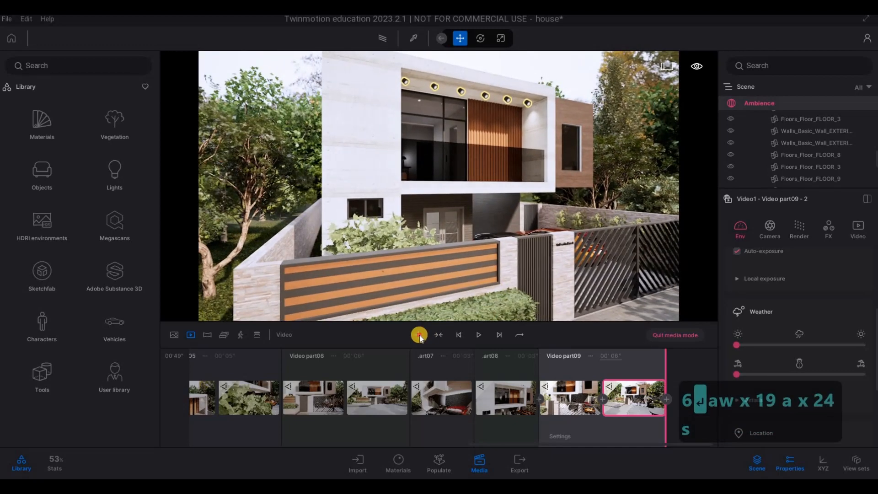
click(419, 337)
Step: Pull the camera back to the corner street view, add it as the tenth part's second keyframe, and set the duration to 6 seconds
key(s)
key(s)
key(s)
key(s)
key(s)
key(s)
key(s)
key(s)
key(s)
key(s)
key(s)
key(s)
key(s)
key(s)
key(s)
key(s)
key(s)
key(s)
key(s)
key(s)
click(664, 393)
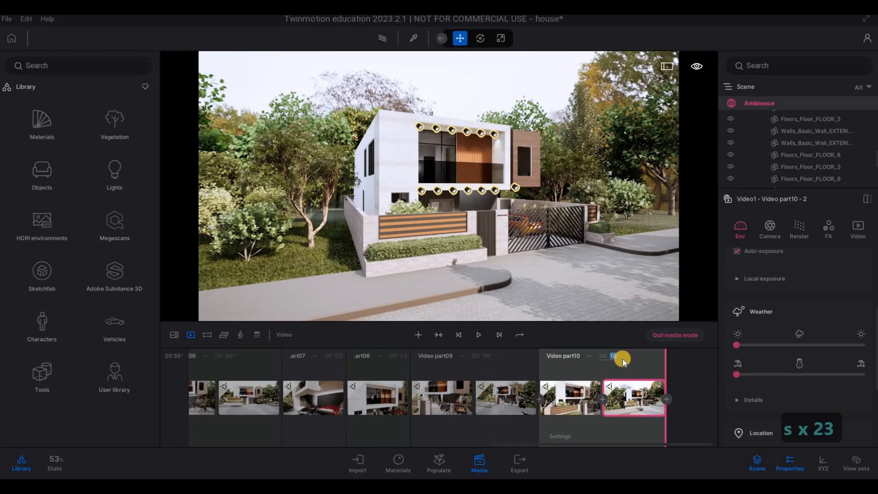
text(6)
key(Return)
Step: Move the camera around to a frontal view of the house, fence and gates, and start an eleventh video part there
key(d)
key(w)
key(w)
key(w)
key(w)
key(w)
key(w)
key(w)
key(e)
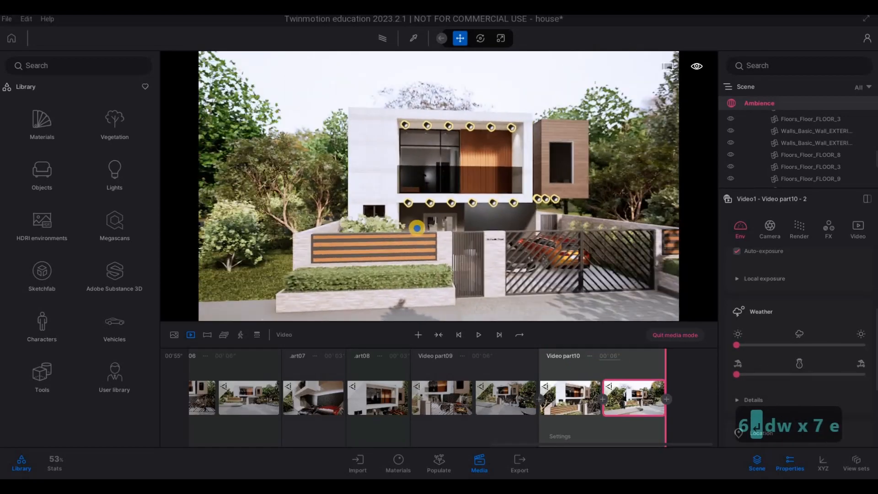
key(w)
key(d)
key(q)
key(s)
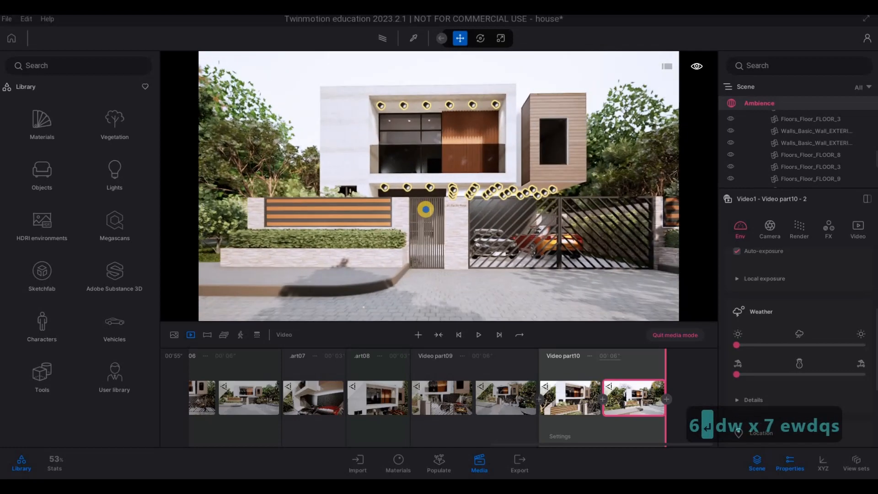
key(w)
key(w)
key(d)
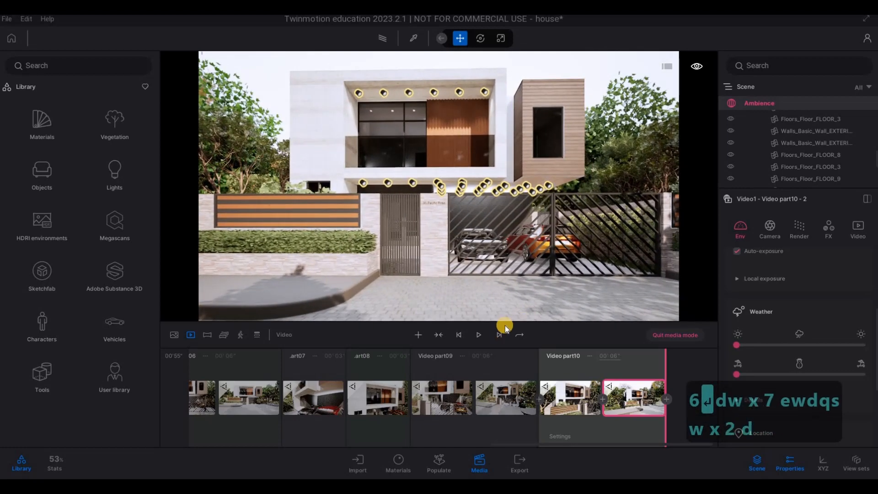
key(q)
key(s)
key(a)
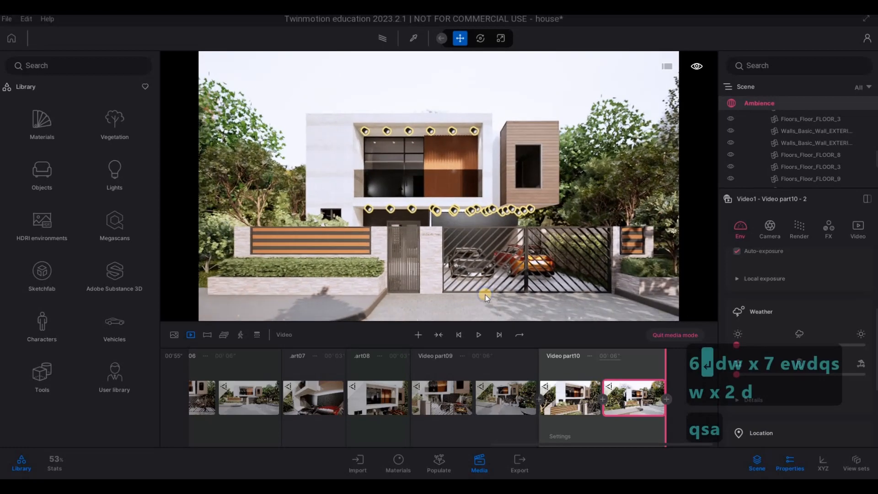
click(416, 335)
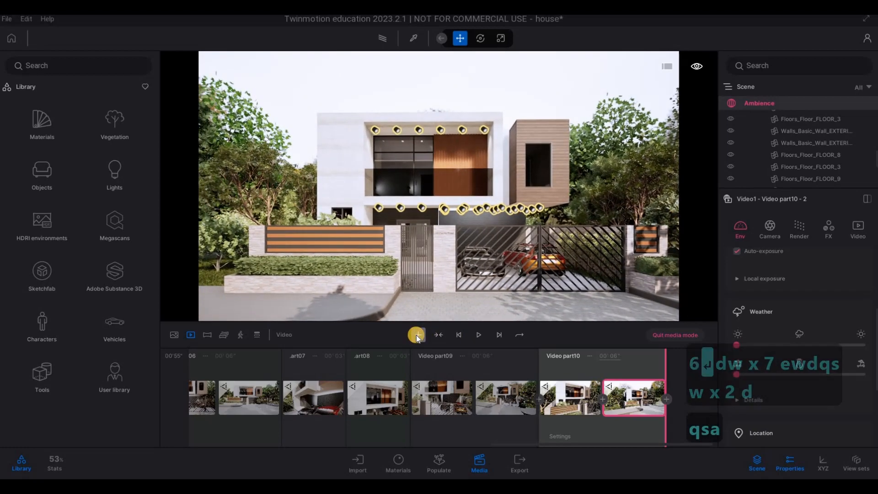
Step: Pull the camera back across the street, add it as the eleventh part's second keyframe, and set the duration to 4 seconds
key(s)
click(667, 400)
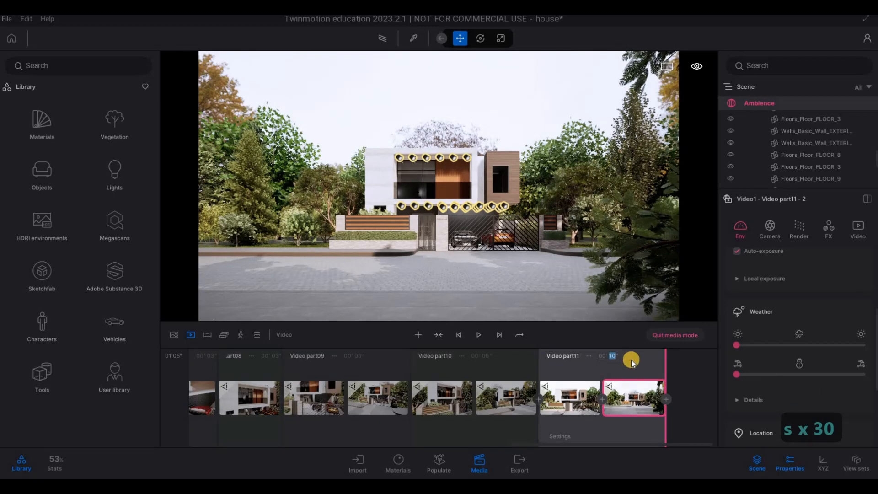
text(4)
key(Return)
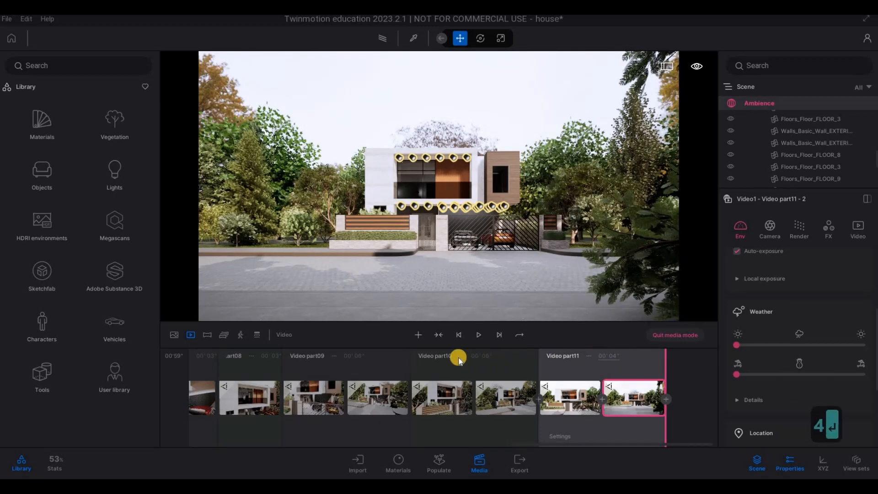
Step: Set the durations of video parts 8 and 7 to 2 seconds each
click(271, 362)
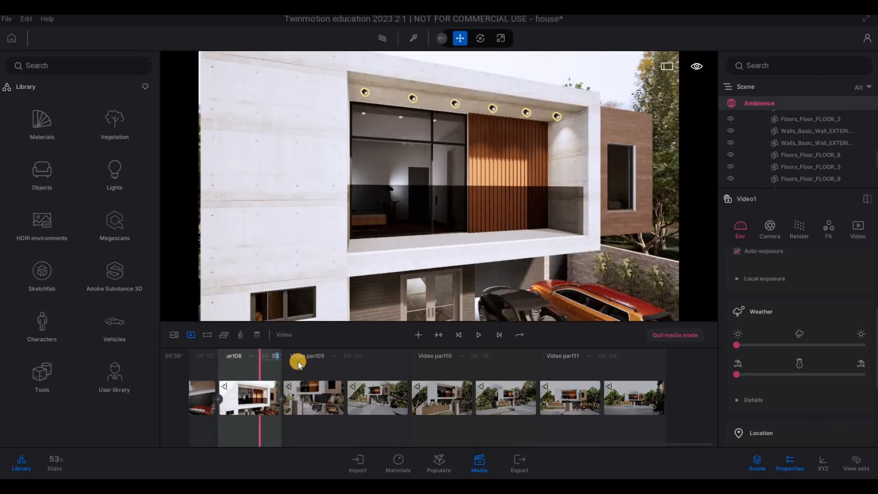
text(2)
key(Return)
click(216, 362)
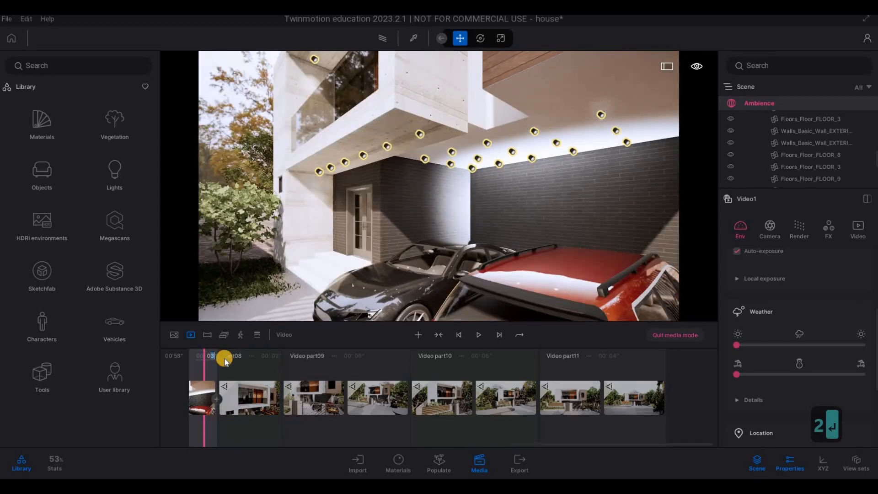
text(2)
key(Return)
Step: Set the eleventh video part's duration to 5 seconds
click(614, 357)
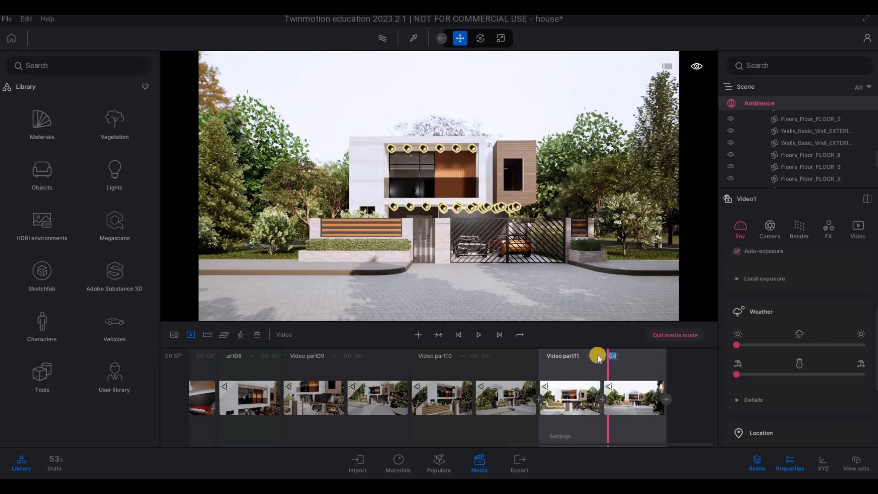
text(5)
key(Return)
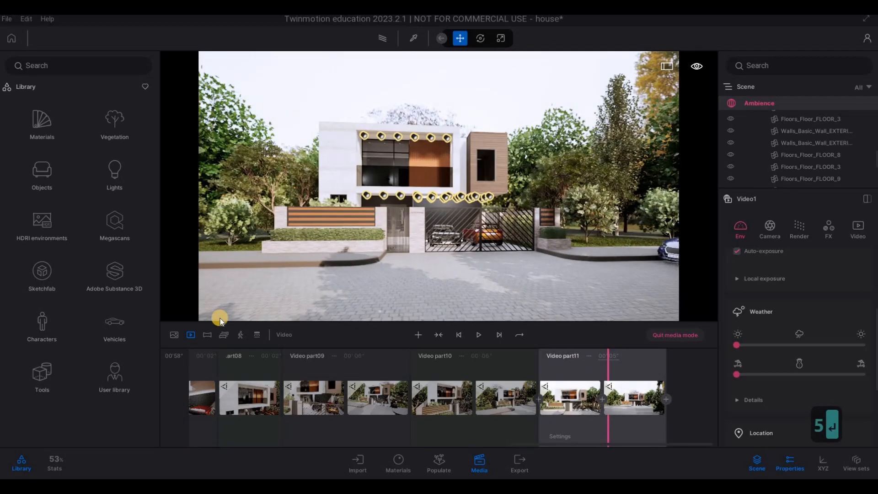
Step: Return to the list of videos, duplicate Video1, and rename the first of the two videos showreel
click(189, 336)
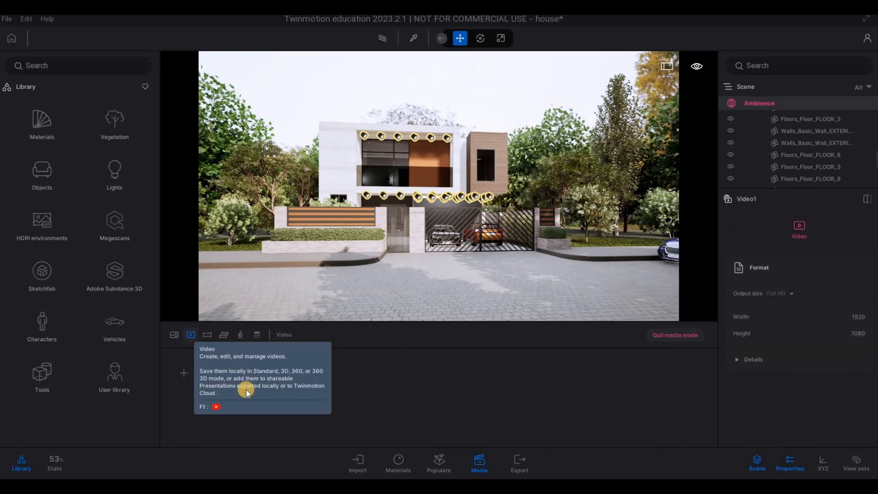
click(251, 365)
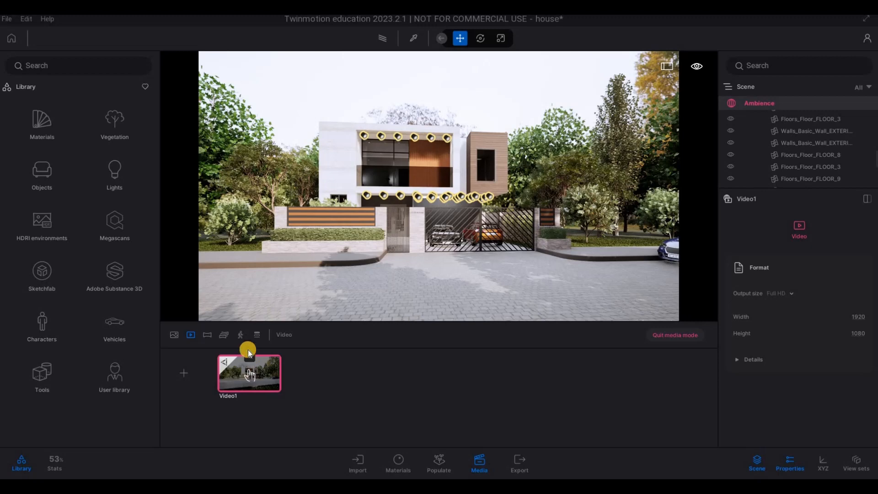
click(250, 356)
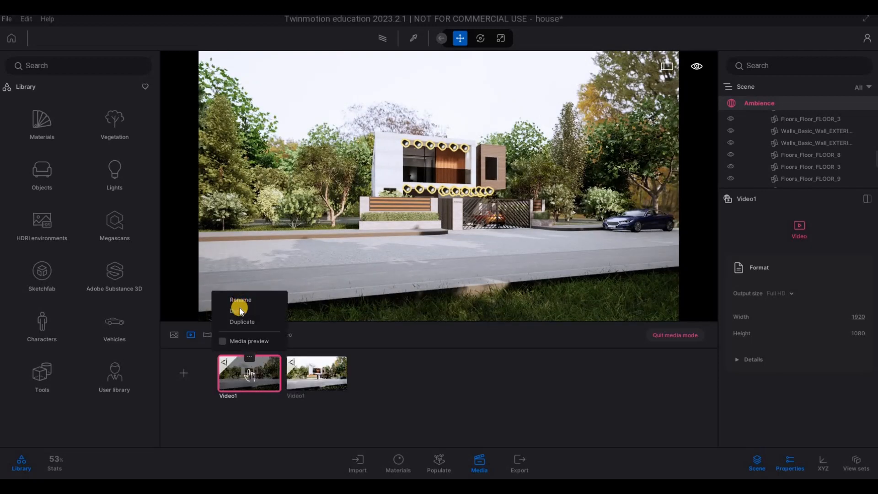
click(239, 308)
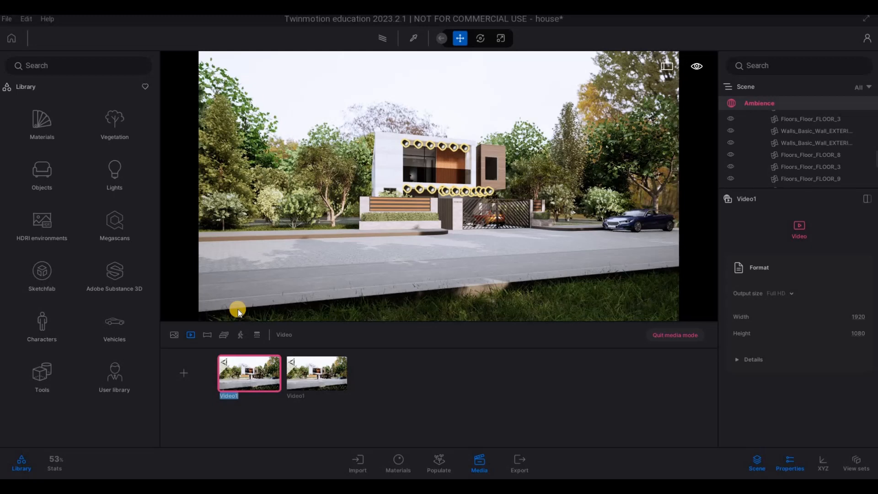
text(showree)
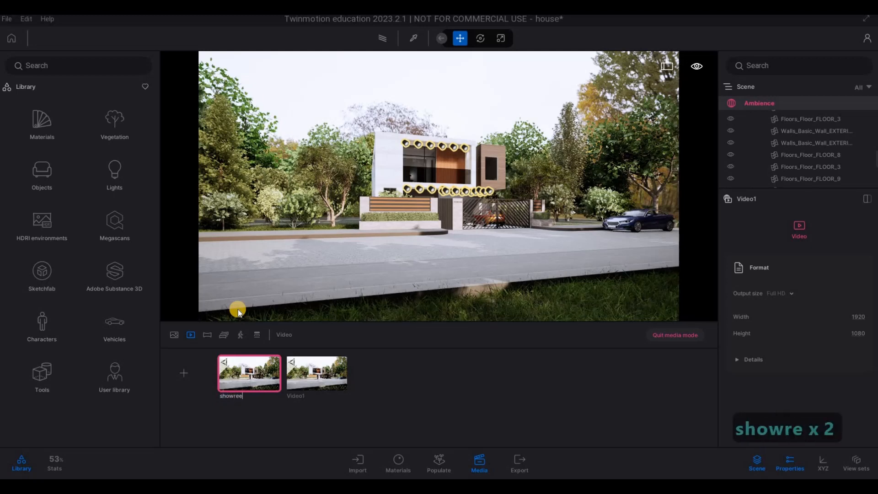
text(l)
Step: Rename the second video, still called Video1, as shorts
click(318, 358)
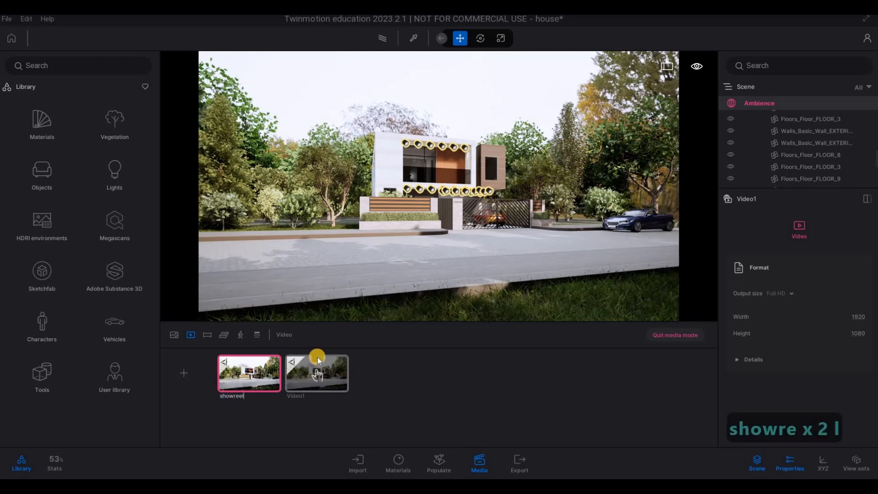
click(317, 357)
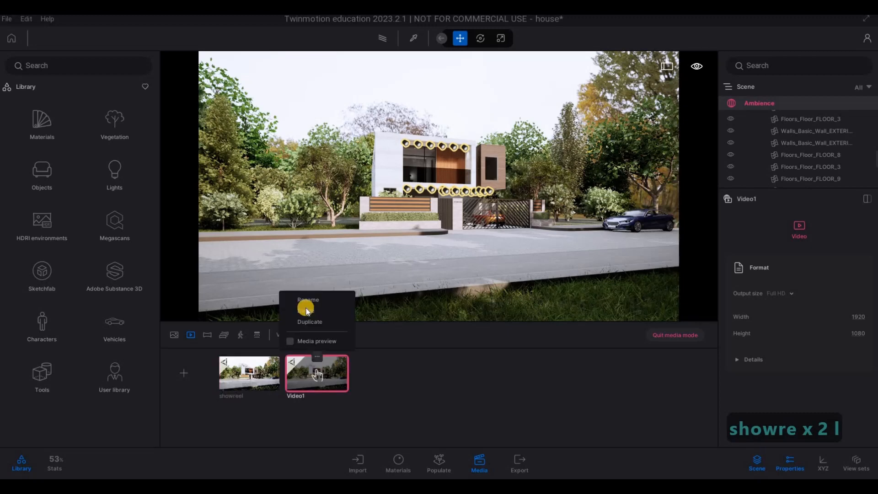
click(305, 300)
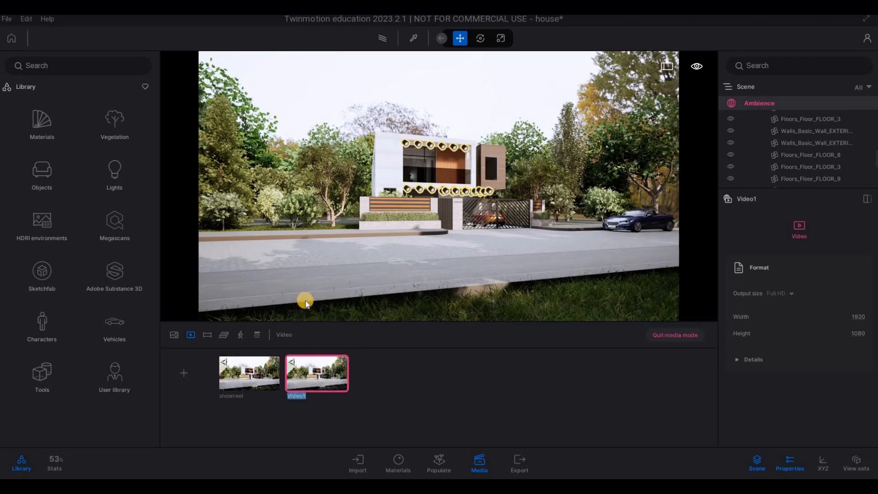
text(shorts)
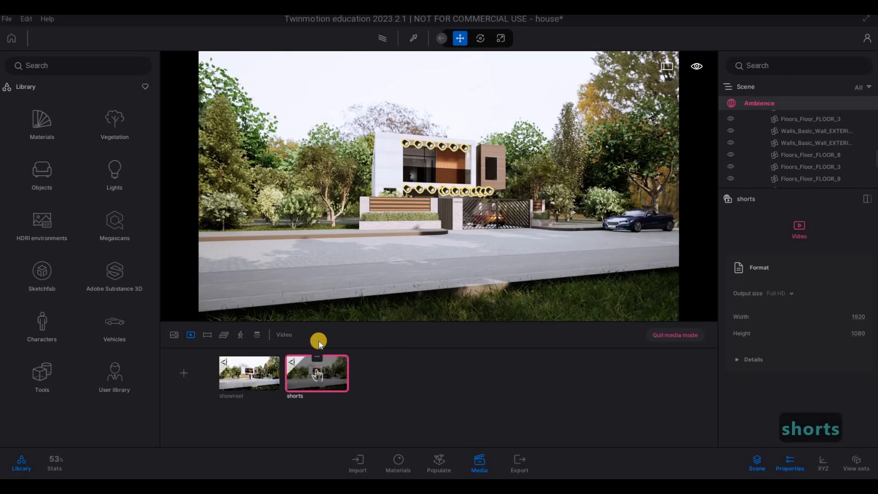
Step: Open the shorts video for editing and set its output size to Custom
click(318, 358)
double_click(330, 371)
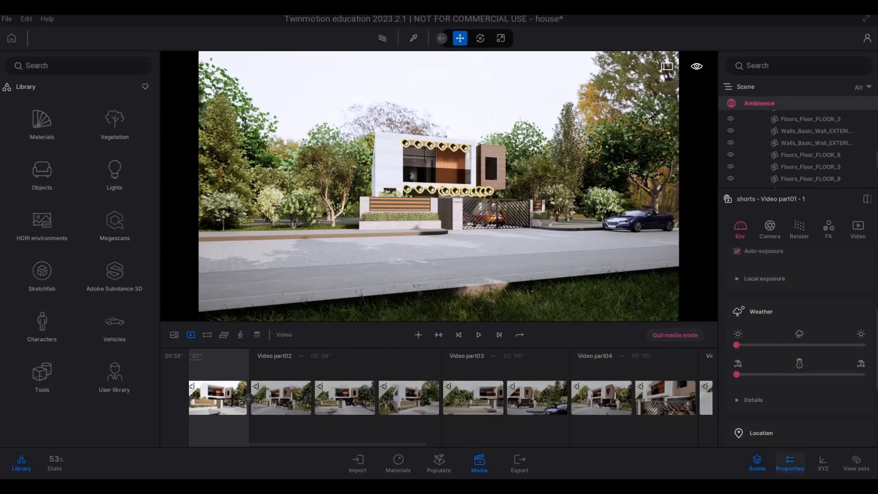
key(F1)
click(854, 231)
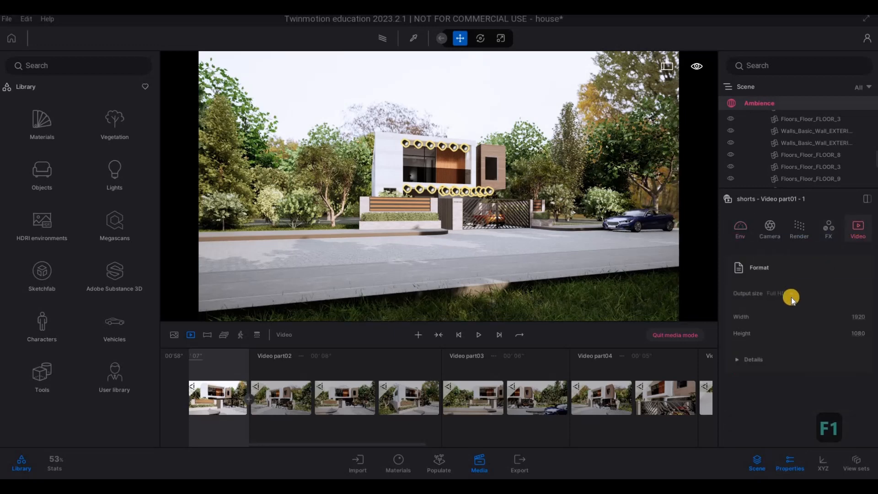
click(791, 298)
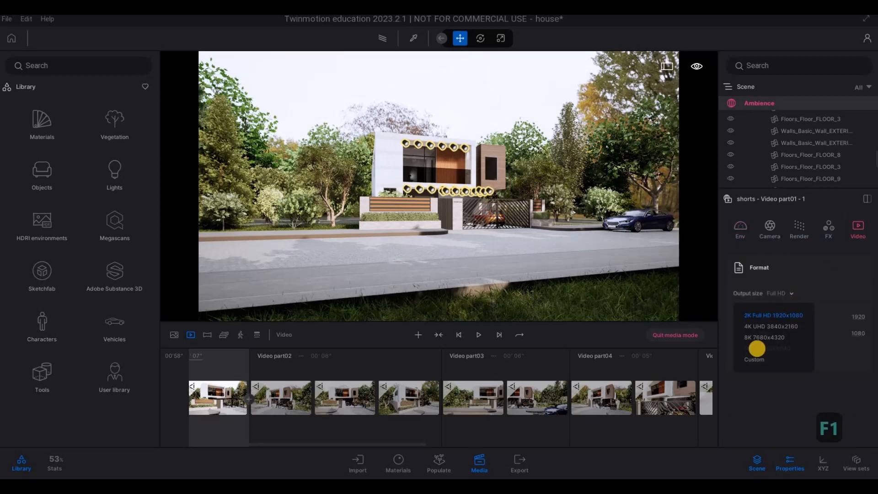
click(750, 363)
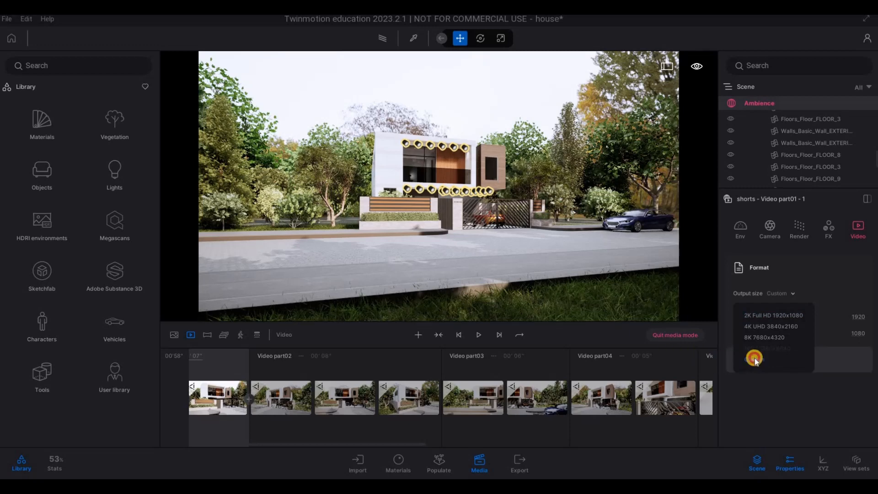
Step: Set the shorts video's output format to a width of 700 and a height of 1000
double_click(870, 321)
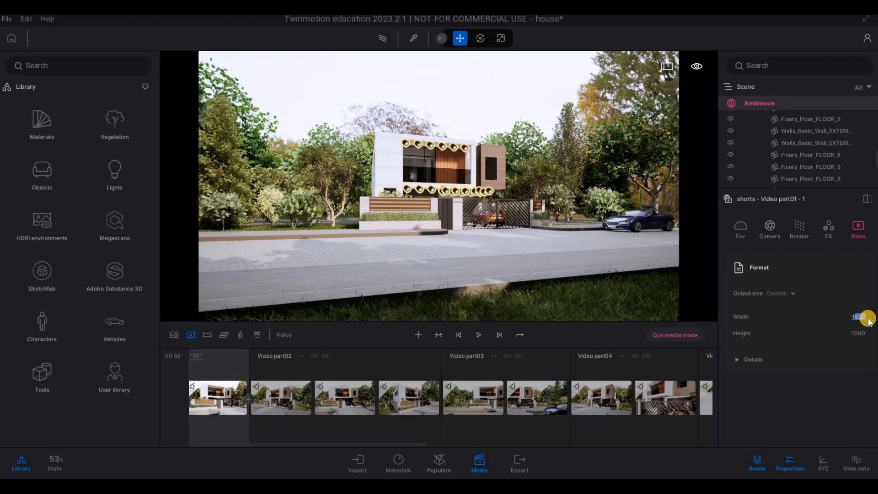
key(BackSpace)
key(BackSpace)
text(7)
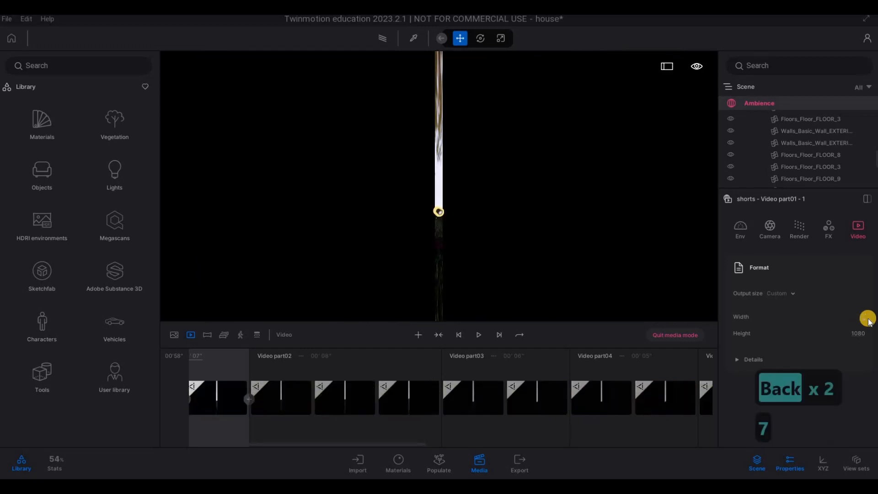
text(00)
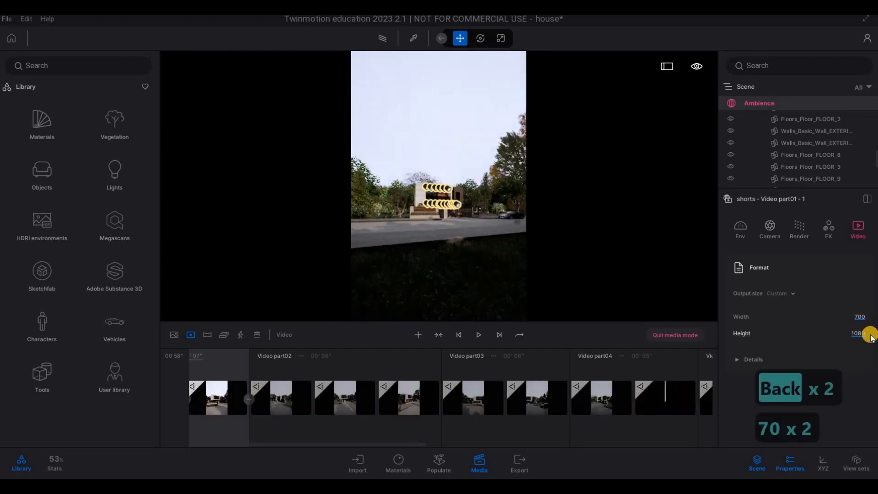
double_click(869, 335)
text(1000)
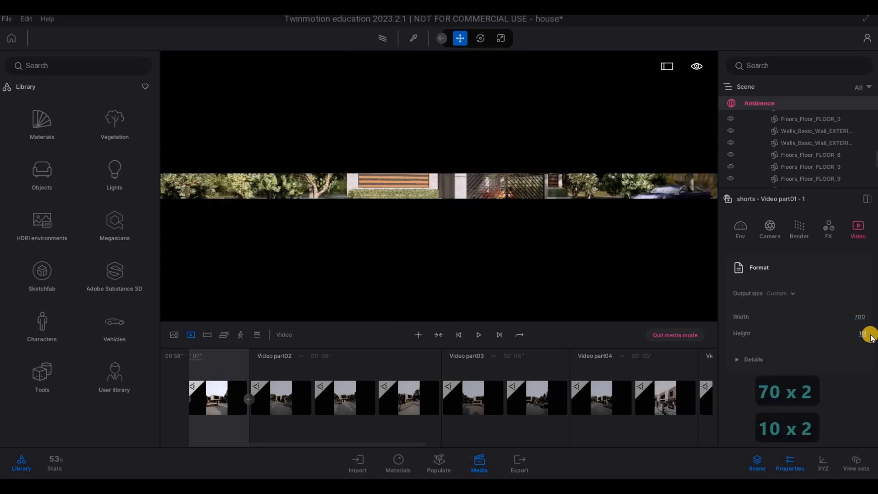
key(Return)
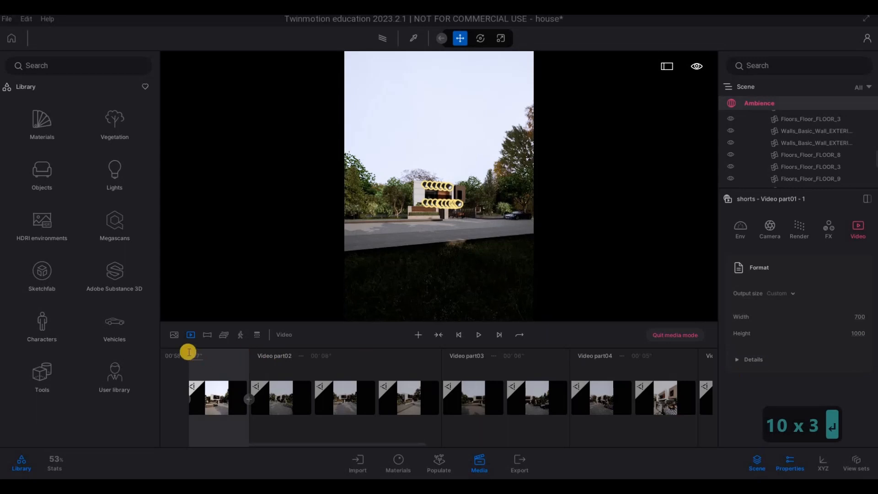
Step: Return to the list of videos, open the export settings, and select all videos for export
click(191, 335)
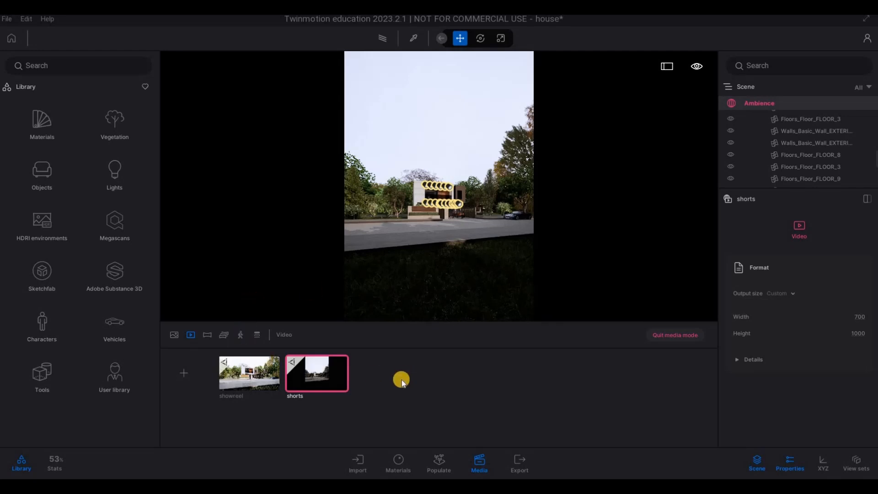
click(522, 461)
click(856, 226)
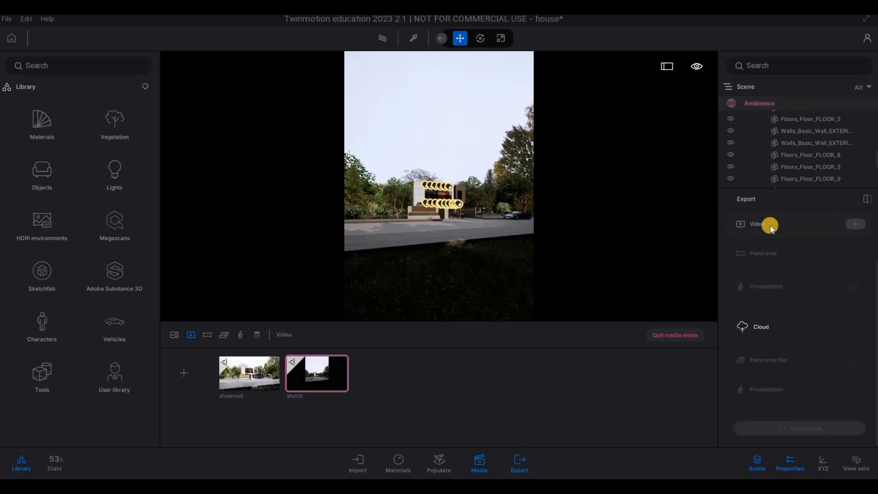
click(793, 215)
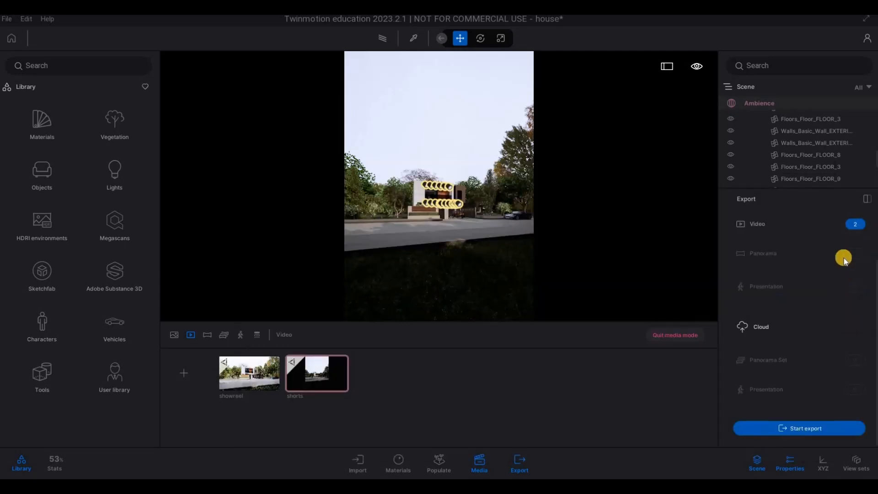
Step: Add all the media images, Image1 to Image5, to the export selection and close the media selection
scroll(851, 247, up, 2)
click(857, 226)
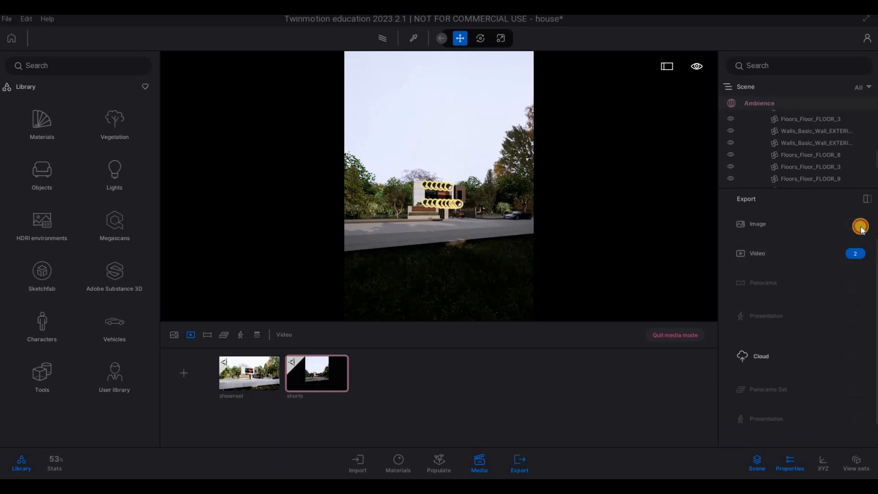
click(788, 214)
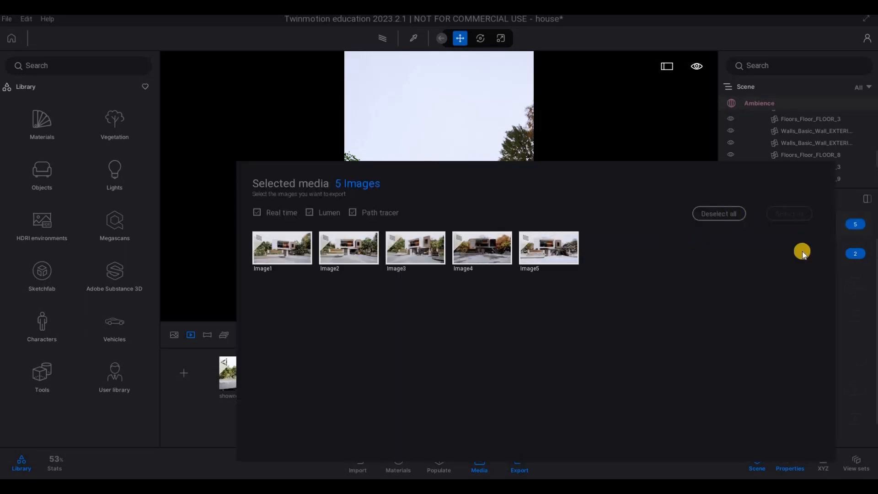
click(232, 183)
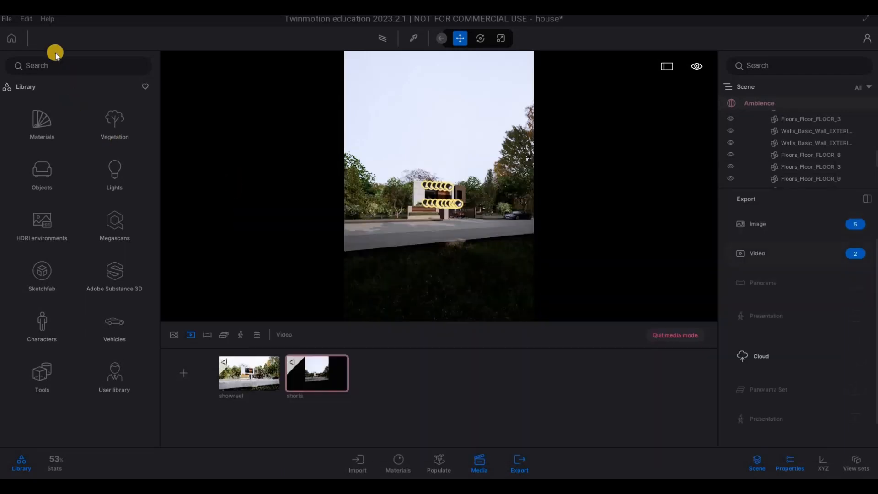
Step: Save the scene and export the selected images and videos to the Thumbnail folder inside the 2056 JACLJD House folder
click(8, 23)
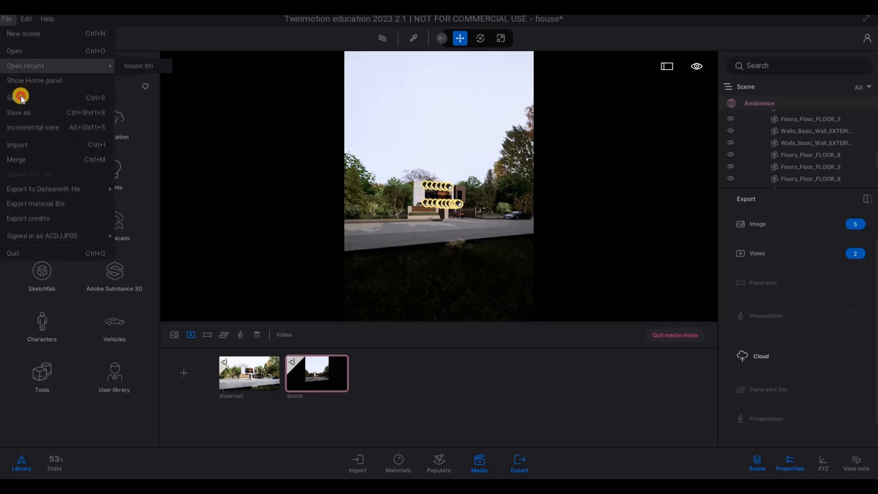
click(18, 94)
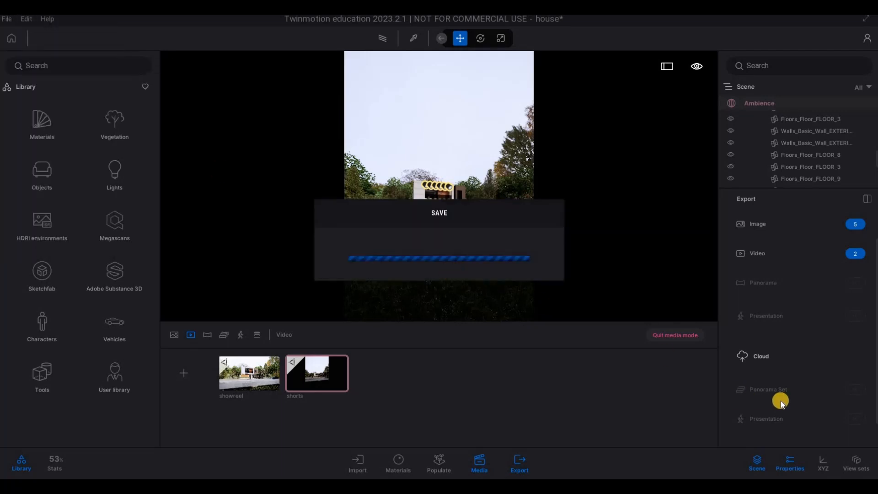
scroll(792, 398, down, 1)
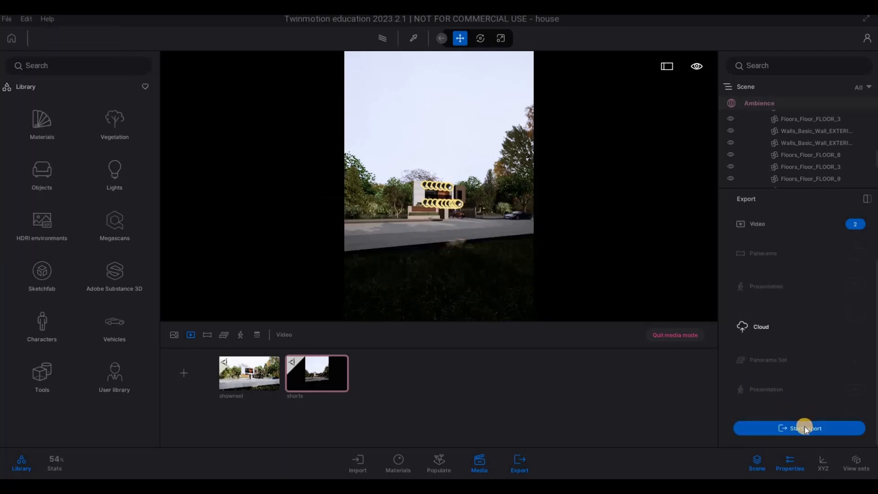
click(805, 428)
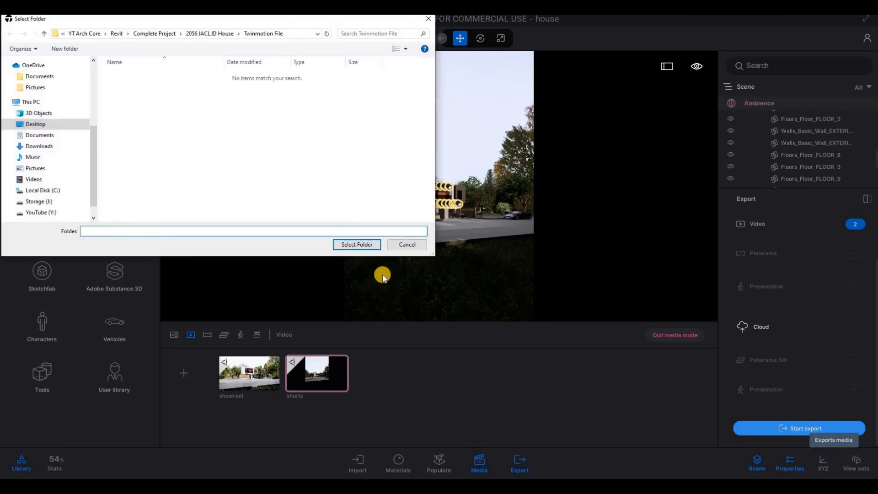
click(217, 36)
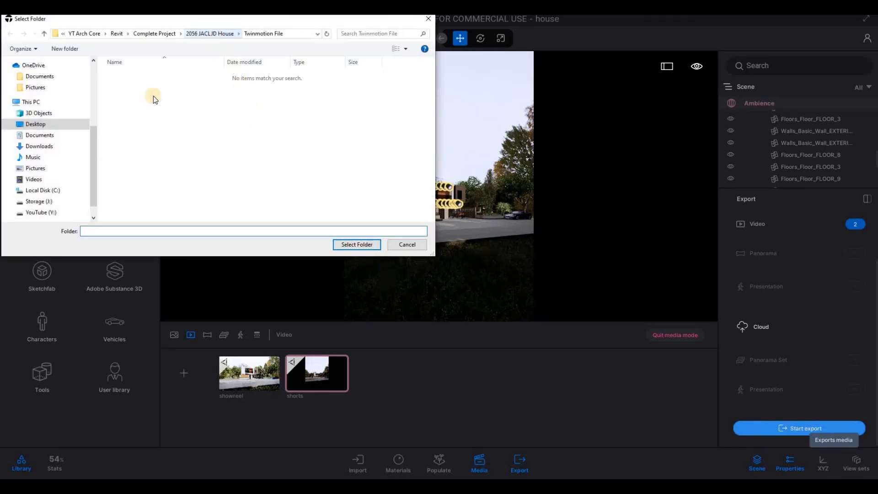
double_click(153, 105)
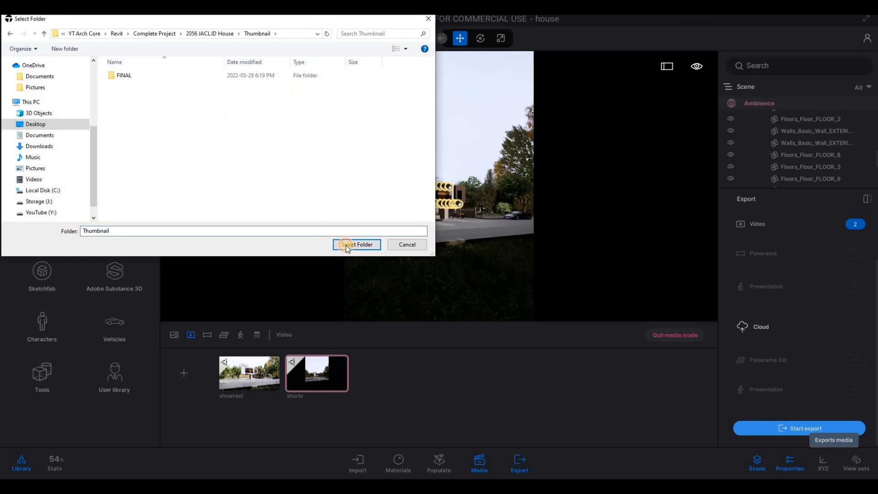
click(346, 245)
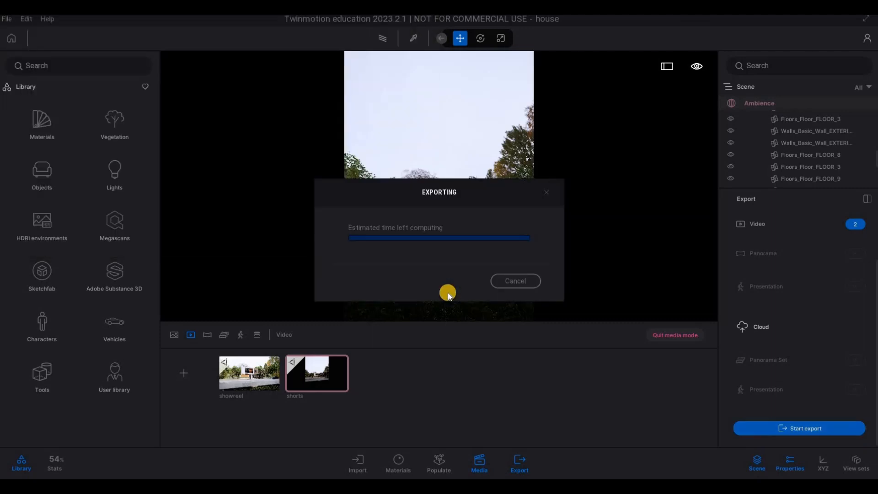